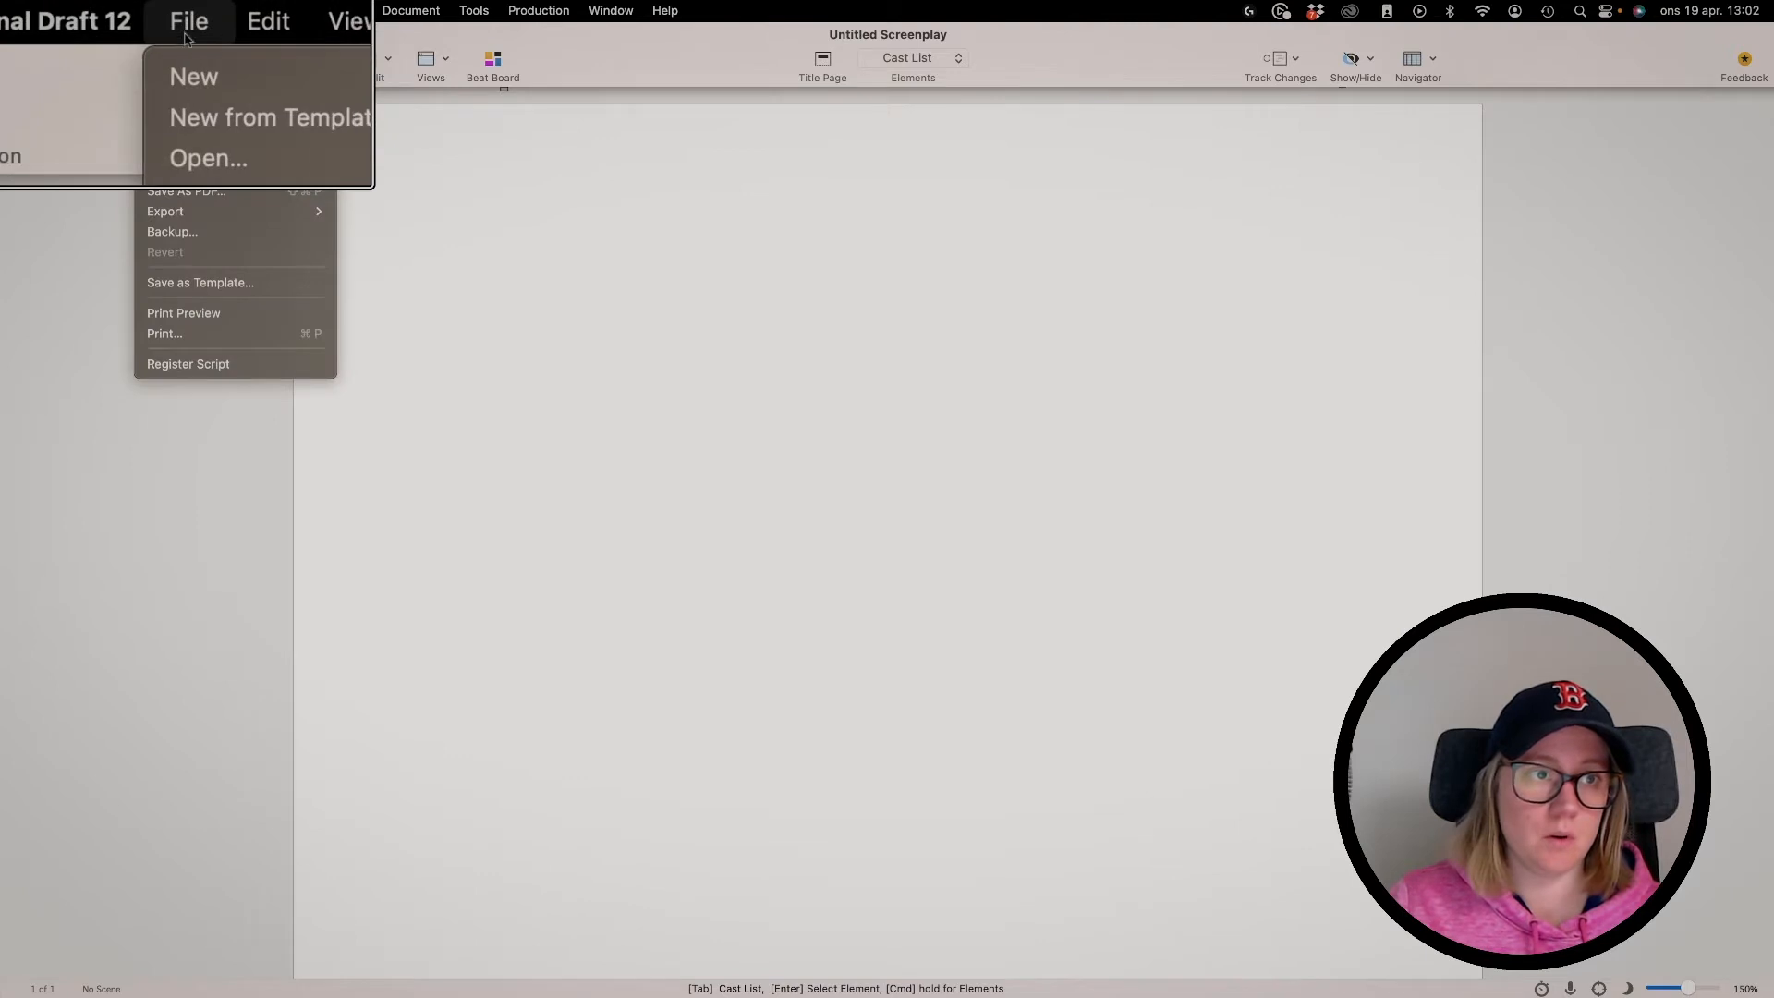
Create a new blank screenplay and place the text cursor on its first page
click(166, 37)
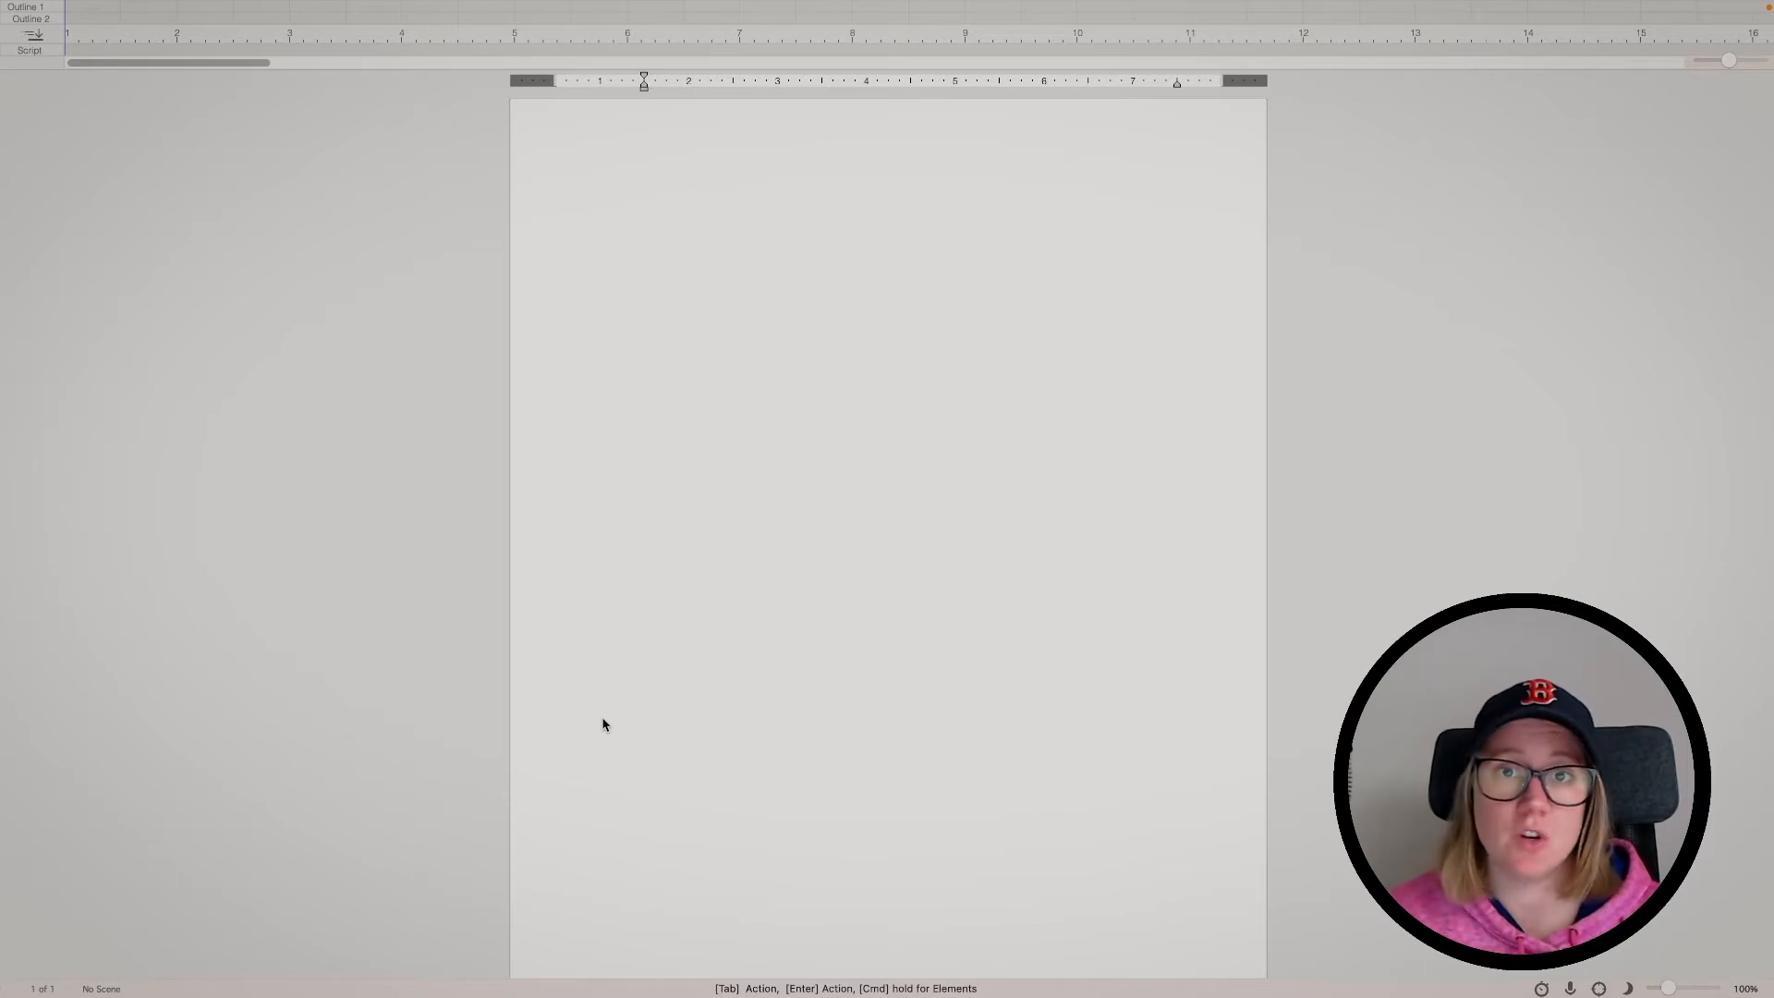
click(602, 725)
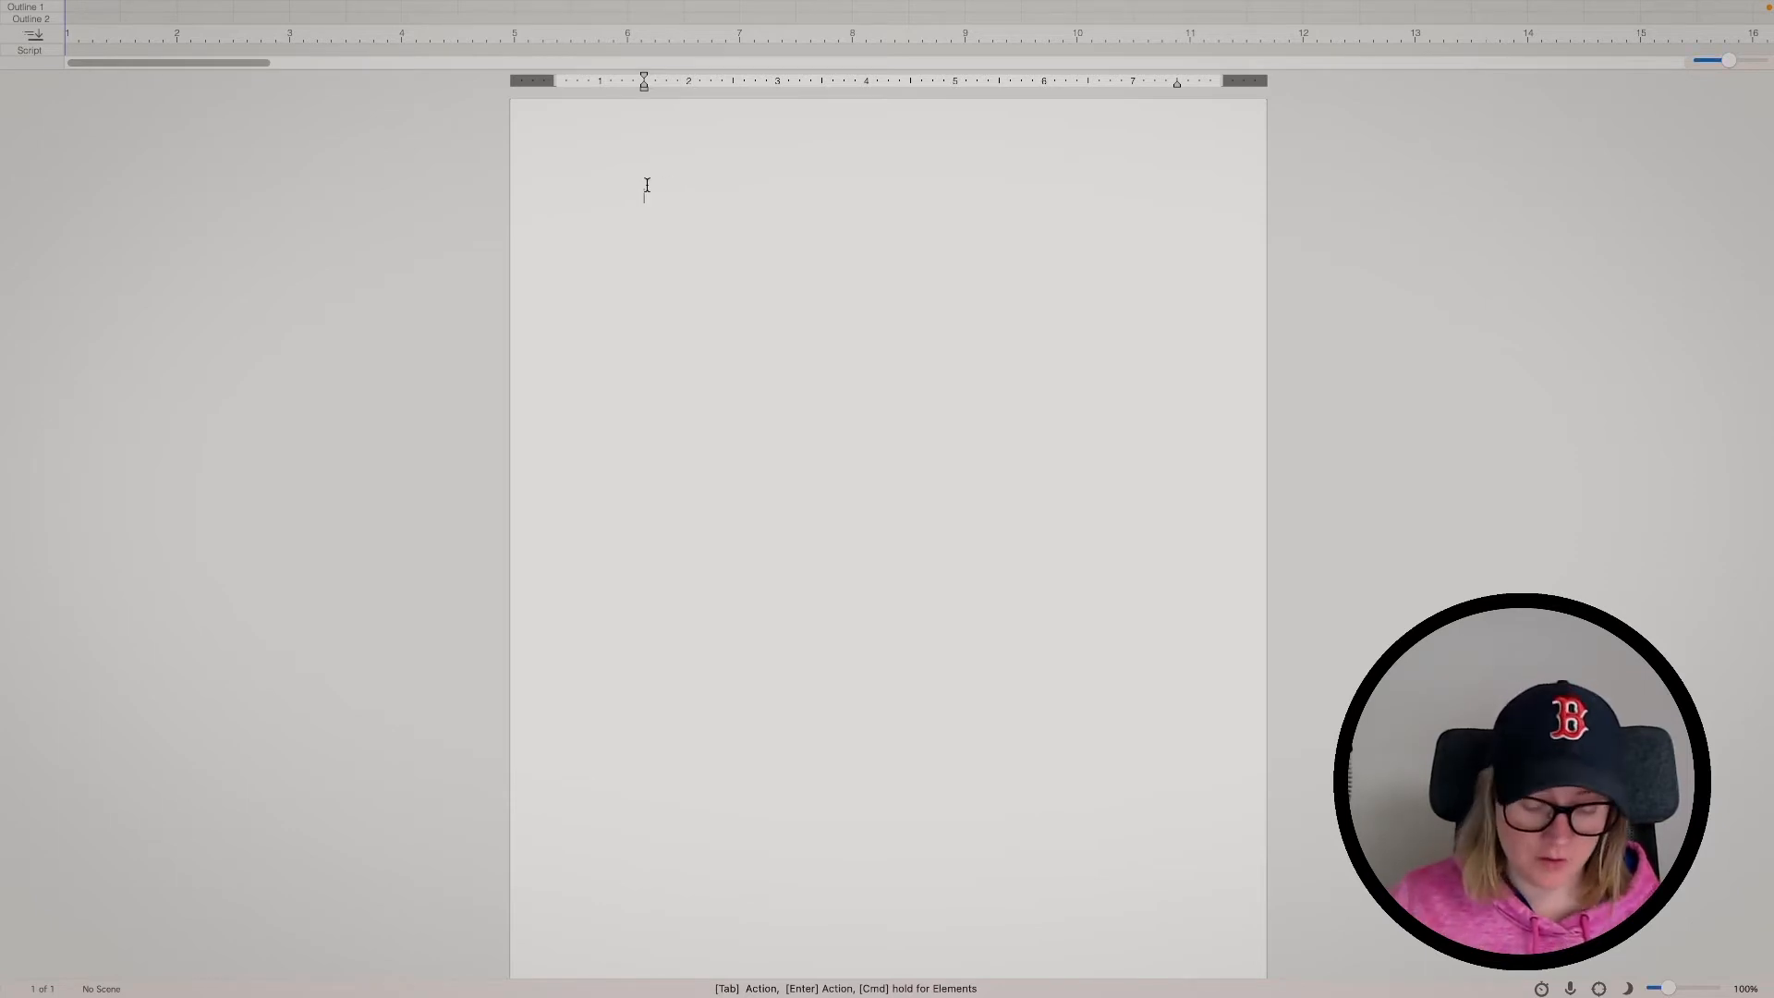
Try the suggested INT. scene intro on the first line, and clear it again
text(I)
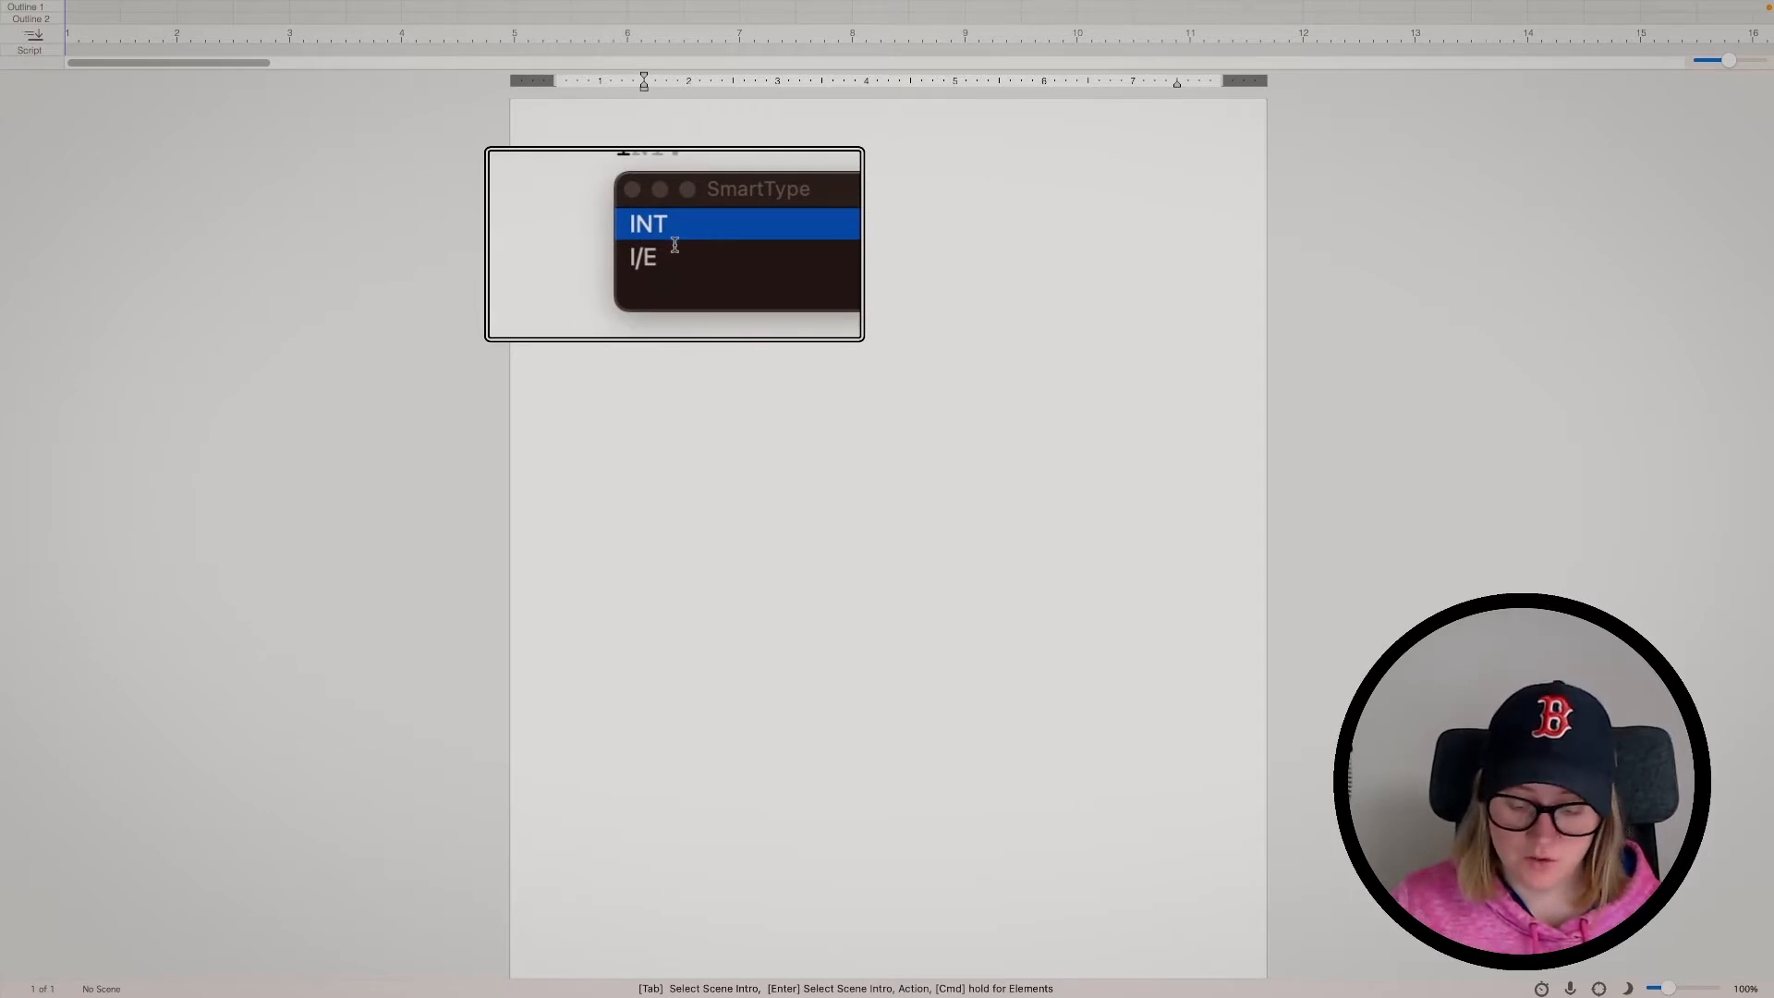
key(Return)
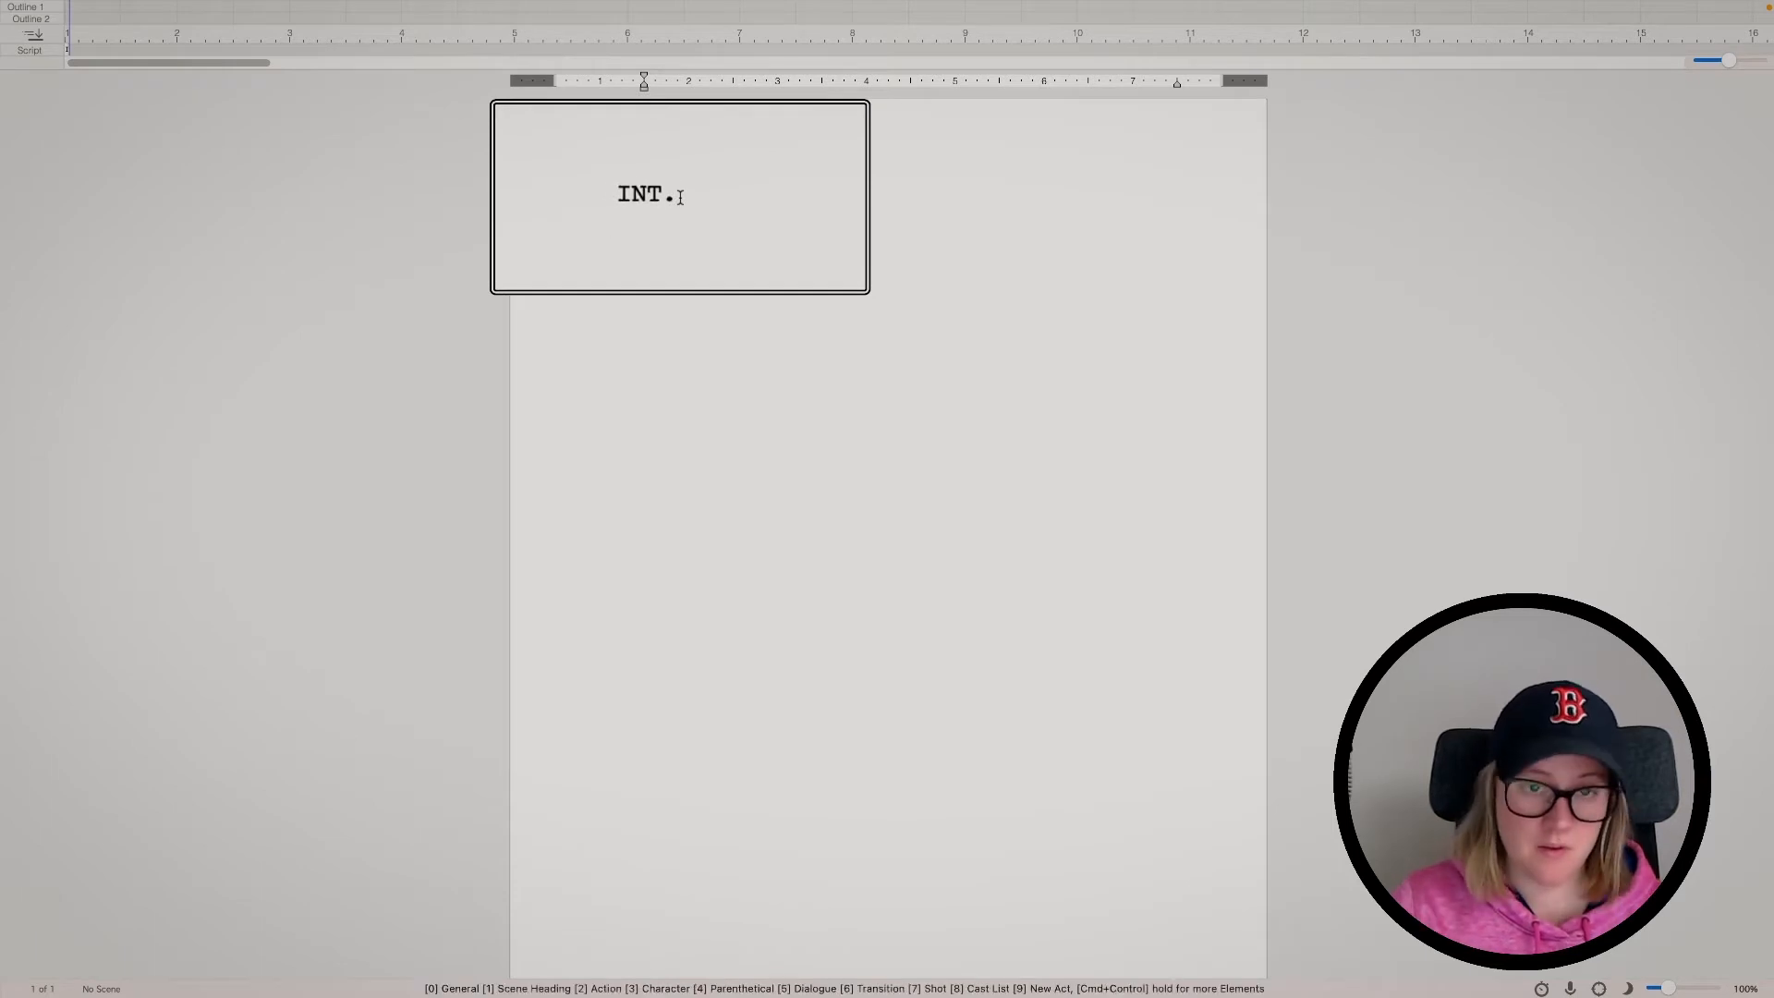
key(BackSpace)
key(BackSpace)
key(BackSpace)
key(BackSpace)
key(BackSpace)
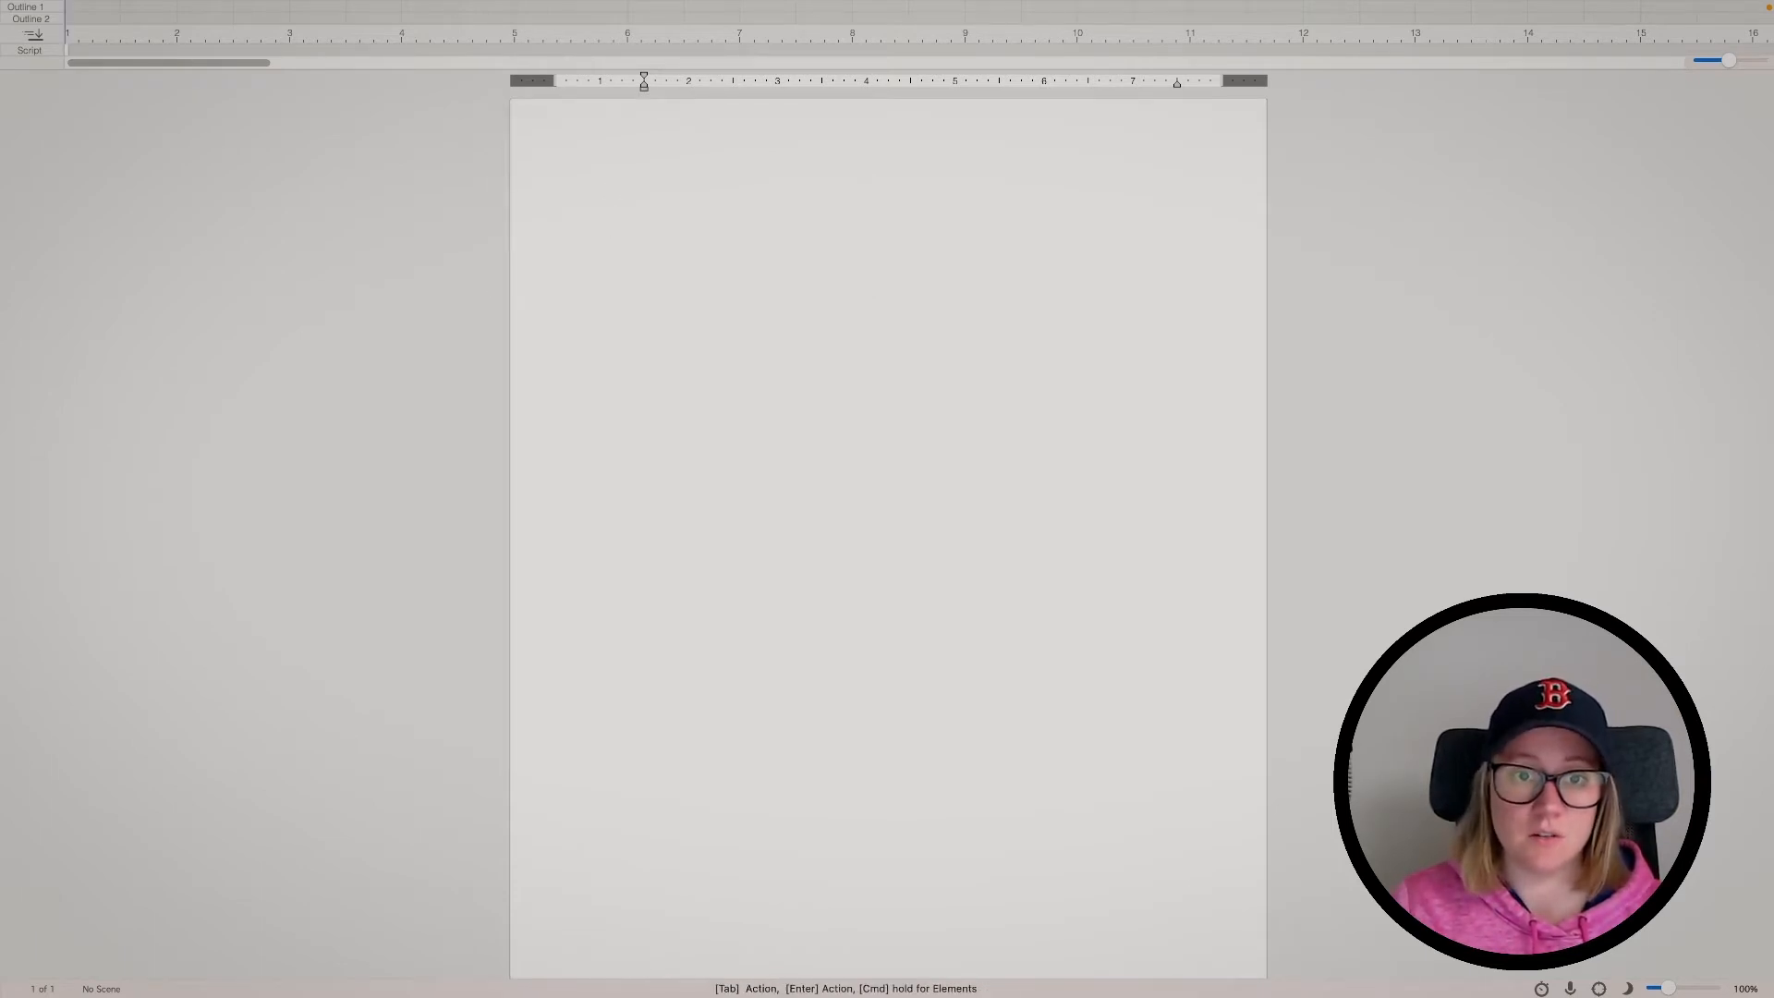
Write the scene heading "EXT. HOUSE - DAY" on the first line, using the suggested scene intro and time of day
text(E)
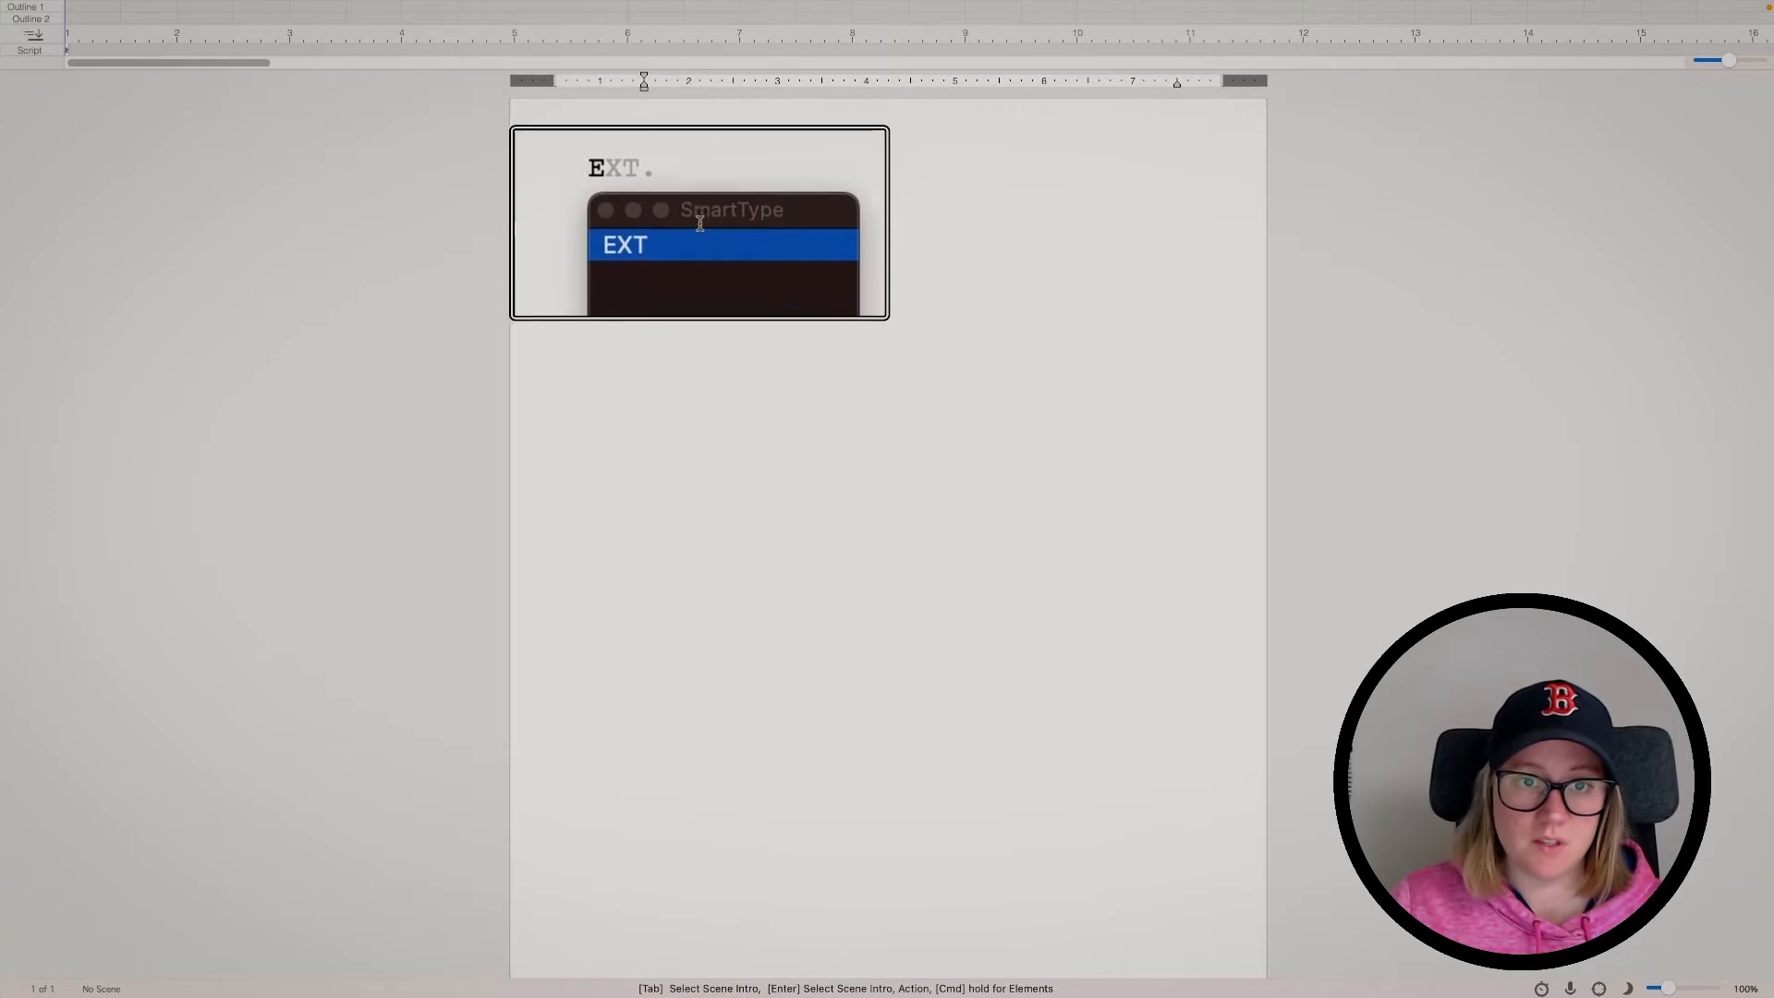
key(Return)
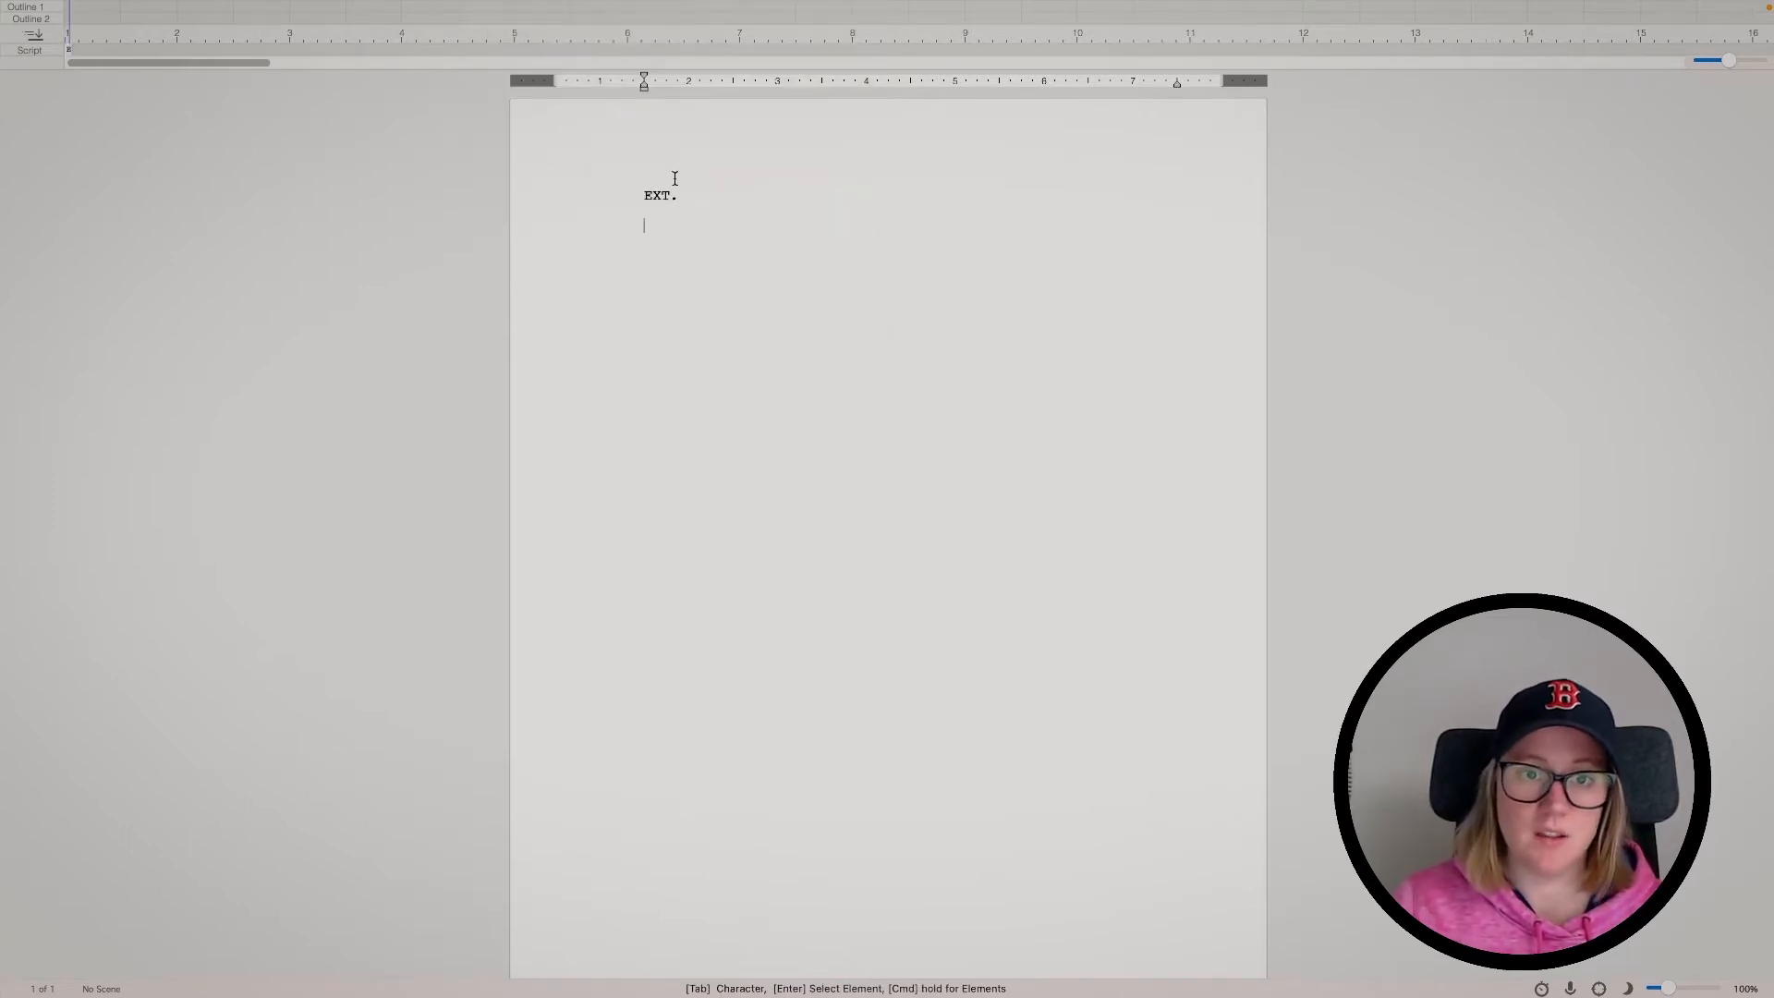
click(685, 193)
text(HU)
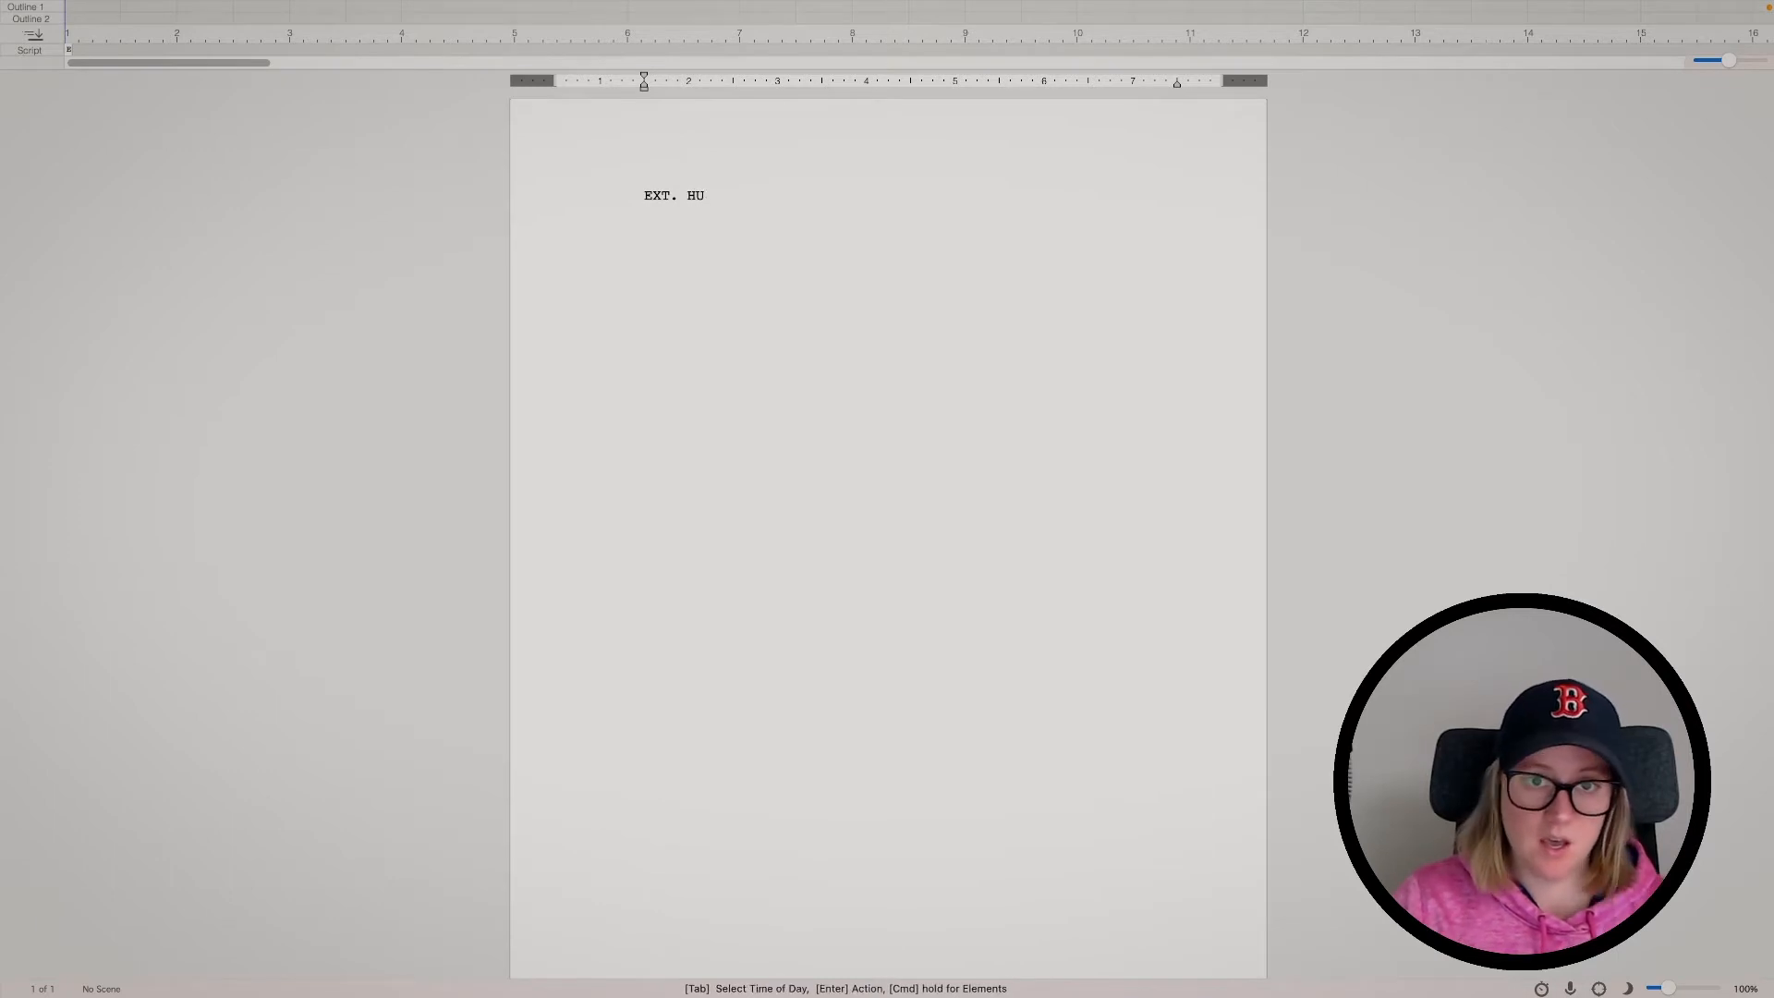
key(BackSpace)
text(OUSE -)
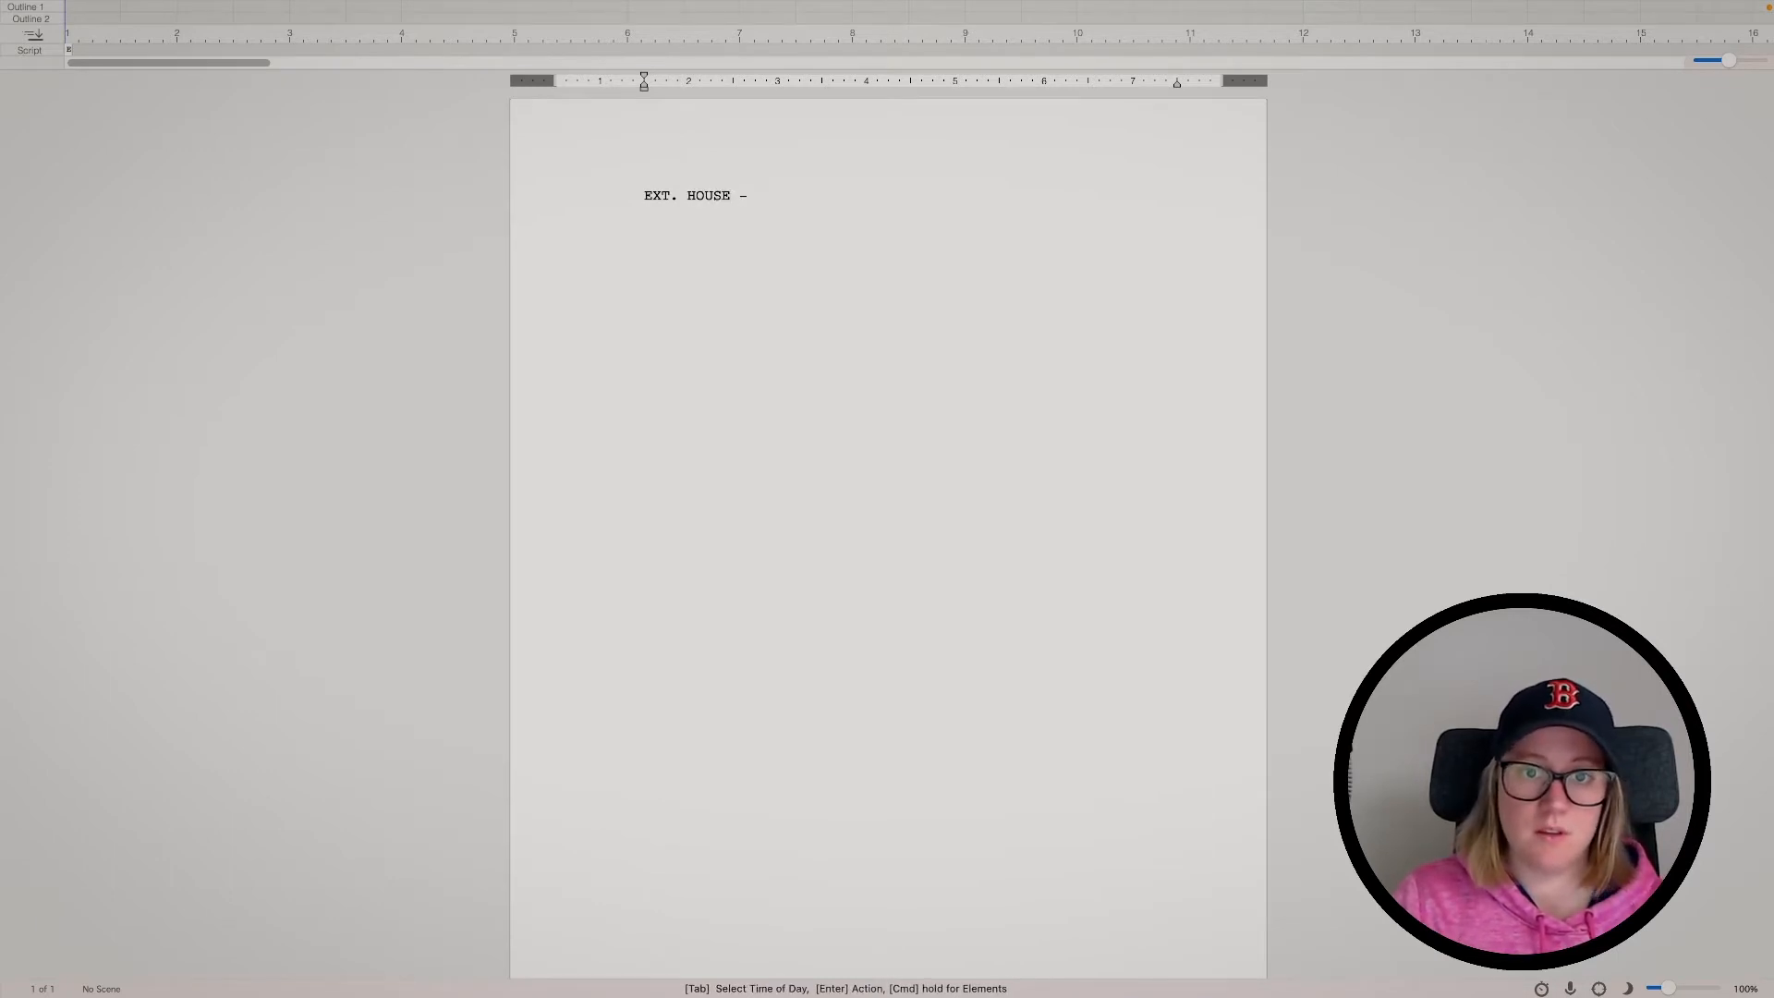
text( D)
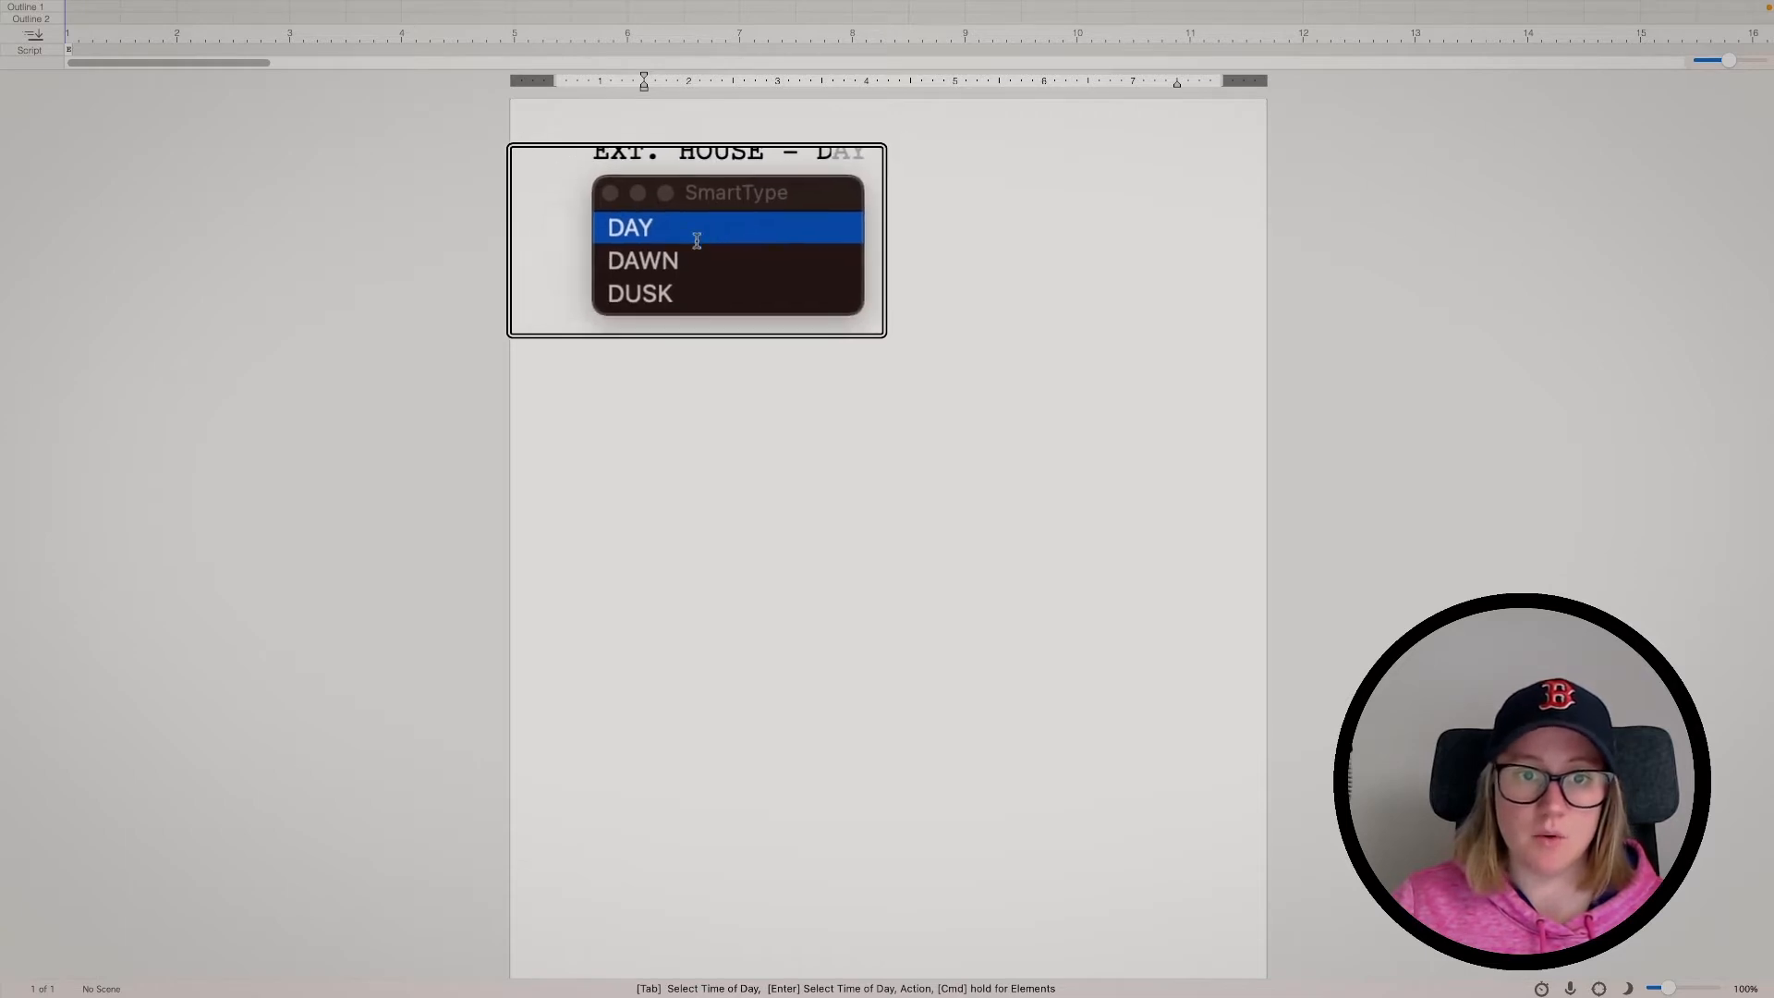
key(Return)
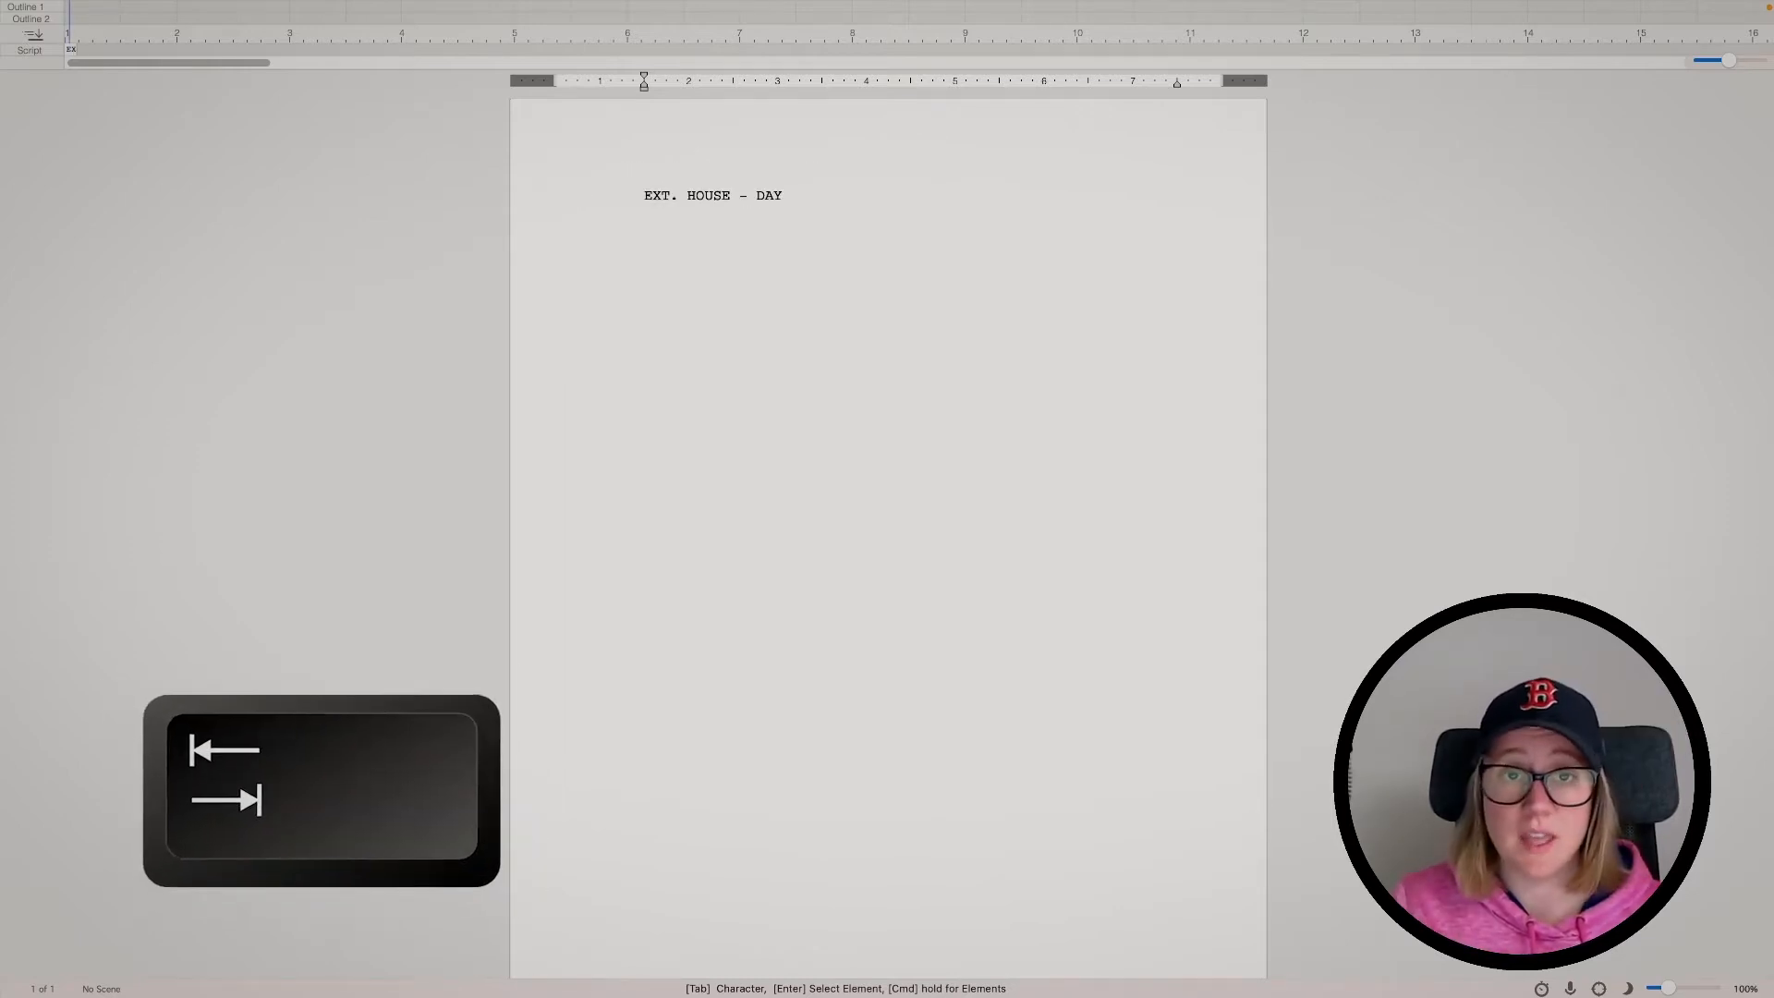
Add a character cue with the character's name below the scene heading and give it the dialogue "Hi, how are you?"
key(Tab)
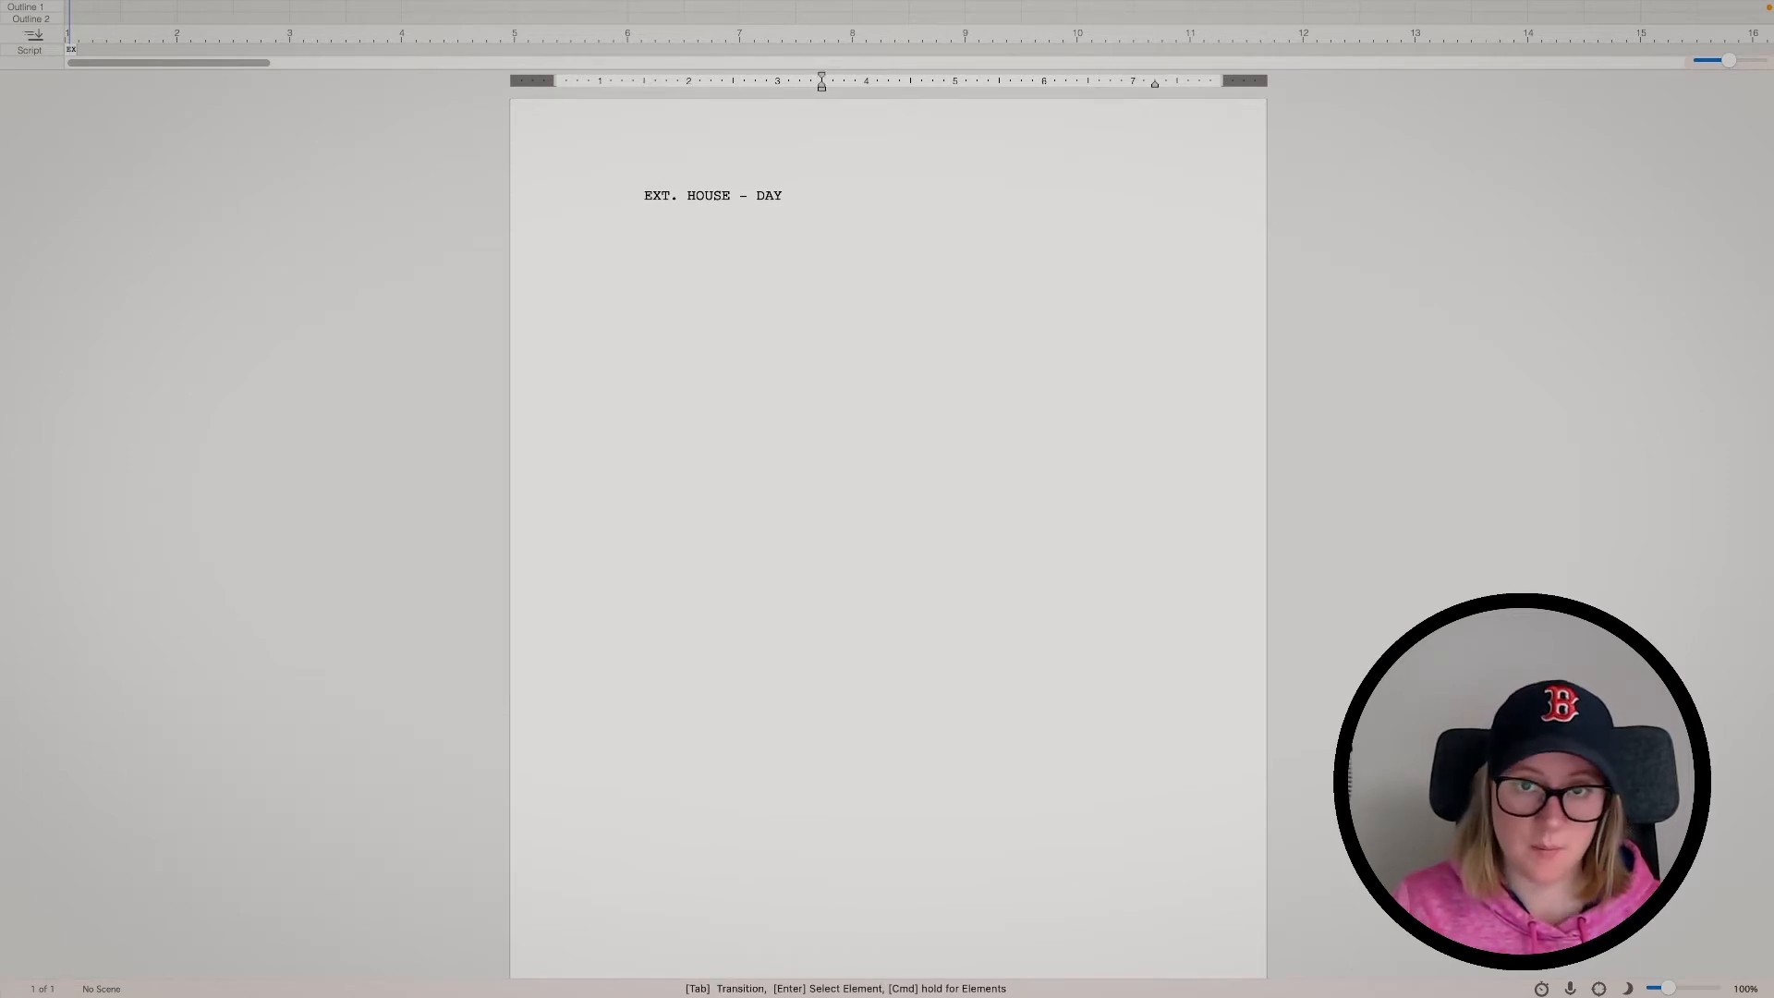
text(MARIA)
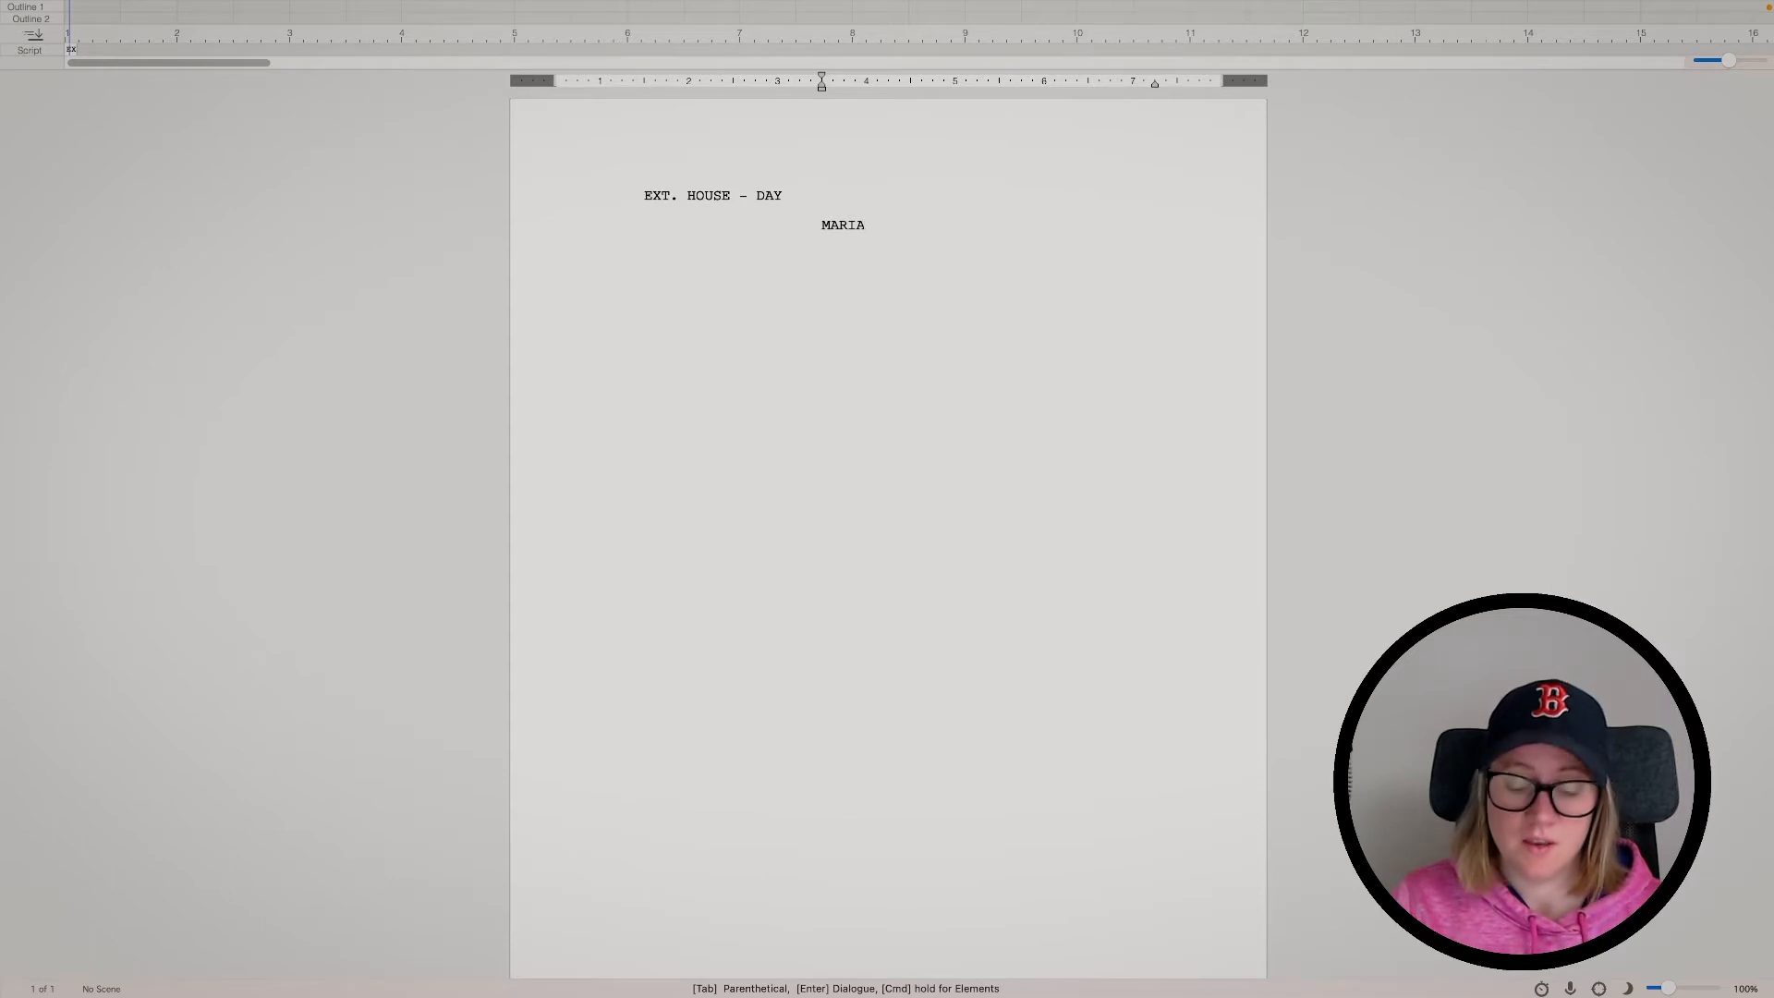
key(Return)
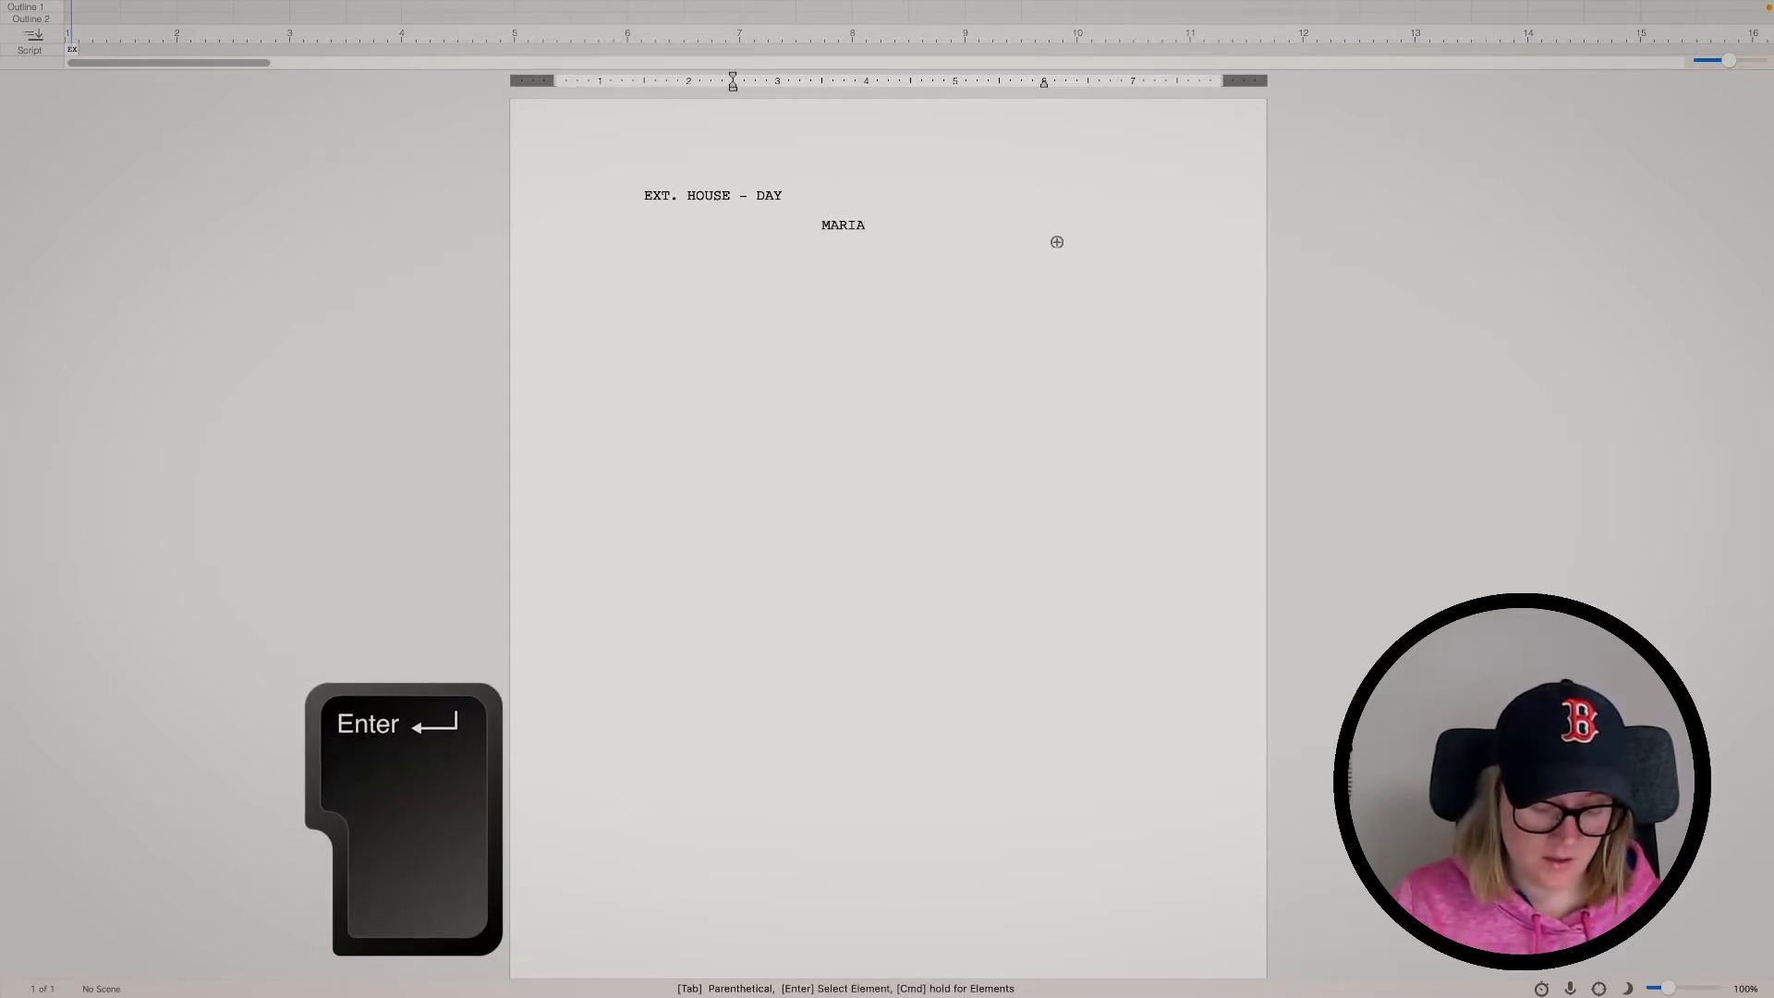
text(Hi, how are you?)
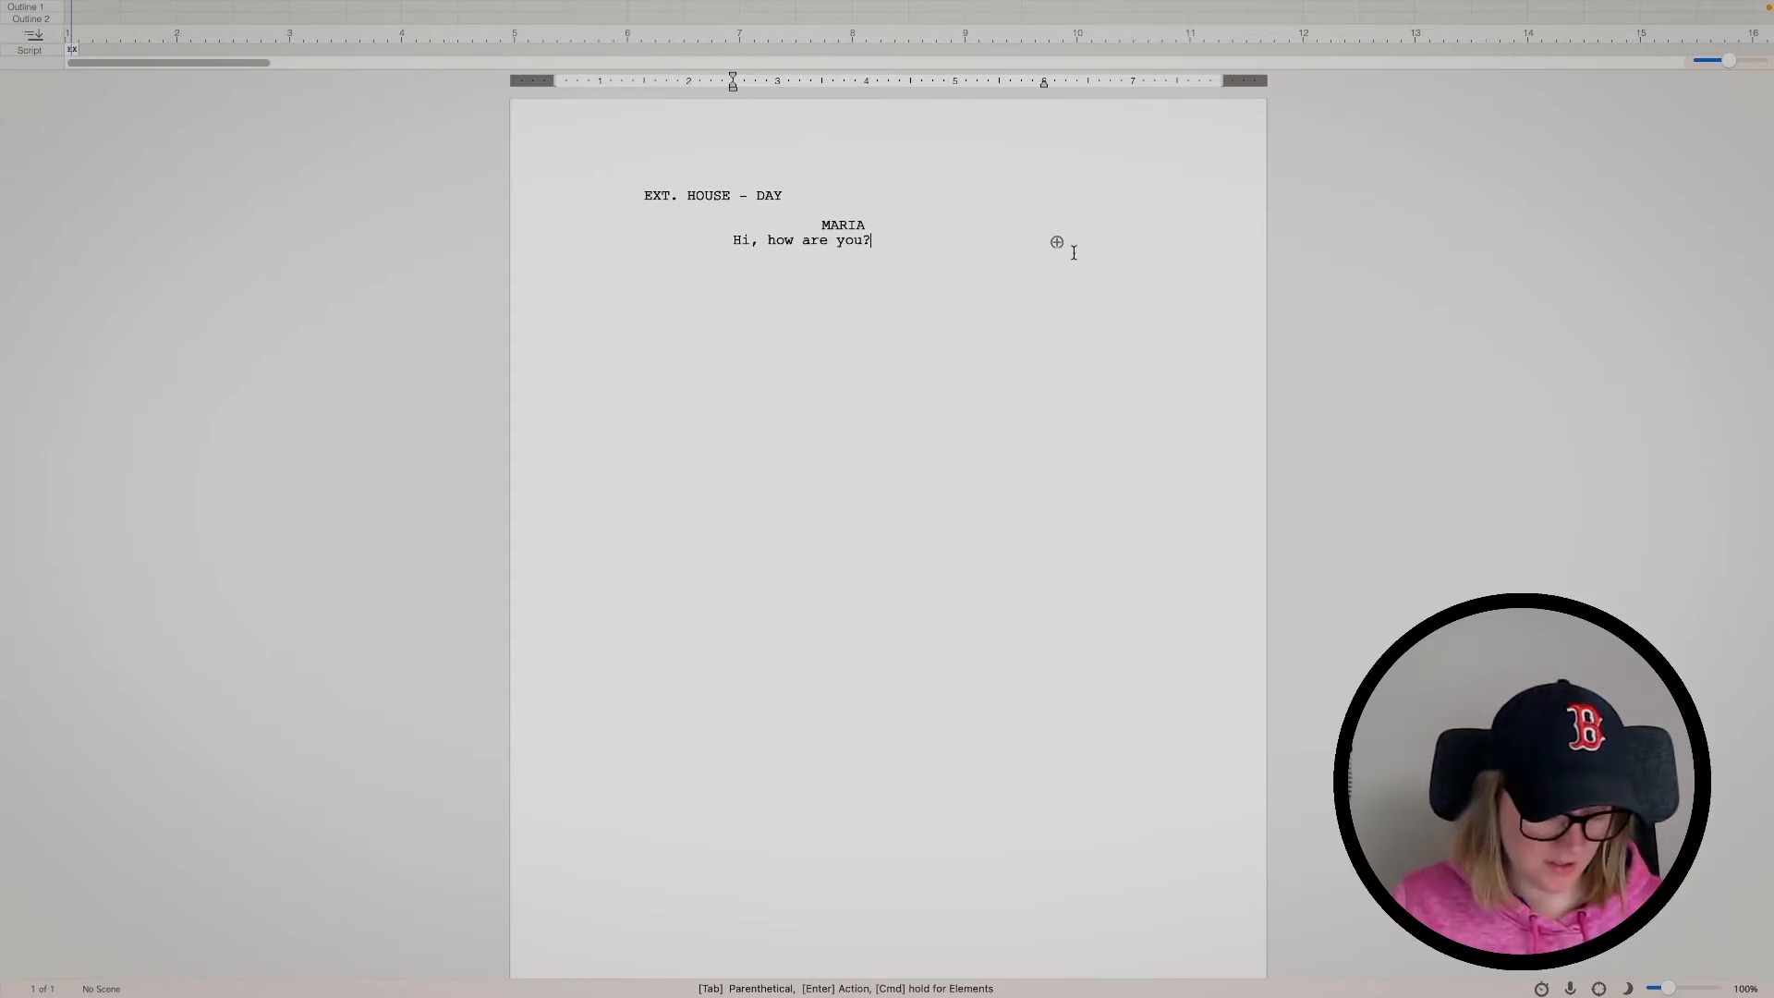
Add an alternate version of the dialogue line reading "Hi, whazzup?"
key(alt+super+8)
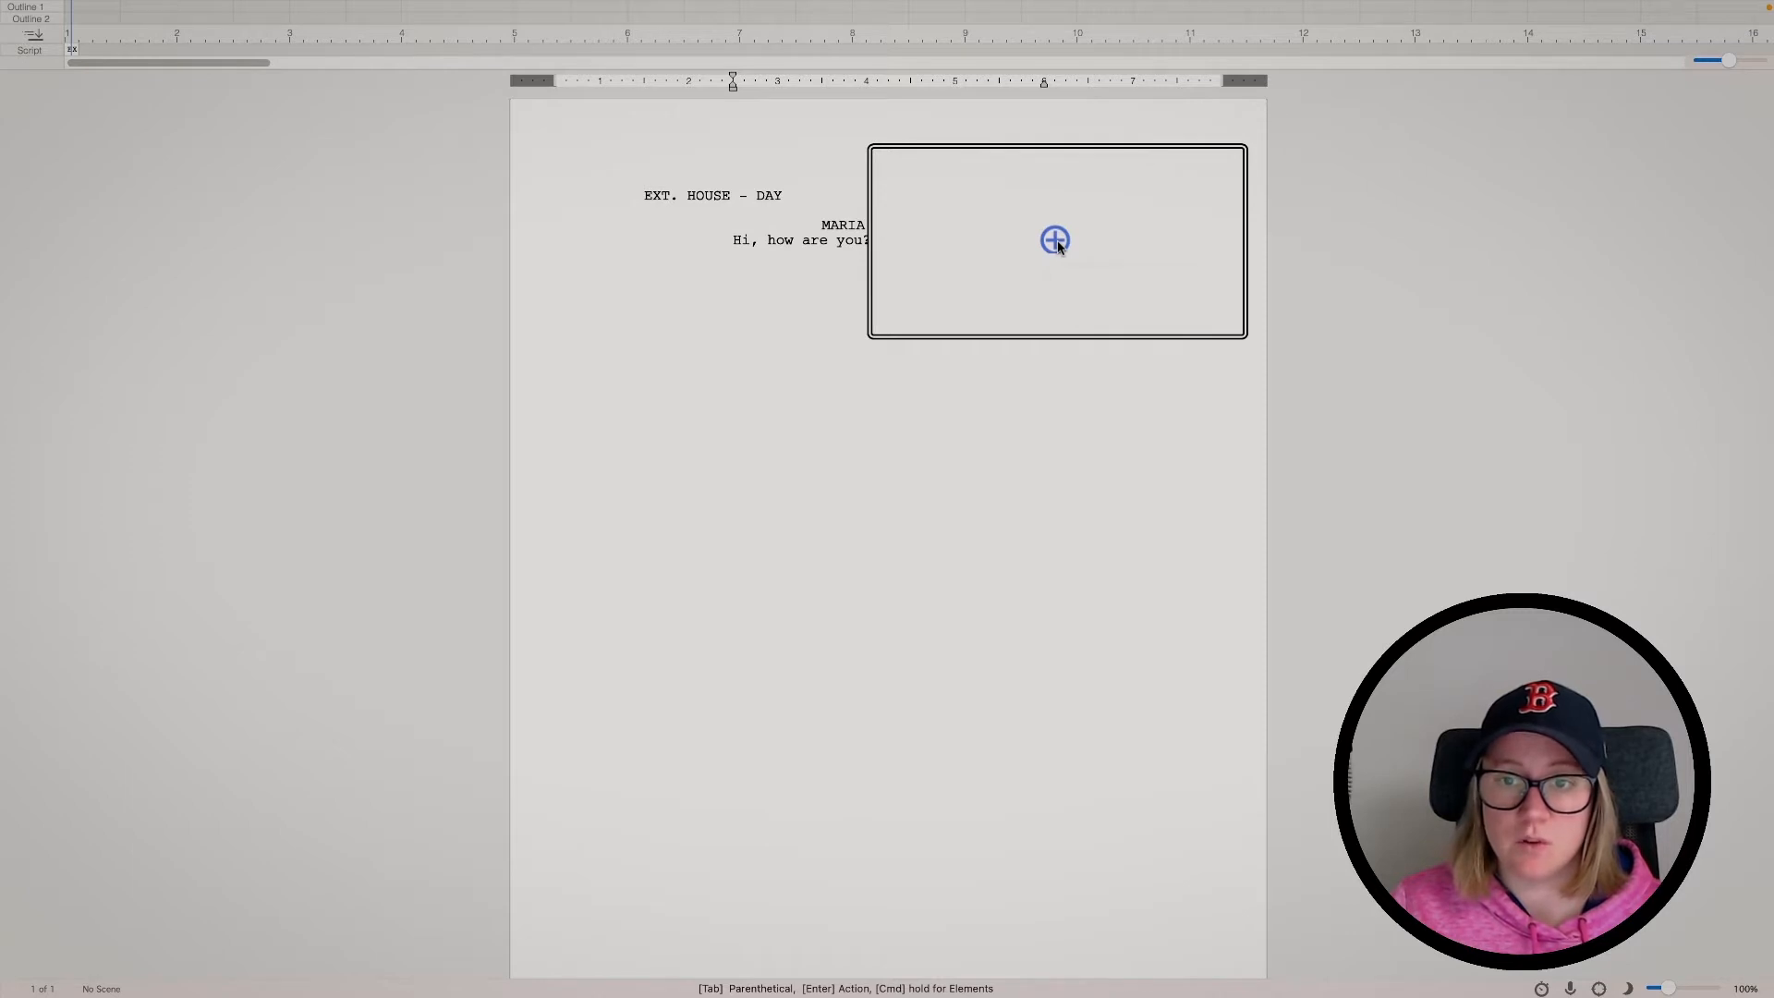
click(1056, 241)
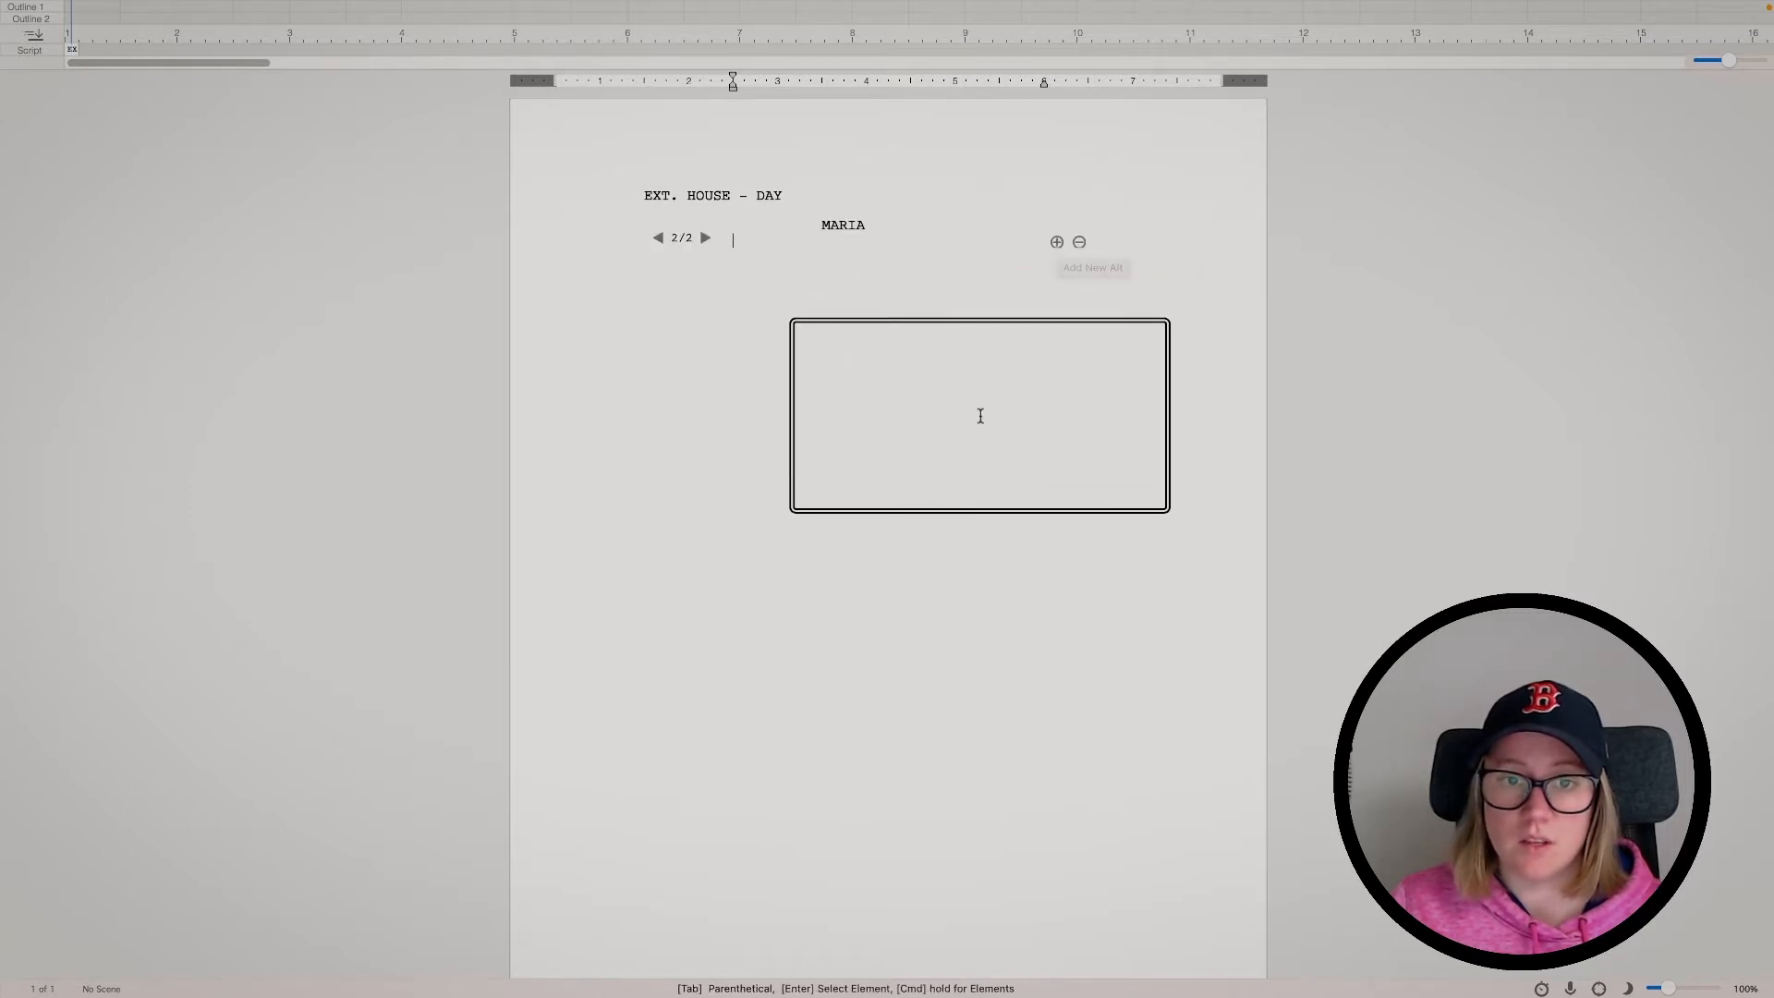
text(Hi)
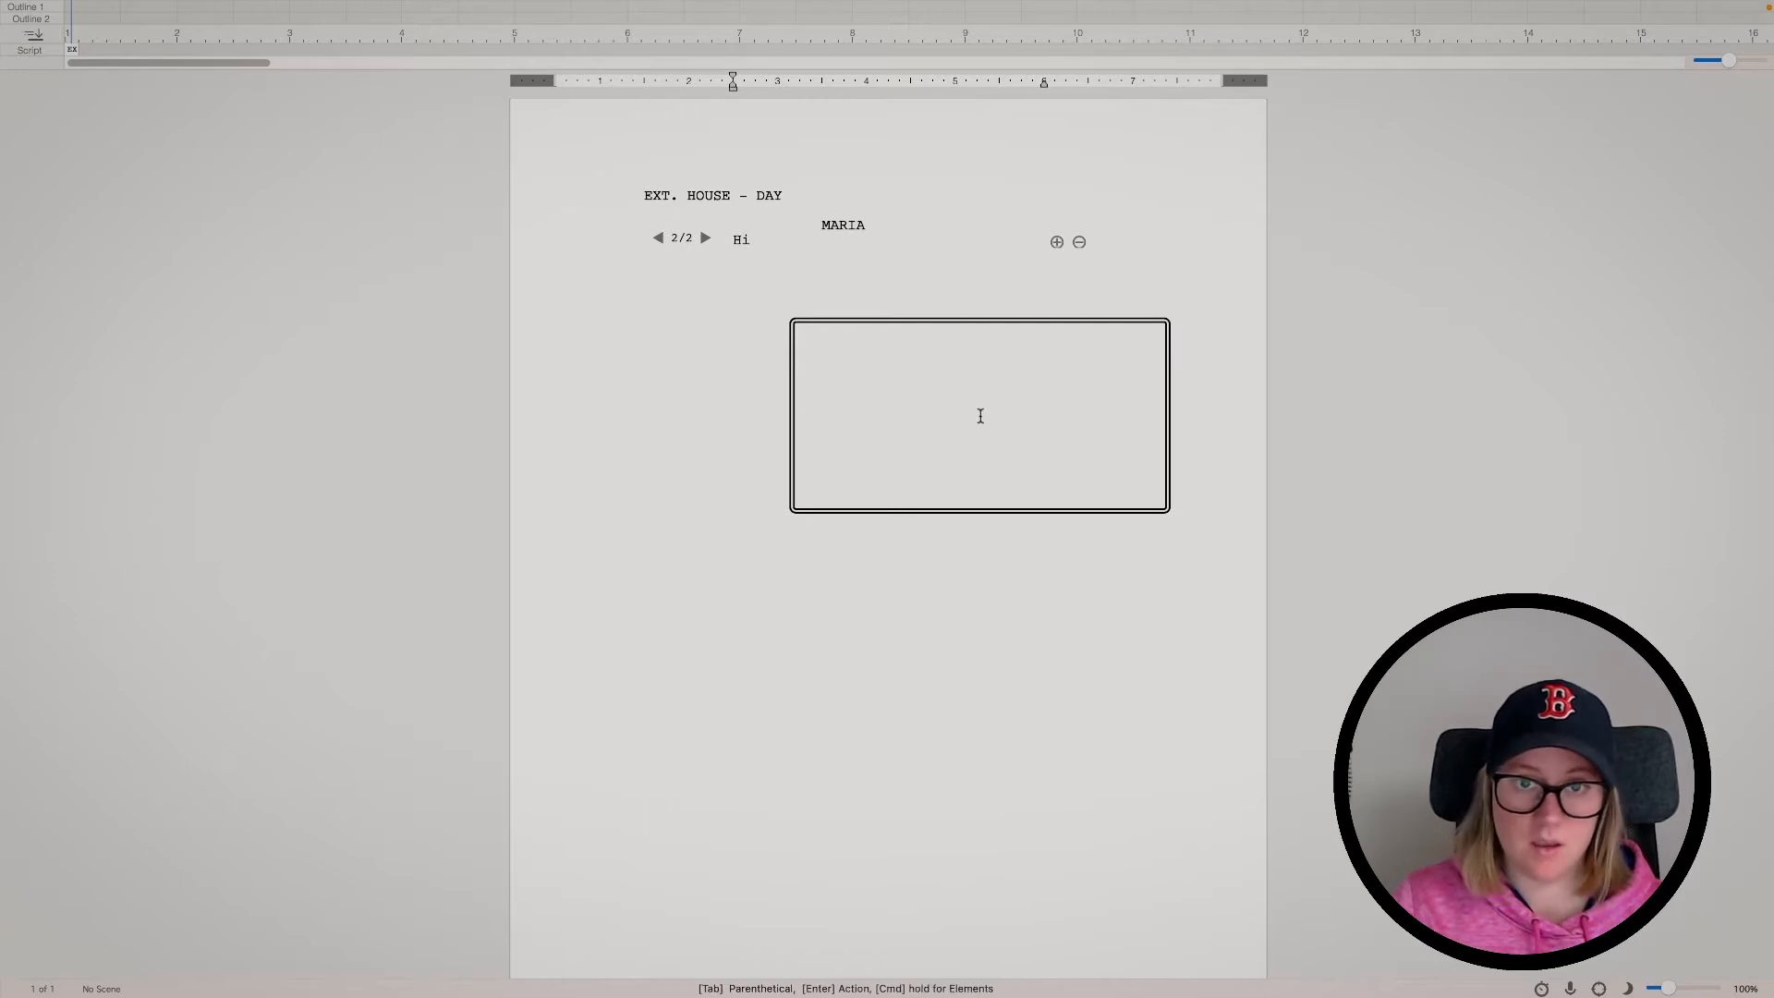
text(, whazzu)
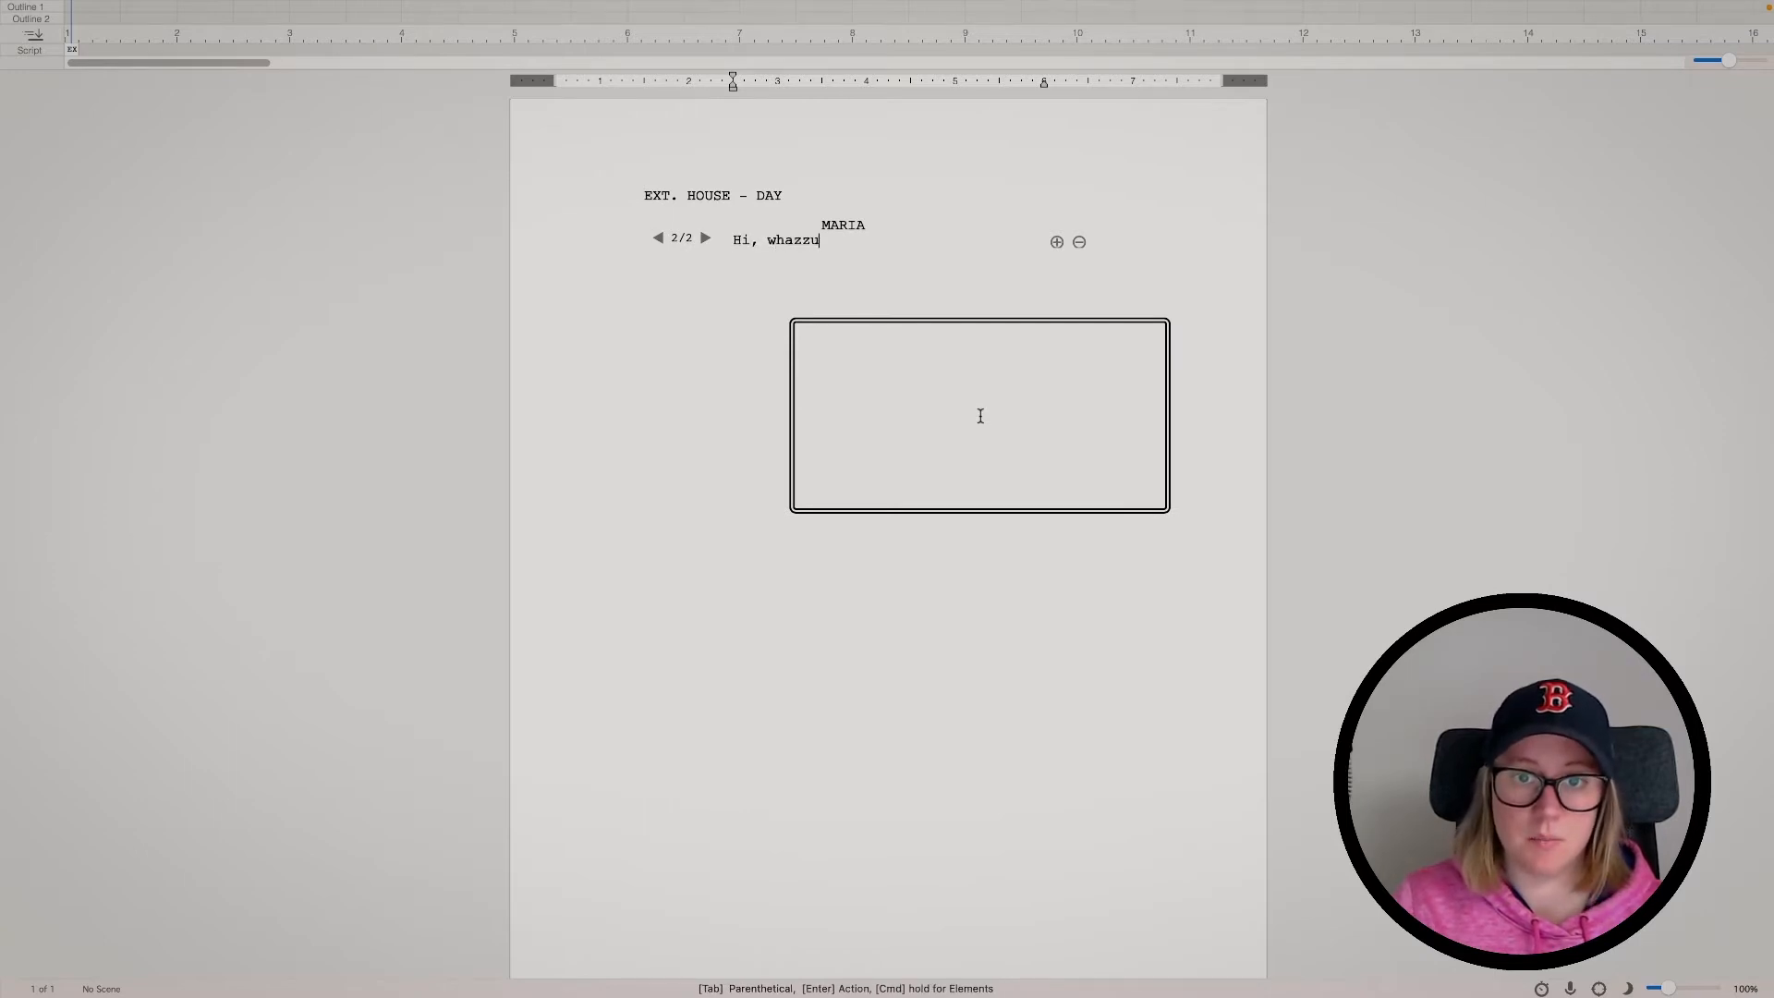
text(p?)
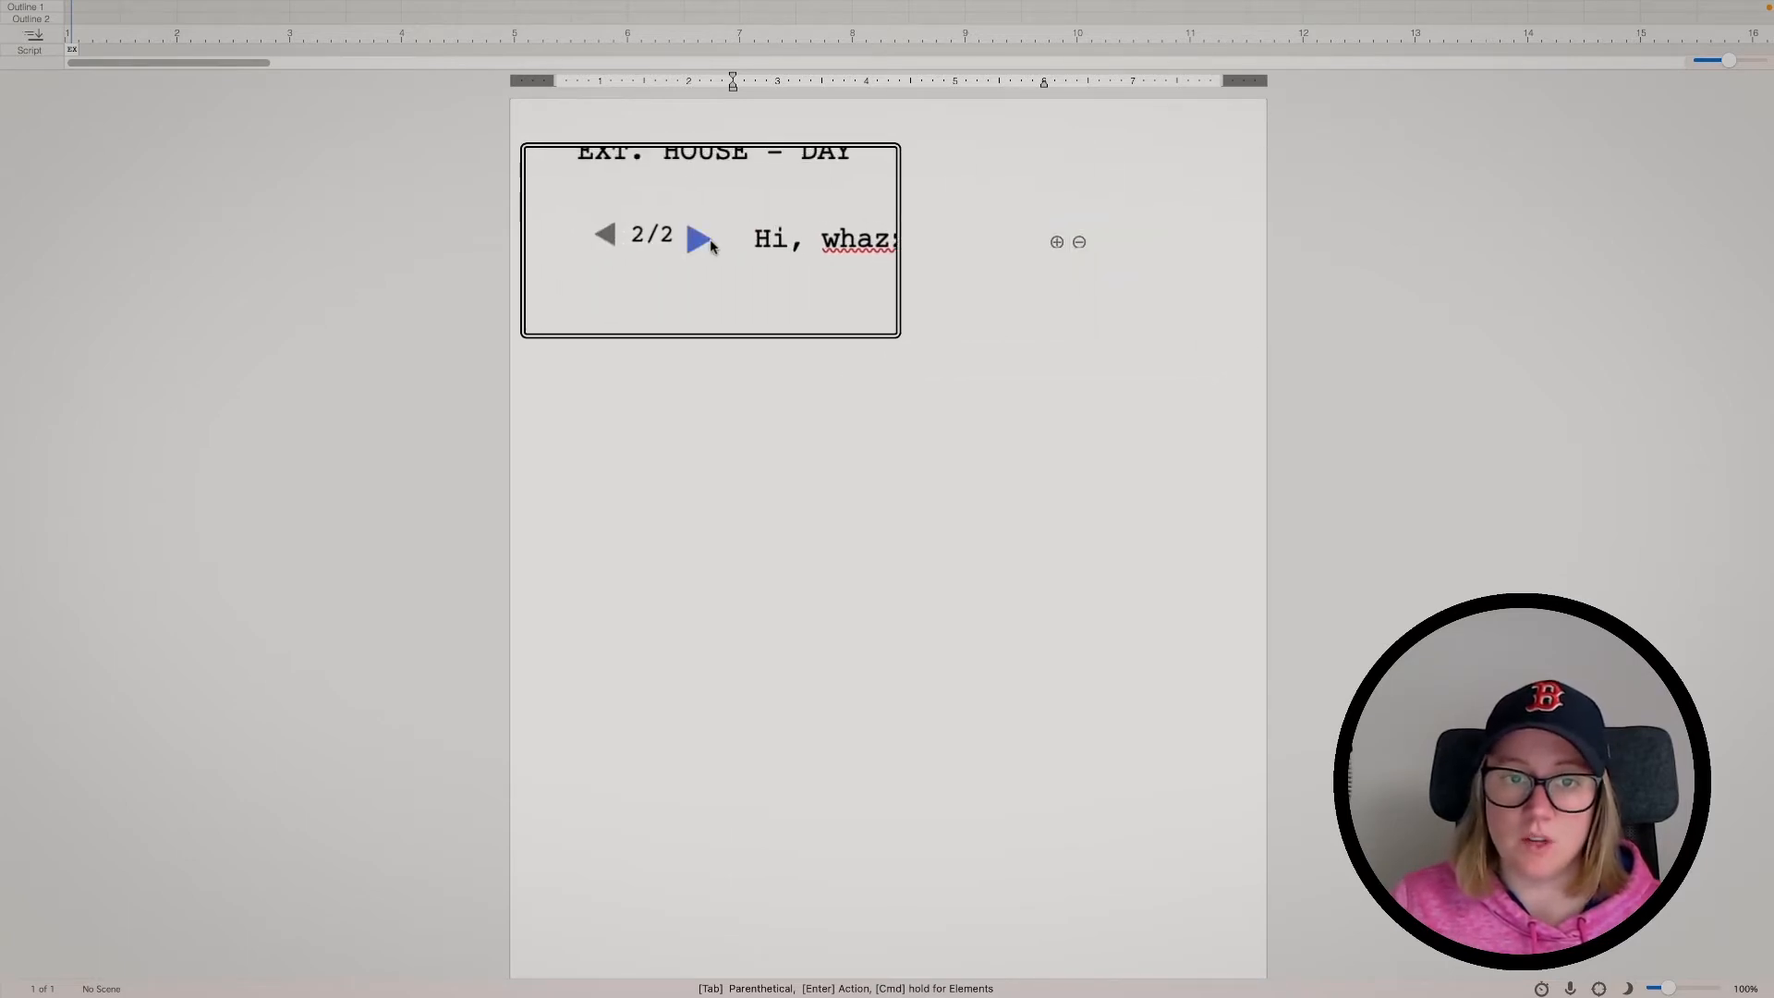
Switch back and forth between the two dialogue alternates, ending on "Hi, whazzup?"
click(657, 238)
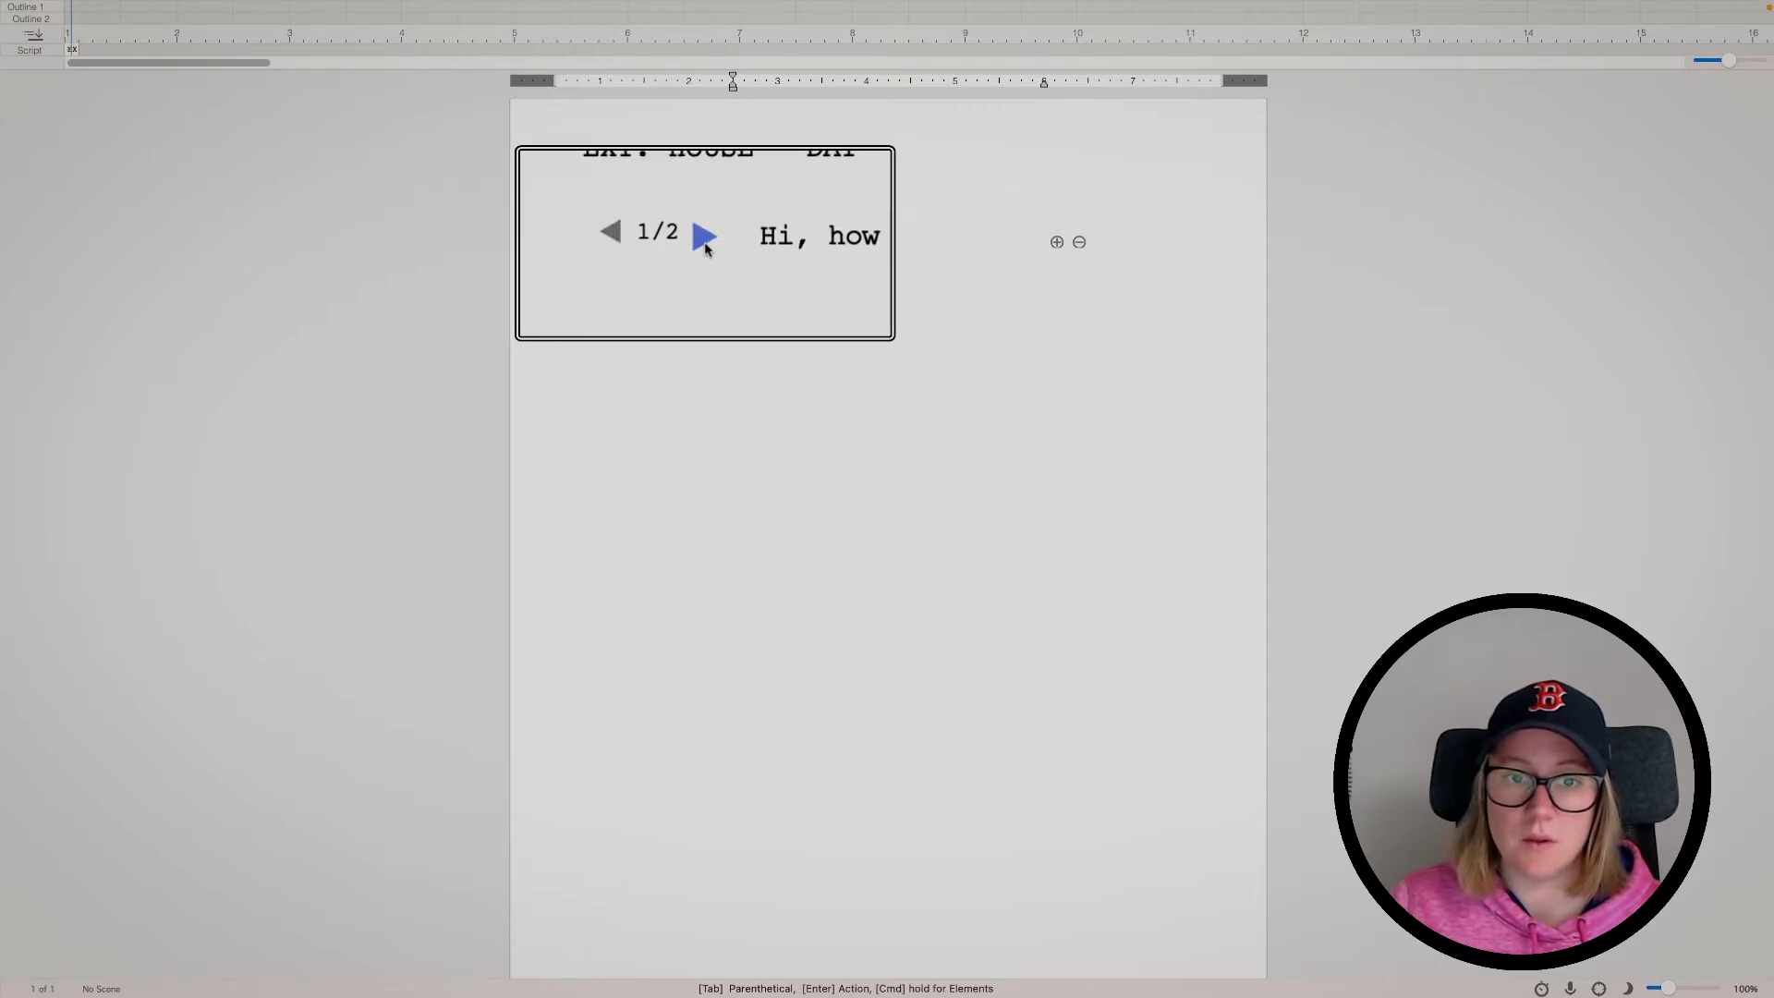
click(704, 240)
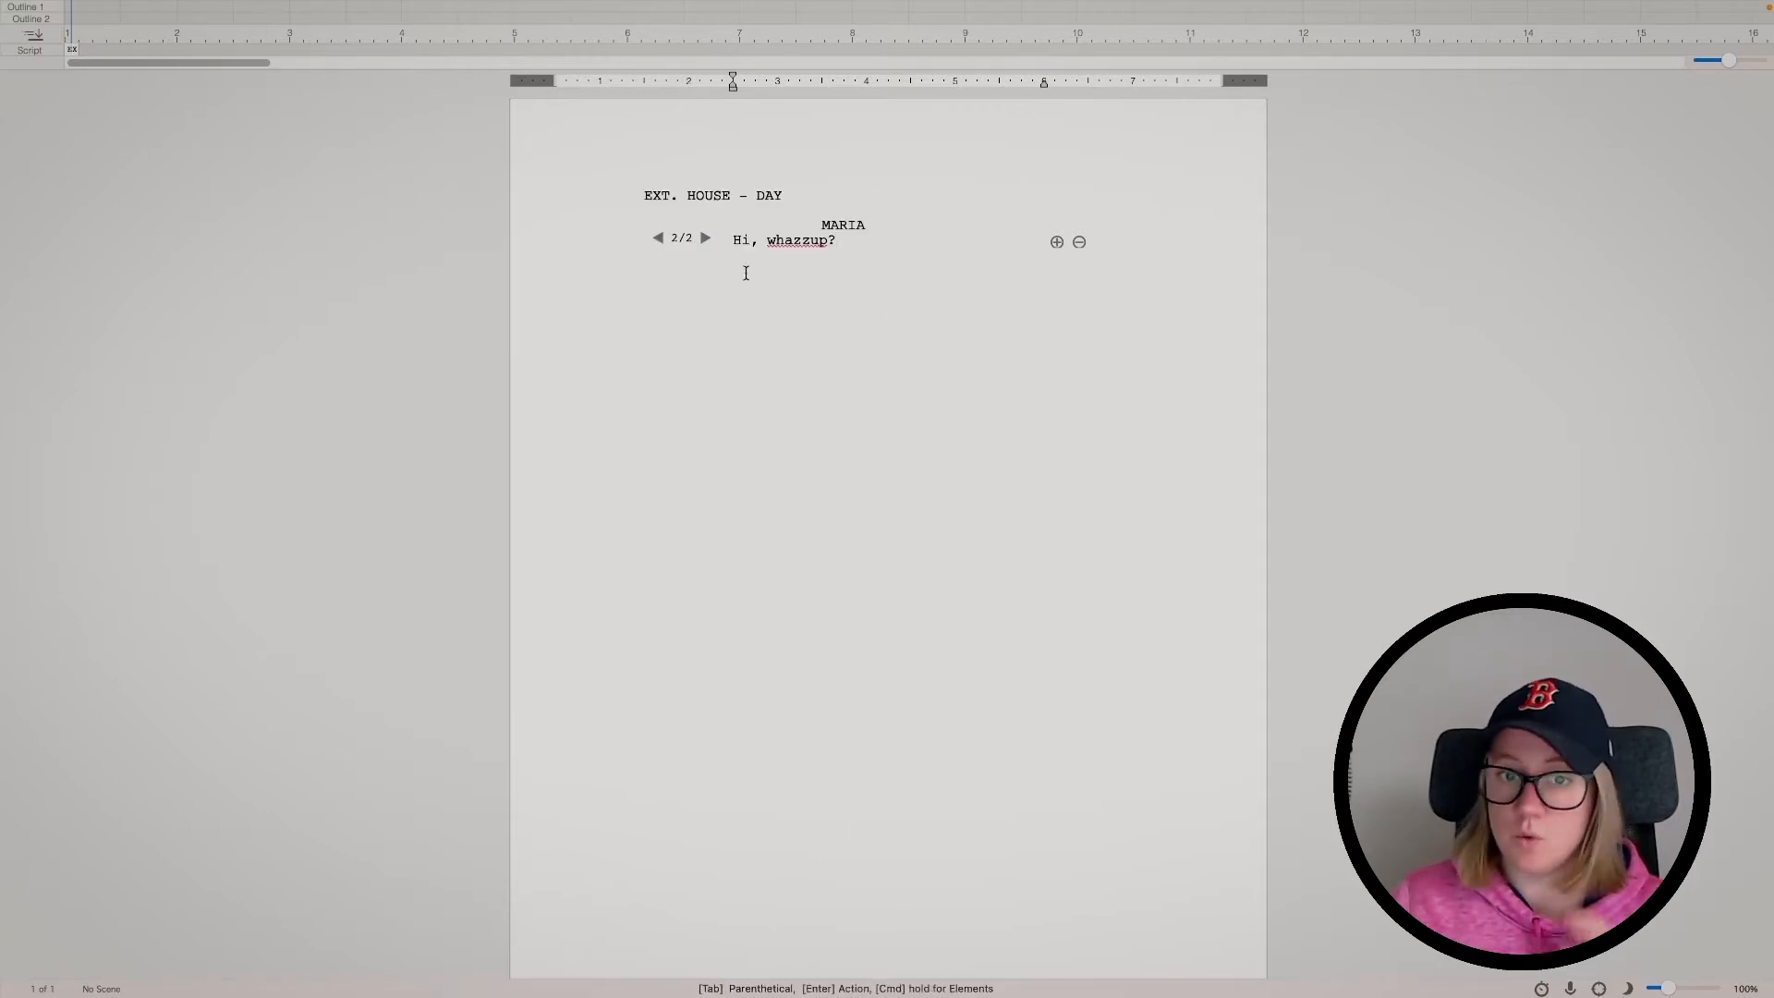
click(703, 238)
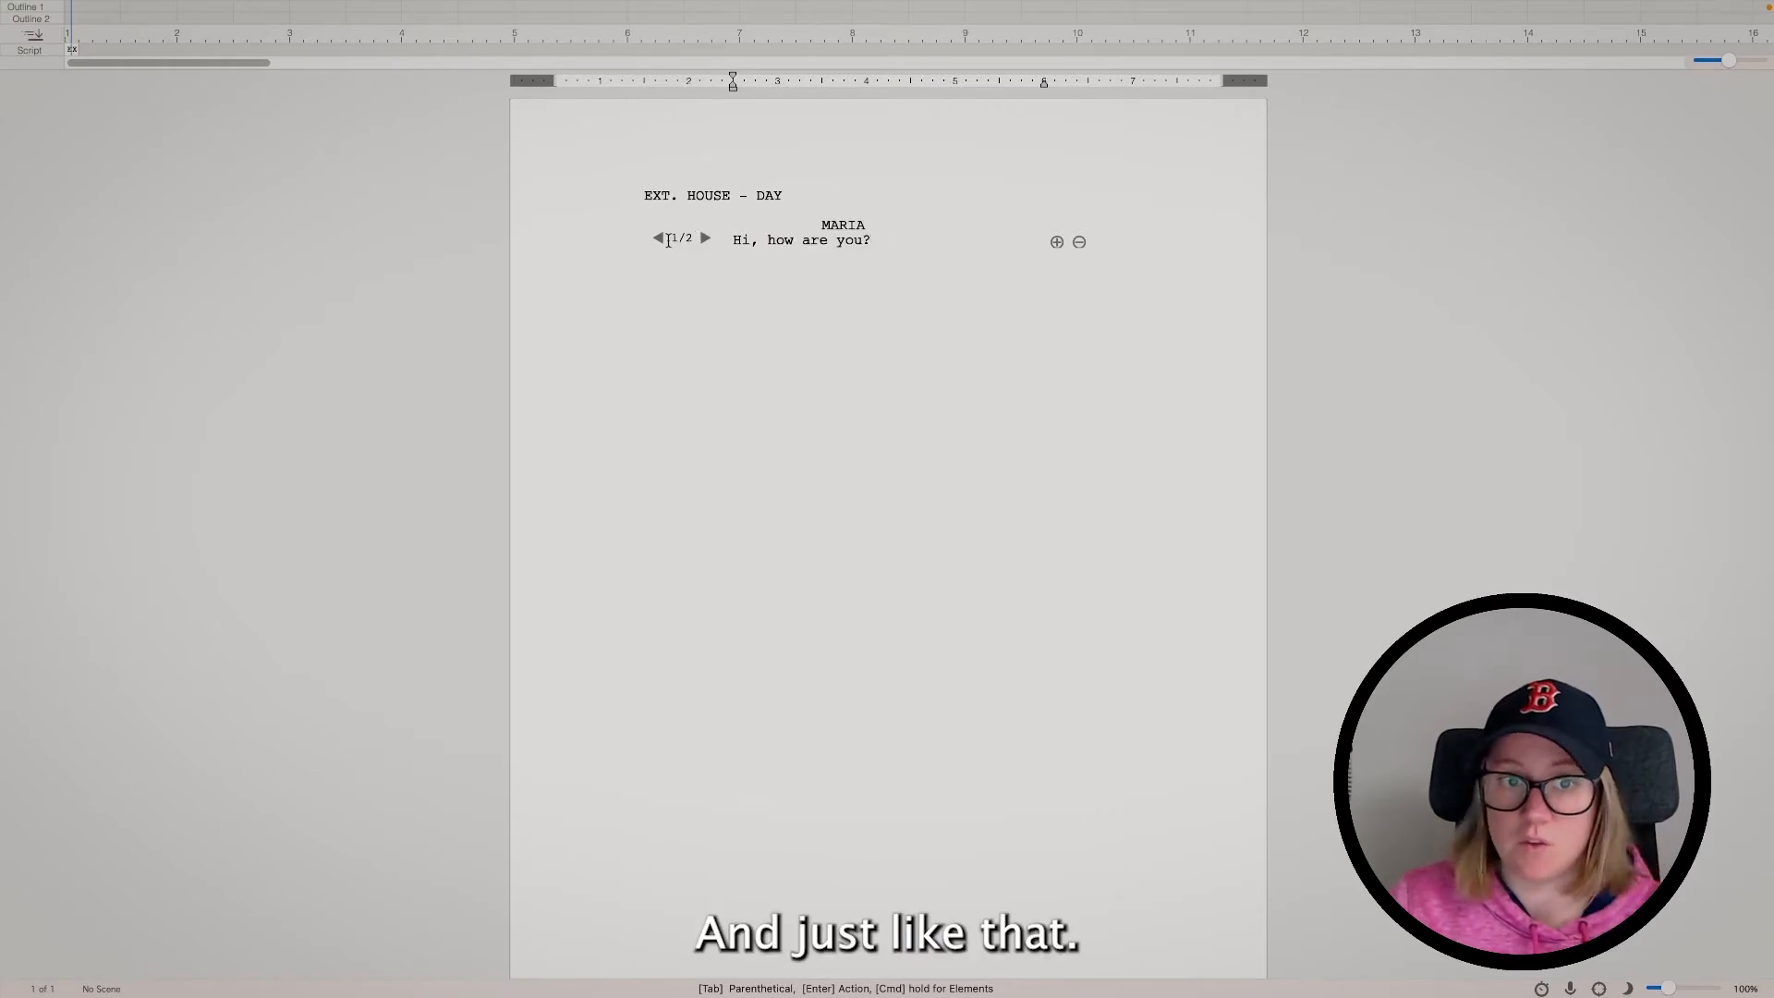
click(657, 238)
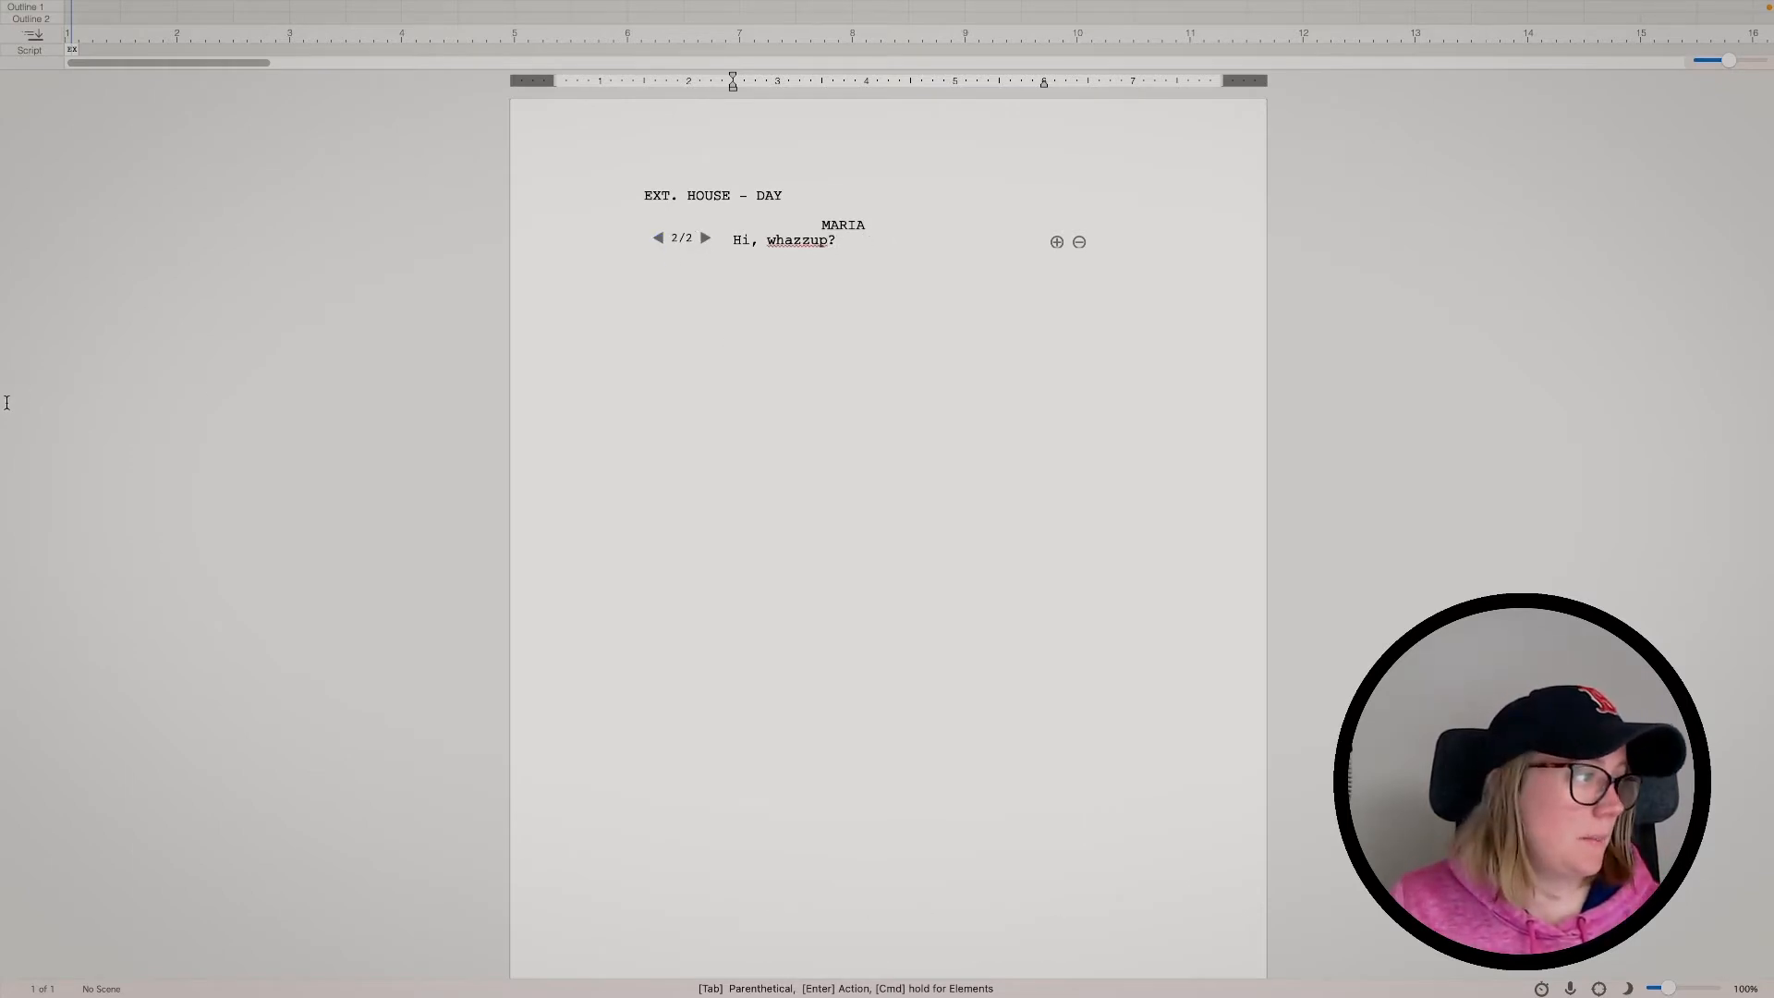
Add the suggested (V.O.) extension after the character's name in the cue
key(Up)
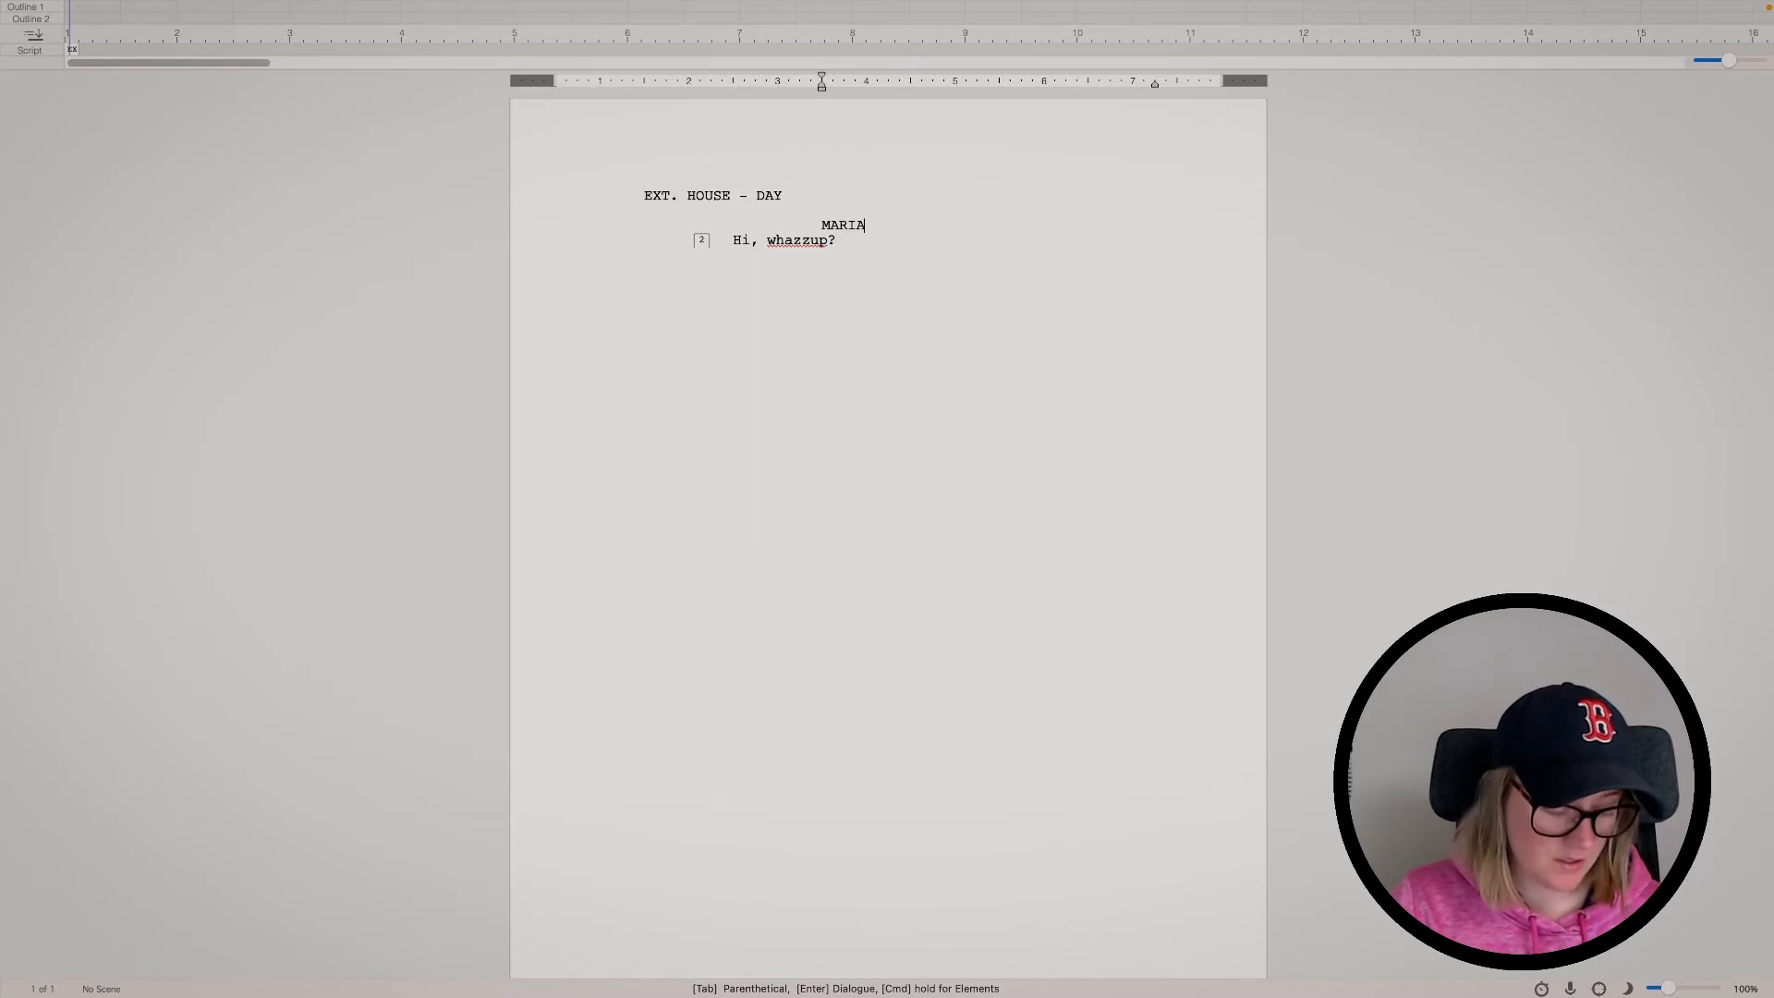
text(()
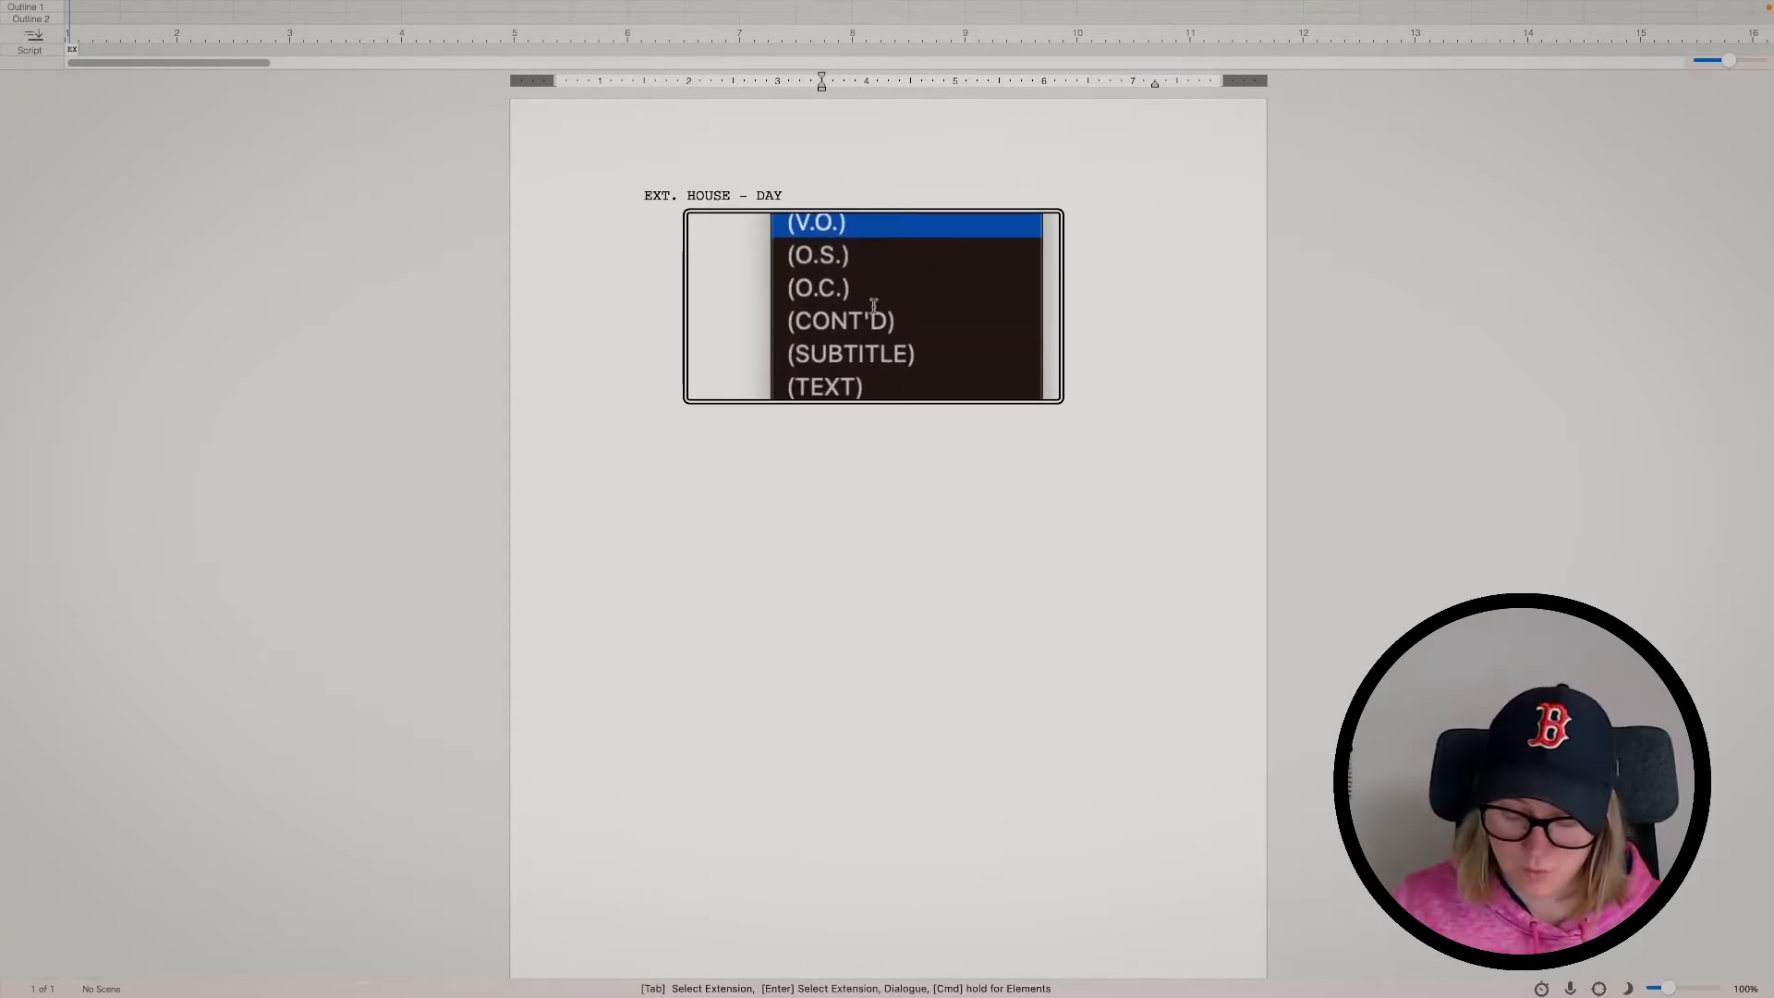
key(Down)
key(Down)
key(Down)
key(Up)
key(Up)
key(Up)
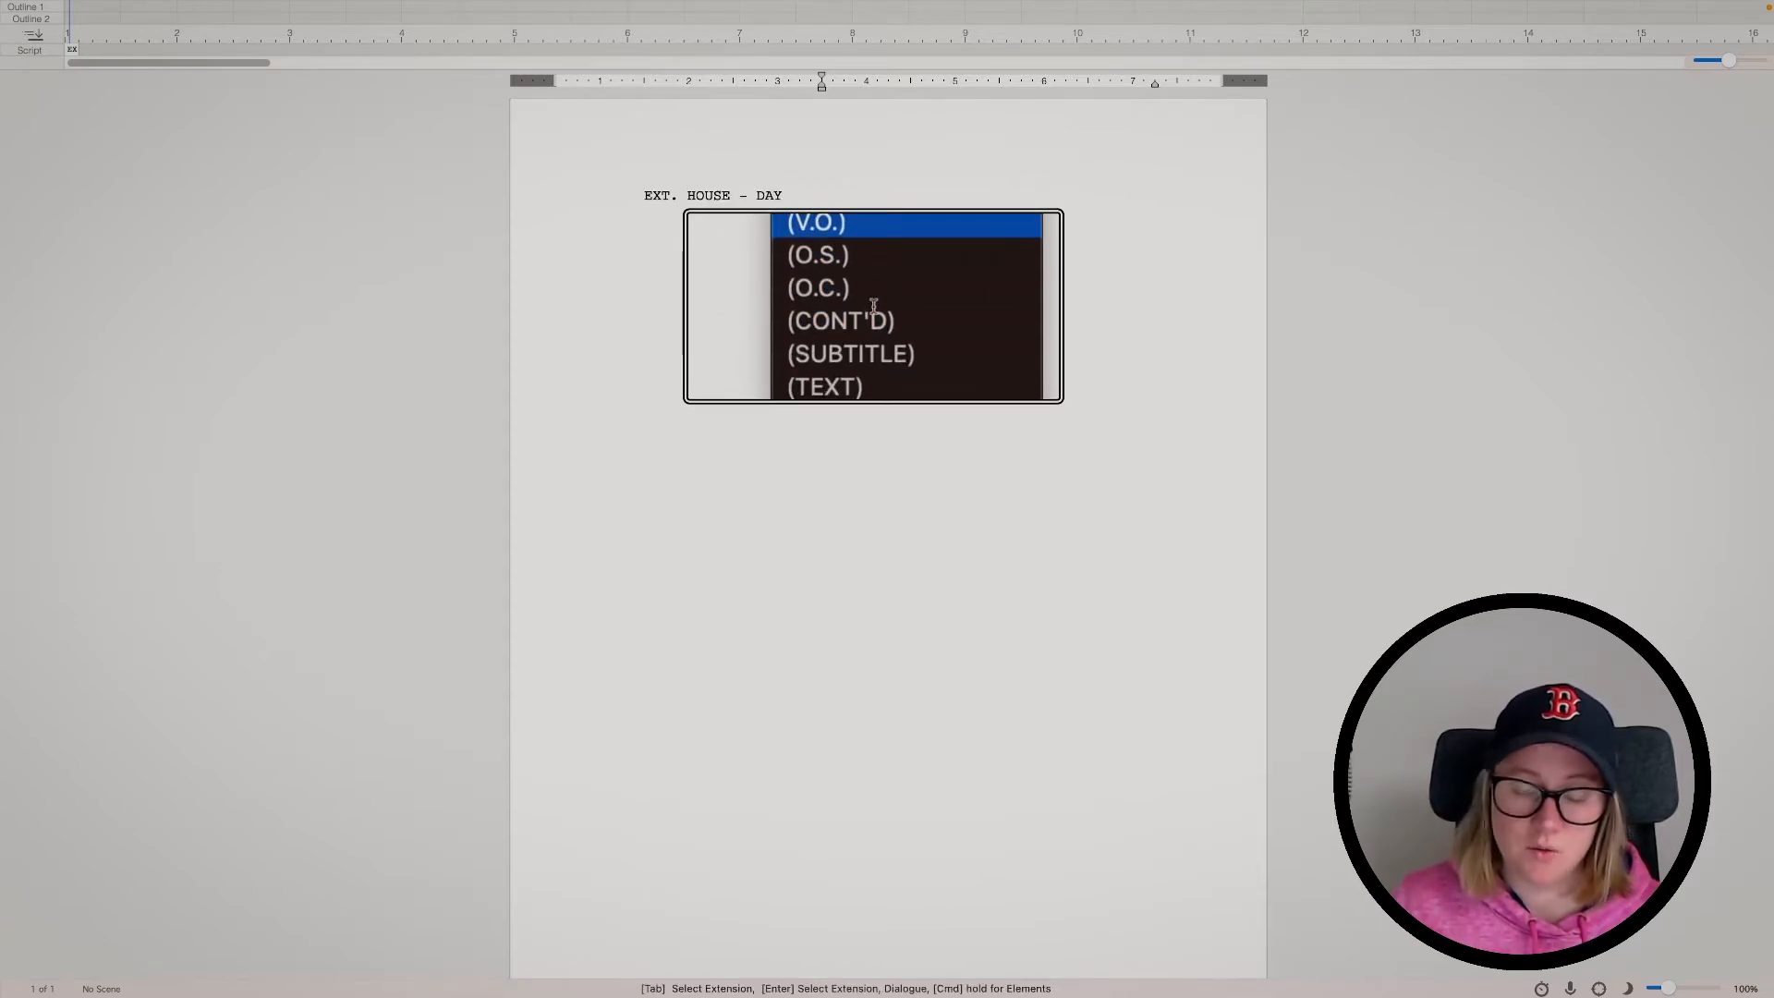
key(Return)
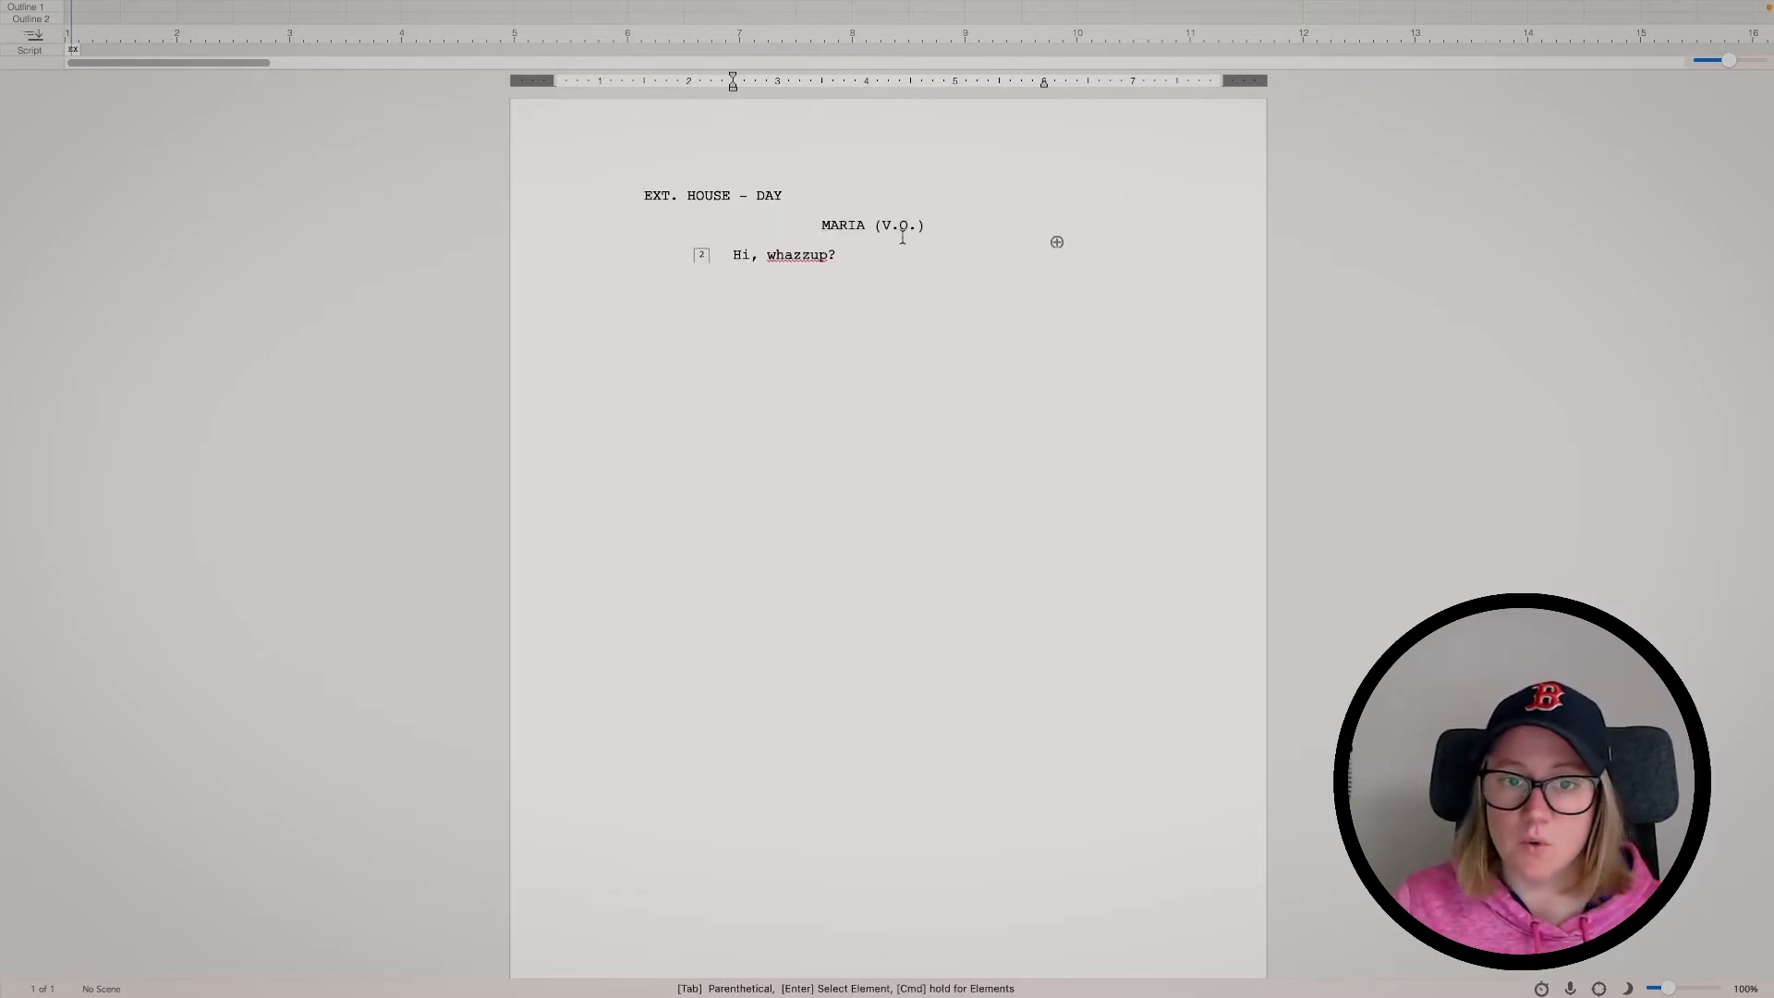
Remove the extra line and replace the character cue's extension with (O.S.) from the suggestions
key(BackSpace)
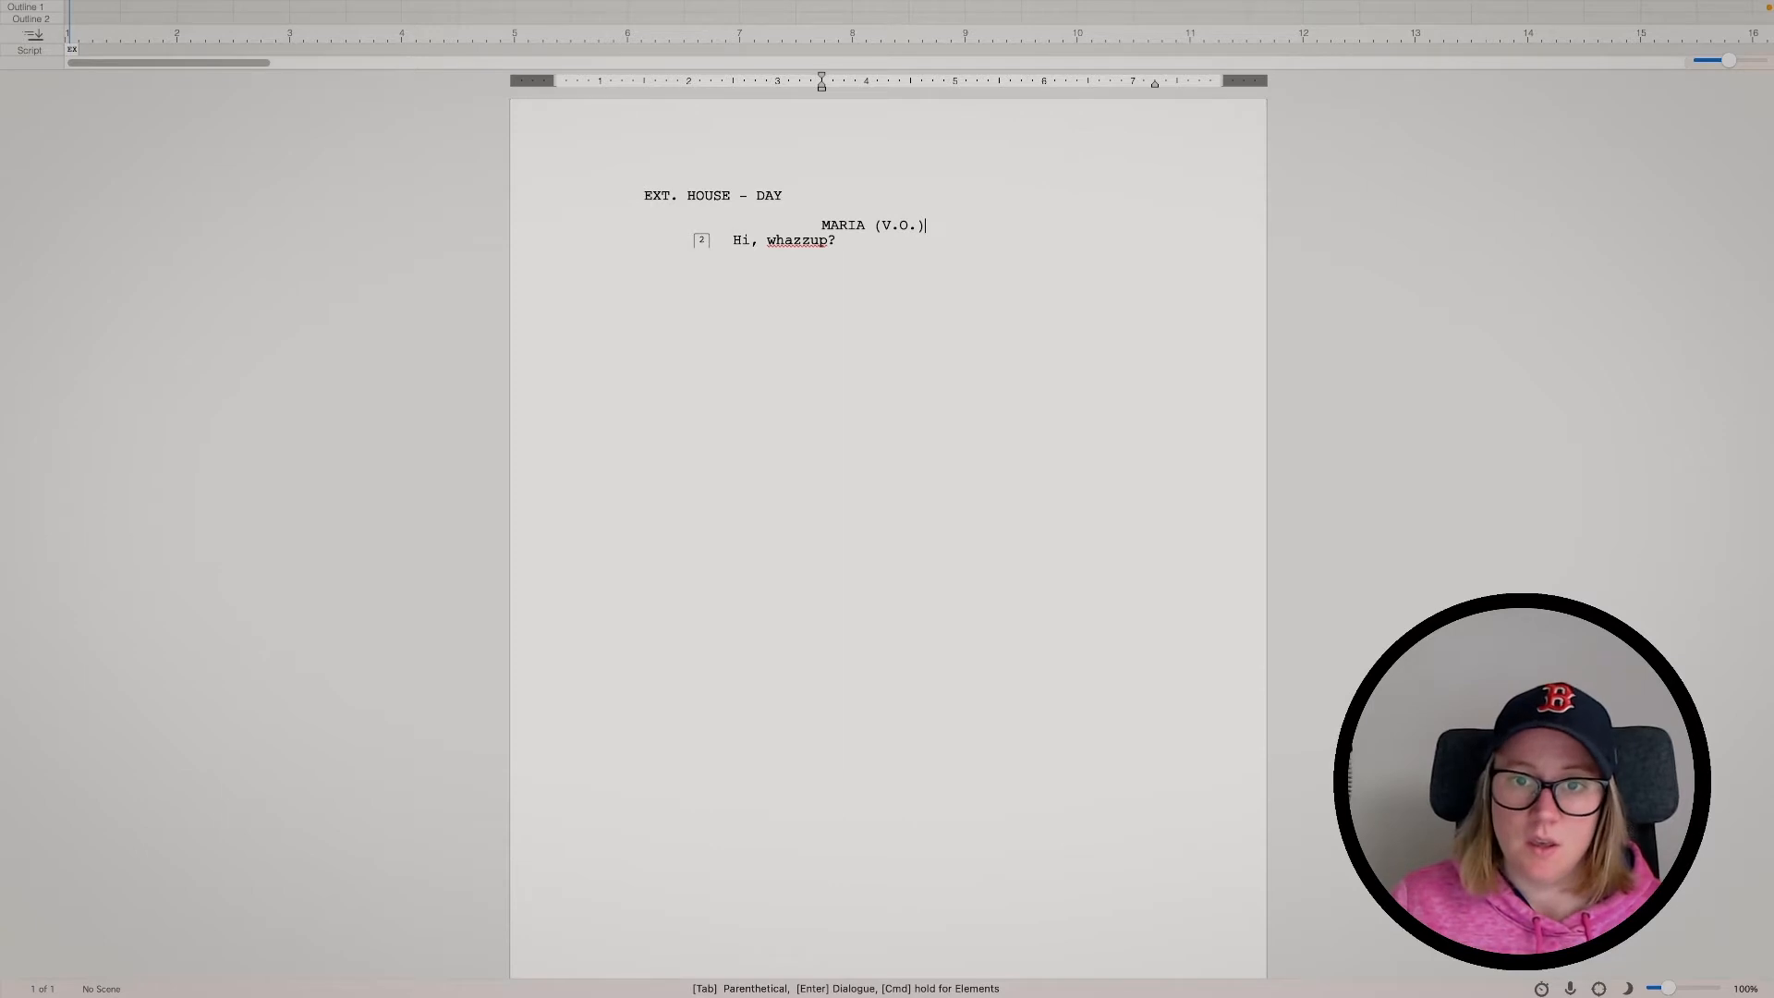
key(BackSpace)
key(BackSpace)
key(BackSpace)
key(BackSpace)
key(BackSpace)
key(BackSpace)
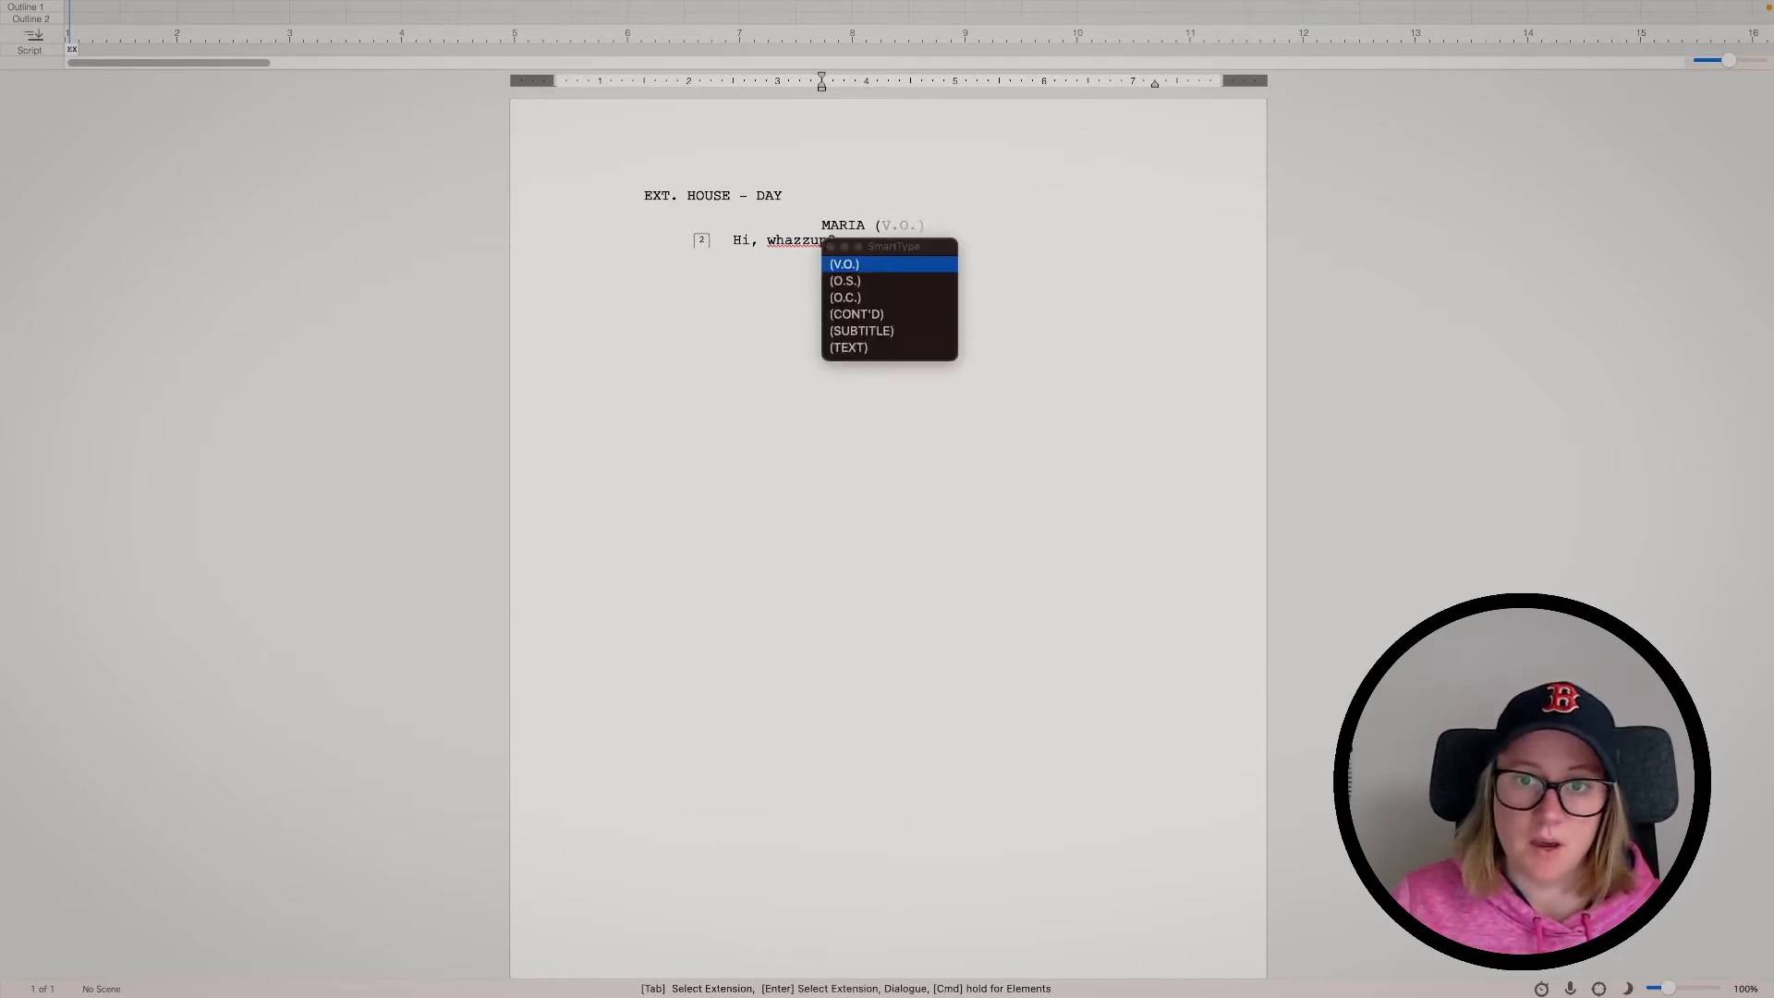
text(()
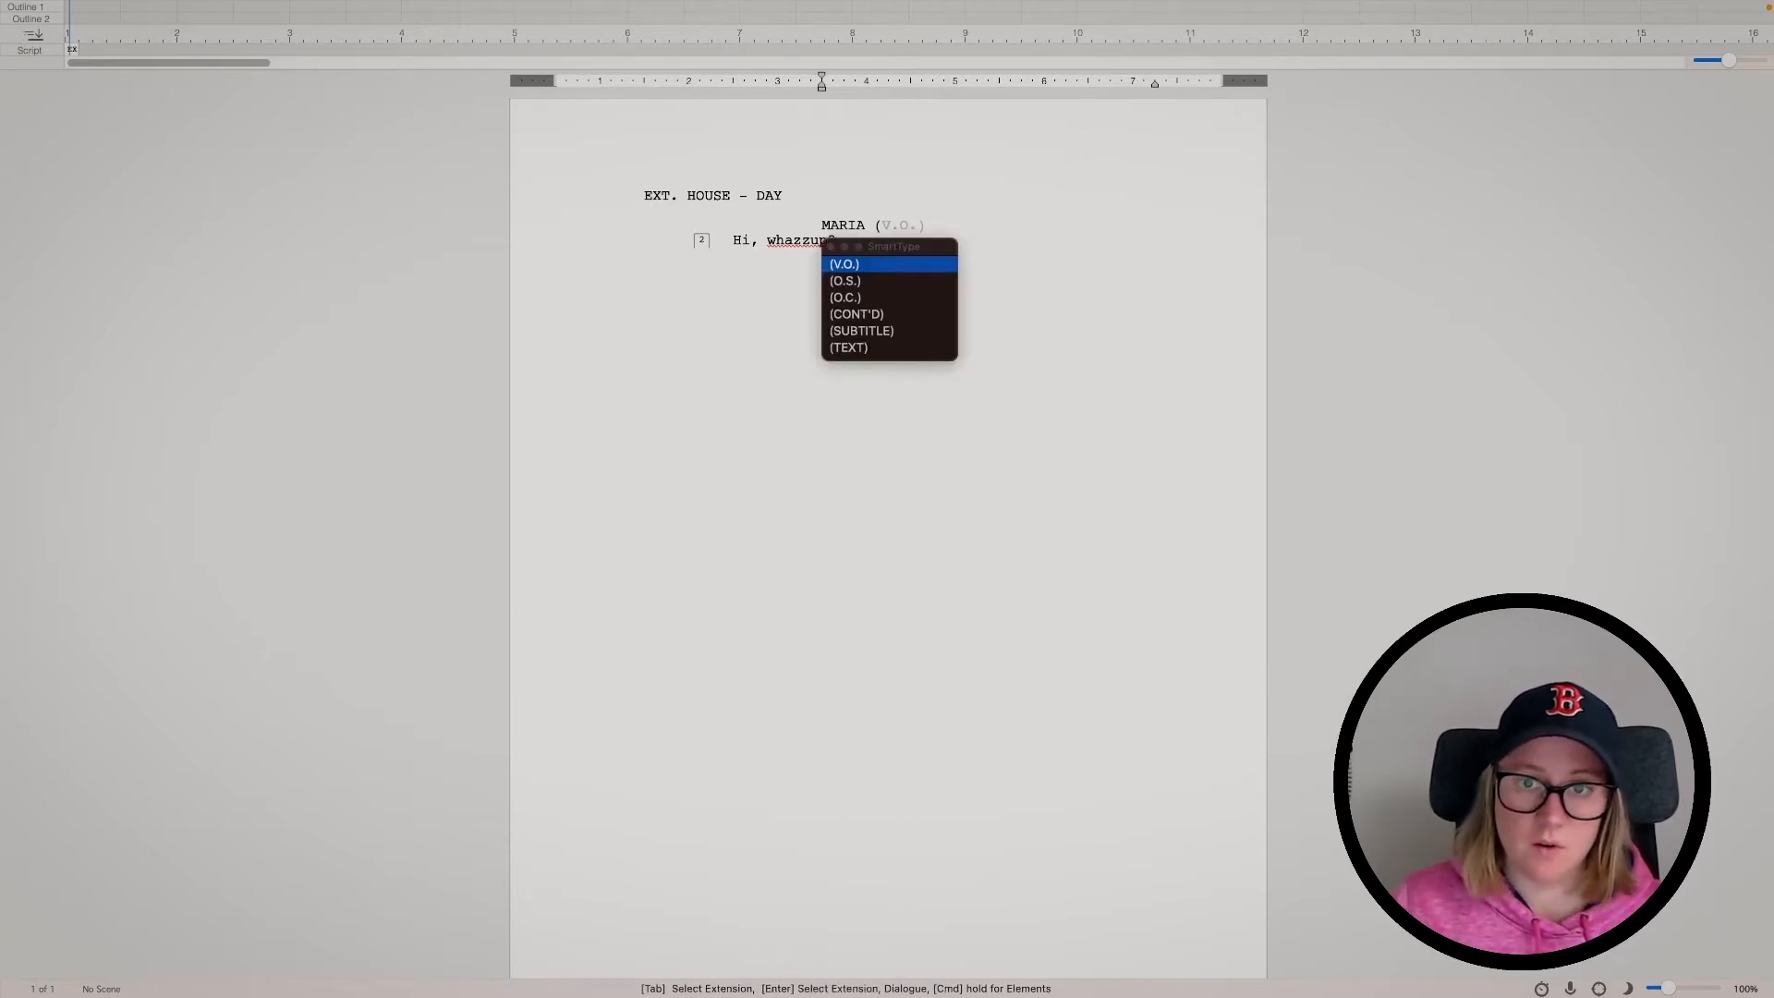
key(Down)
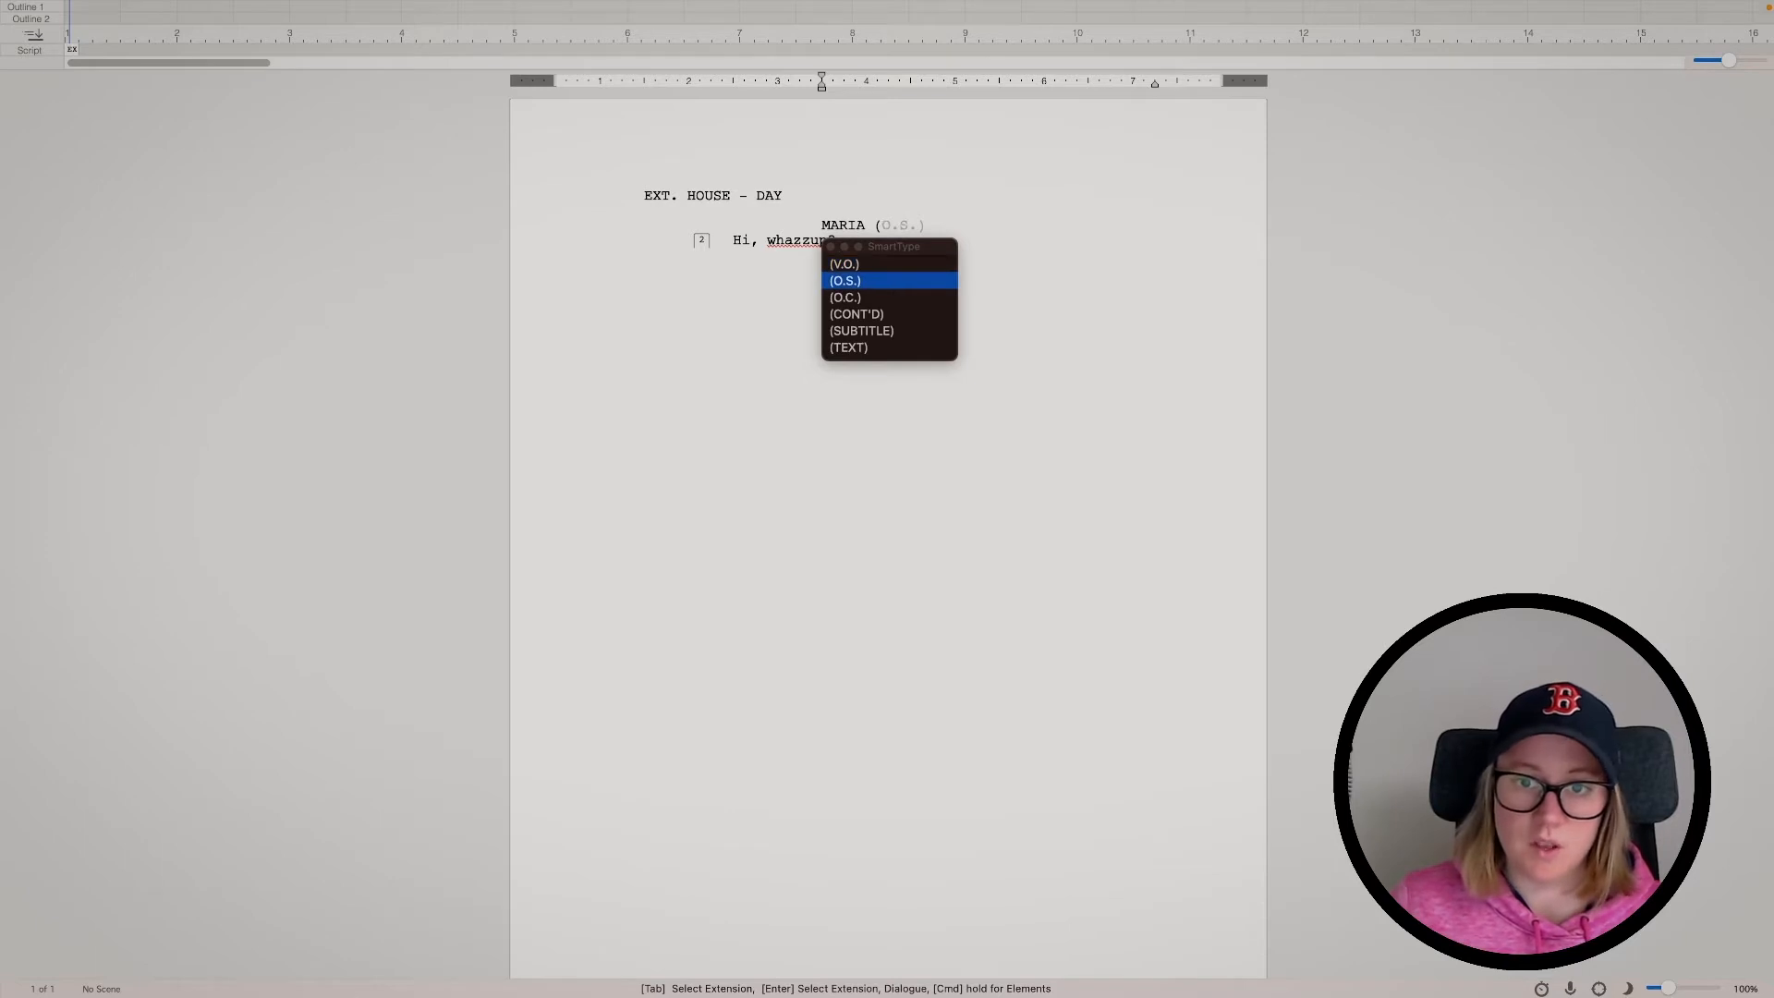
key(Return)
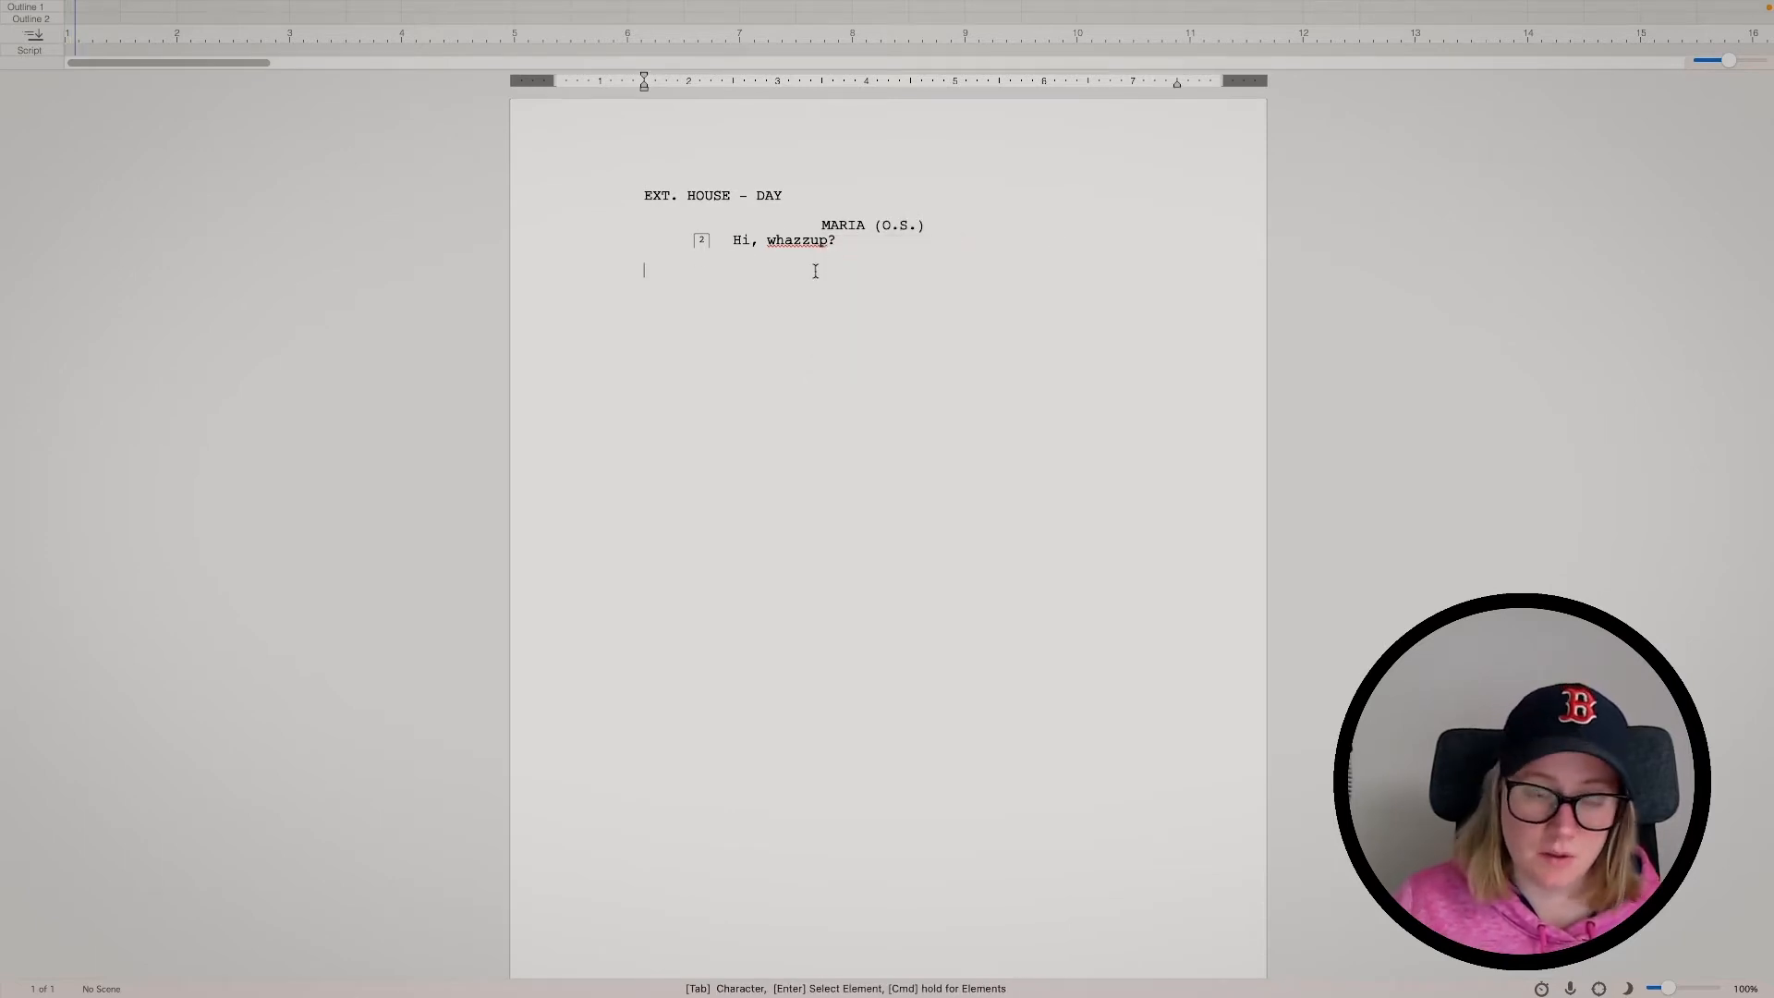
Write the action line "She walks into the house." below the dialogue
text(She wa)
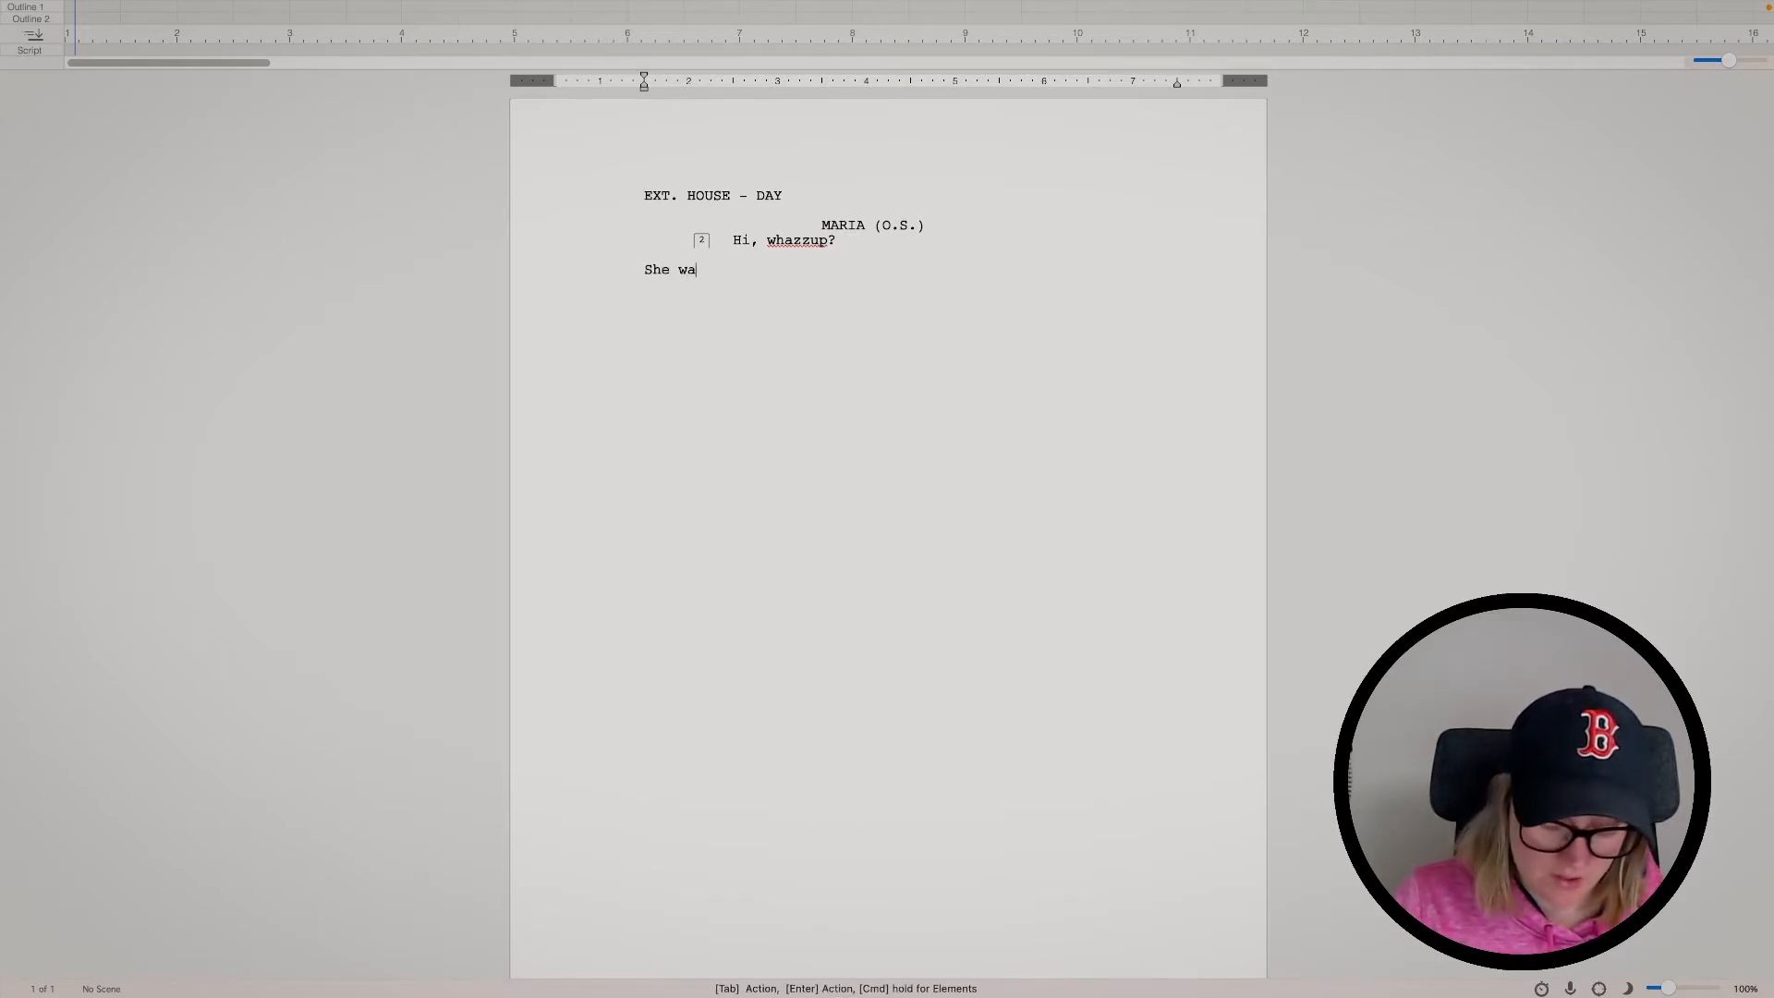
text(lks into the house.)
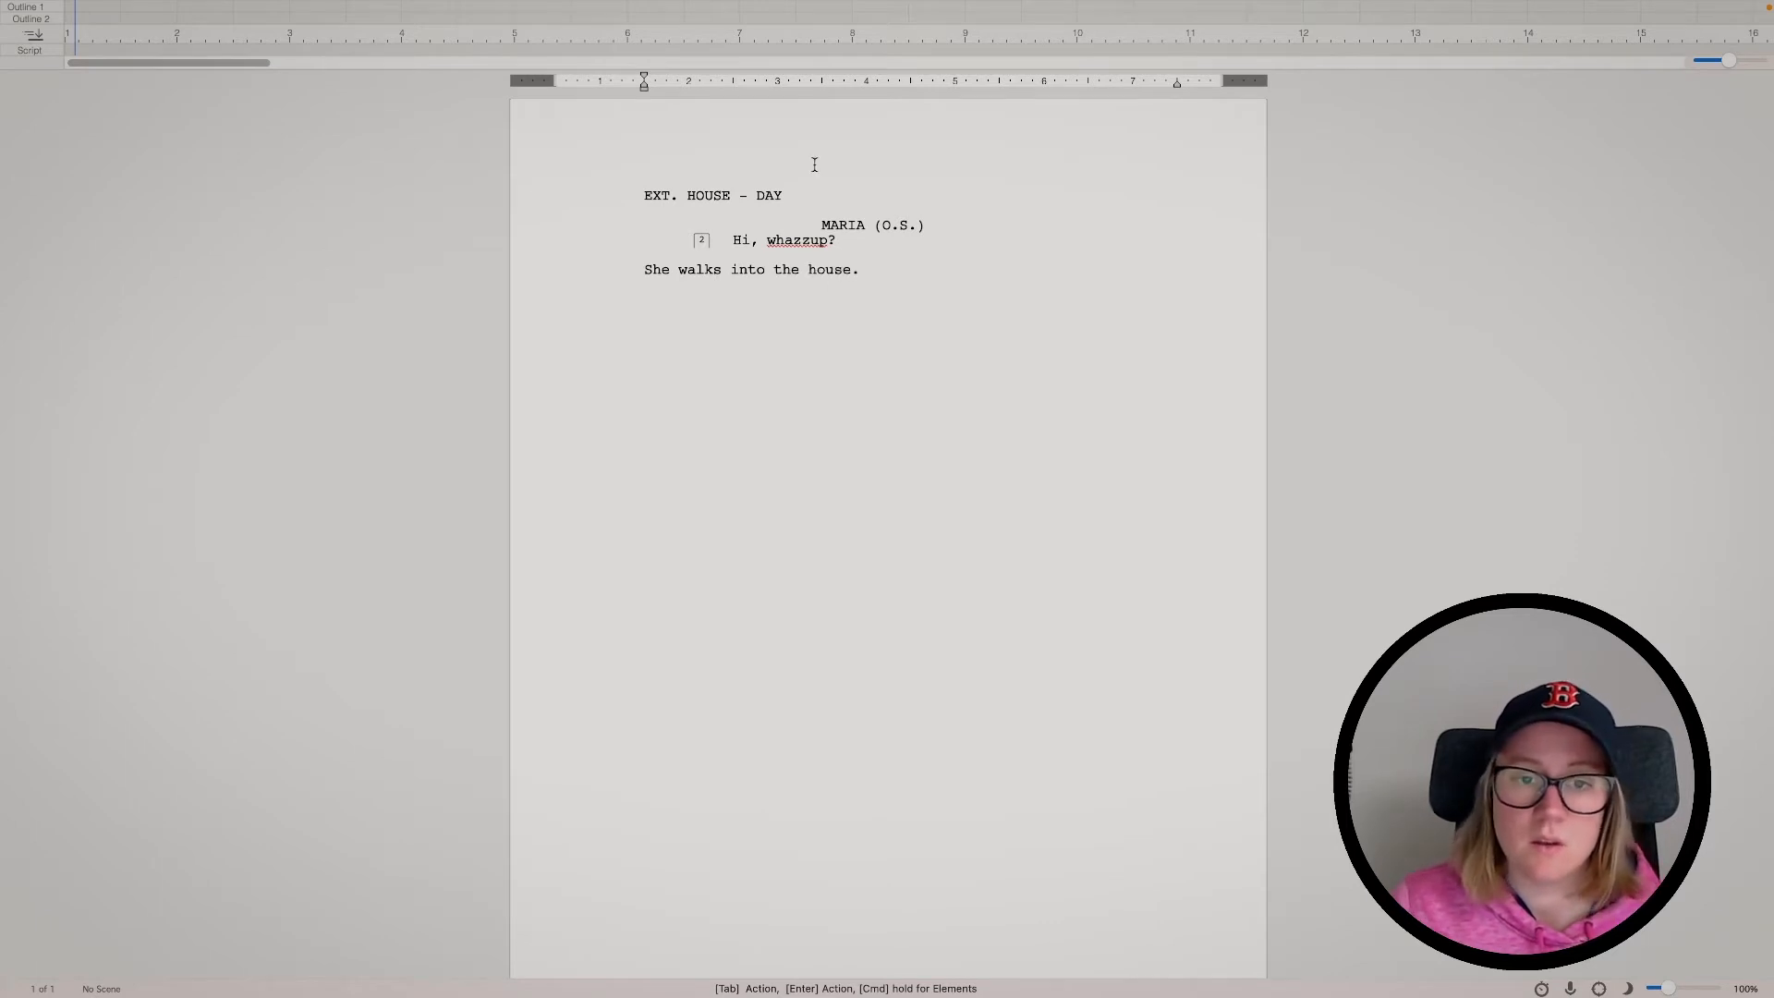
Change the action line "She walks into the house." to the Dialogue element
drag(862, 273, 644, 270)
mouse_move(895, 5)
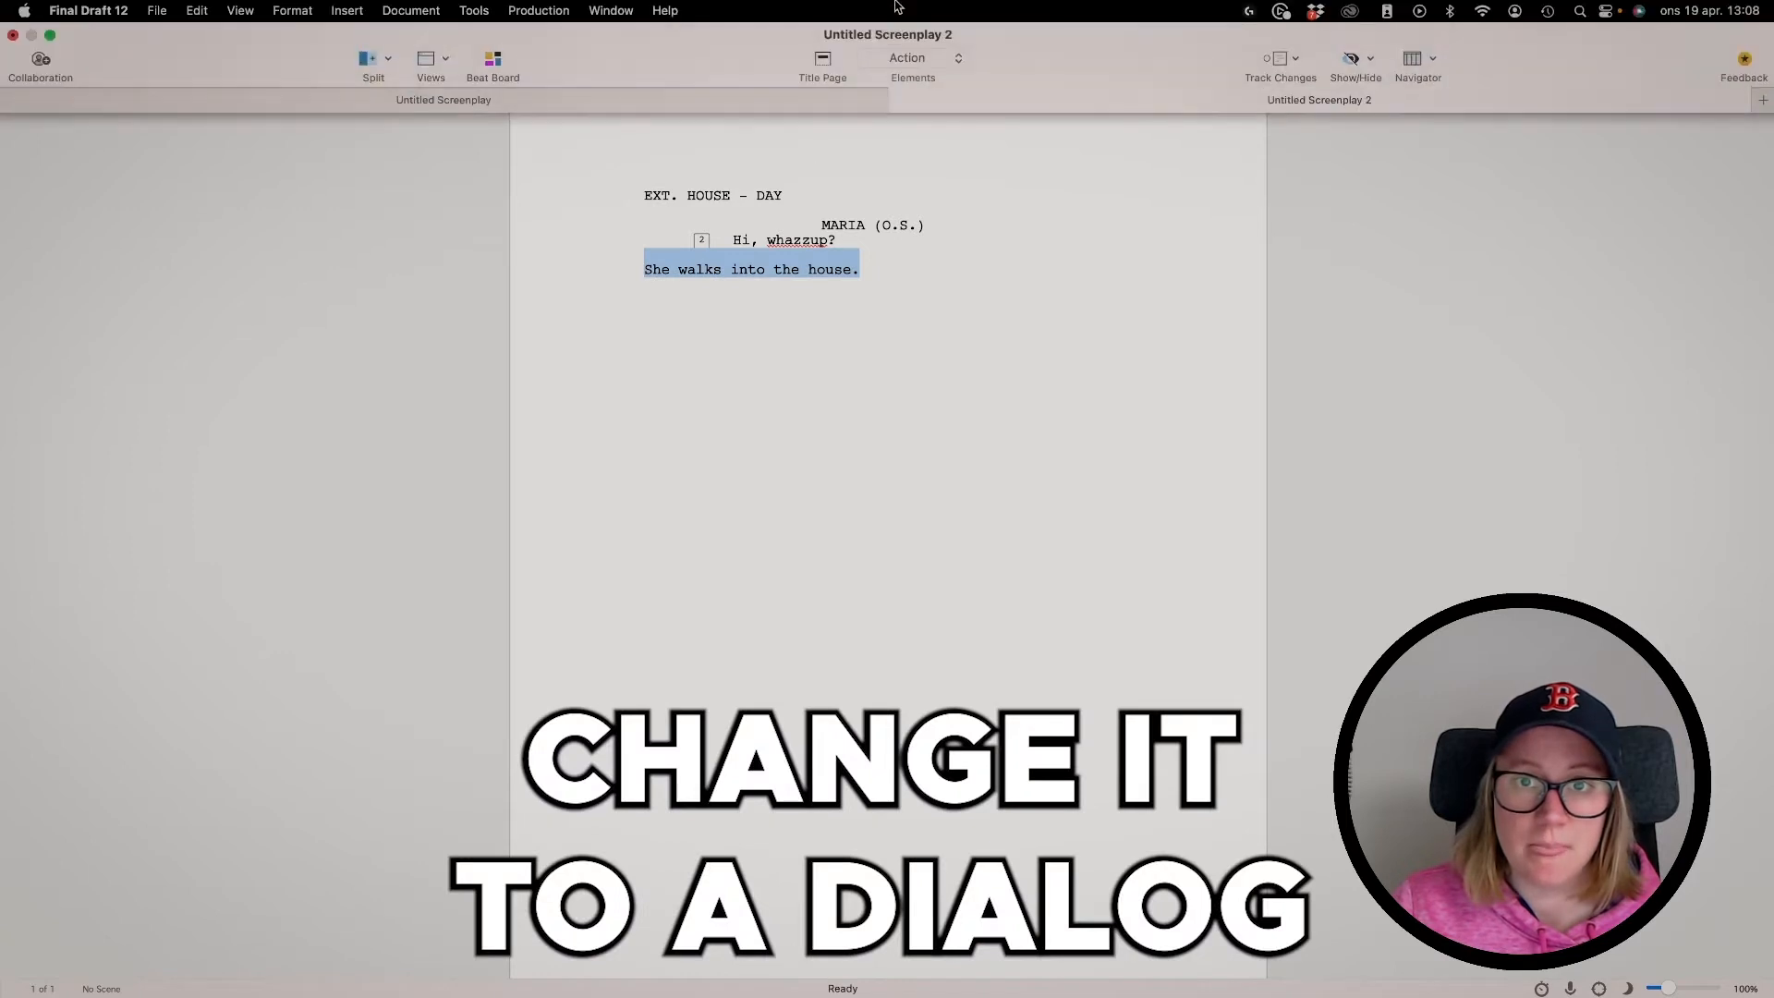
click(906, 56)
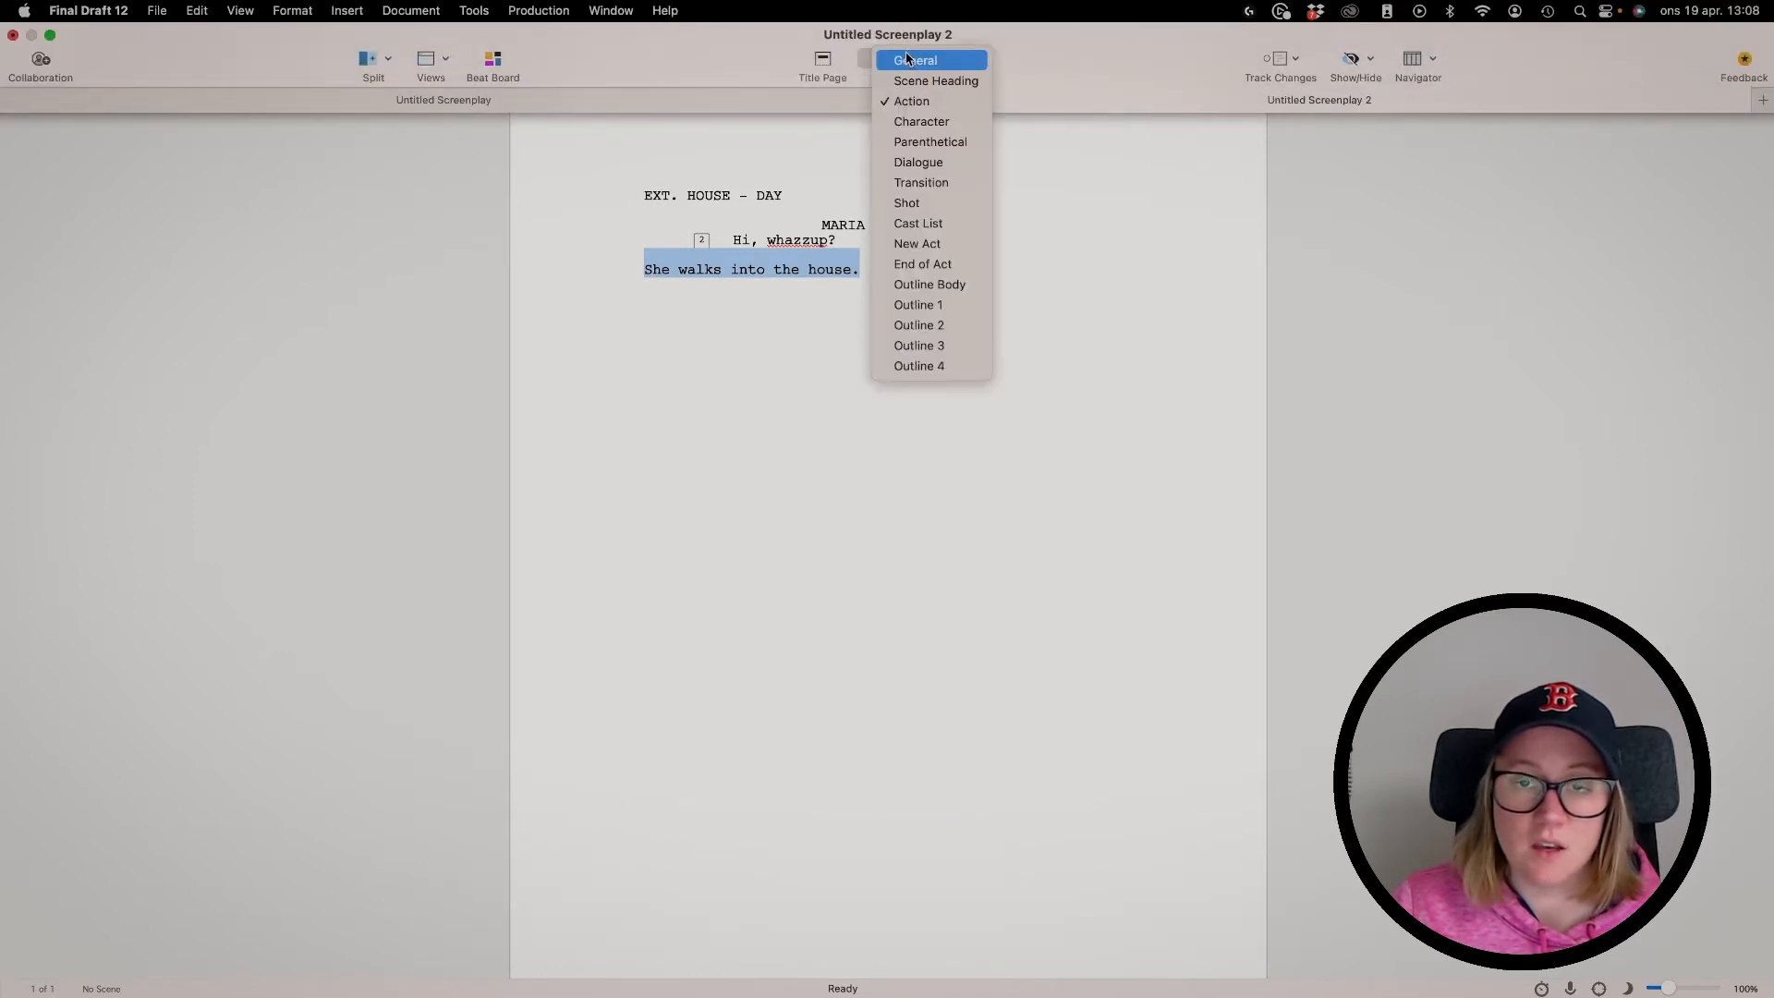
click(918, 162)
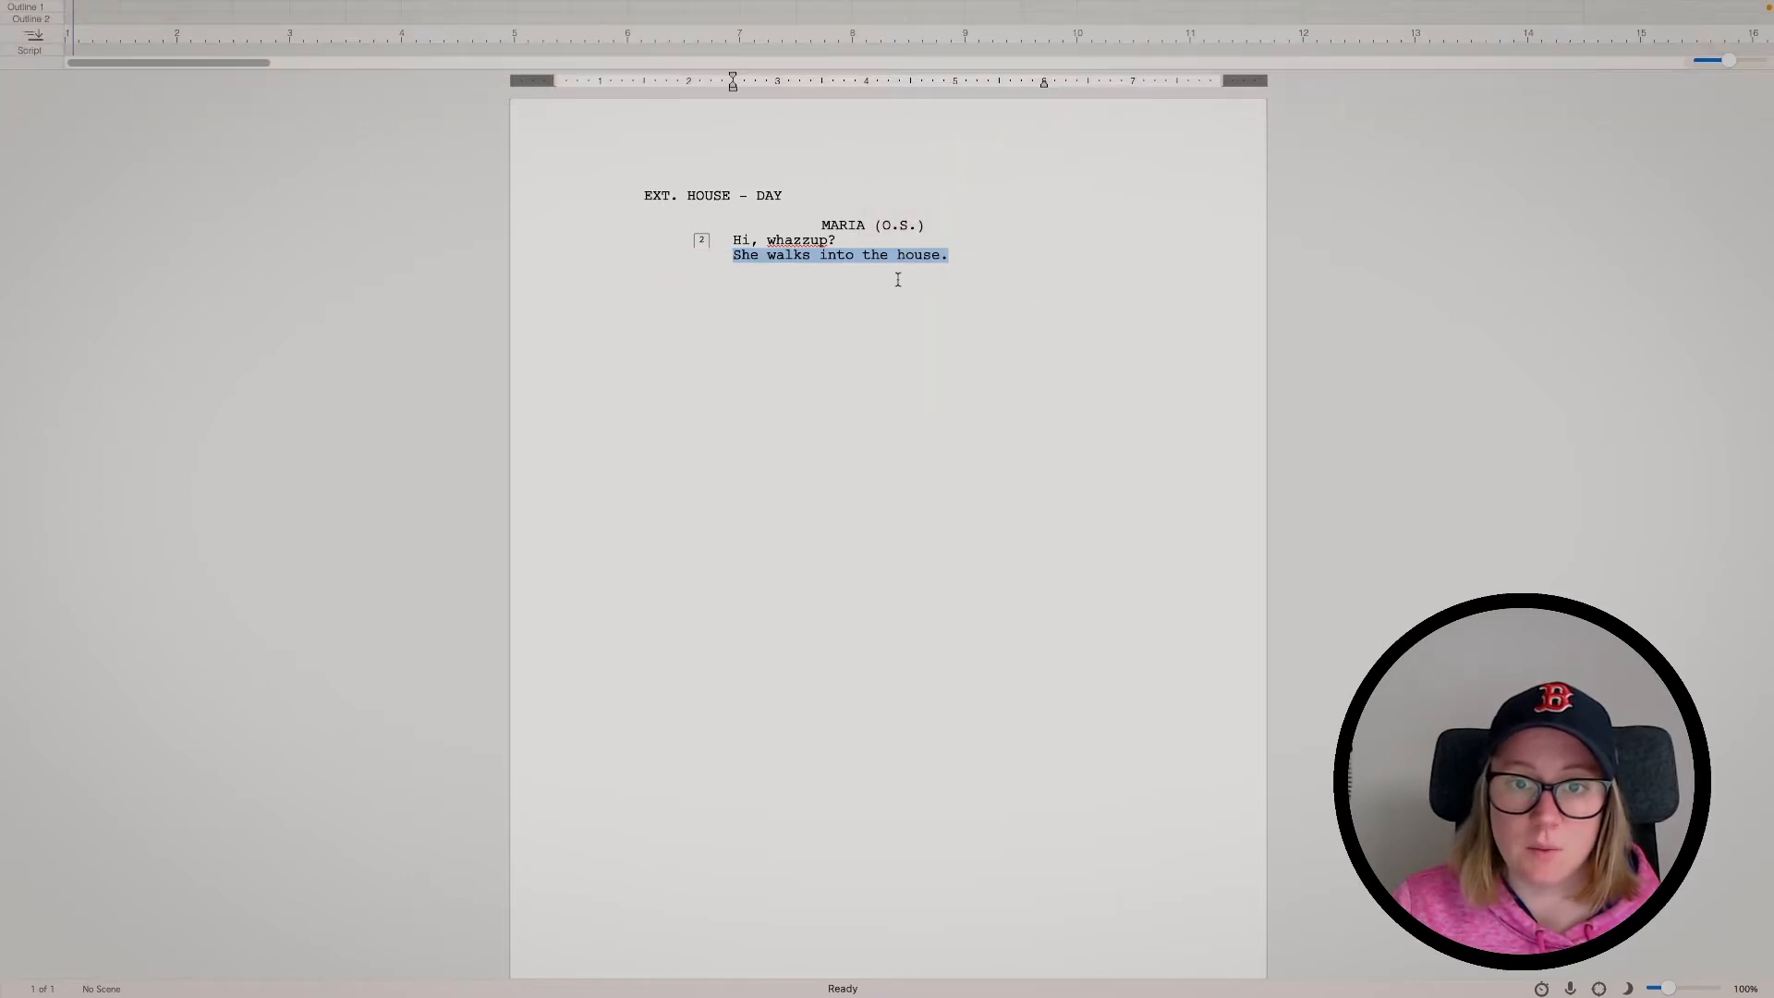
click(863, 284)
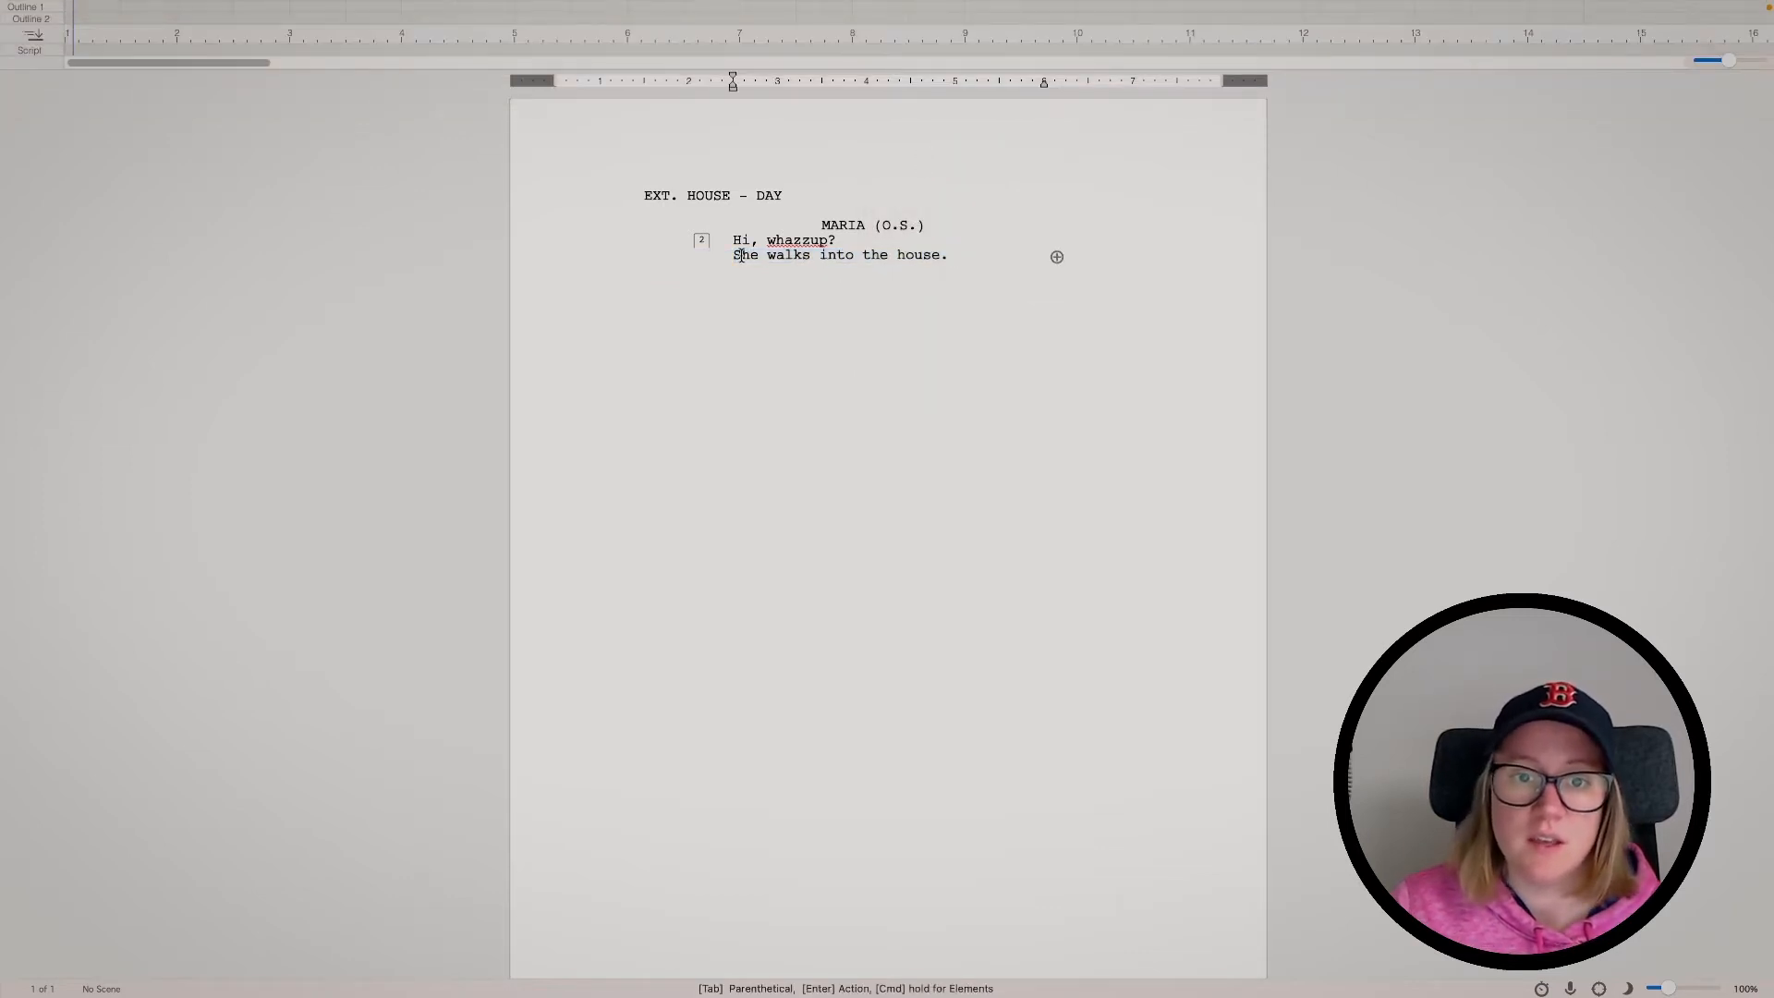
Change the line "She walks into the house." back to the Action element
drag(954, 254, 705, 249)
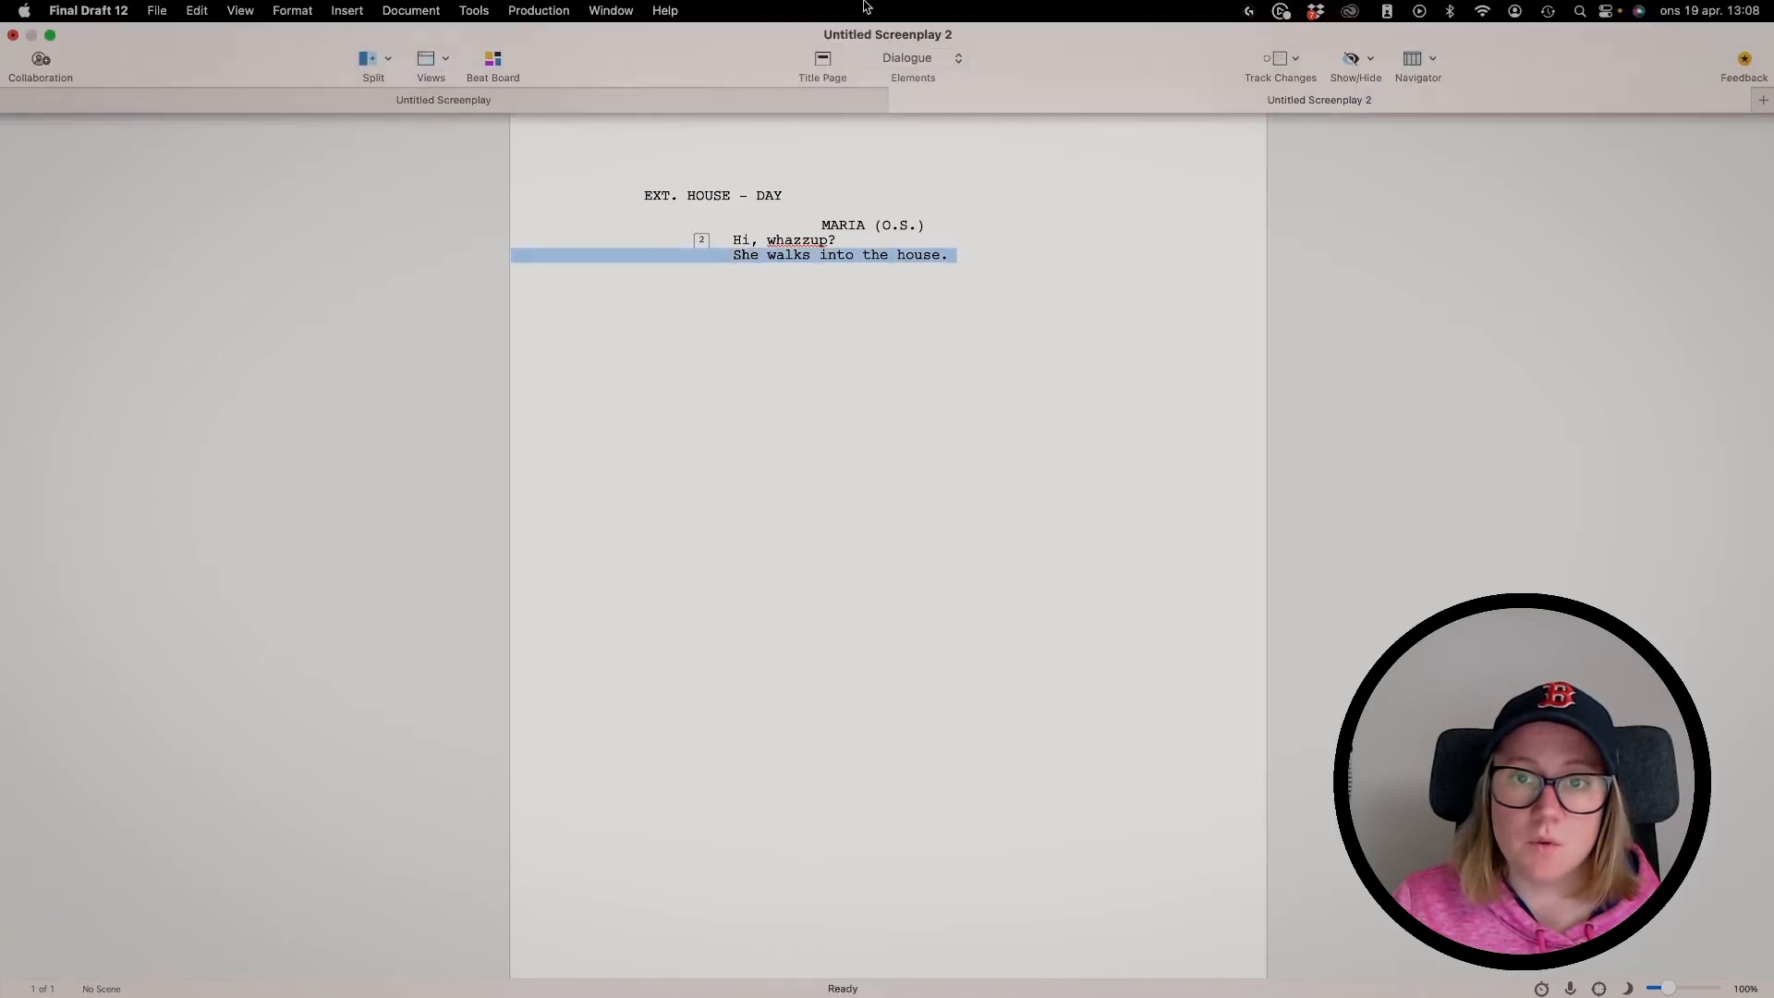
mouse_move(862, 5)
click(900, 57)
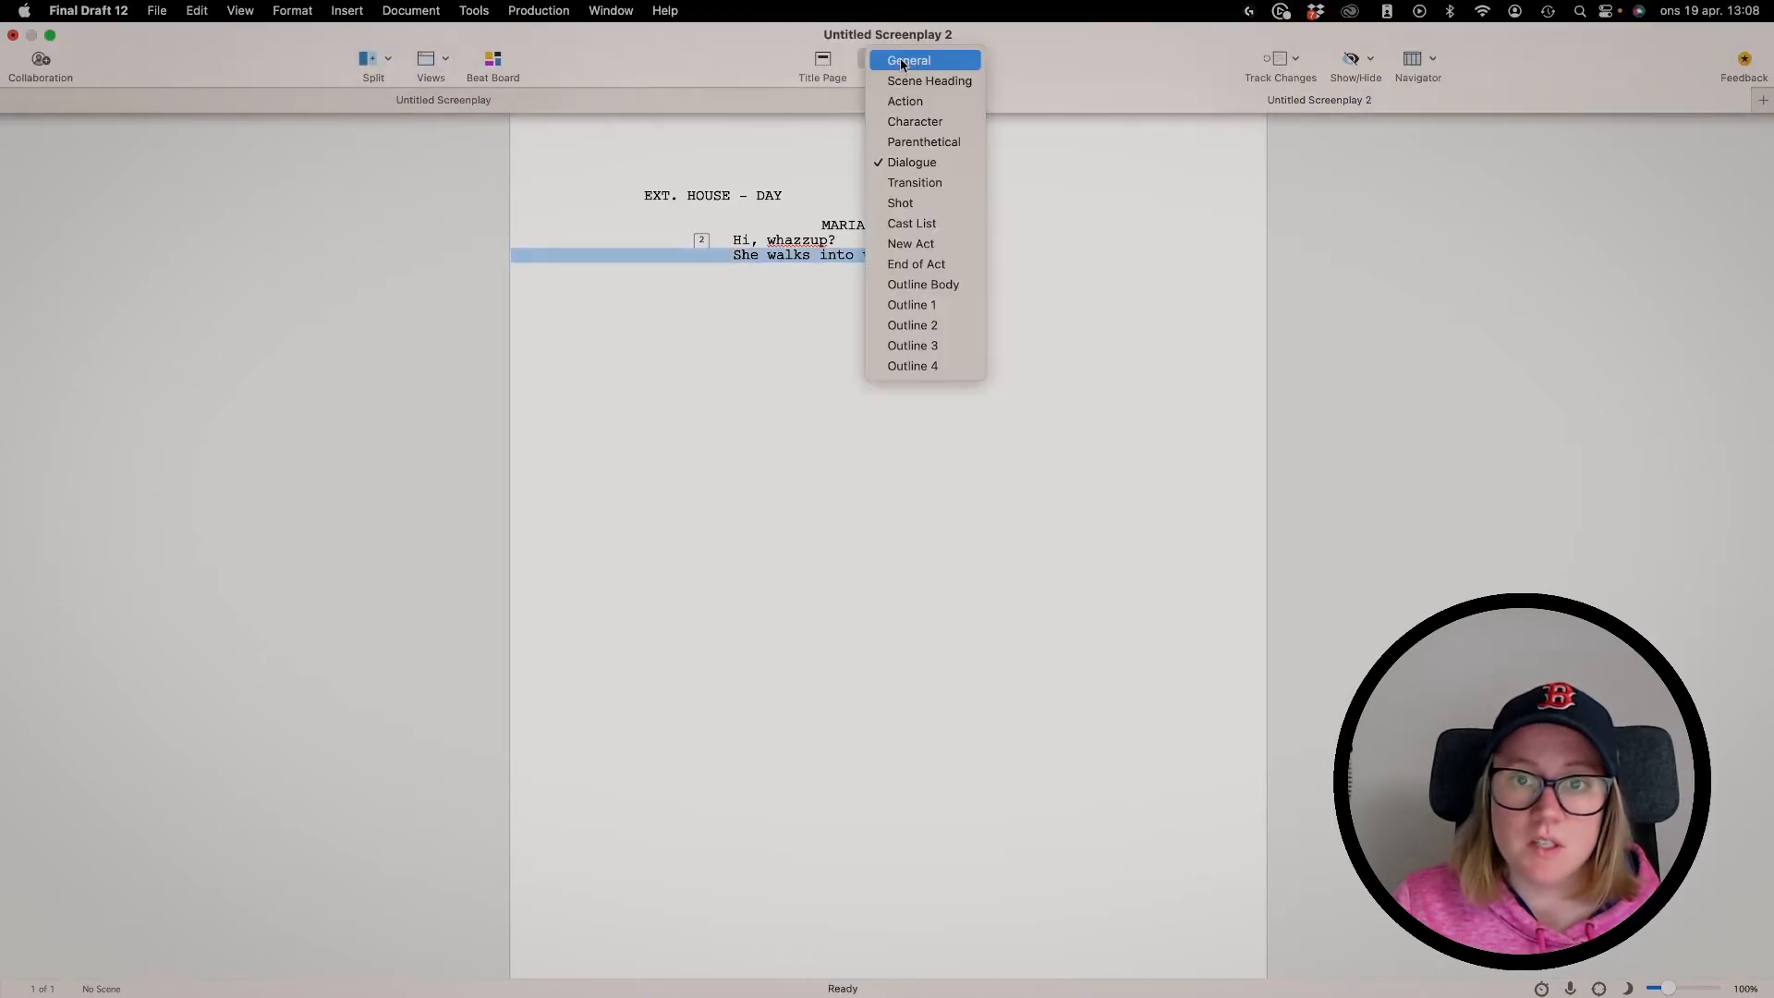
click(912, 107)
click(883, 339)
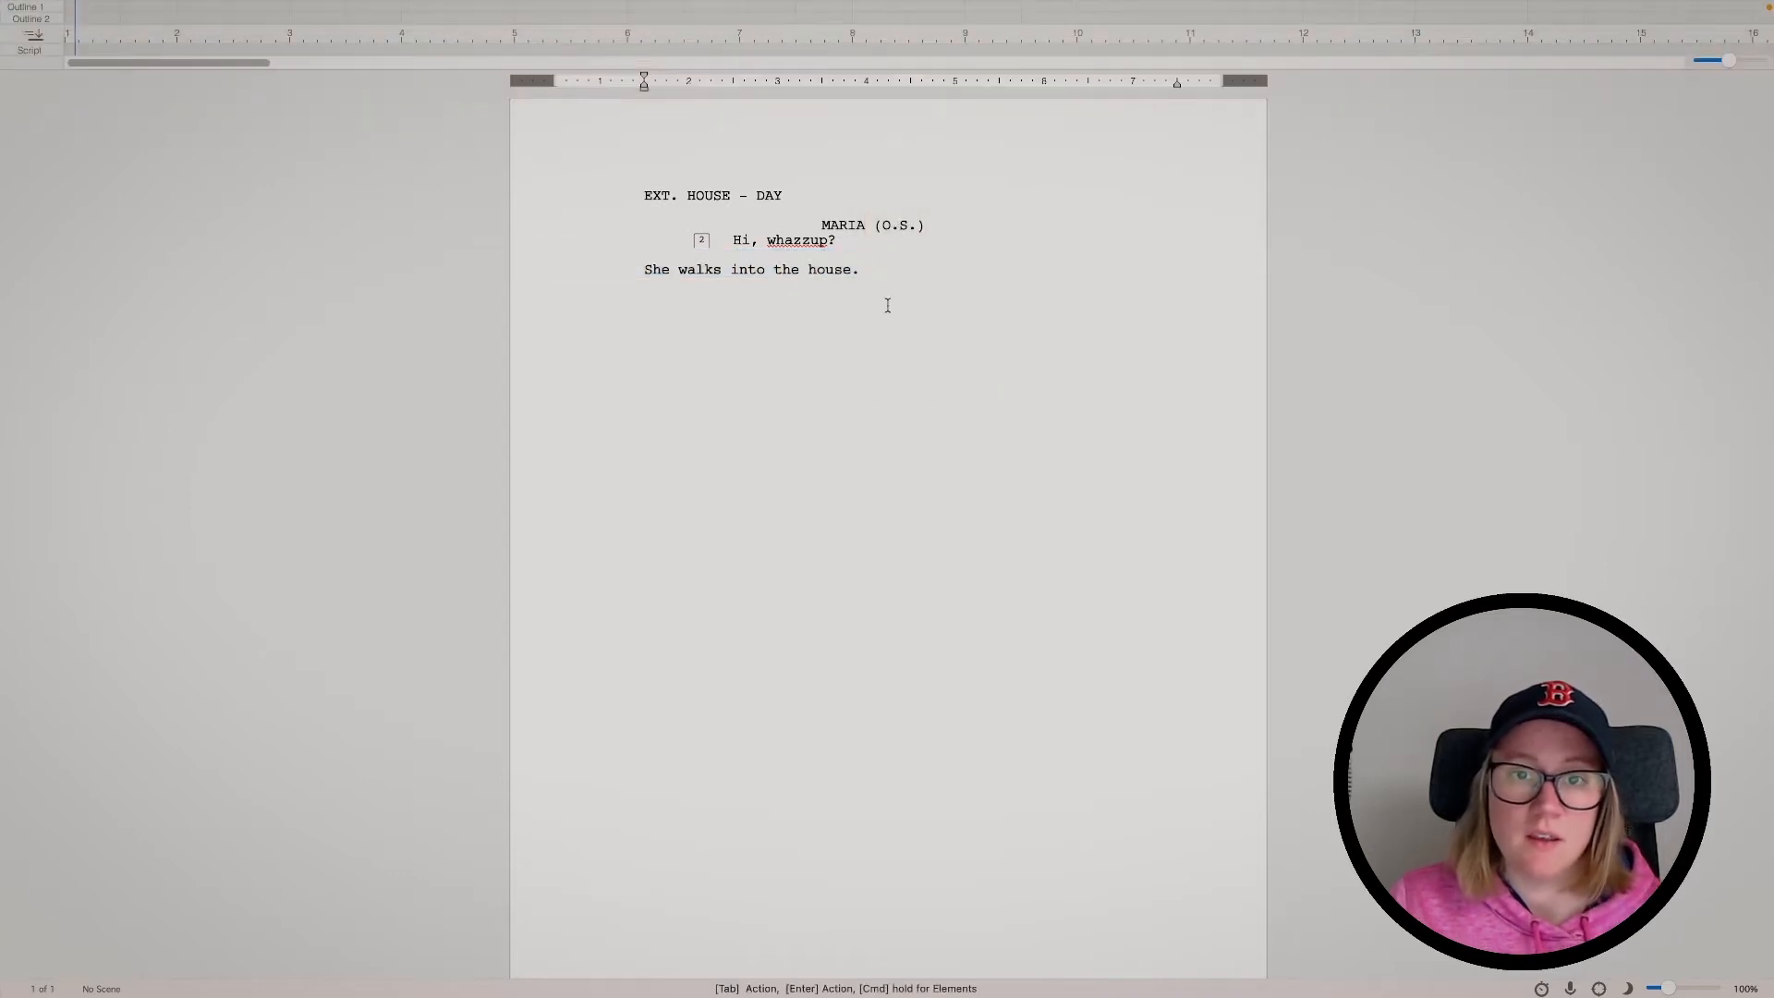
Add a Transition line below the action and fill it with the suggested "FADE OUT."
mouse_move(903, 5)
click(902, 59)
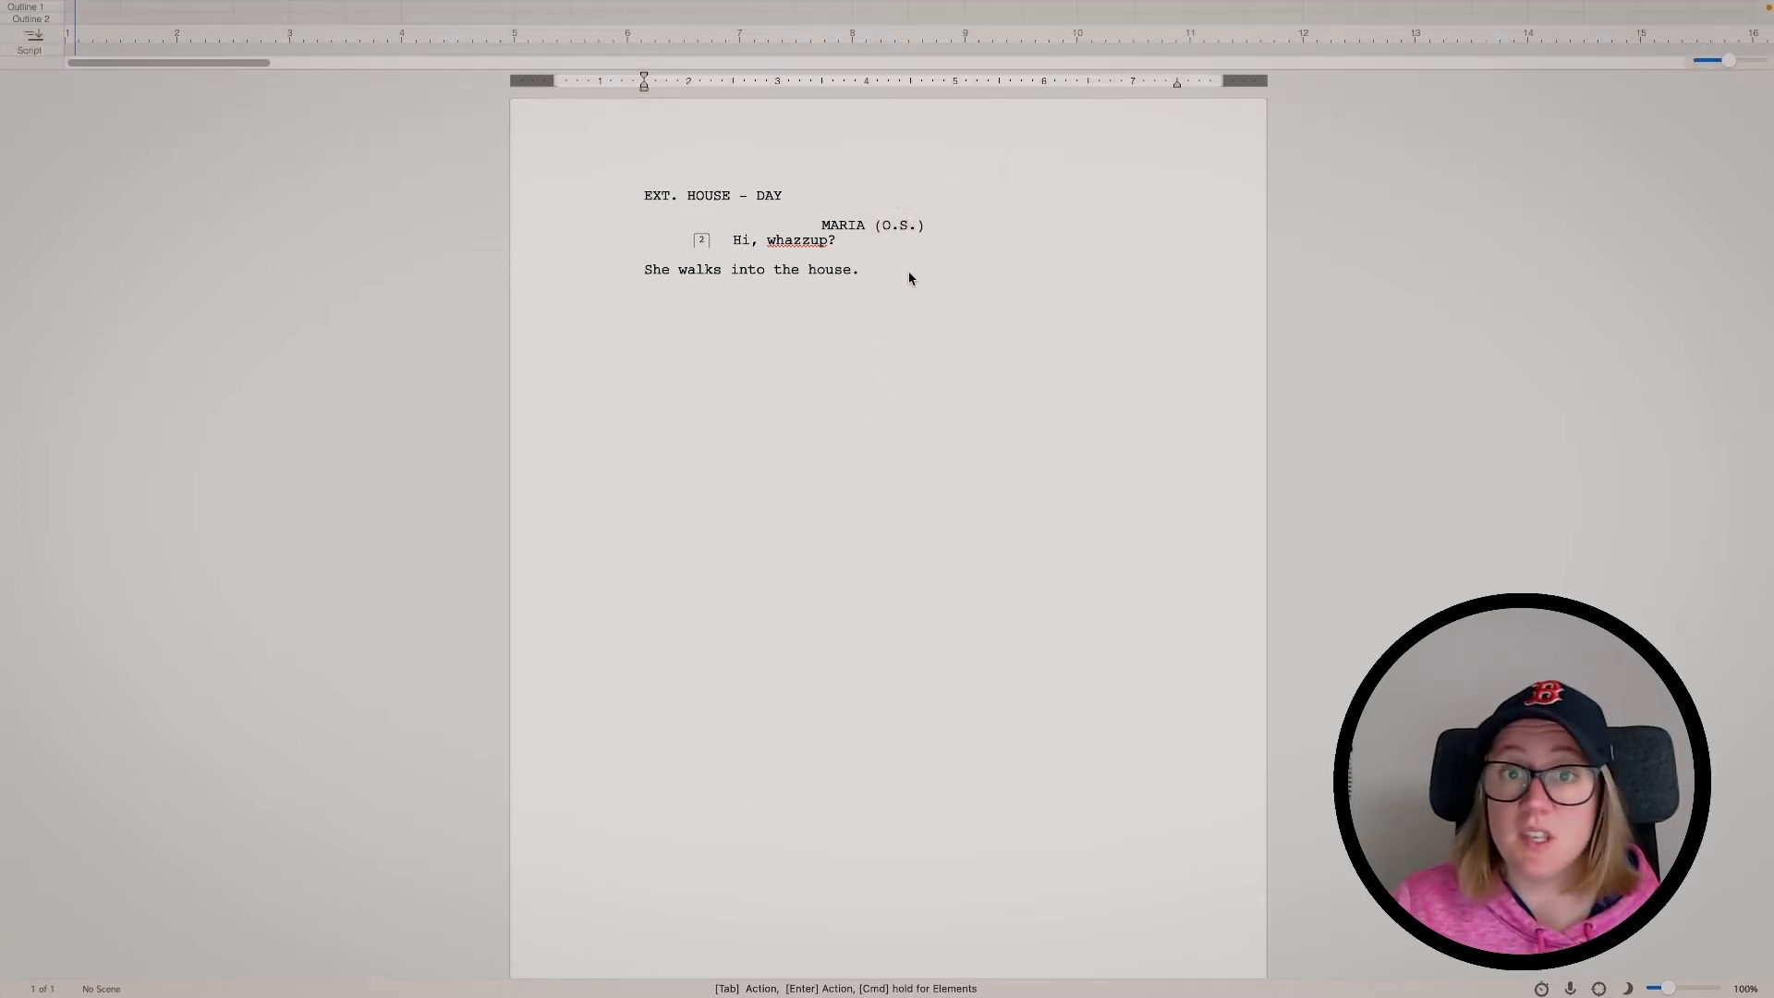
key(Return)
key(Return)
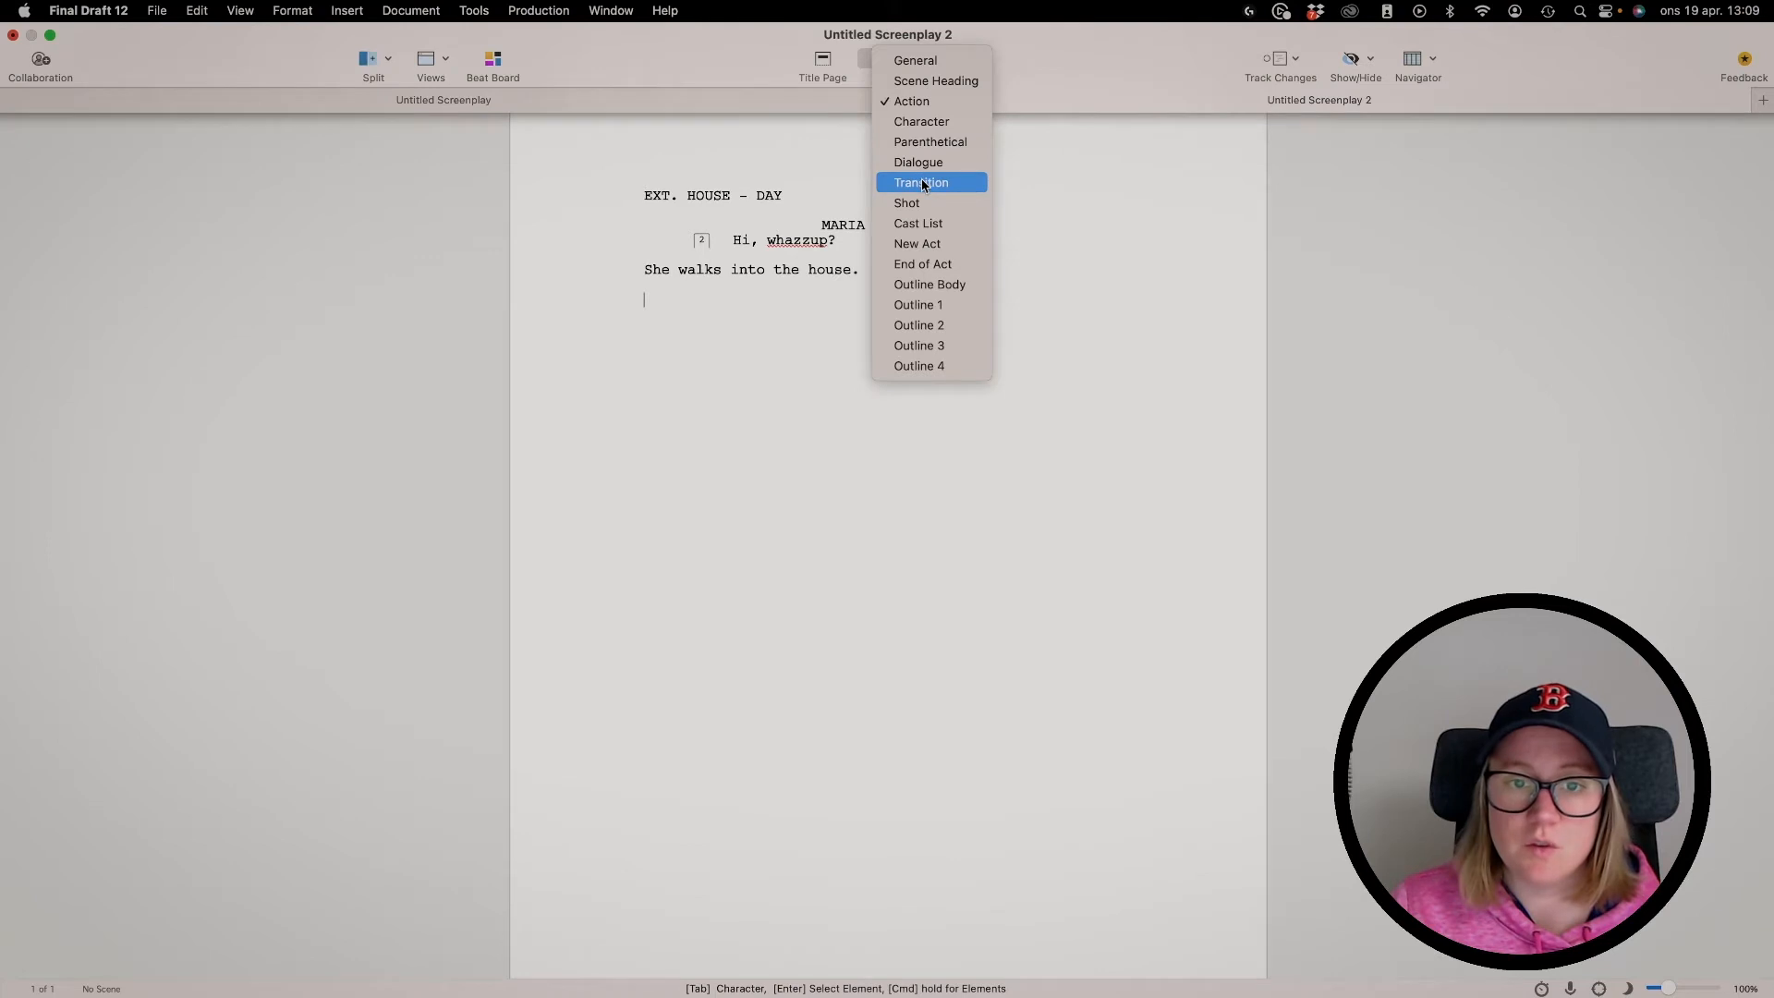
click(922, 182)
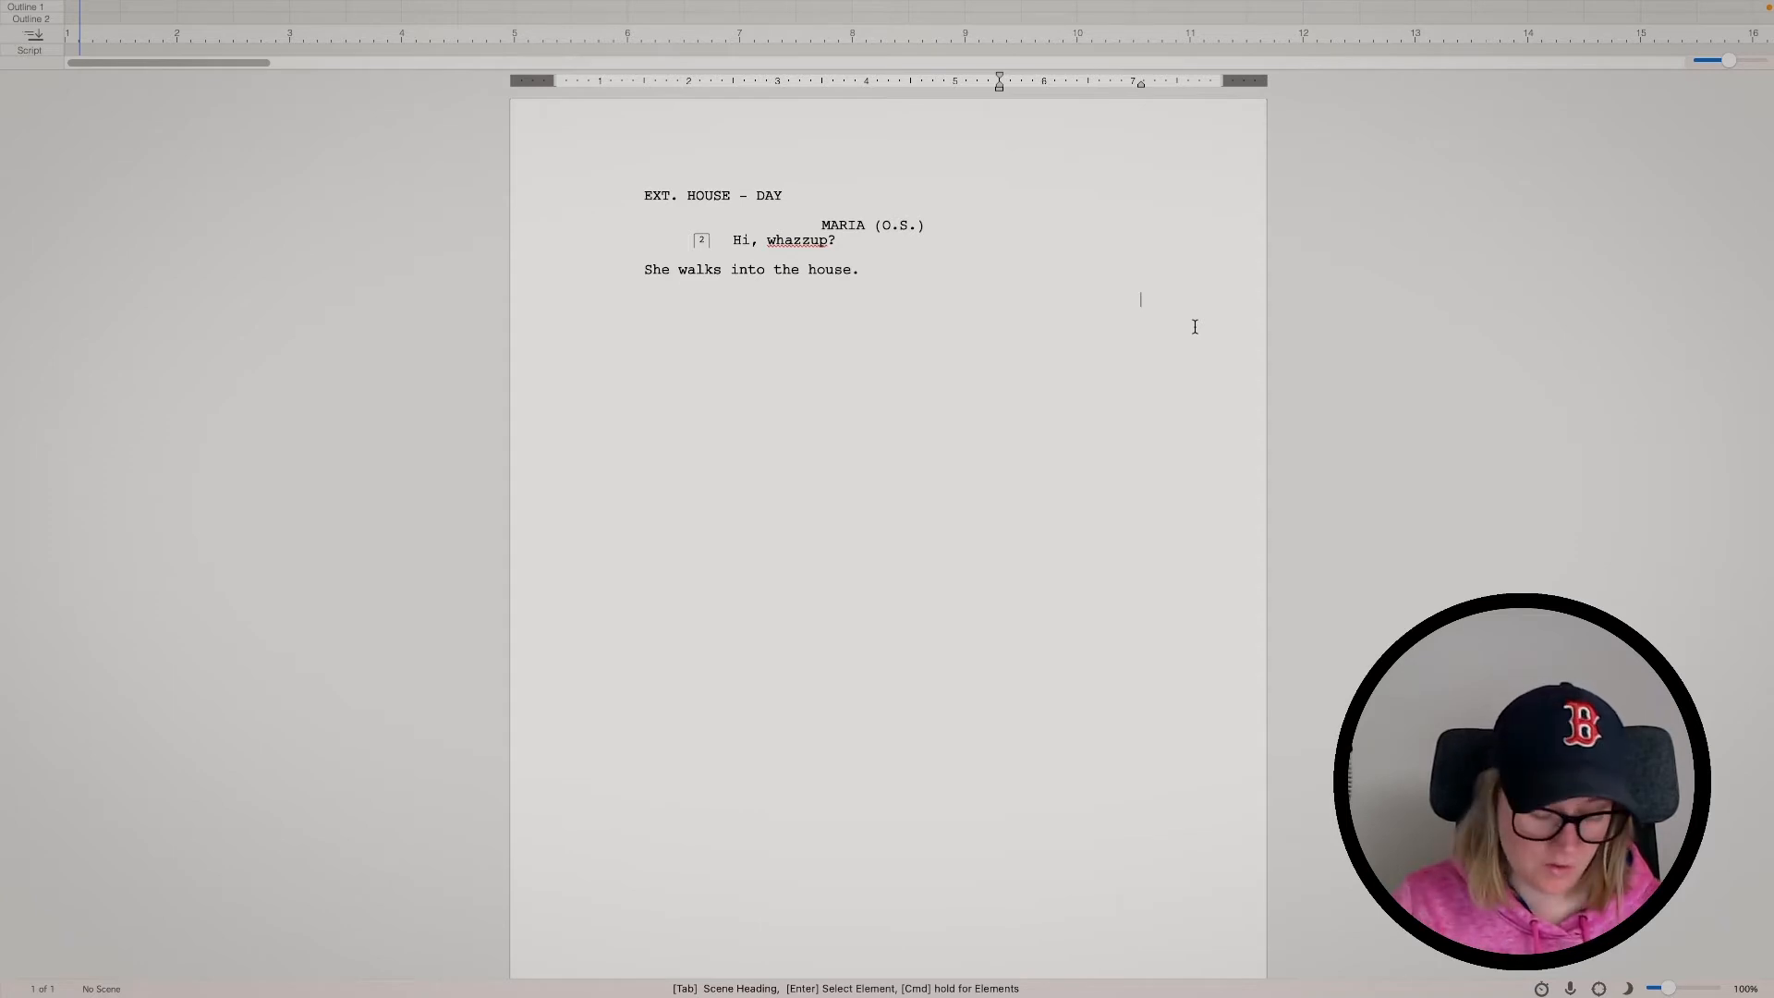
text(F)
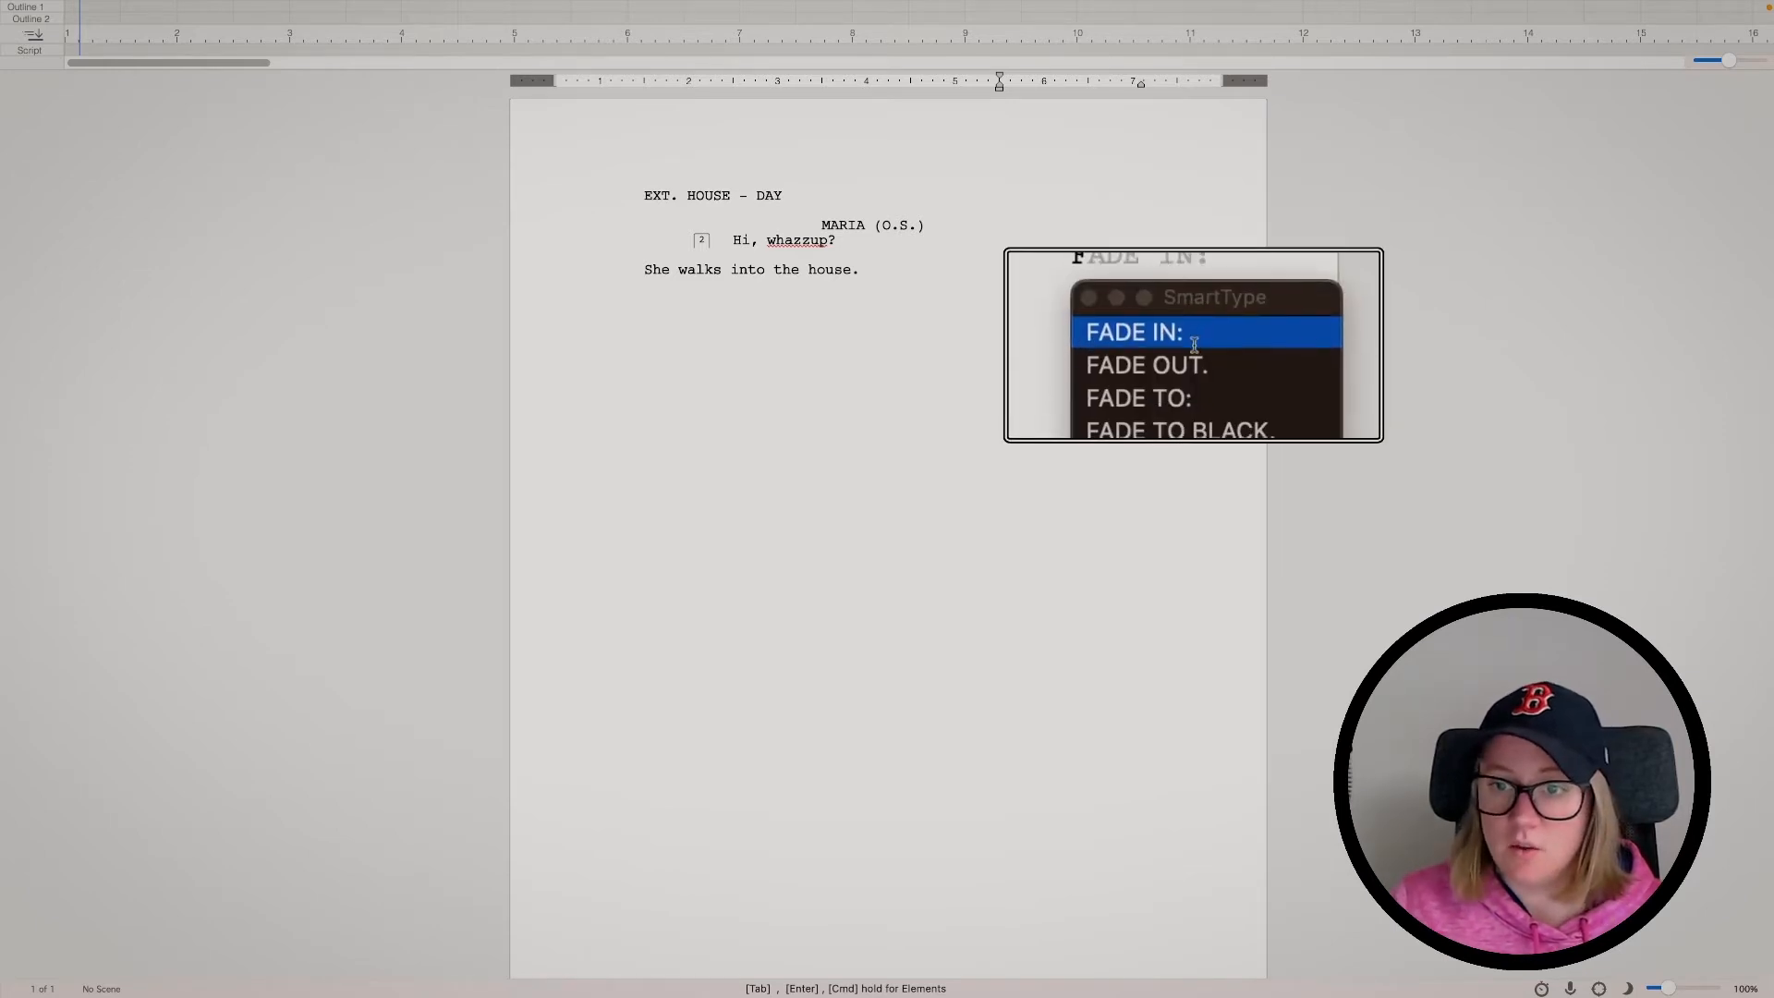
key(Down)
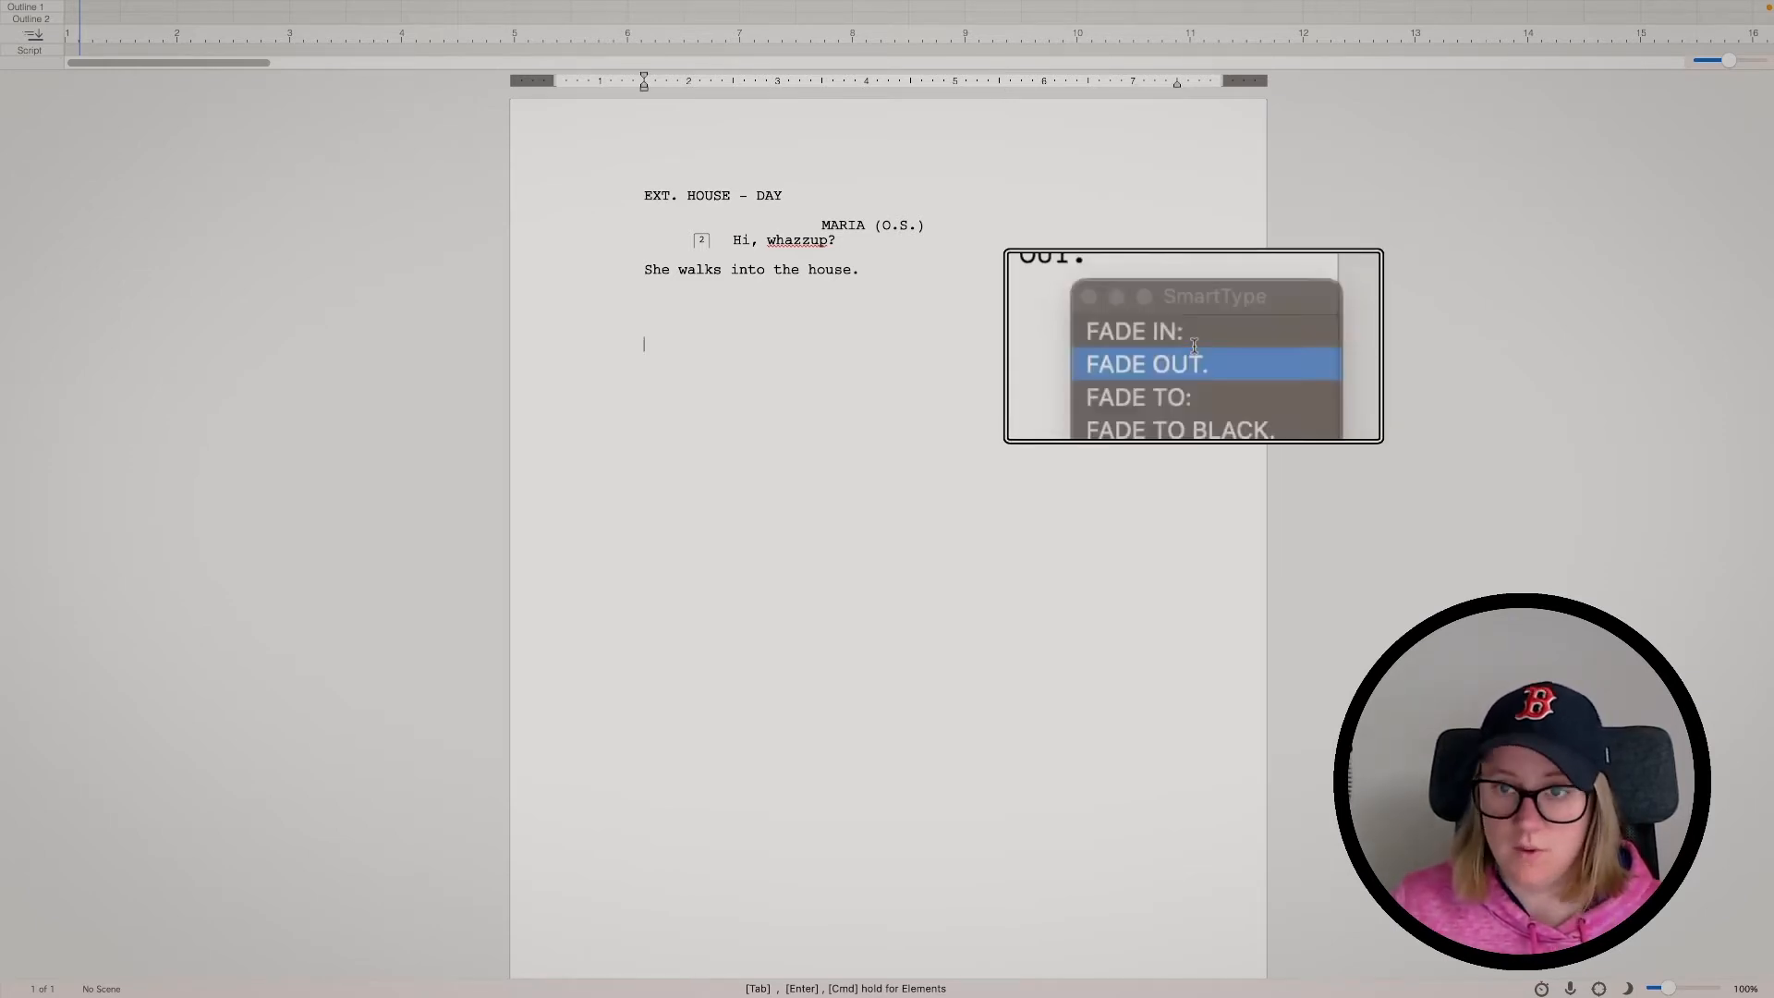
key(Return)
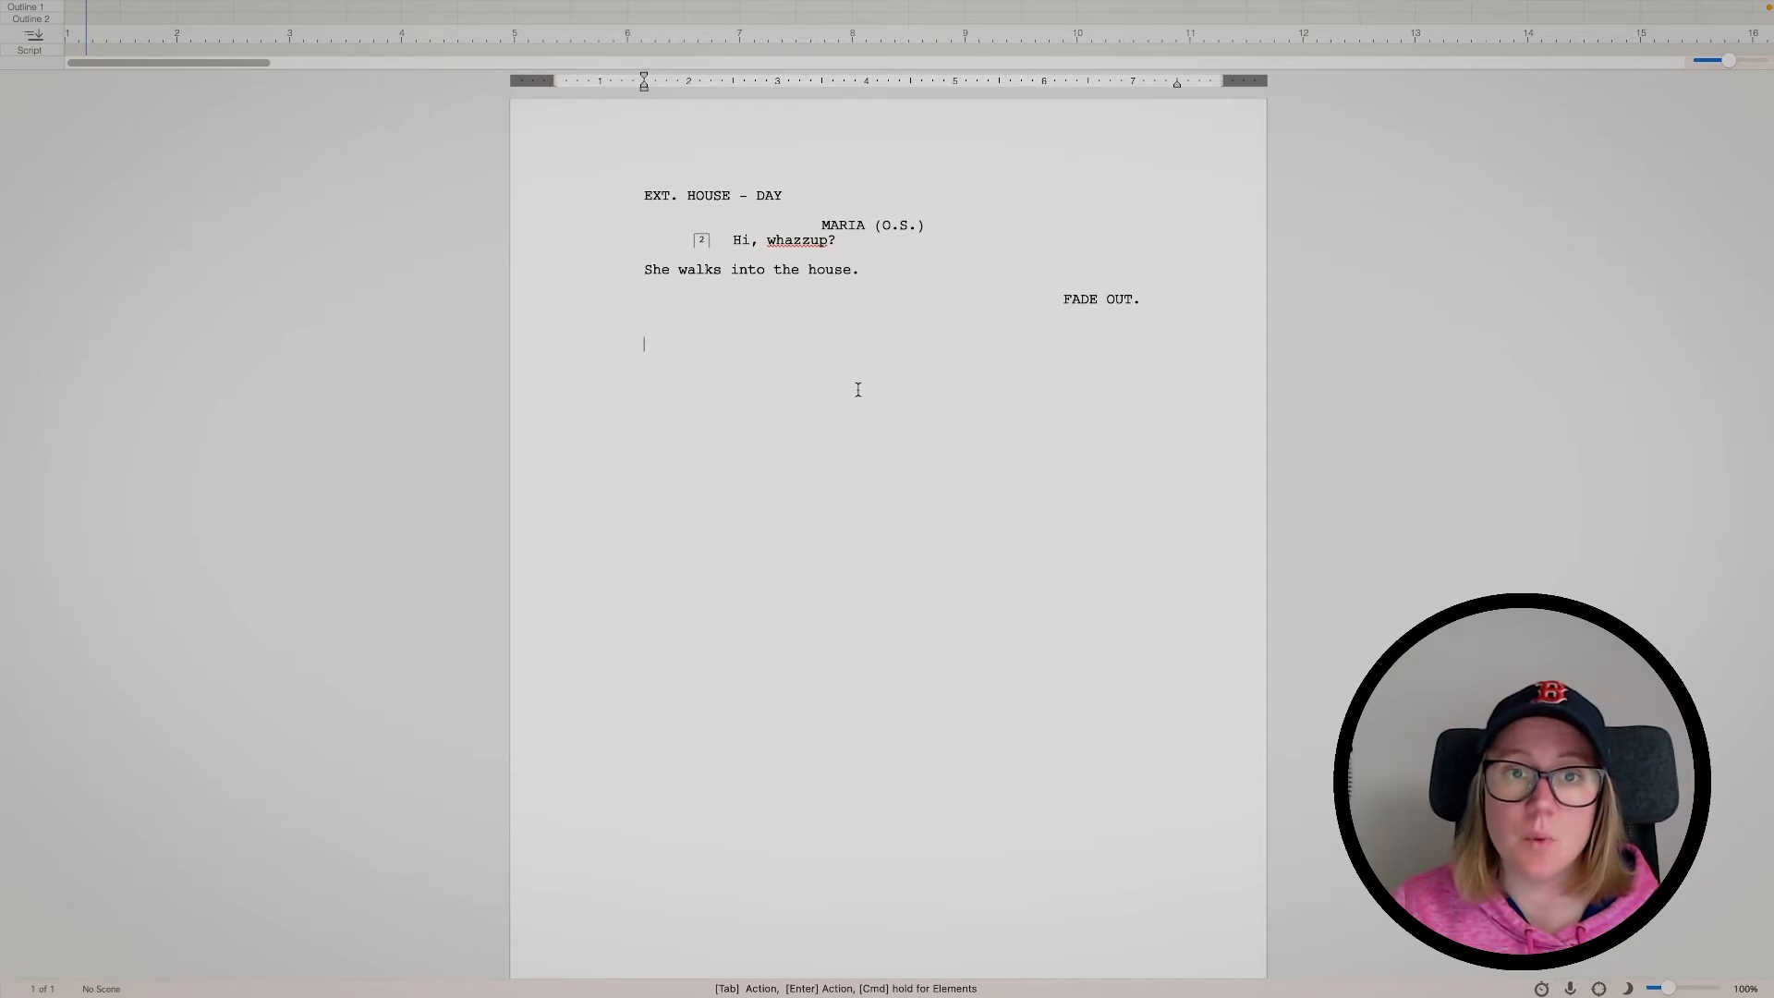
Create a new beat on the Beat Board with body text giving a character's first name followed by "finds a monster"
mouse_move(839, 6)
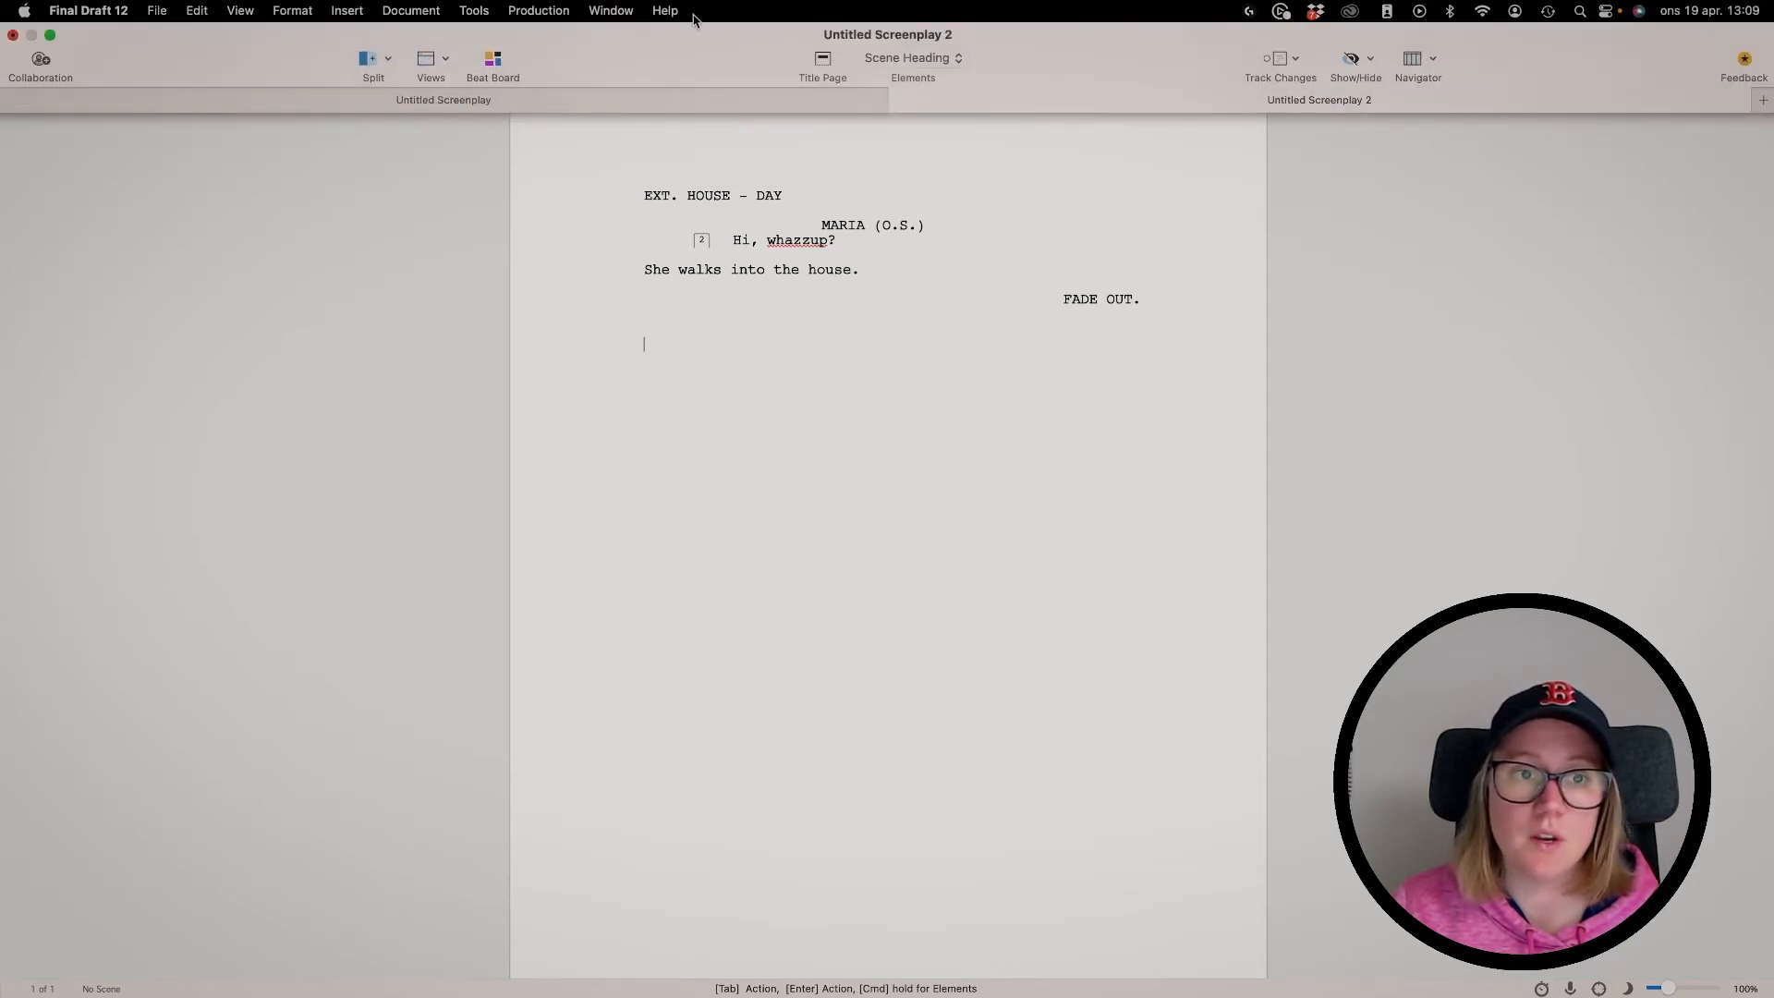
click(495, 65)
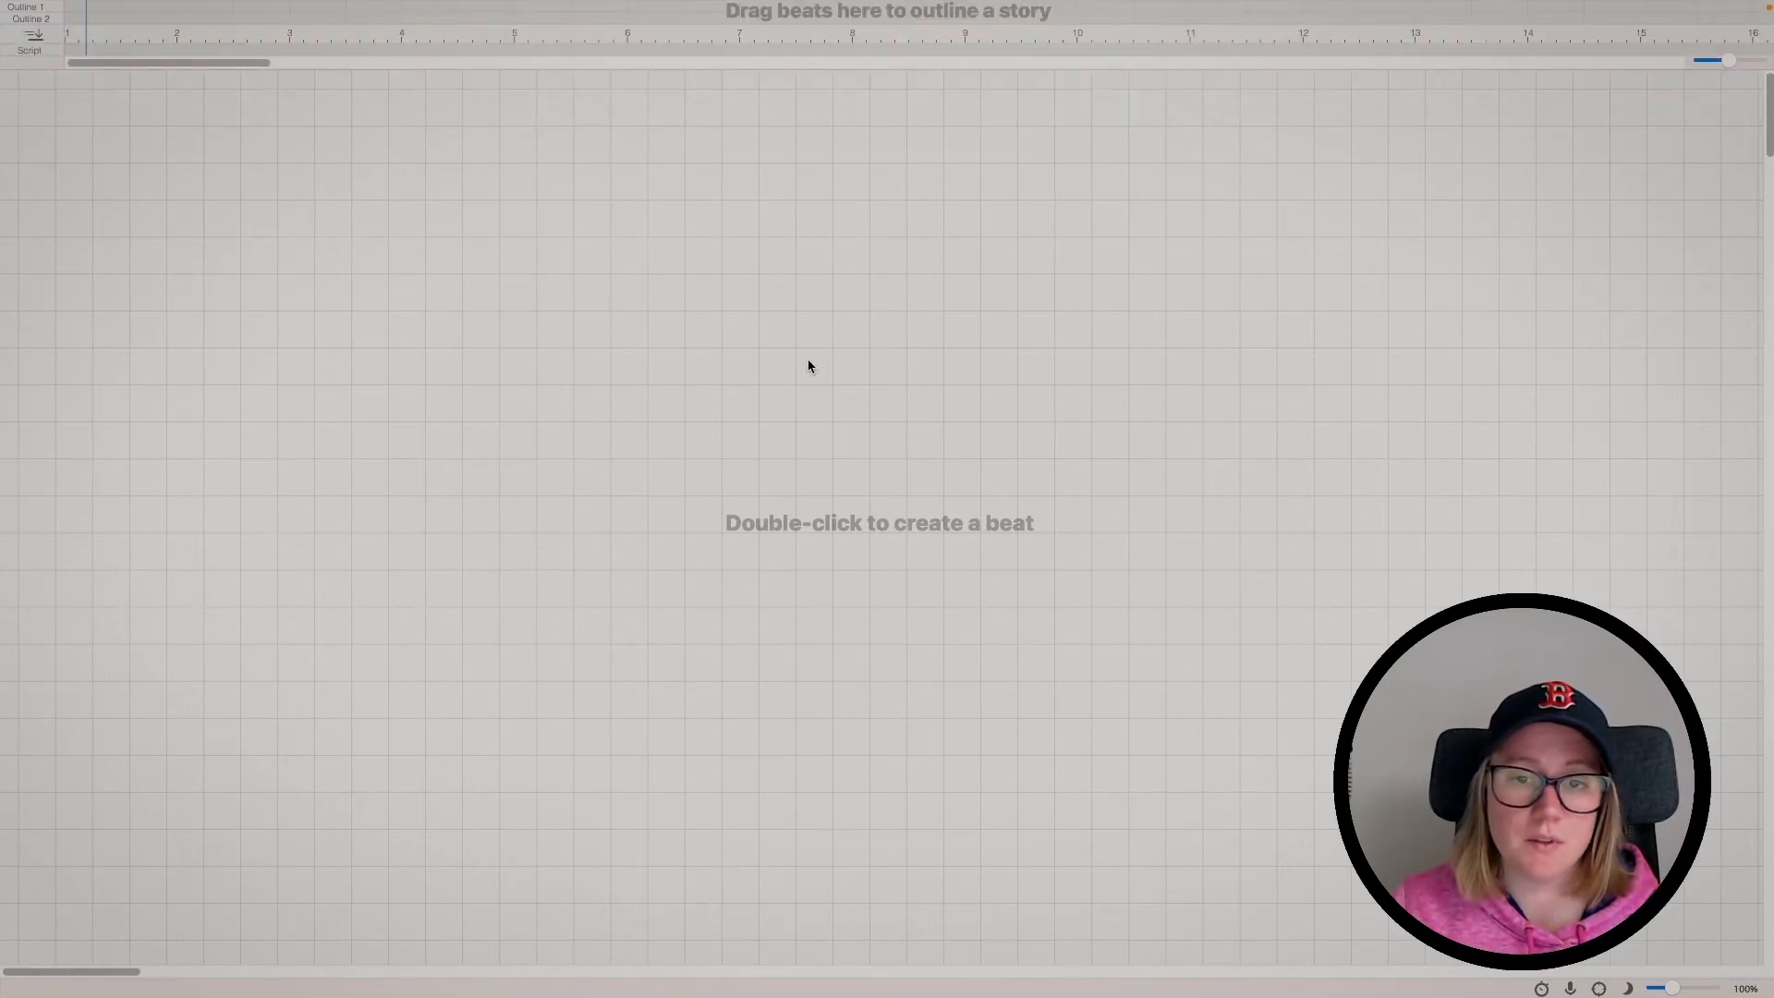
right_click(736, 329)
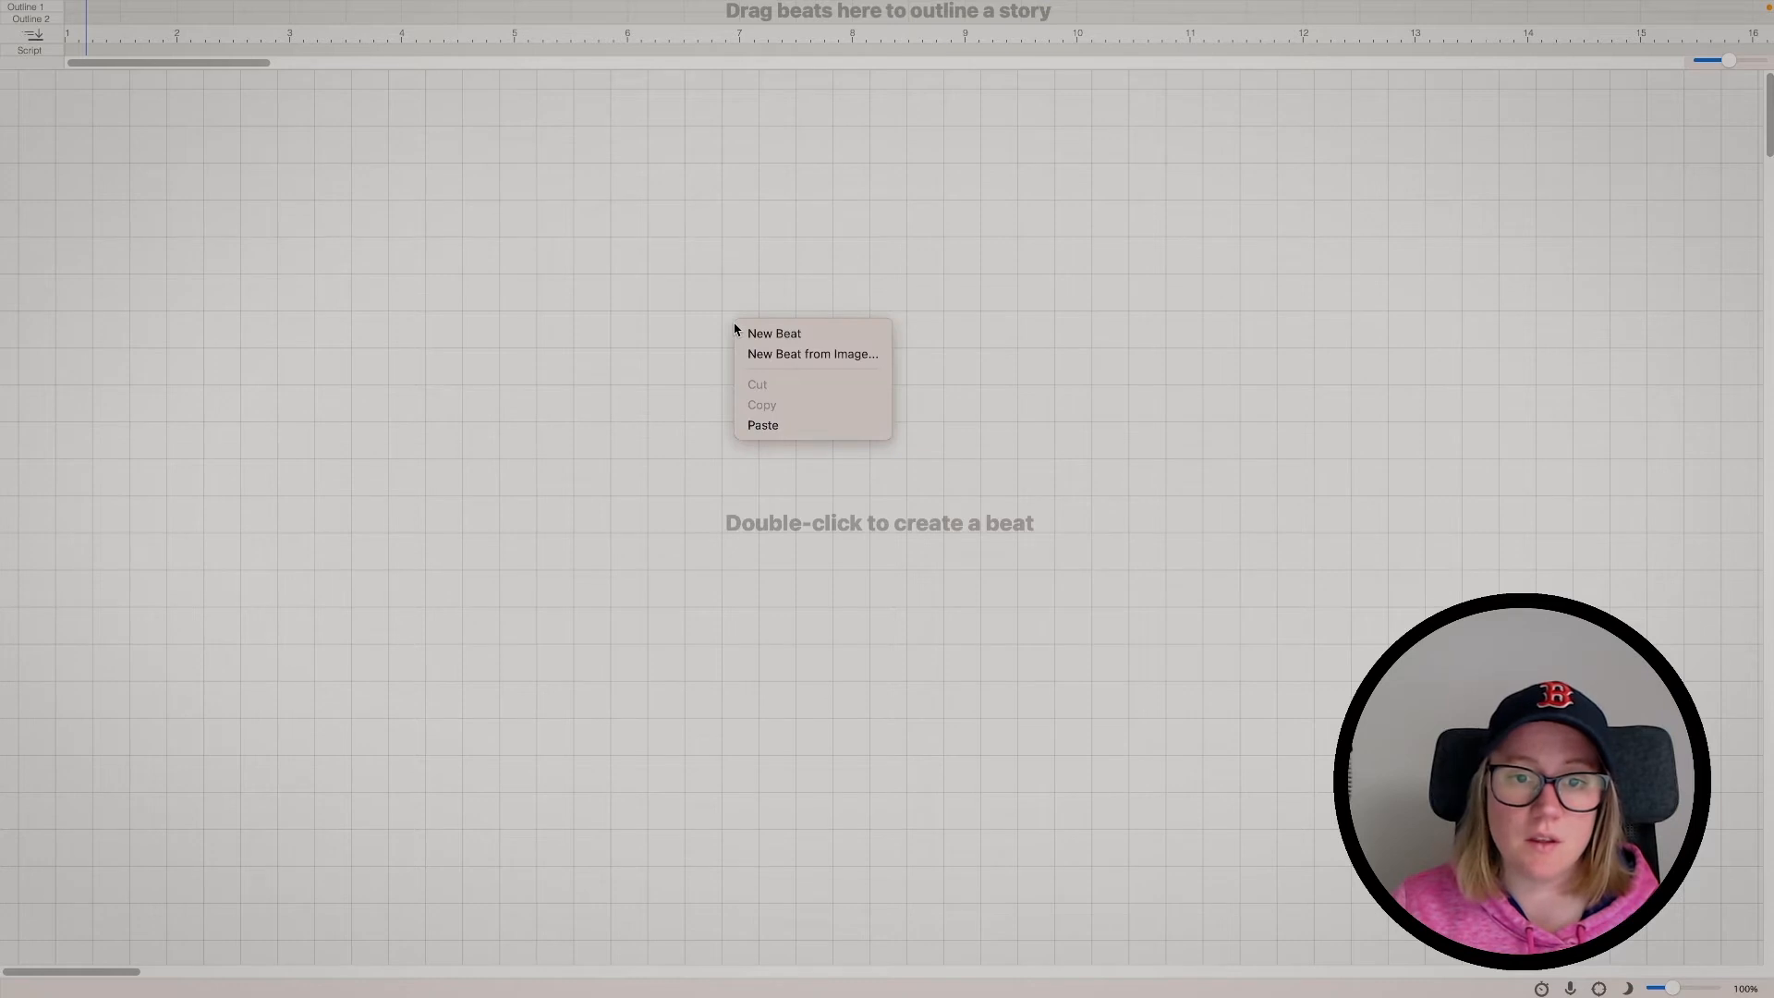
click(780, 340)
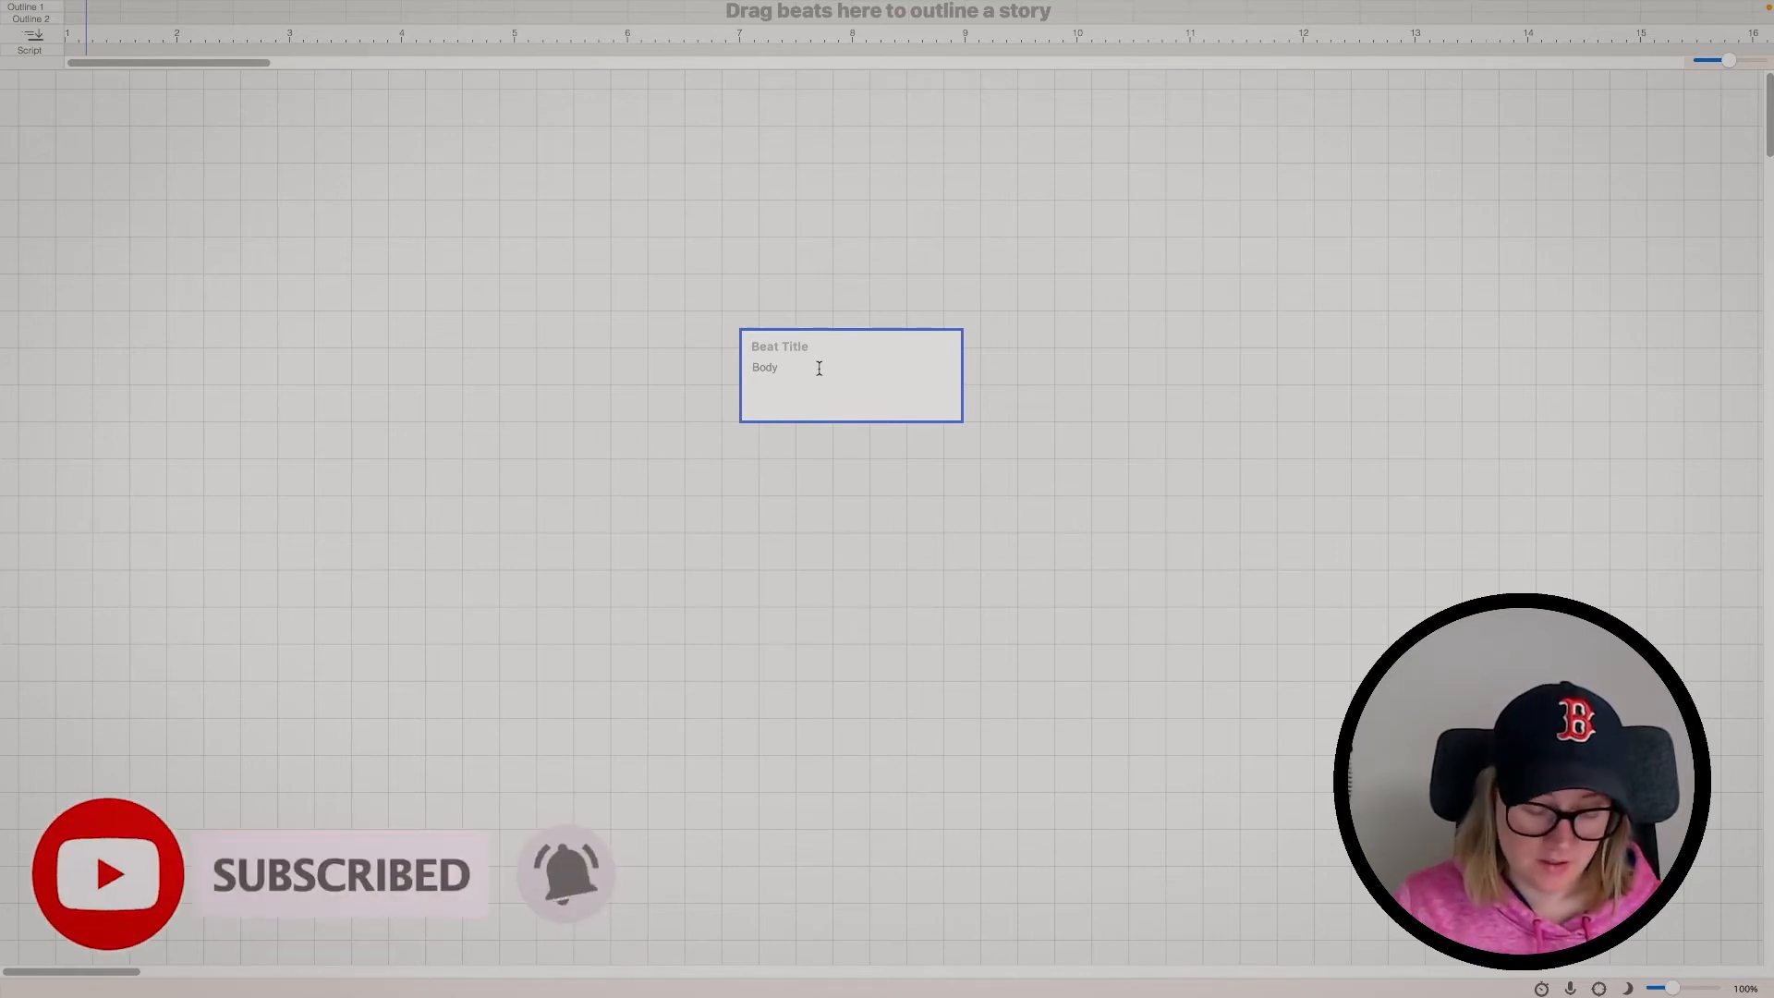
text(Sarah)
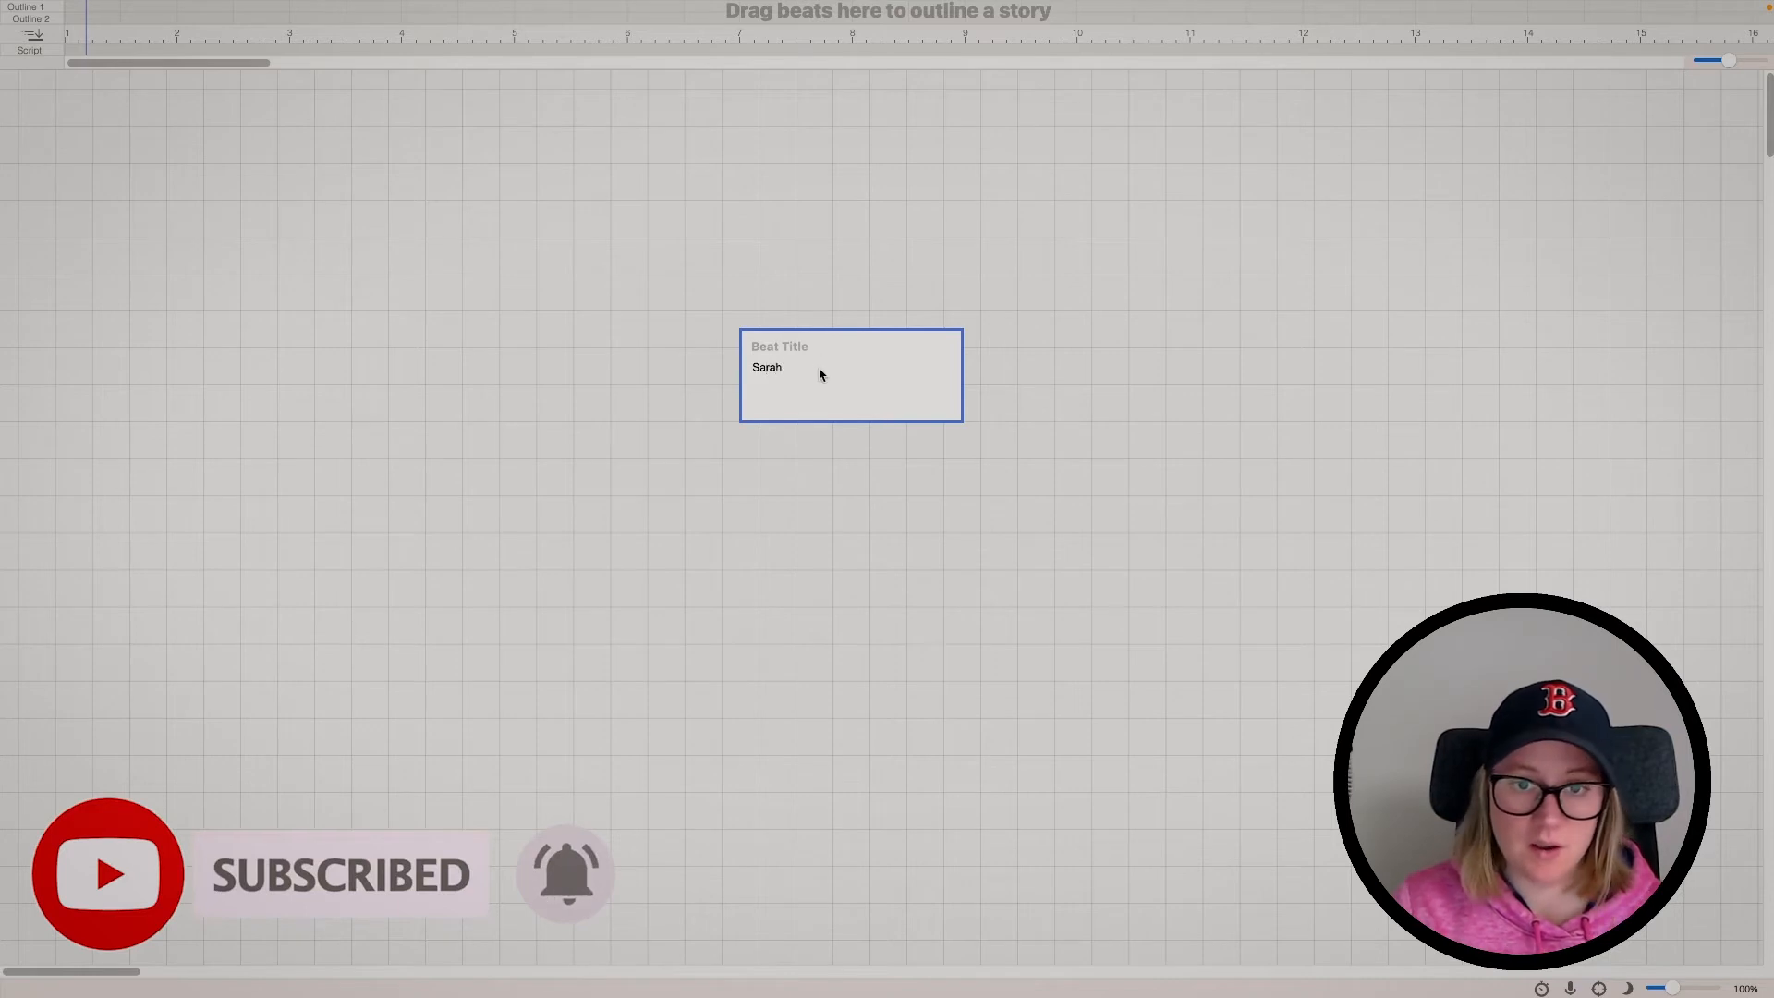
text( finds a monster)
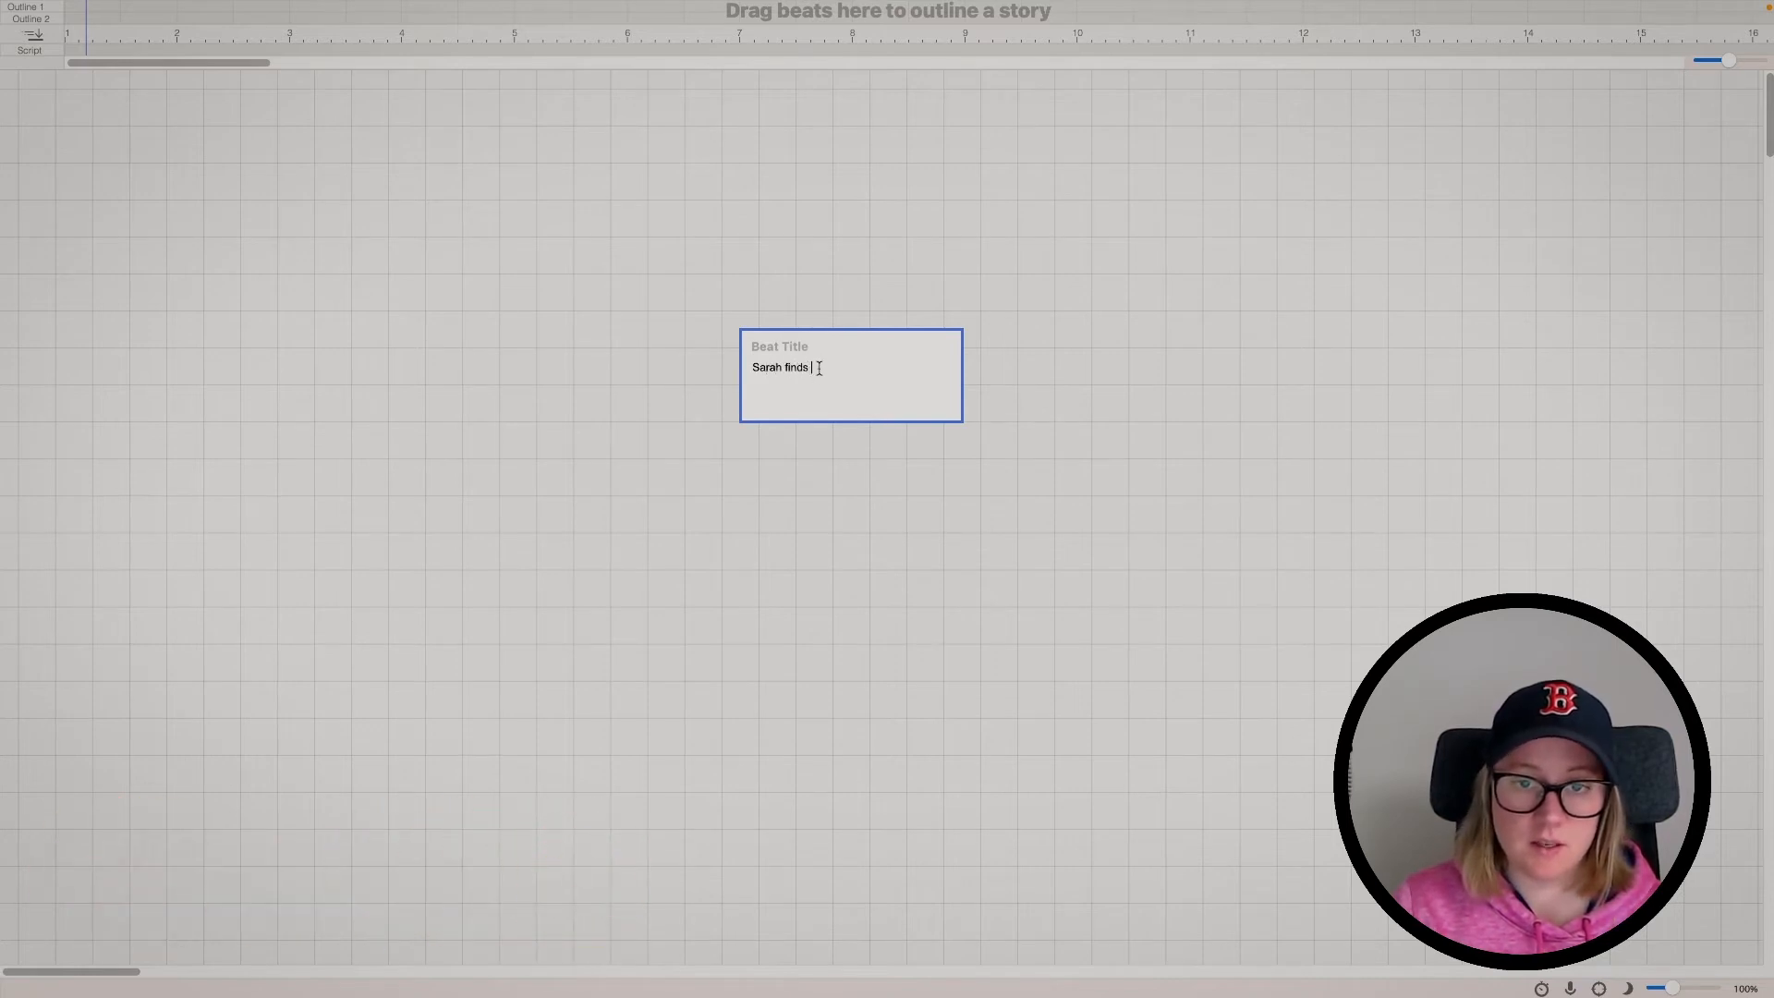
click(902, 721)
Place the monster beat on the Outline 1 track near page 7 and enlarge the outline editor to about half the window
mouse_move(611, 2)
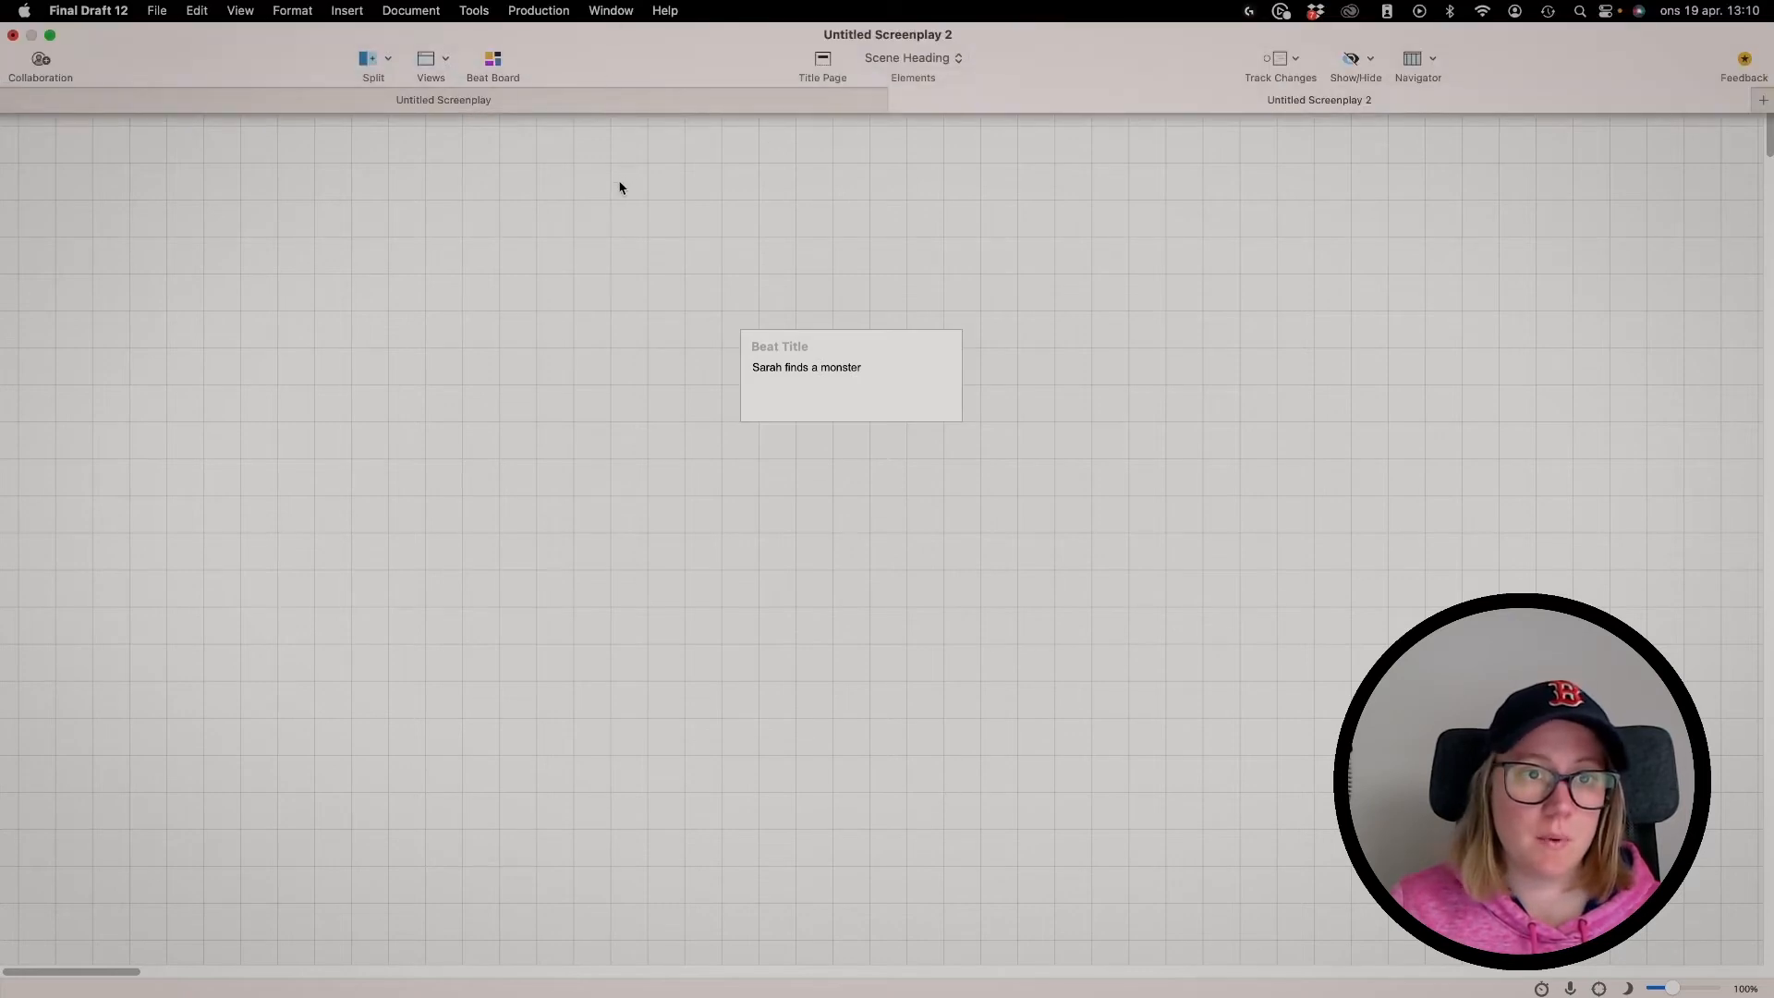
drag(836, 357, 730, 8)
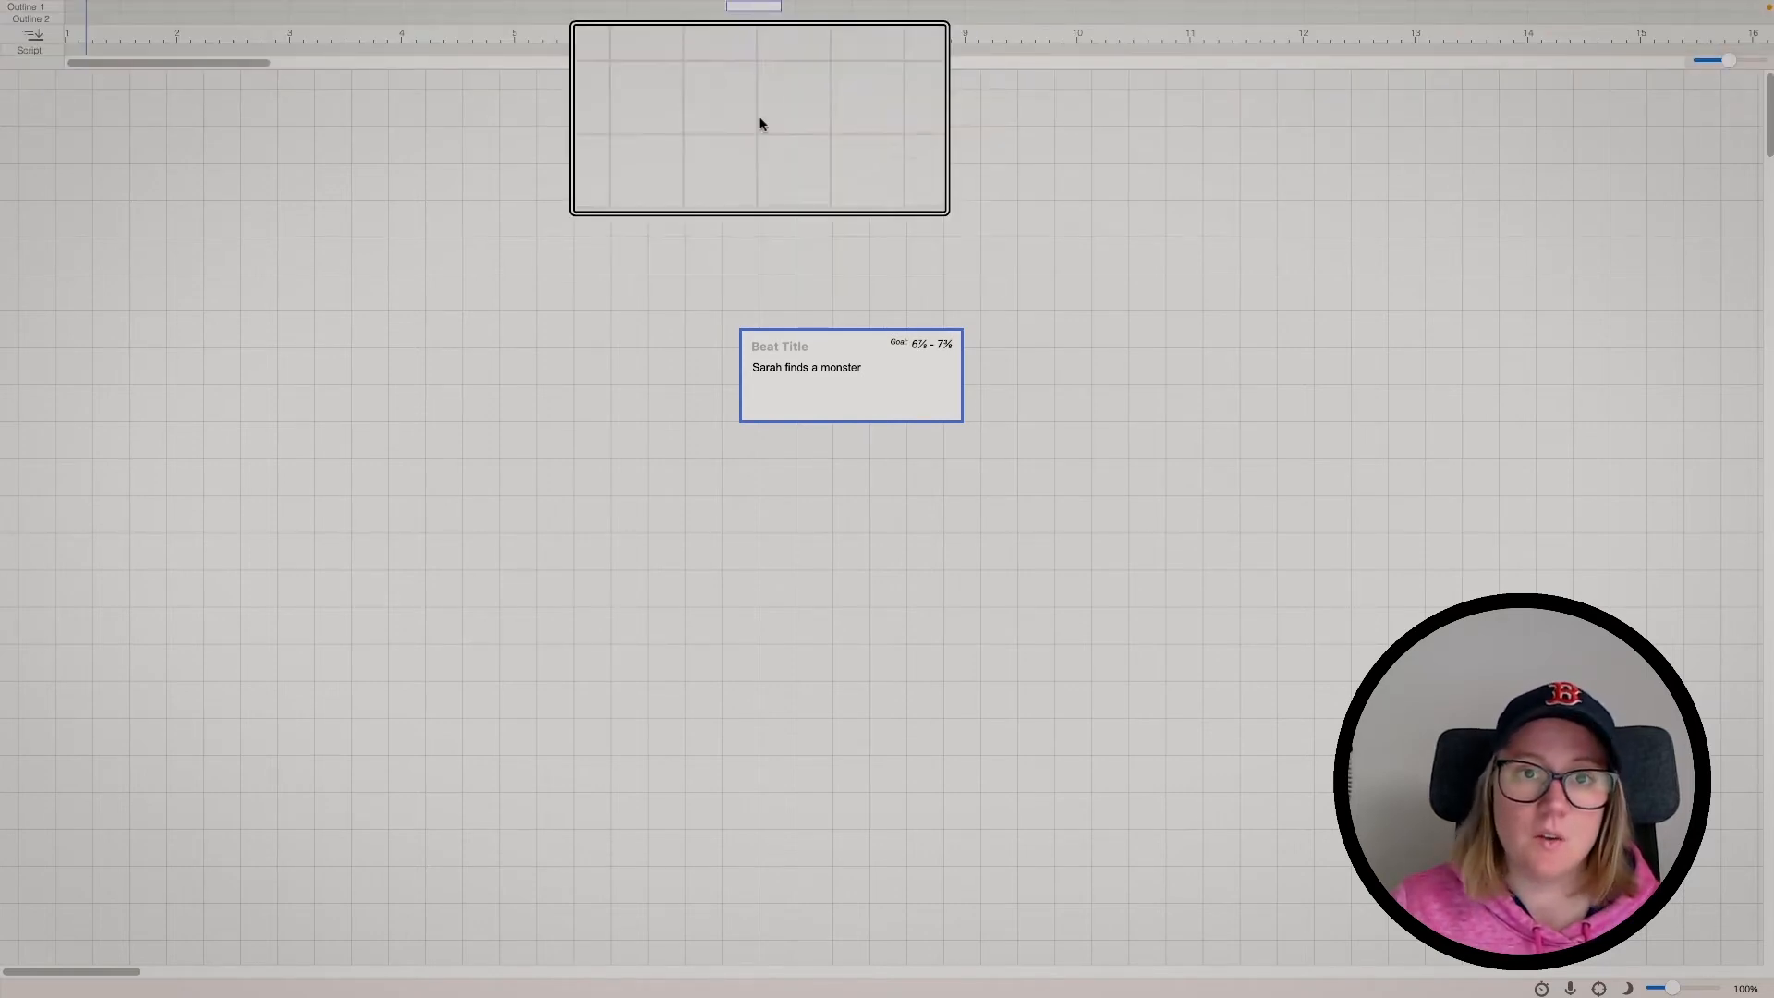
mouse_move(832, 7)
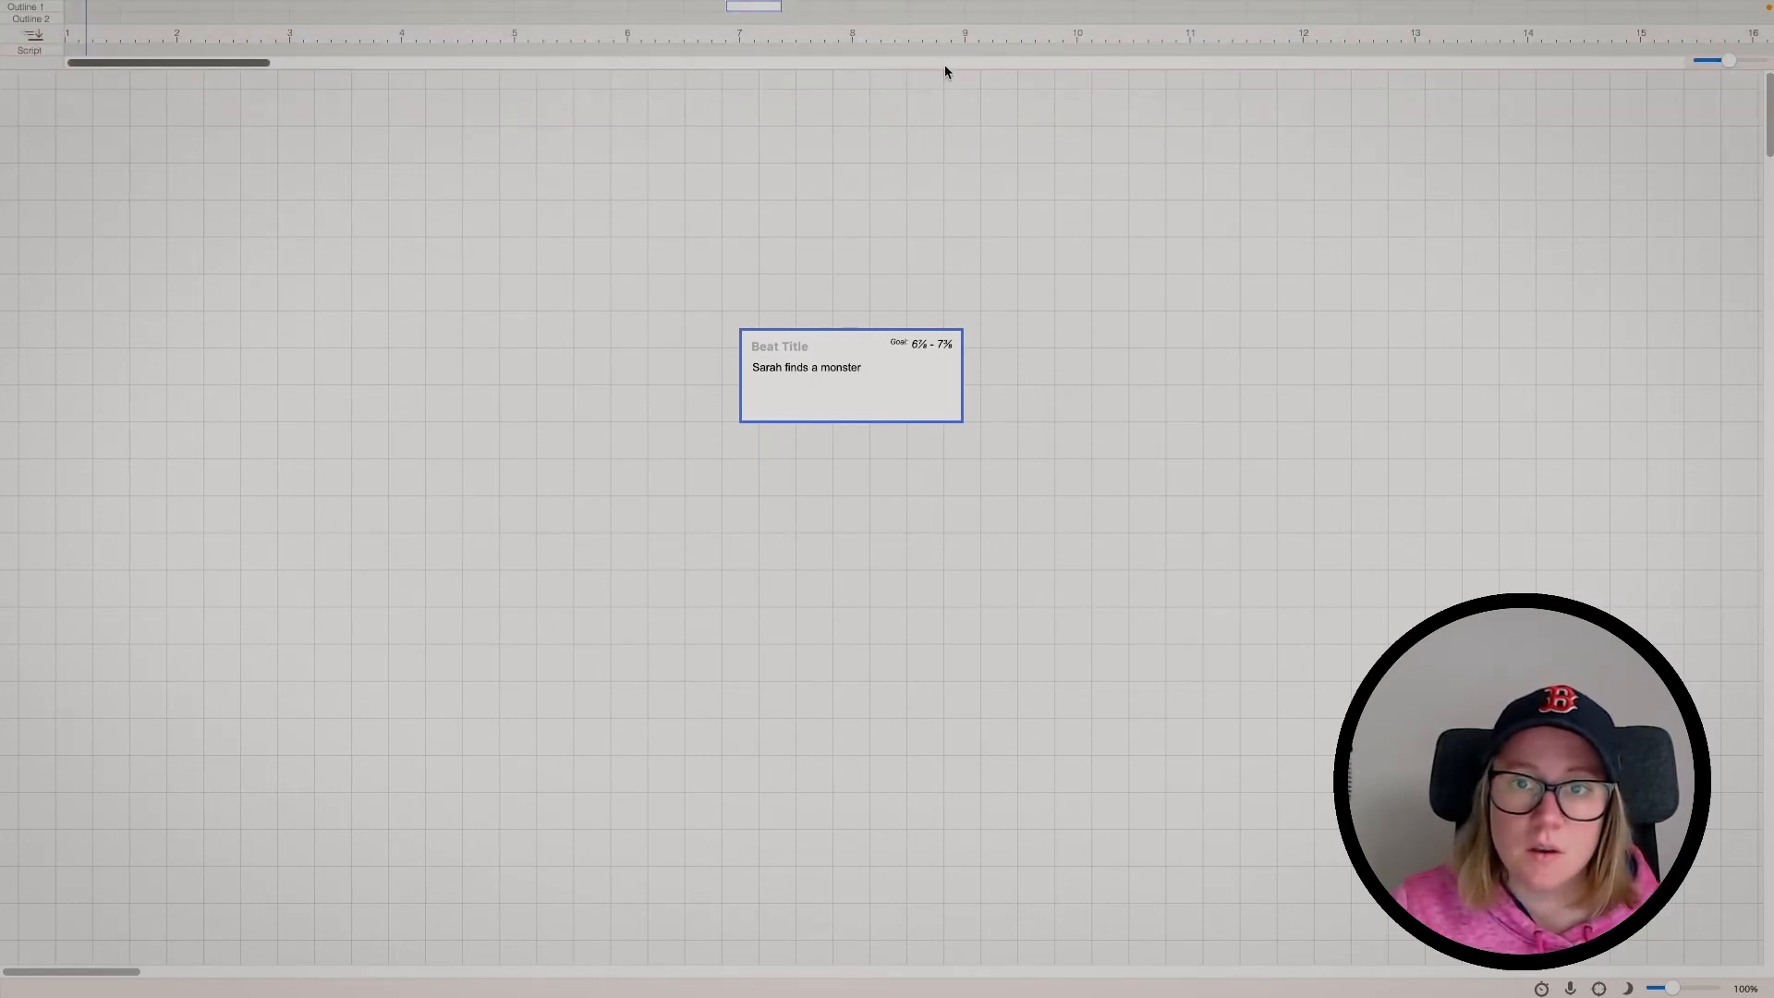
drag(942, 68, 925, 542)
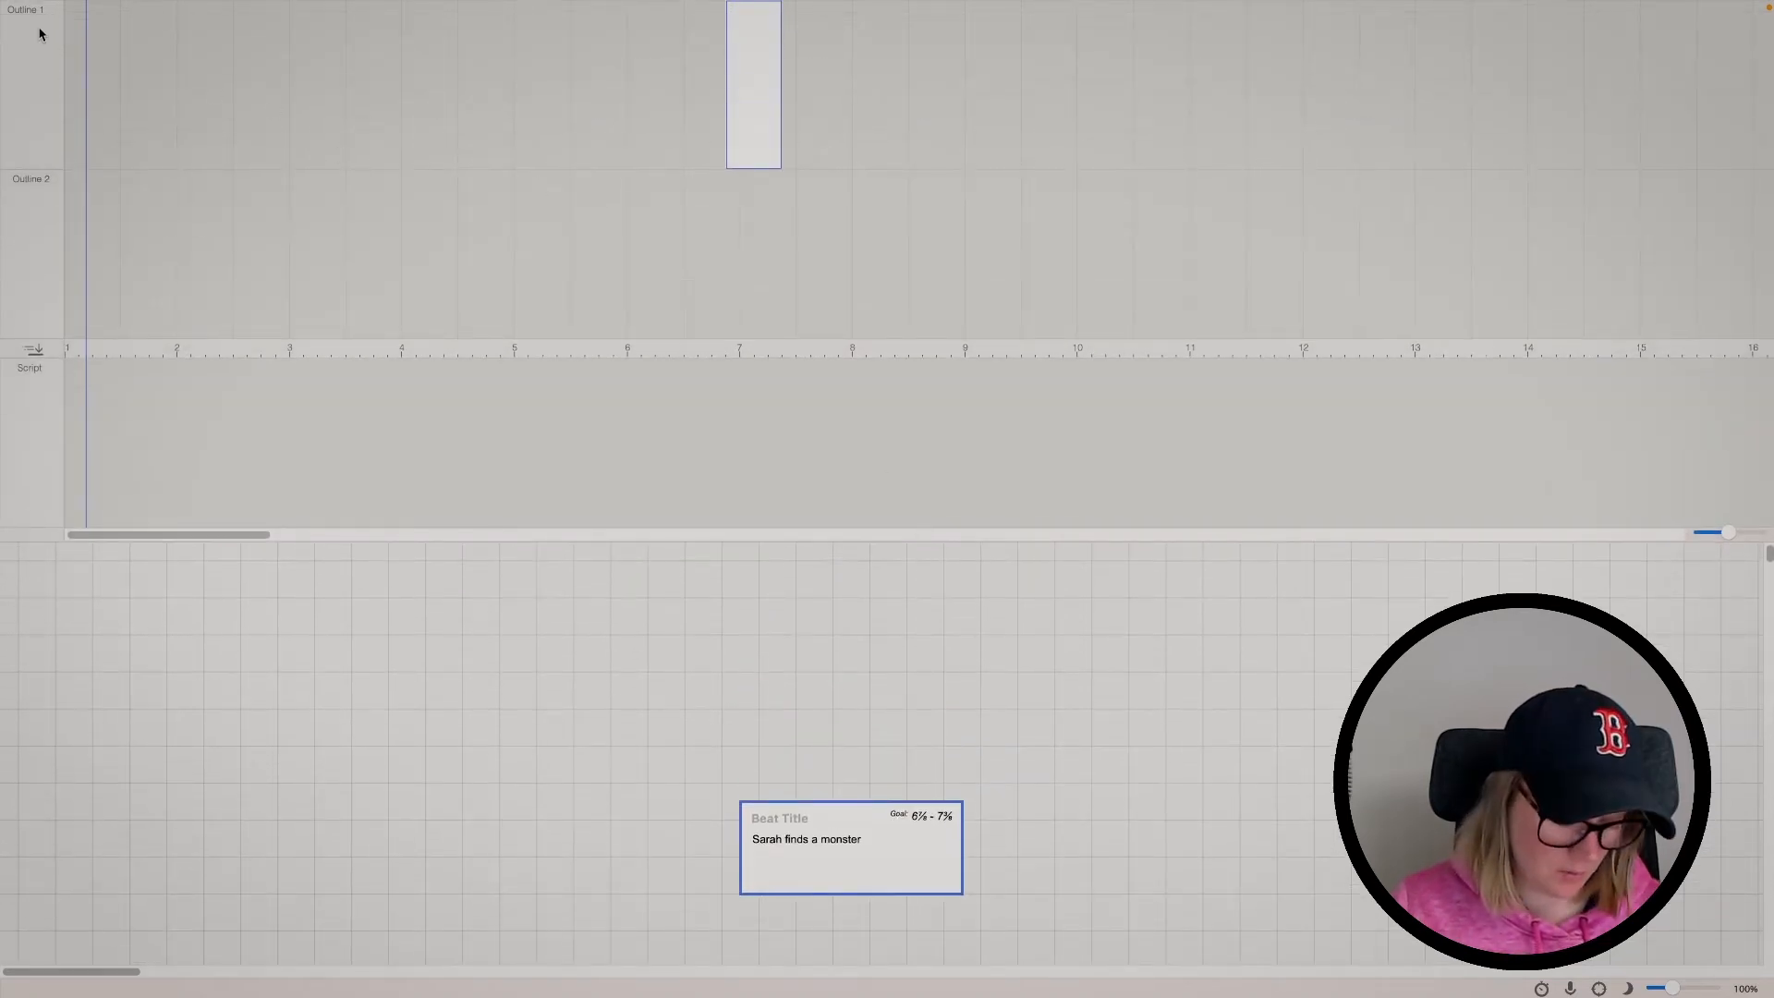
key(alt+super+equal)
key(alt+super+equal)
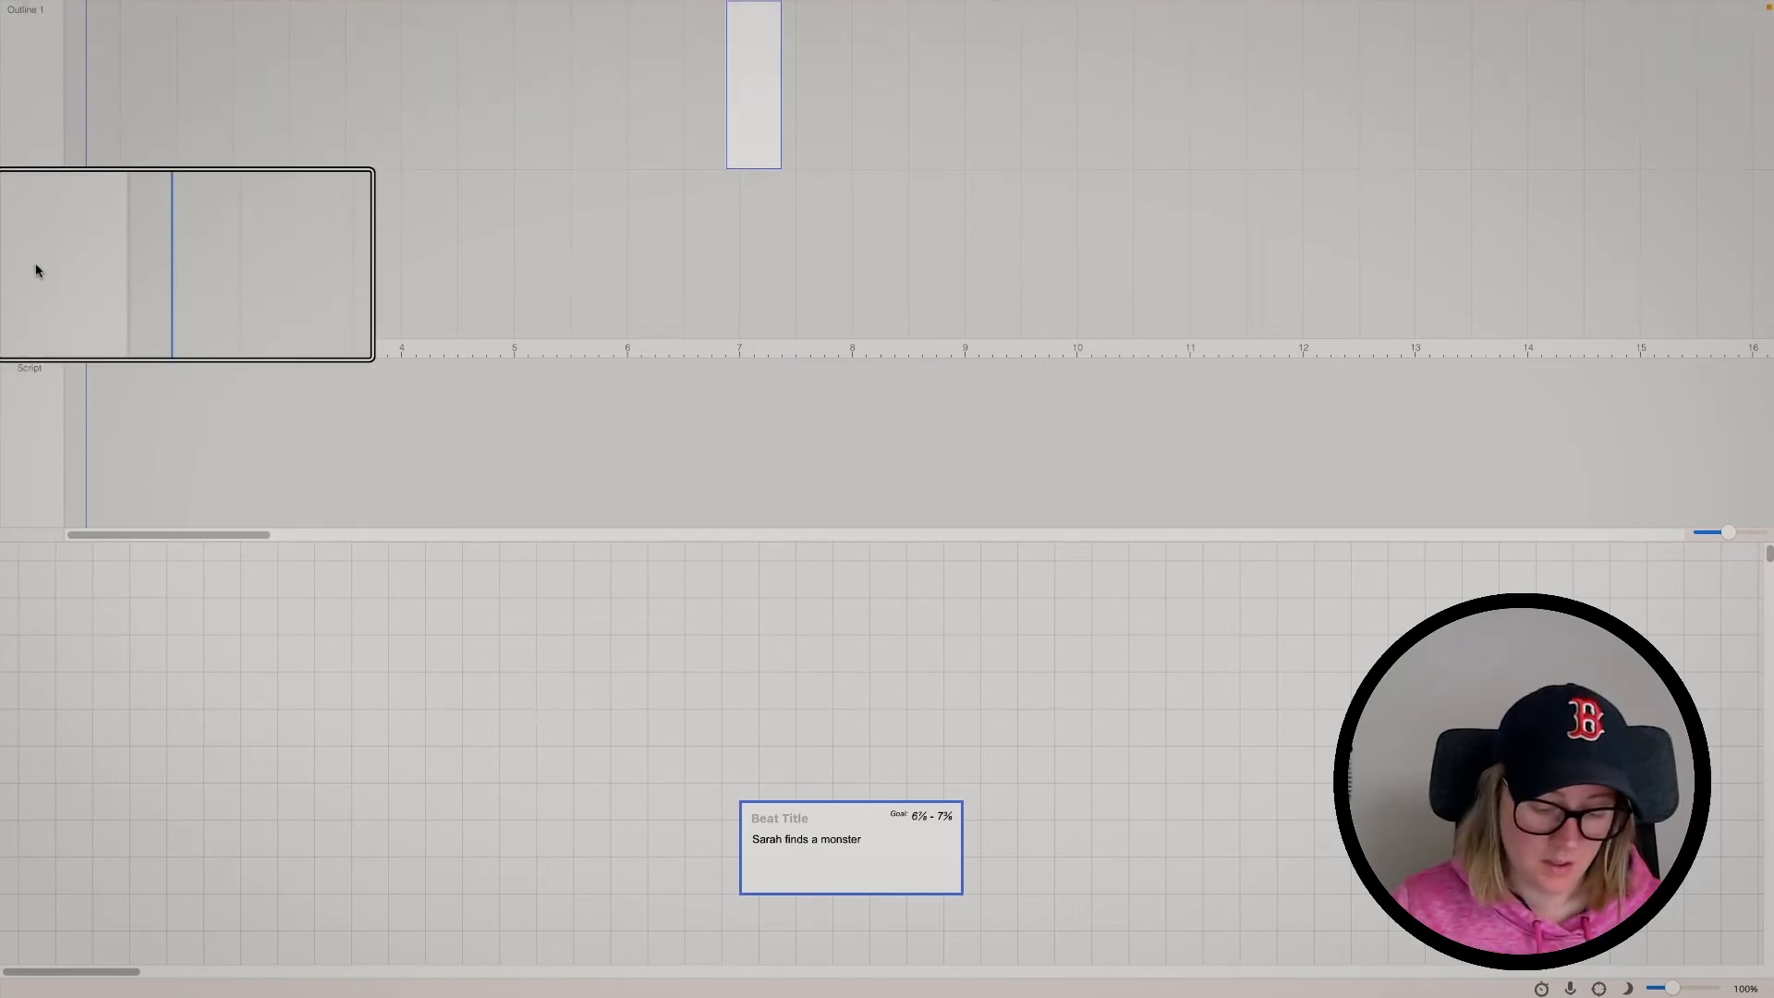
key(alt+super+minus)
key(alt+super+minus)
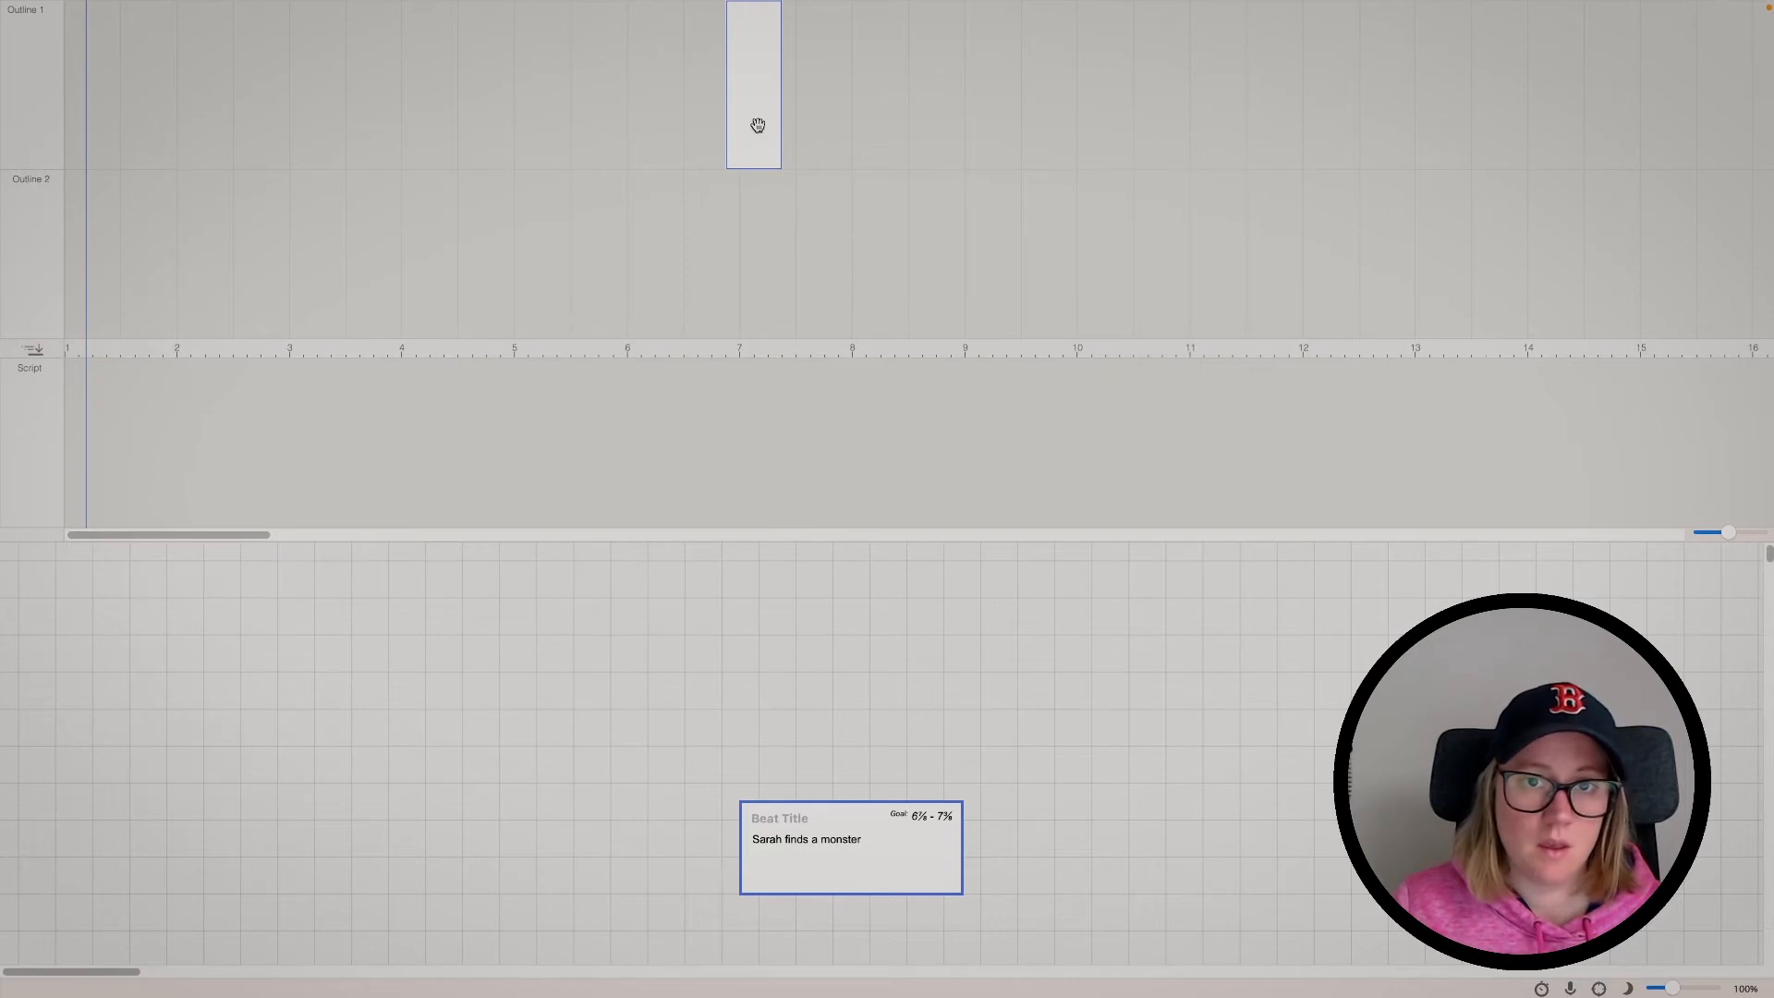
Shift the monster beat on the Outline 1 track so that it starts at page 7, and deselect it
mouse_move(757, 126)
mouse_down()
mouse_move(711, 413)
mouse_move(796, 392)
mouse_move(780, 369)
mouse_move(780, 107)
mouse_move(677, 139)
mouse_move(773, 137)
mouse_up()
scroll(934, 747, down, 8)
scroll(941, 750, up, 4)
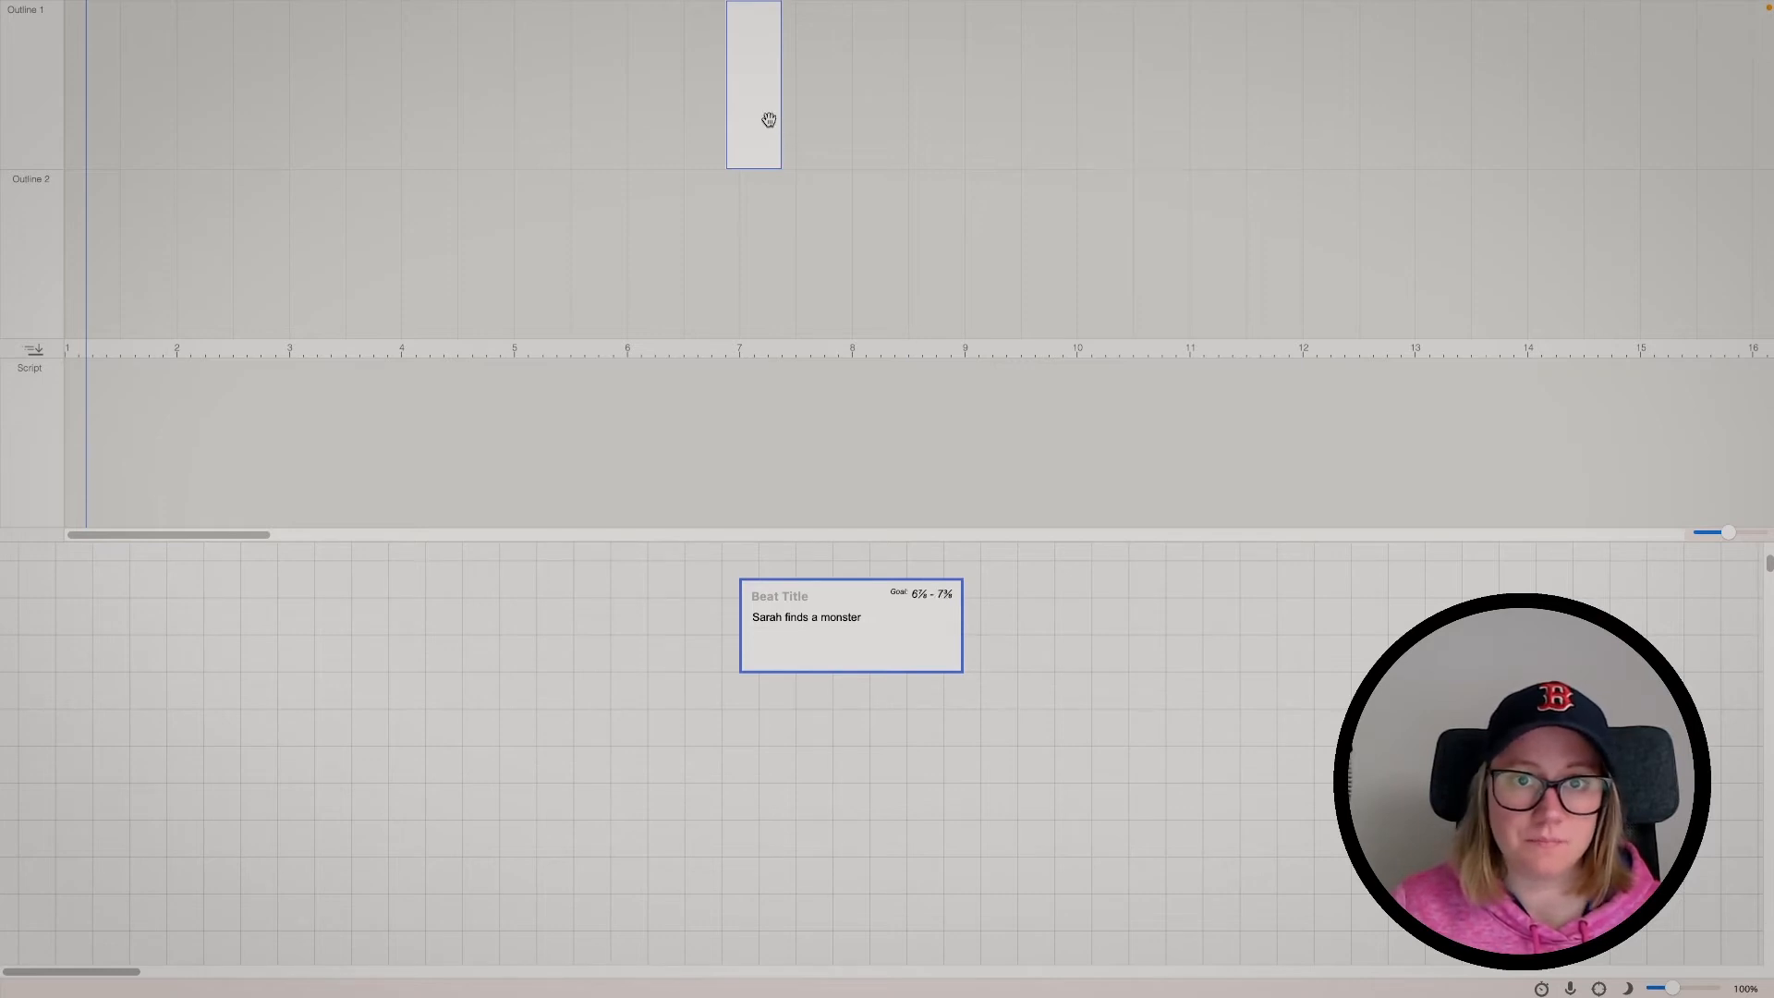
drag(781, 122, 794, 123)
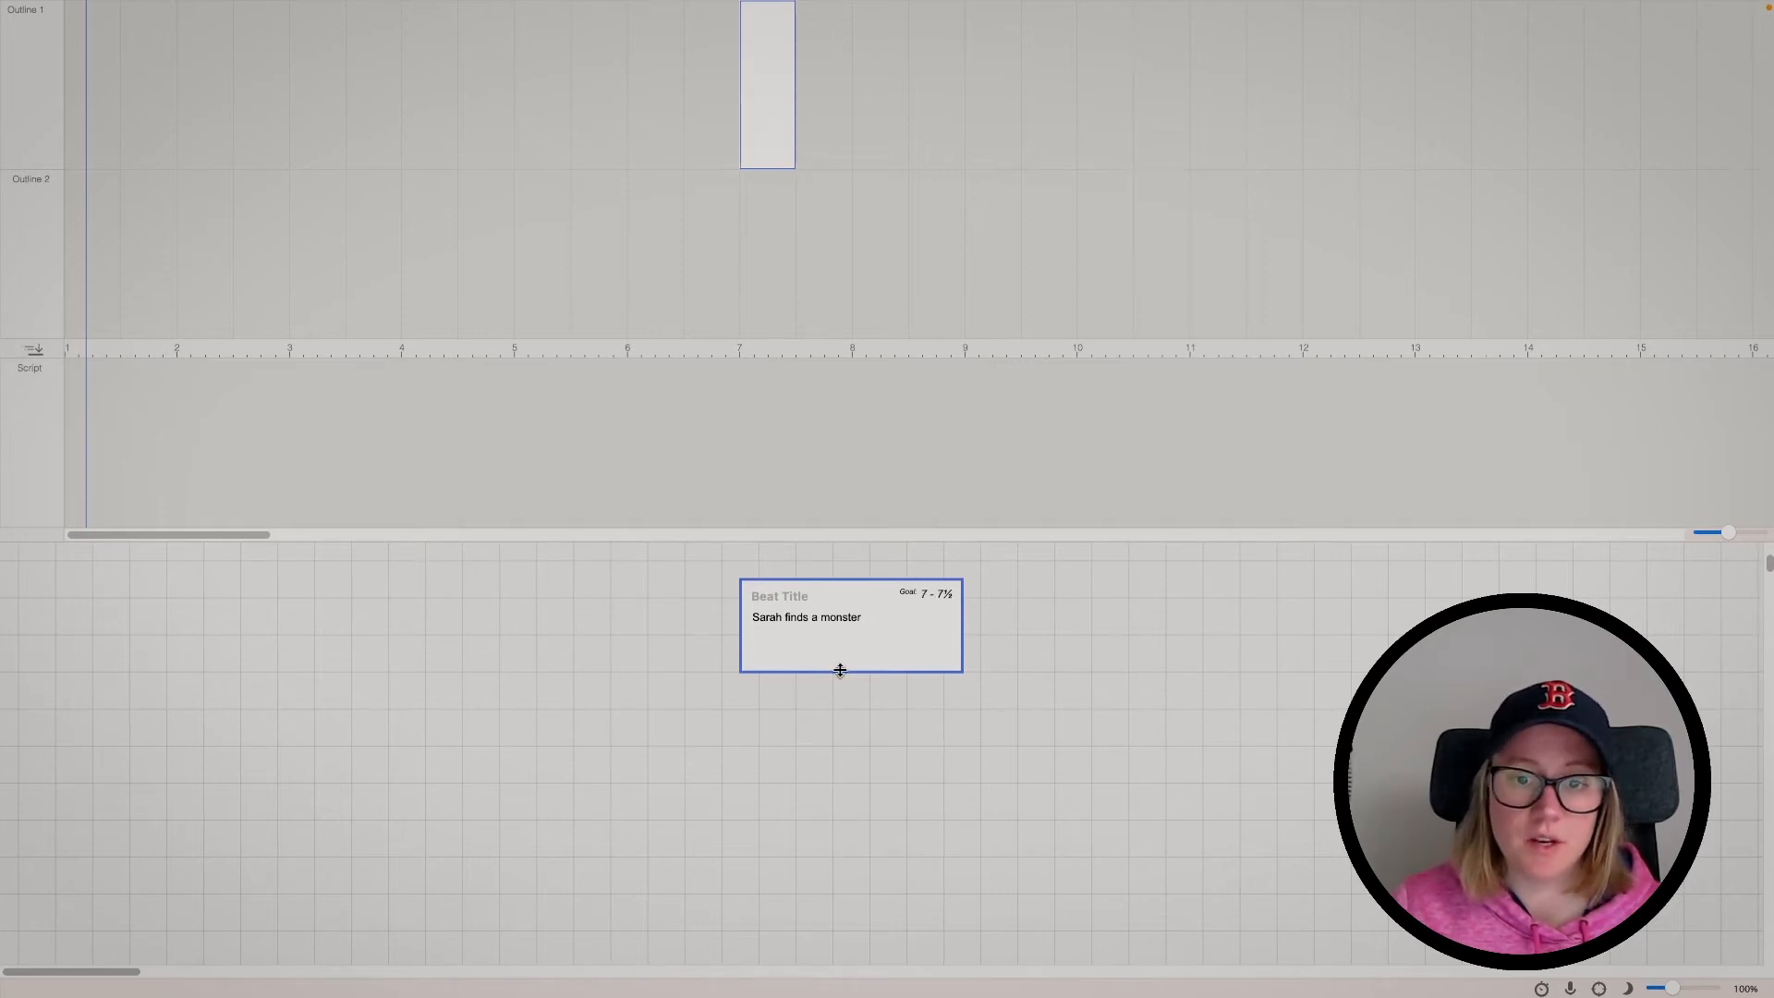
click(727, 735)
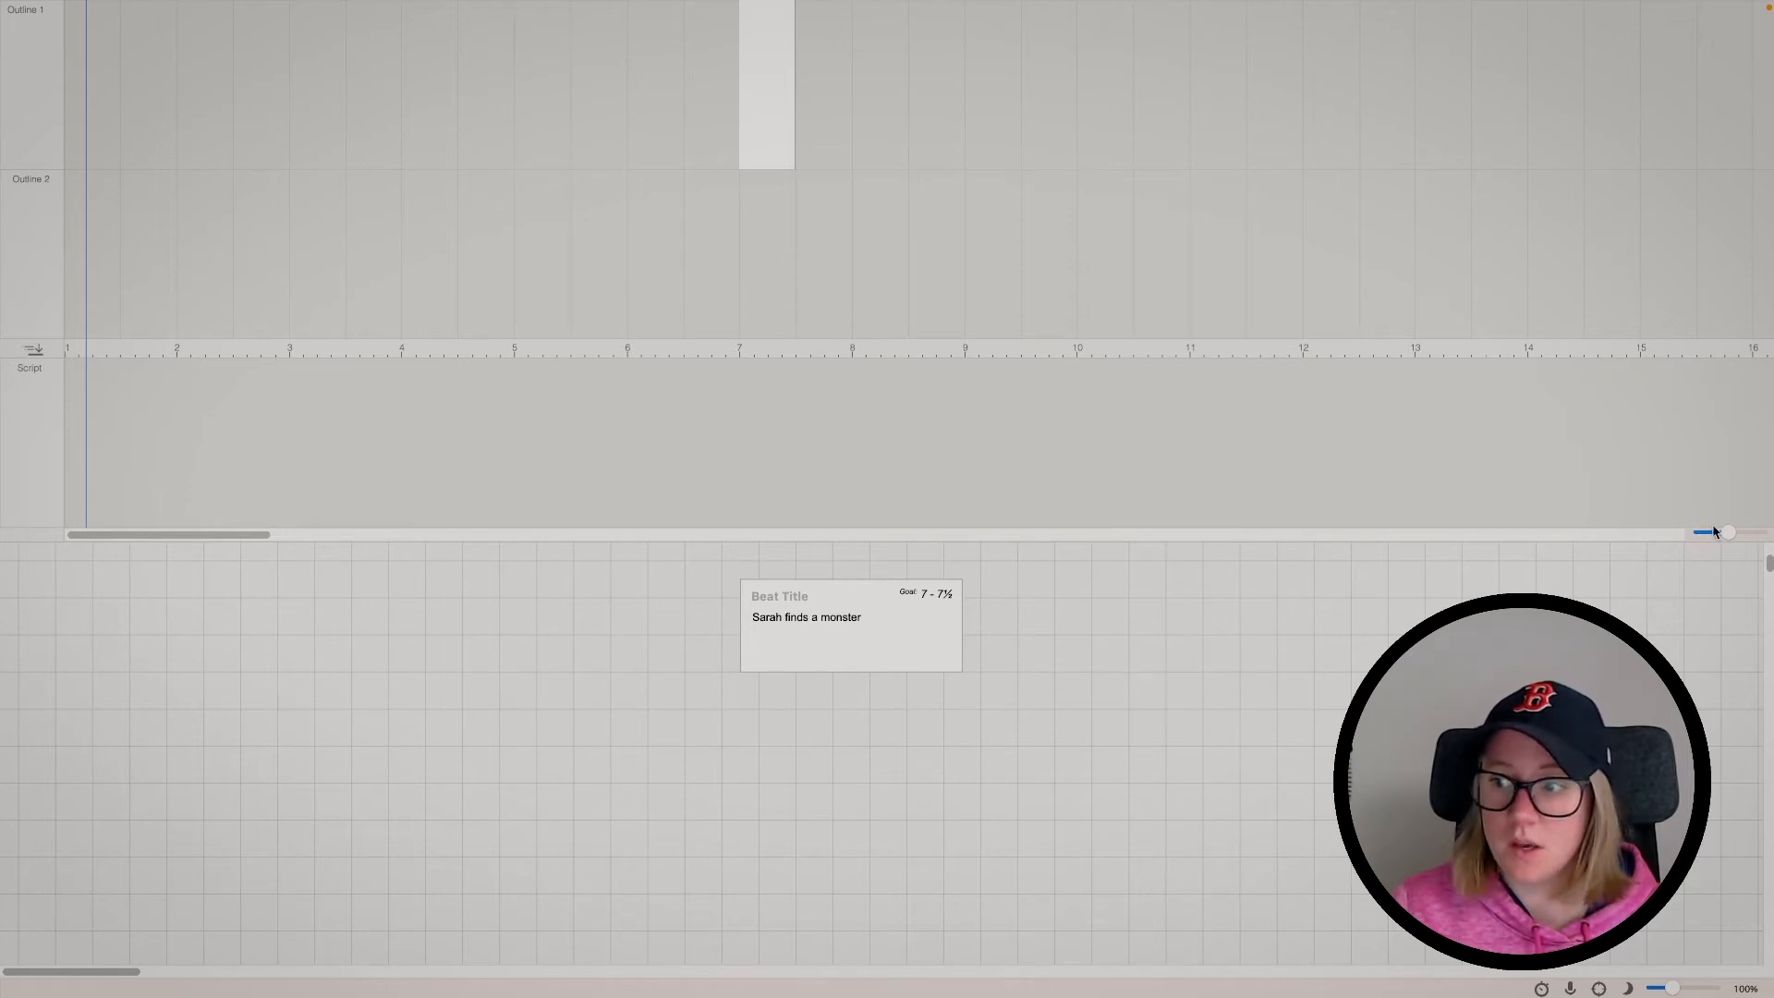
Try stretching the start of the monster beat on Outline 1 back to about page 3¼, and restore it to page 7
mouse_move(1722, 536)
mouse_down()
mouse_move(1705, 541)
mouse_move(1727, 533)
mouse_up()
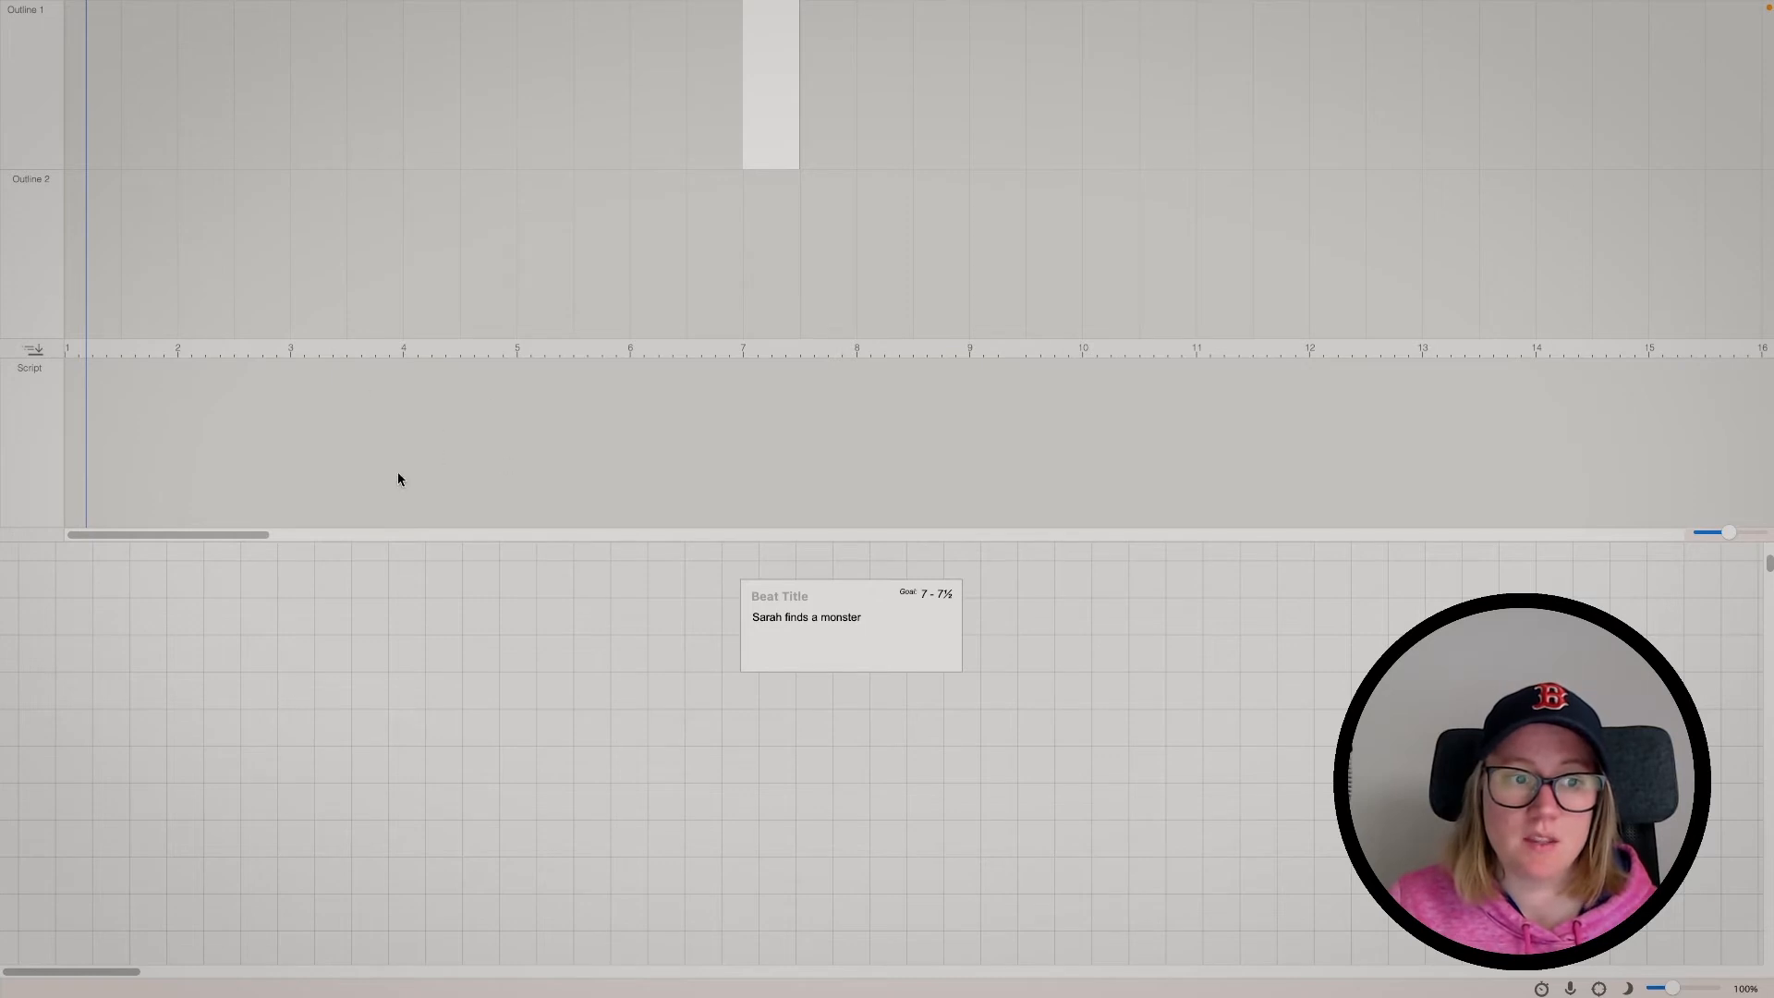
drag(178, 540, 70, 536)
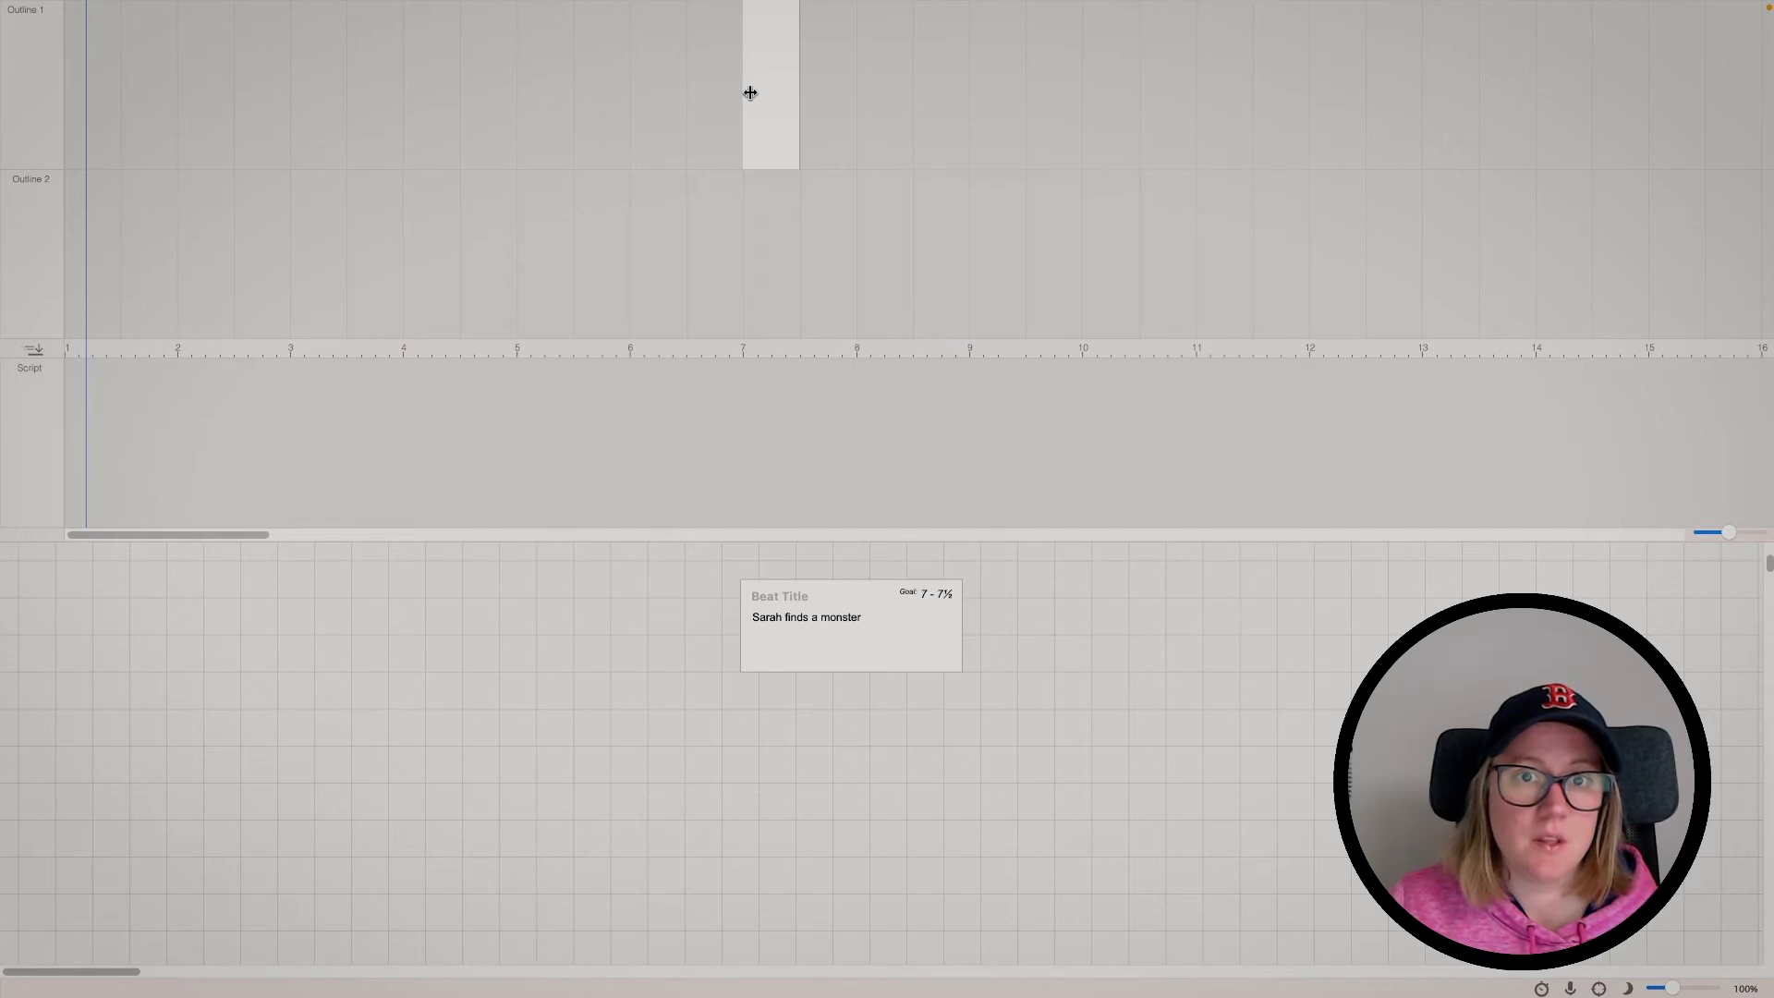
drag(748, 94, 361, 96)
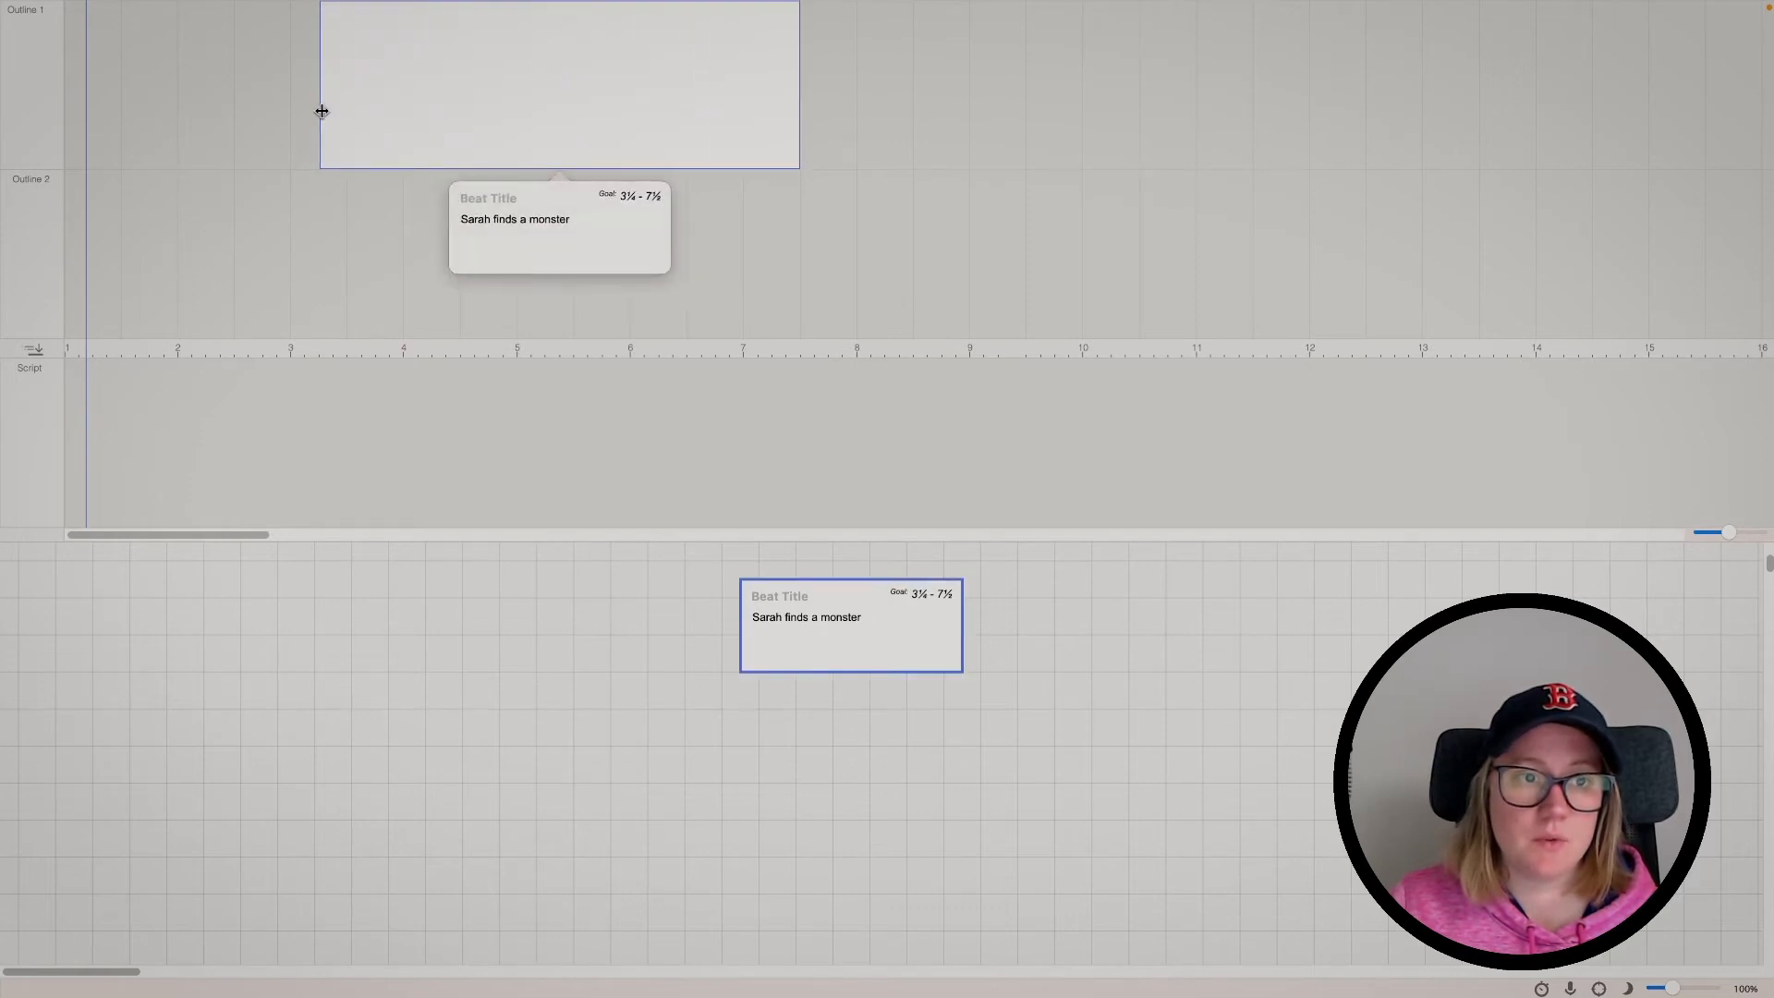
drag(321, 111, 745, 96)
Add a new beat on the Outline 1 track near page 4 and title it "Act 1"
right_click(388, 72)
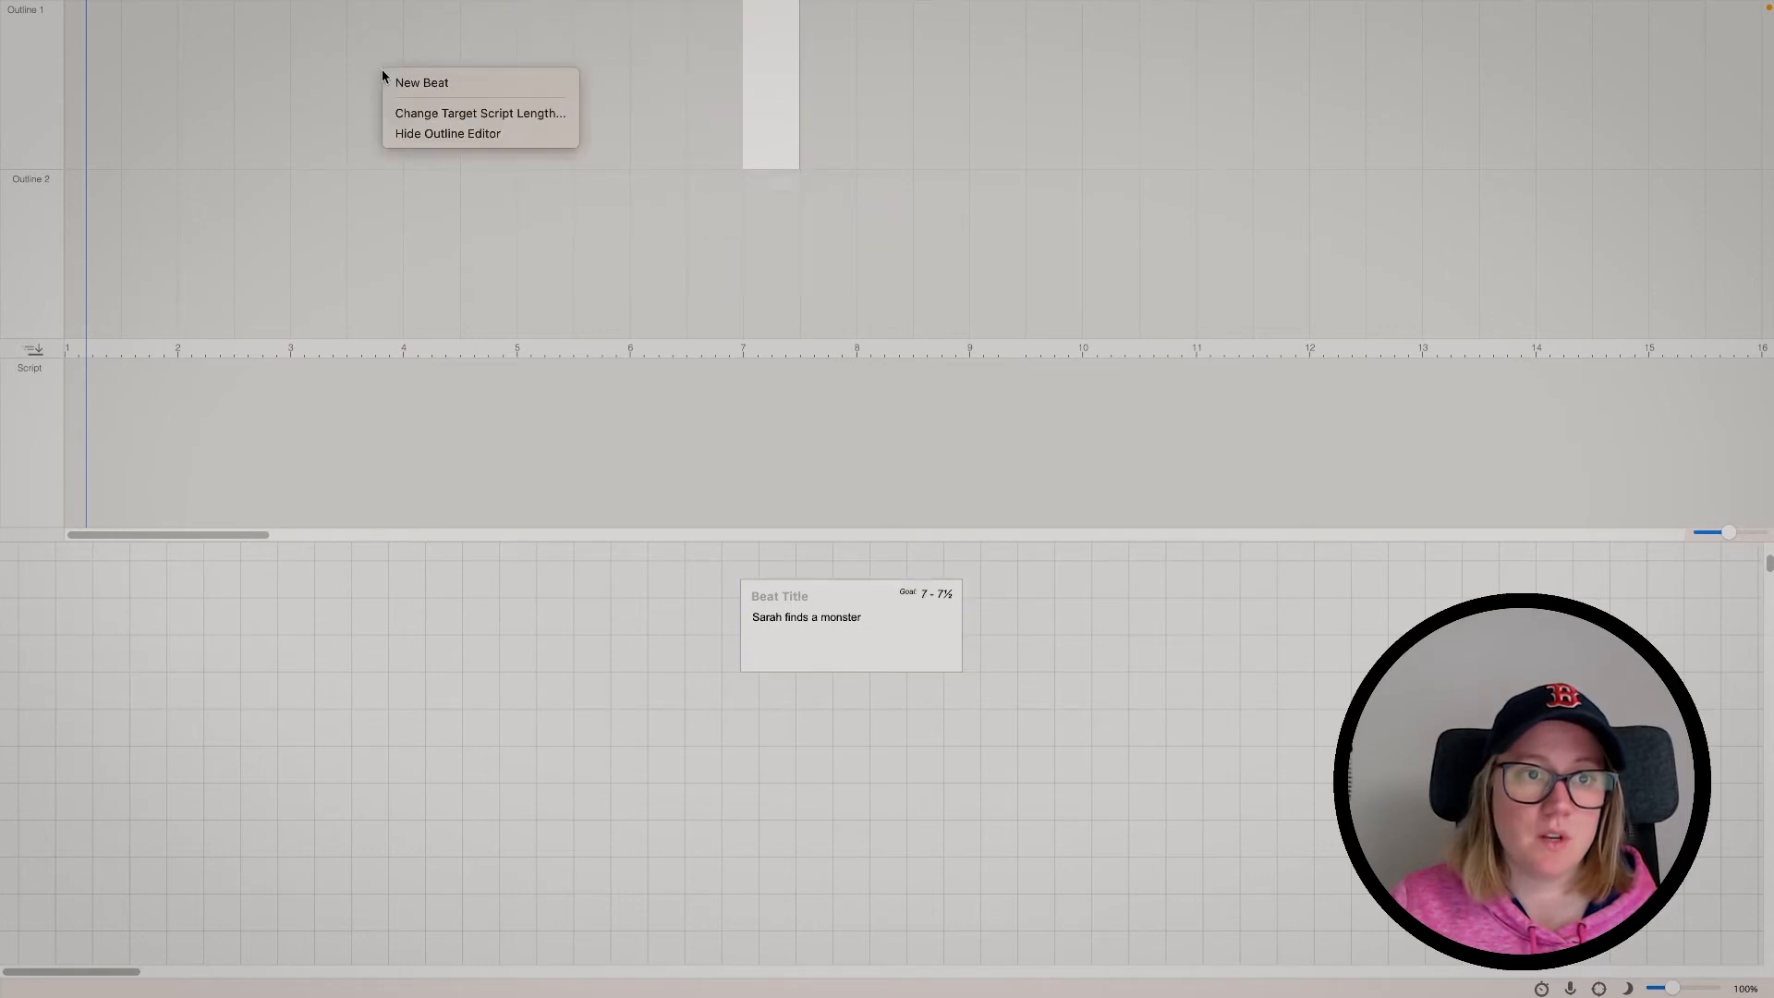
click(389, 76)
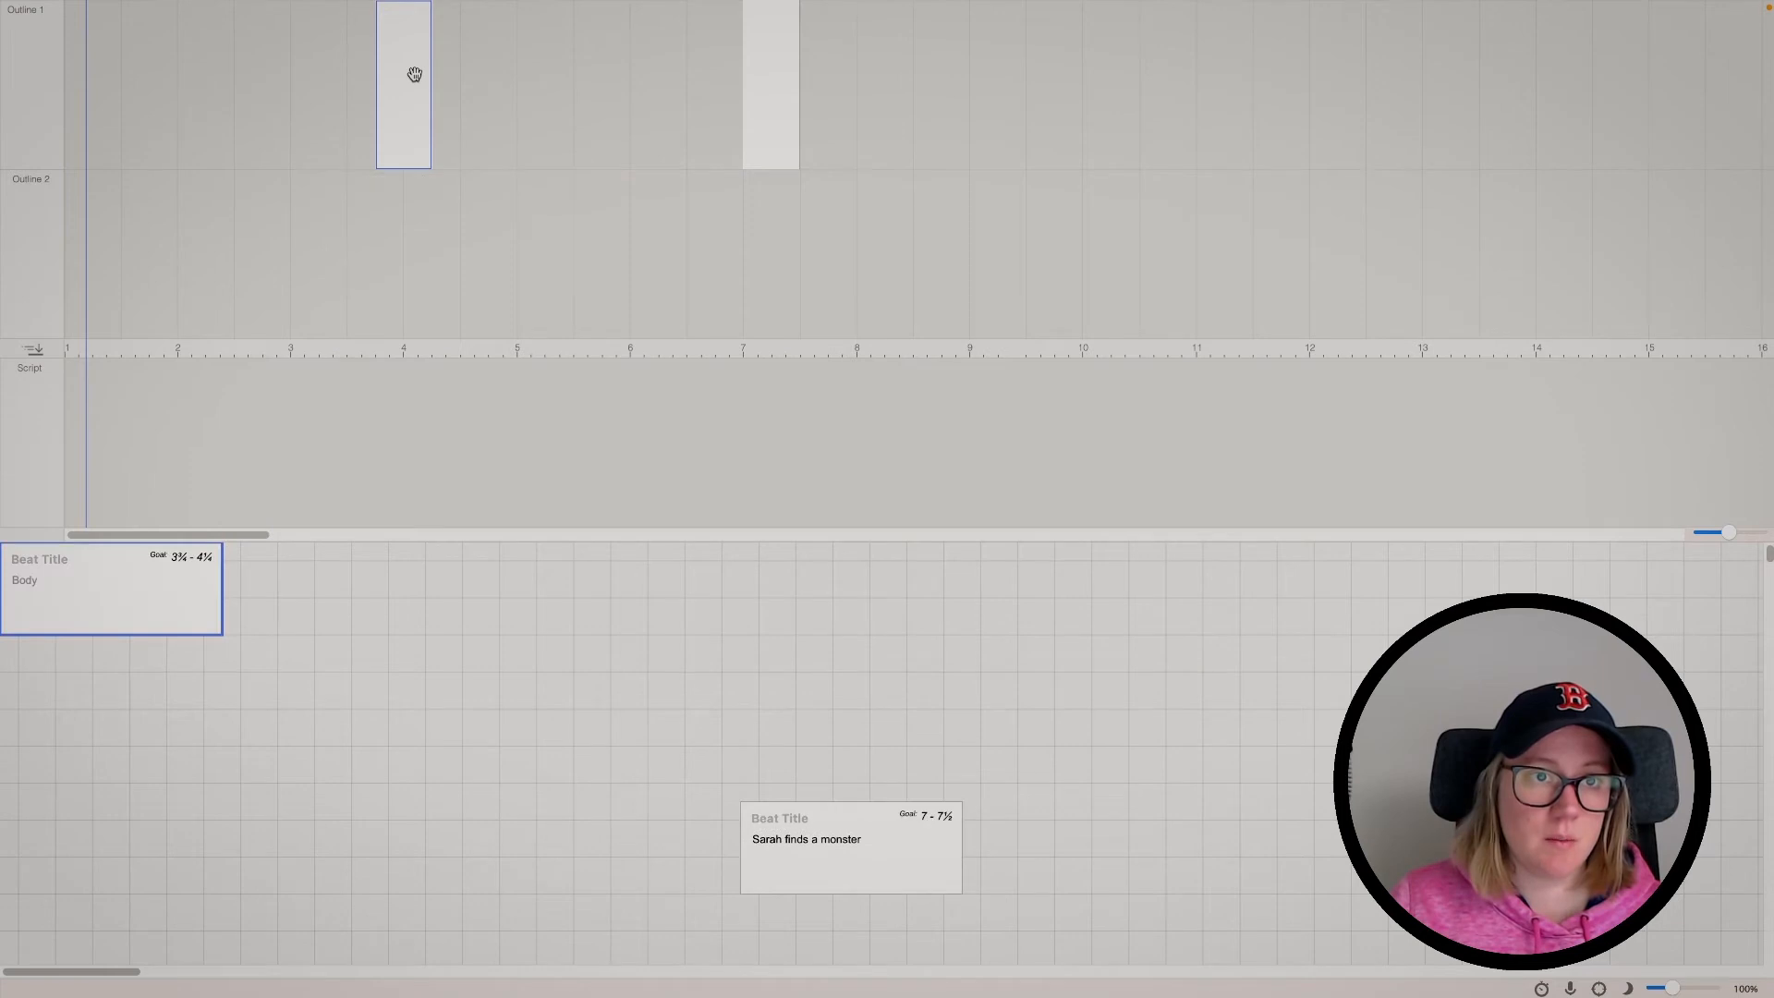
mouse_move(413, 75)
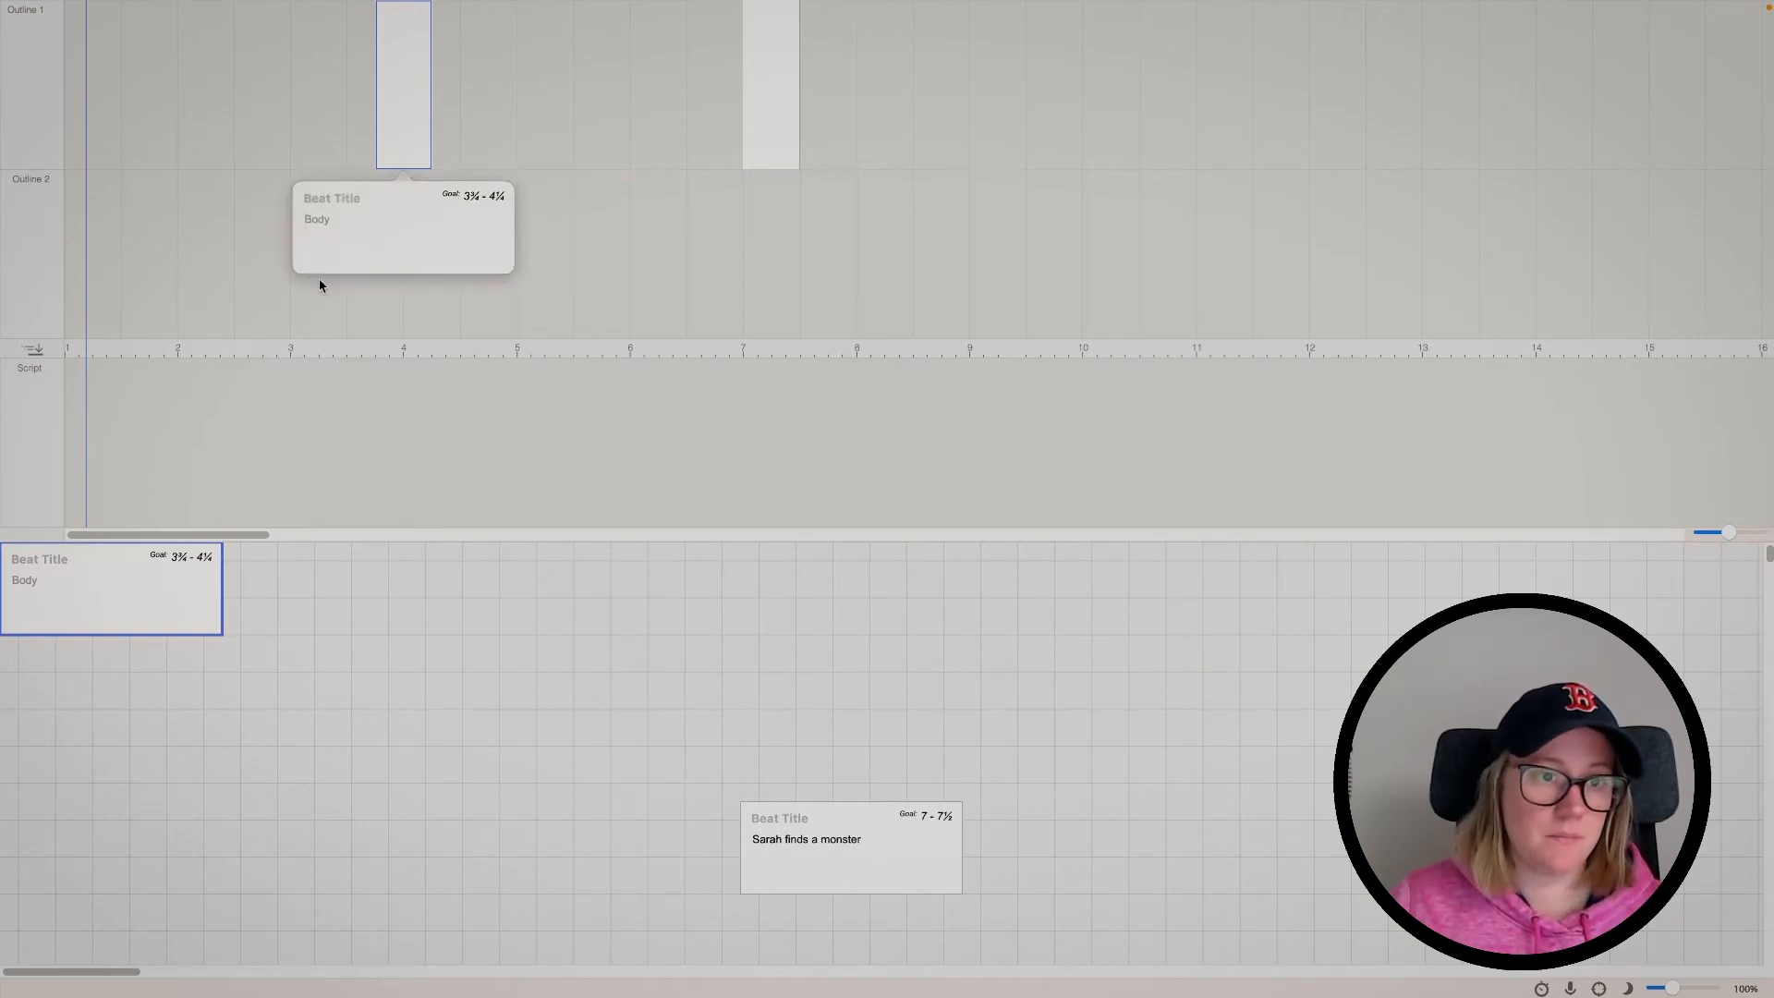
text(Act 1)
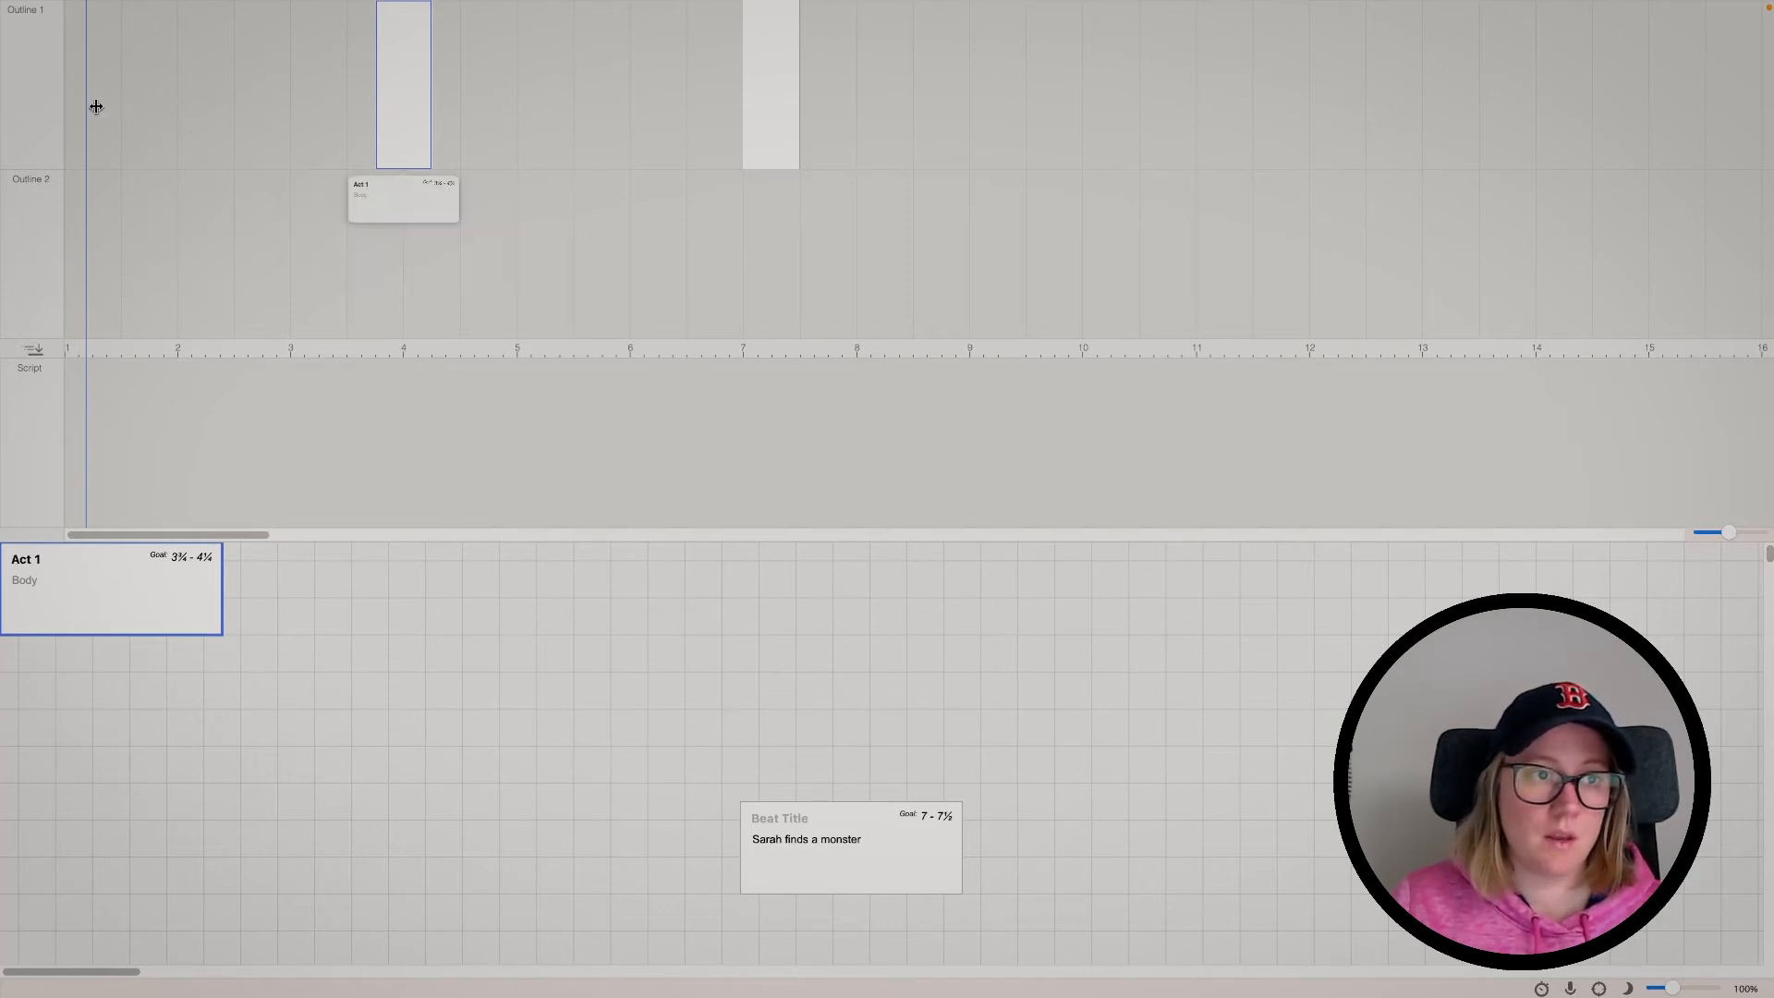
Stretch the "Act 1" beat on the Outline 1 track so that it runs from page 1¼ to about page 19
drag(376, 106, 96, 107)
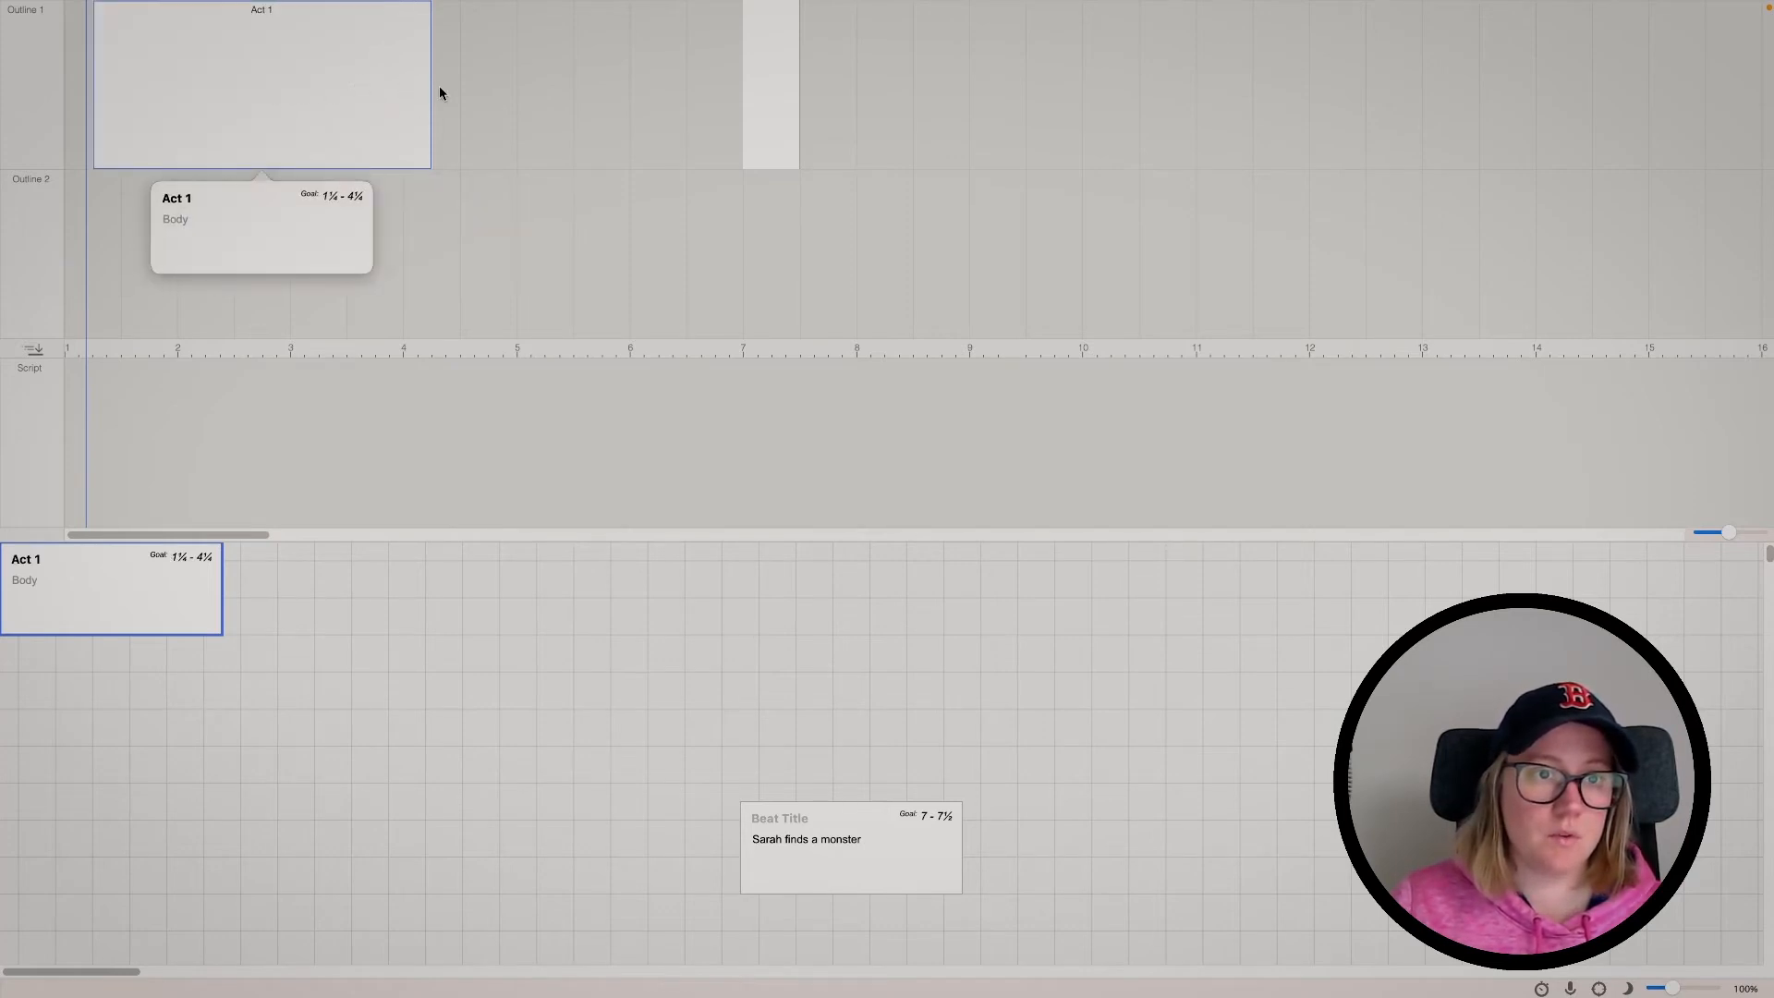
drag(424, 87, 629, 107)
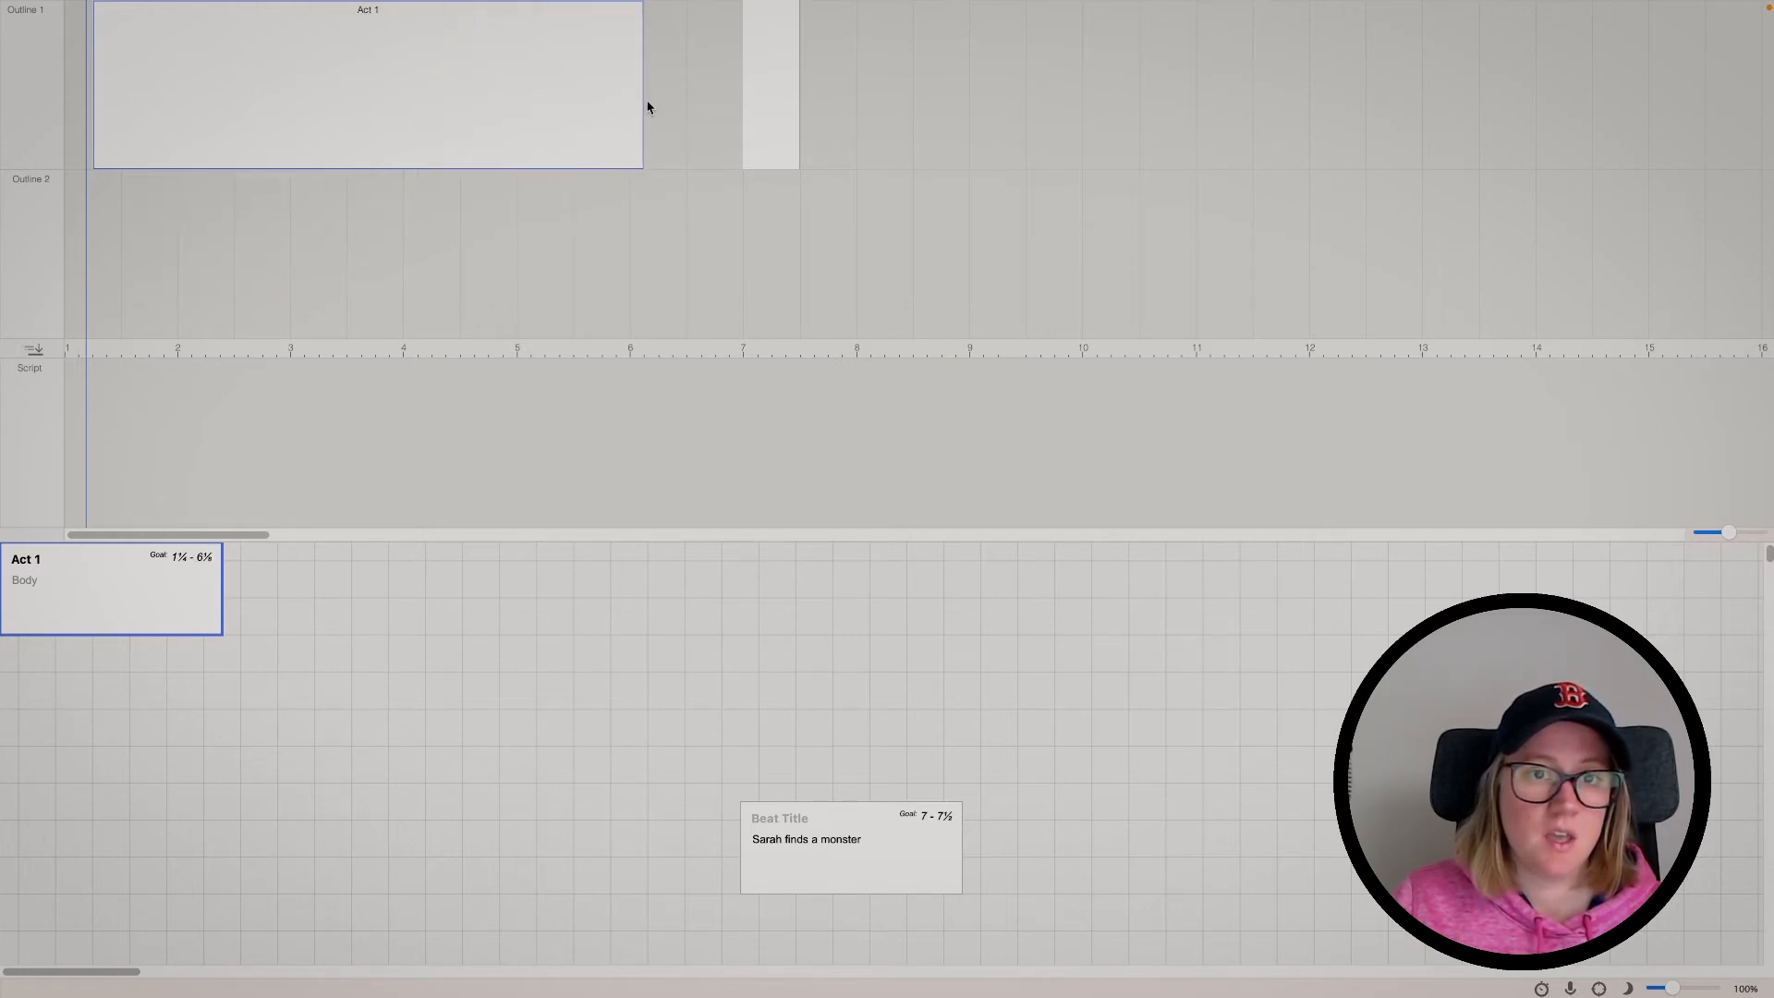
drag(637, 107, 629, 107)
drag(982, 126, 1439, 146)
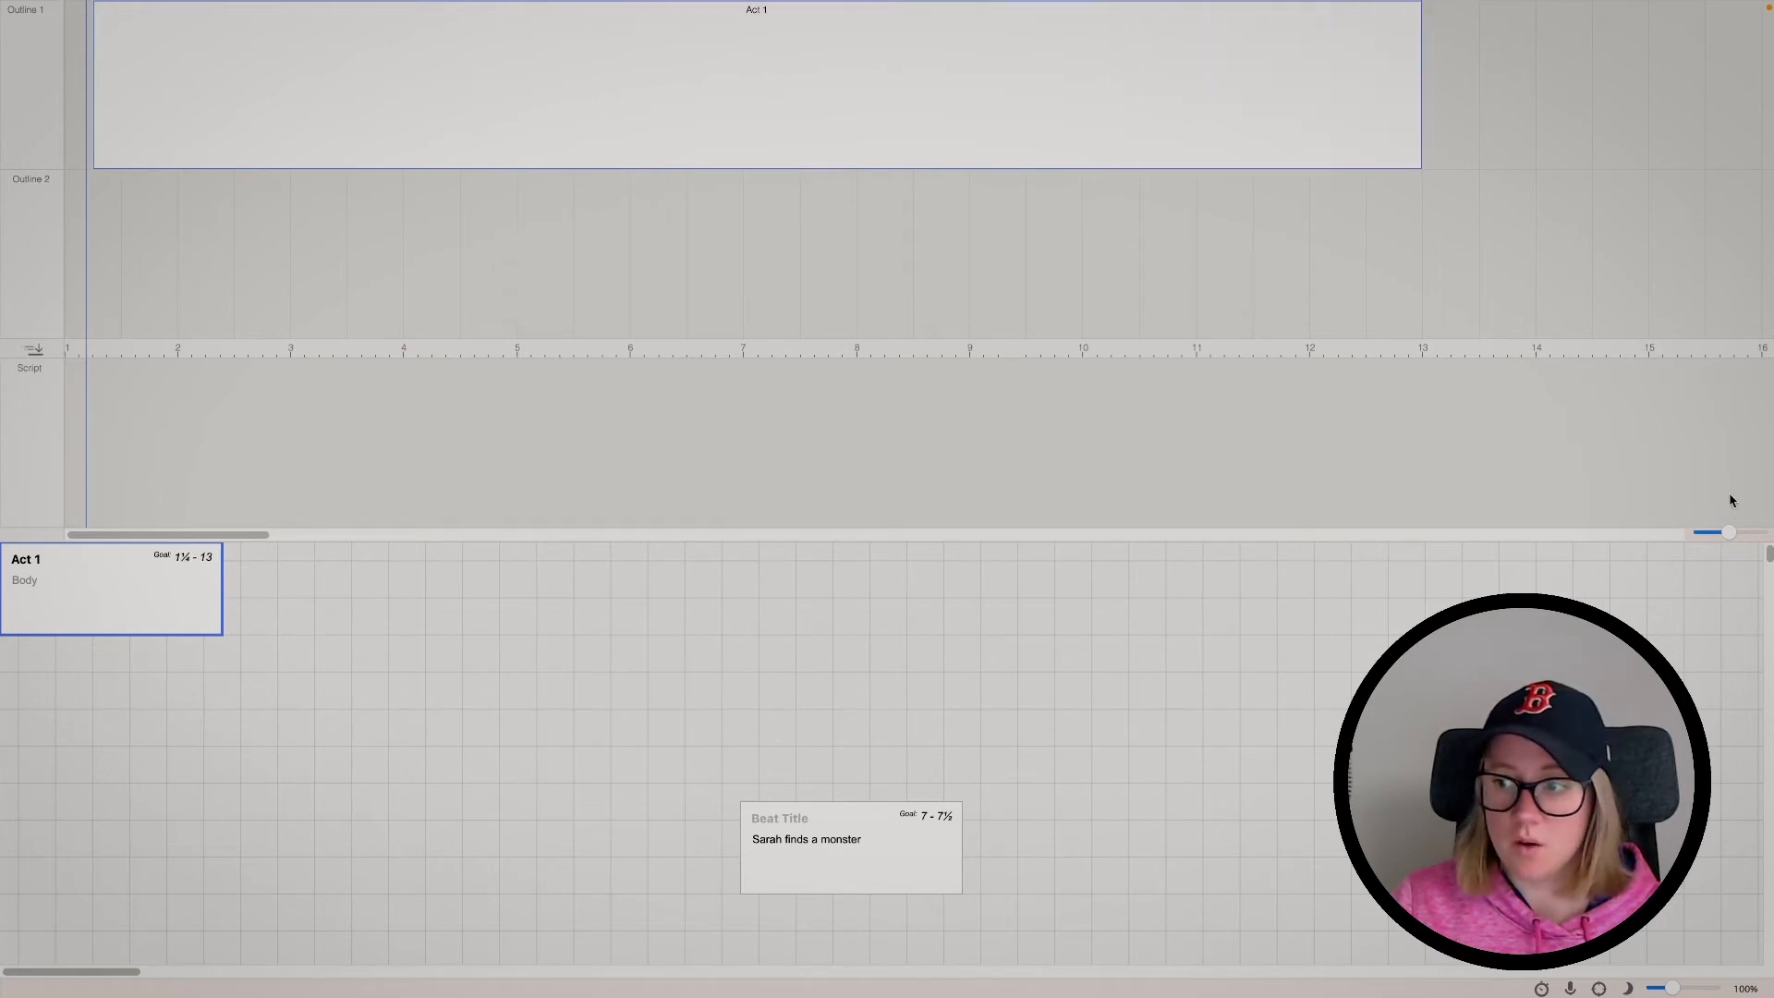
drag(1727, 533, 1702, 534)
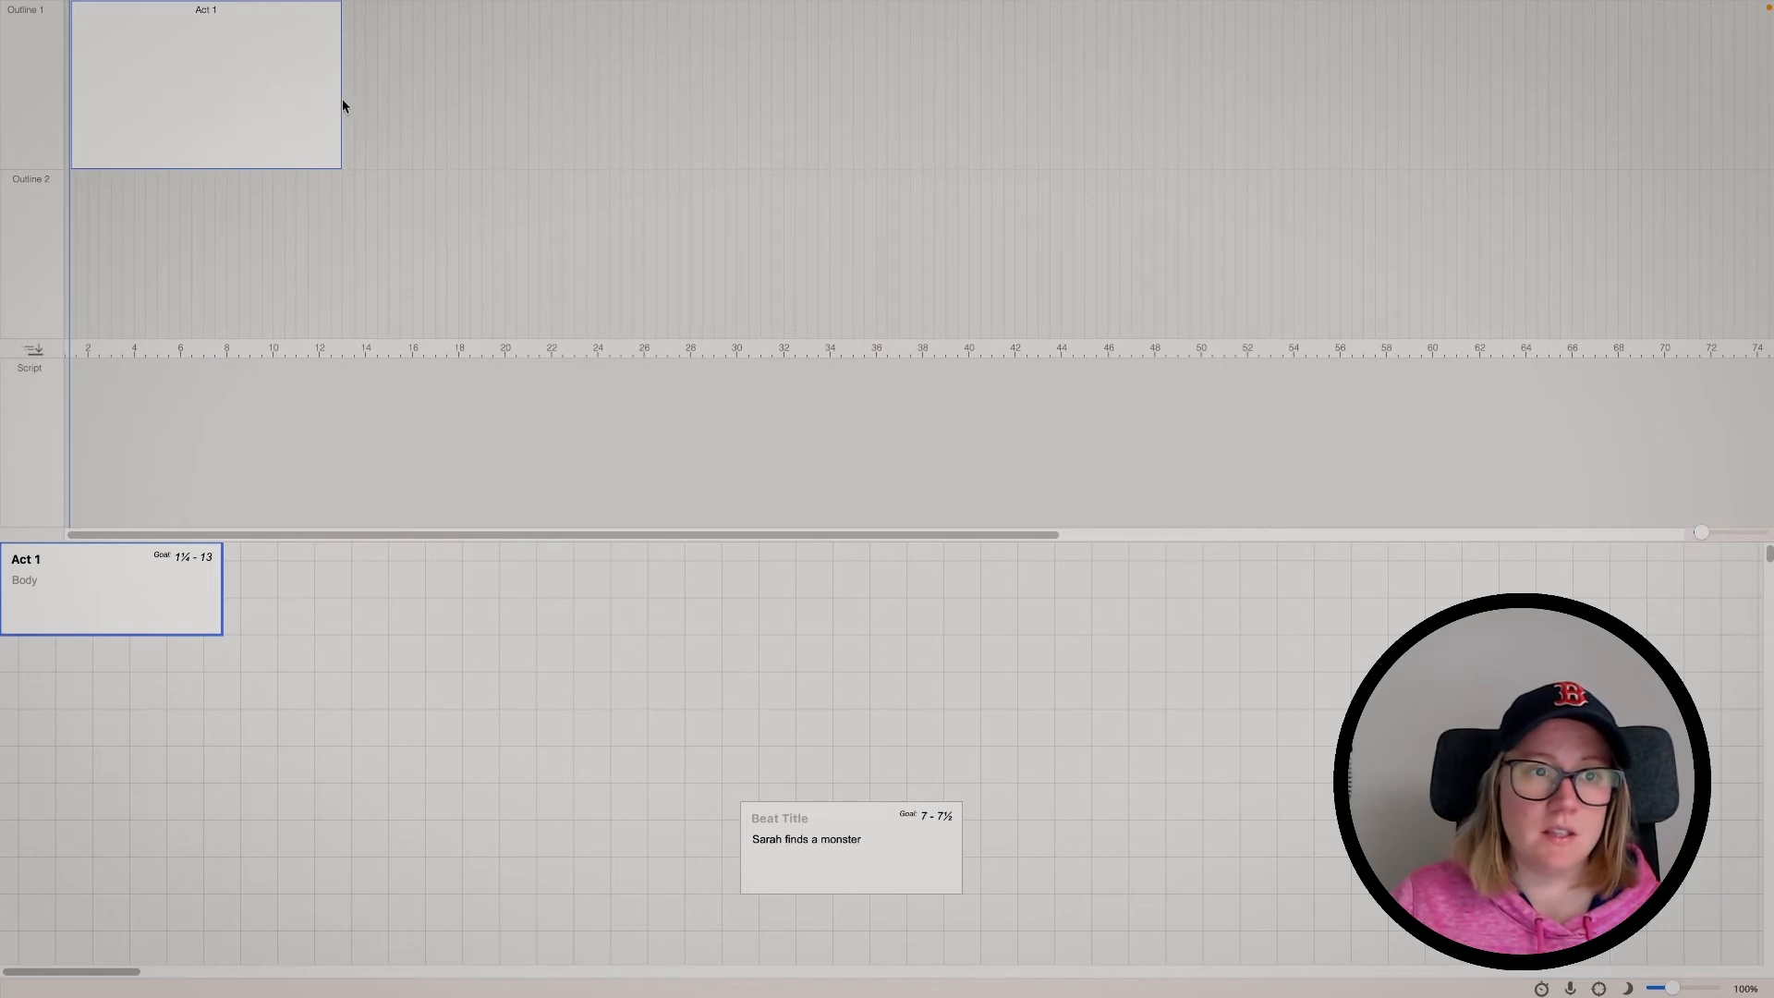
drag(348, 103, 488, 117)
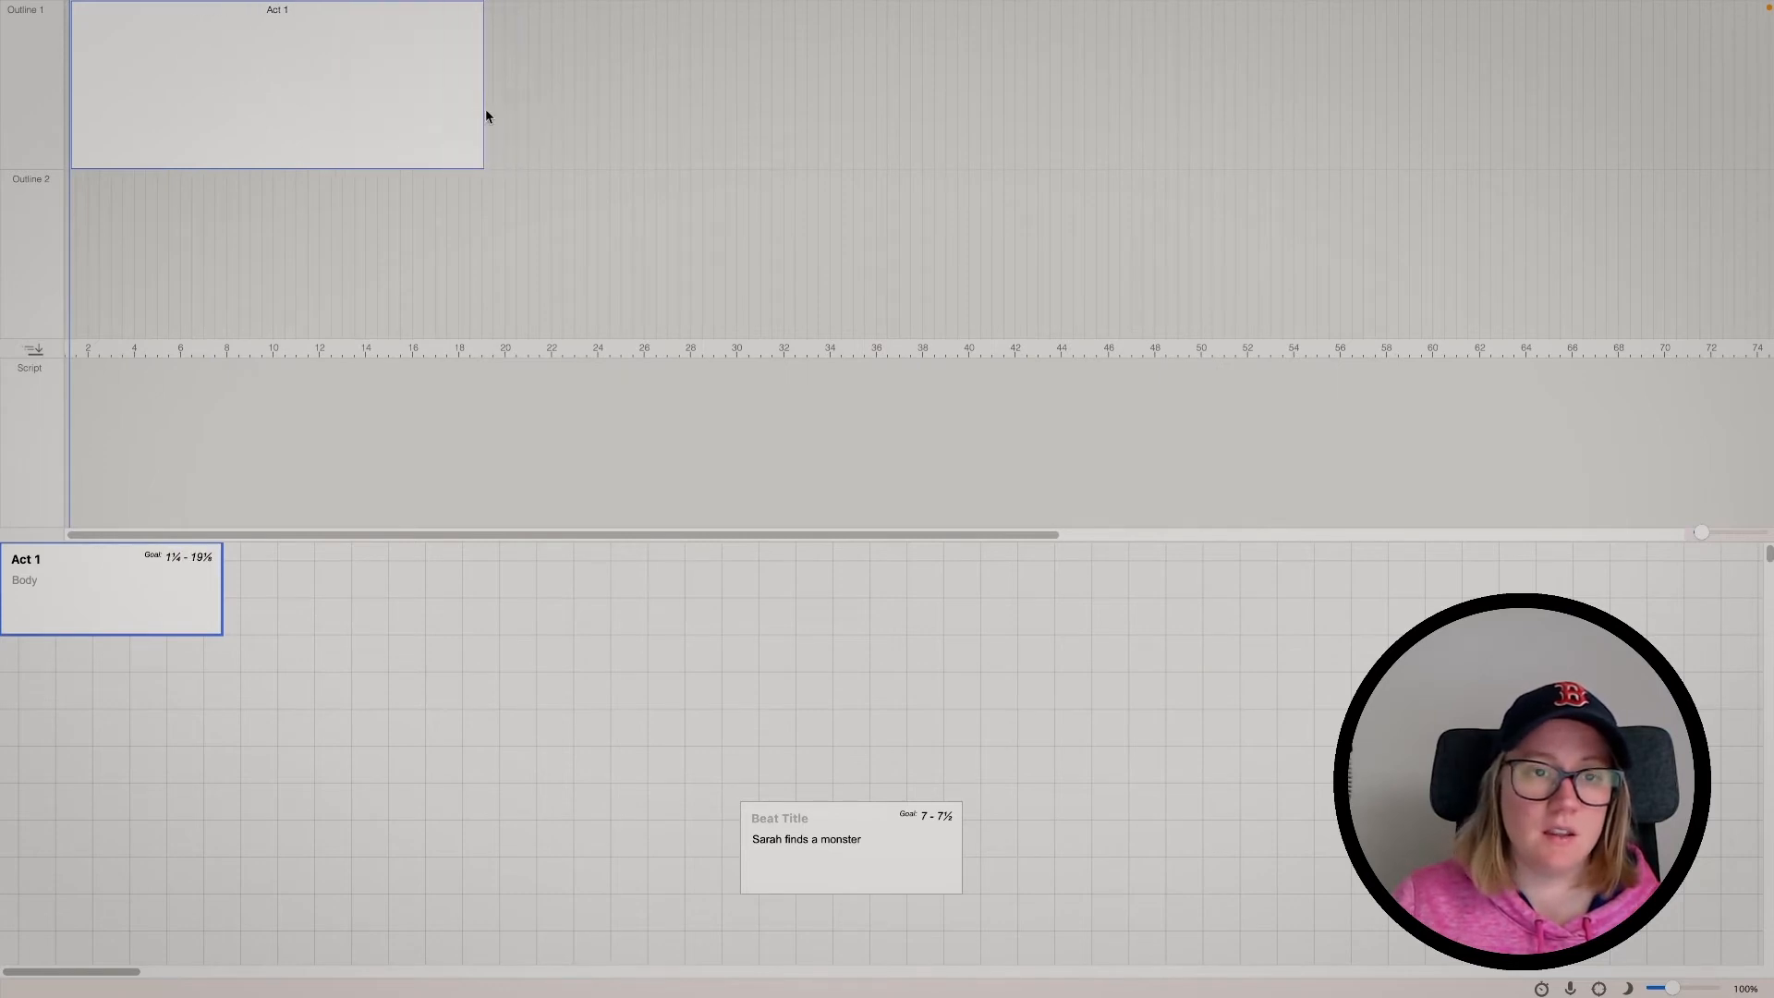
Add a second beat on the Outline 1 track from about page 22 to page 39 and color it olive
right_click(549, 119)
click(569, 123)
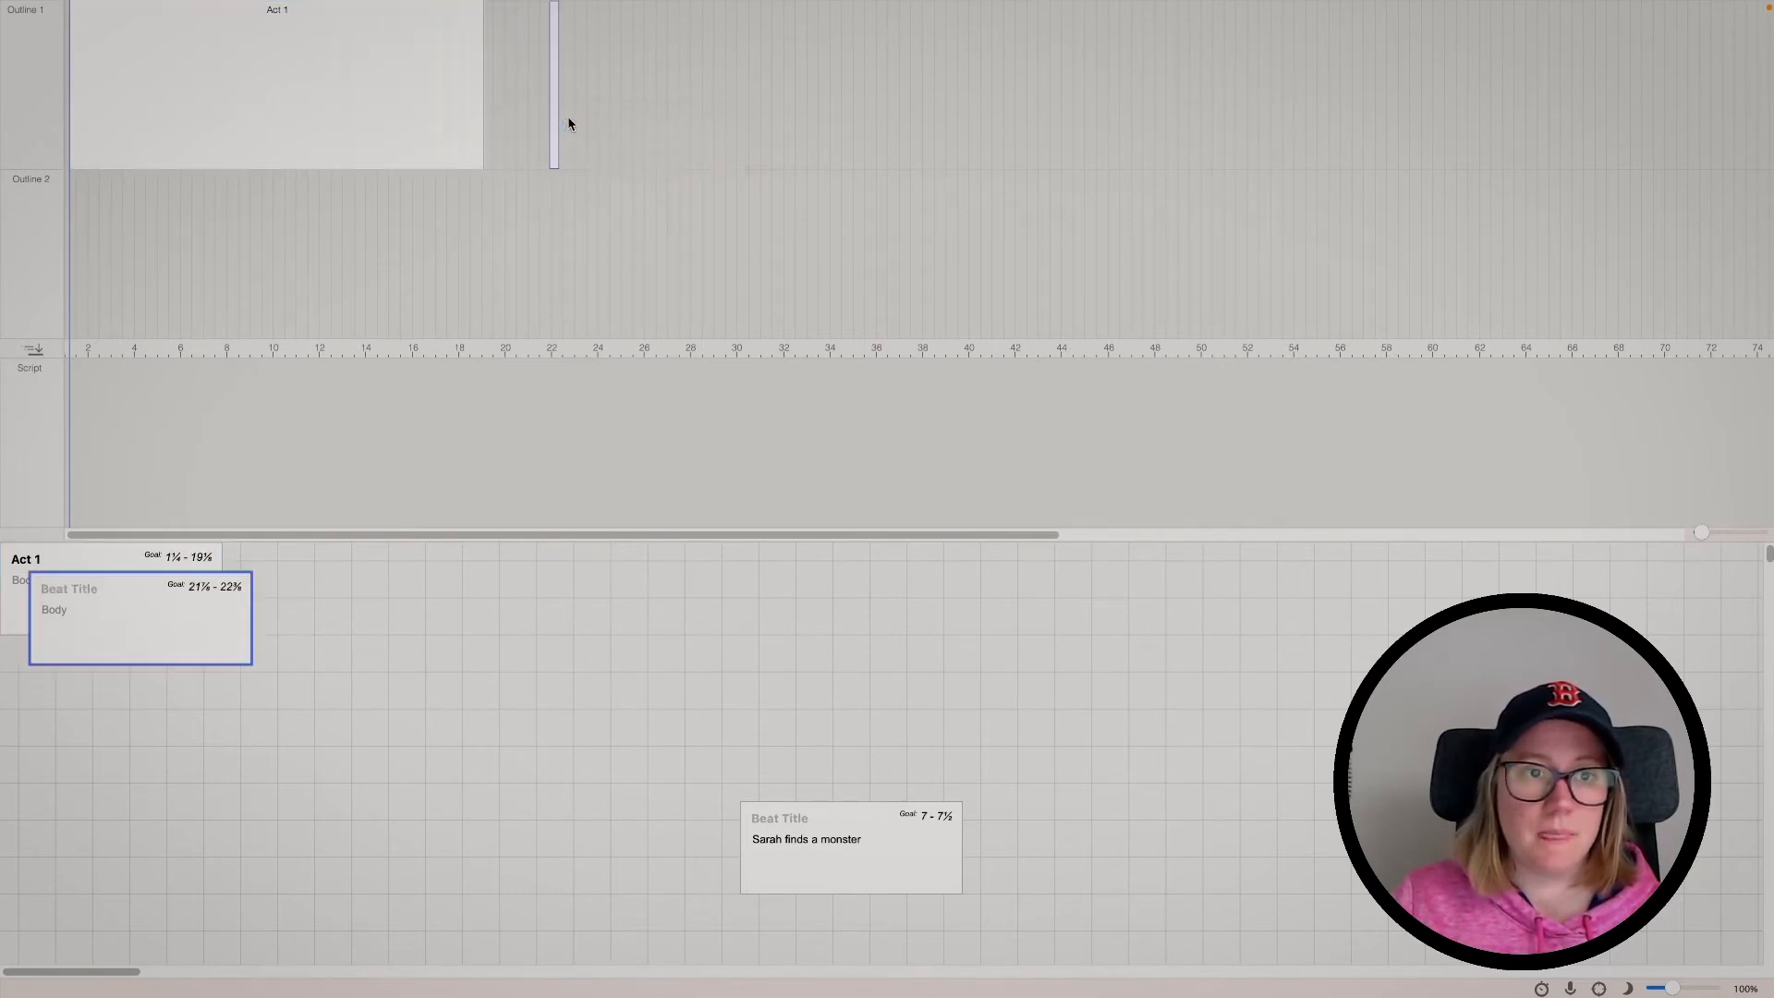
drag(555, 118, 945, 115)
right_click(838, 96)
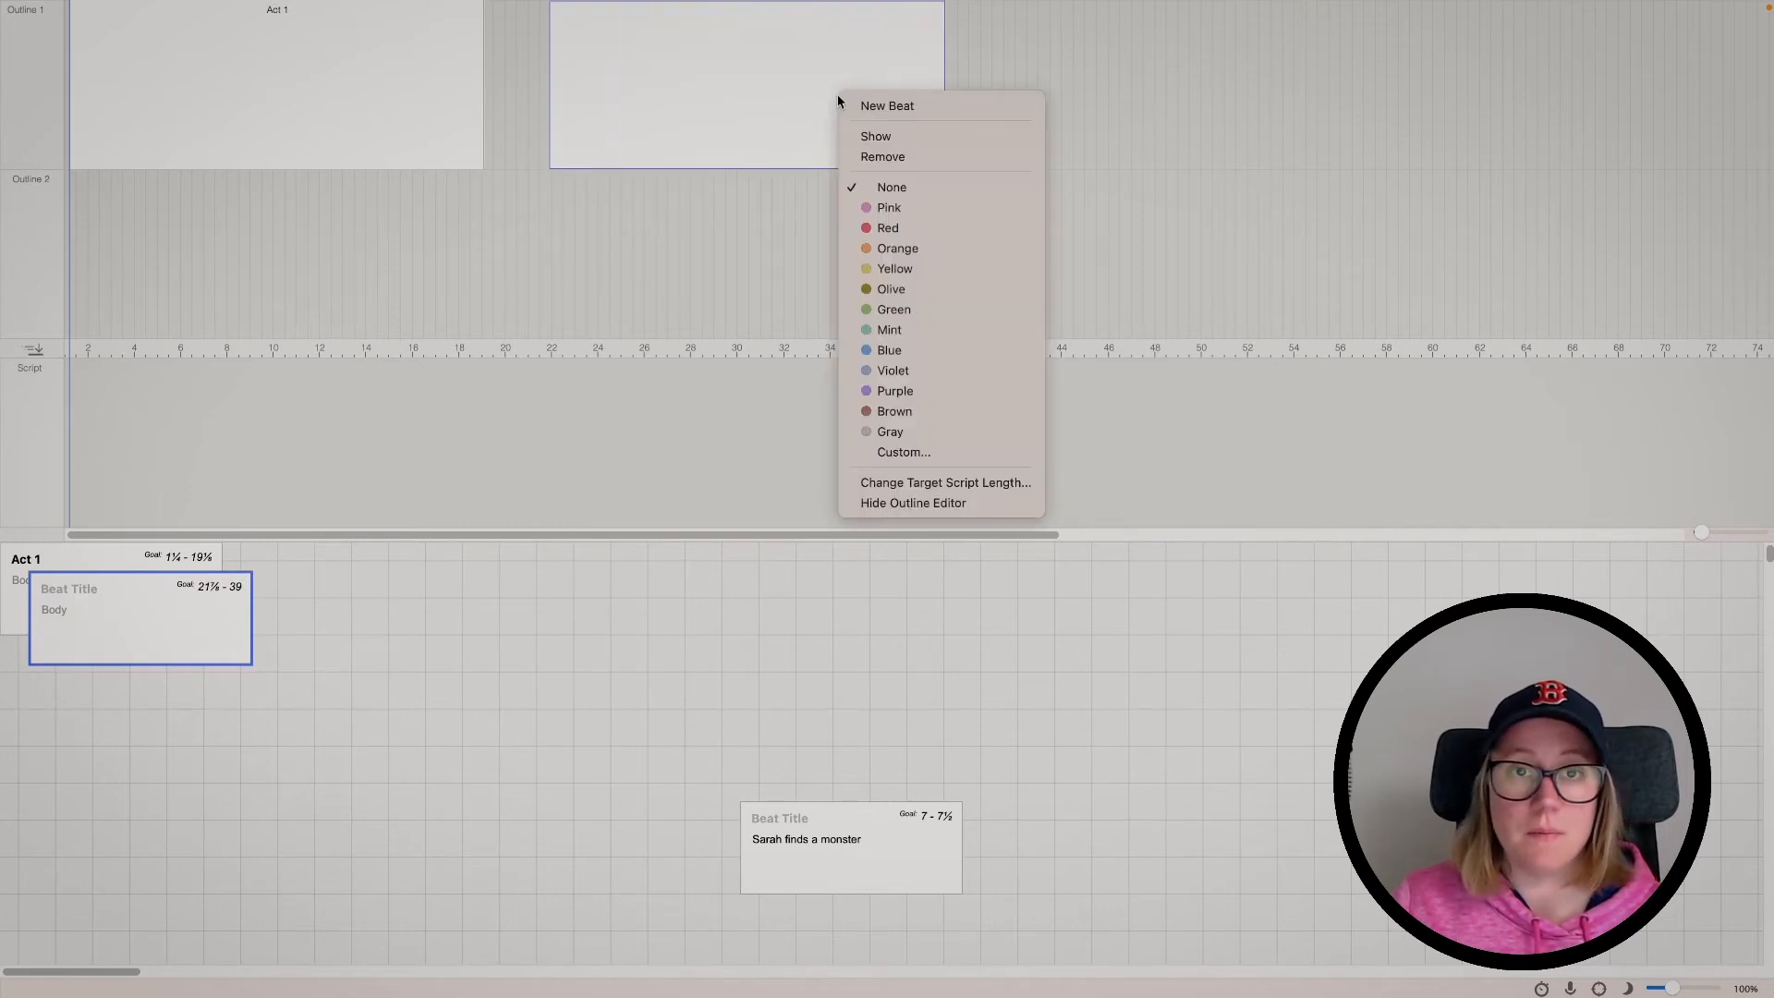
click(891, 288)
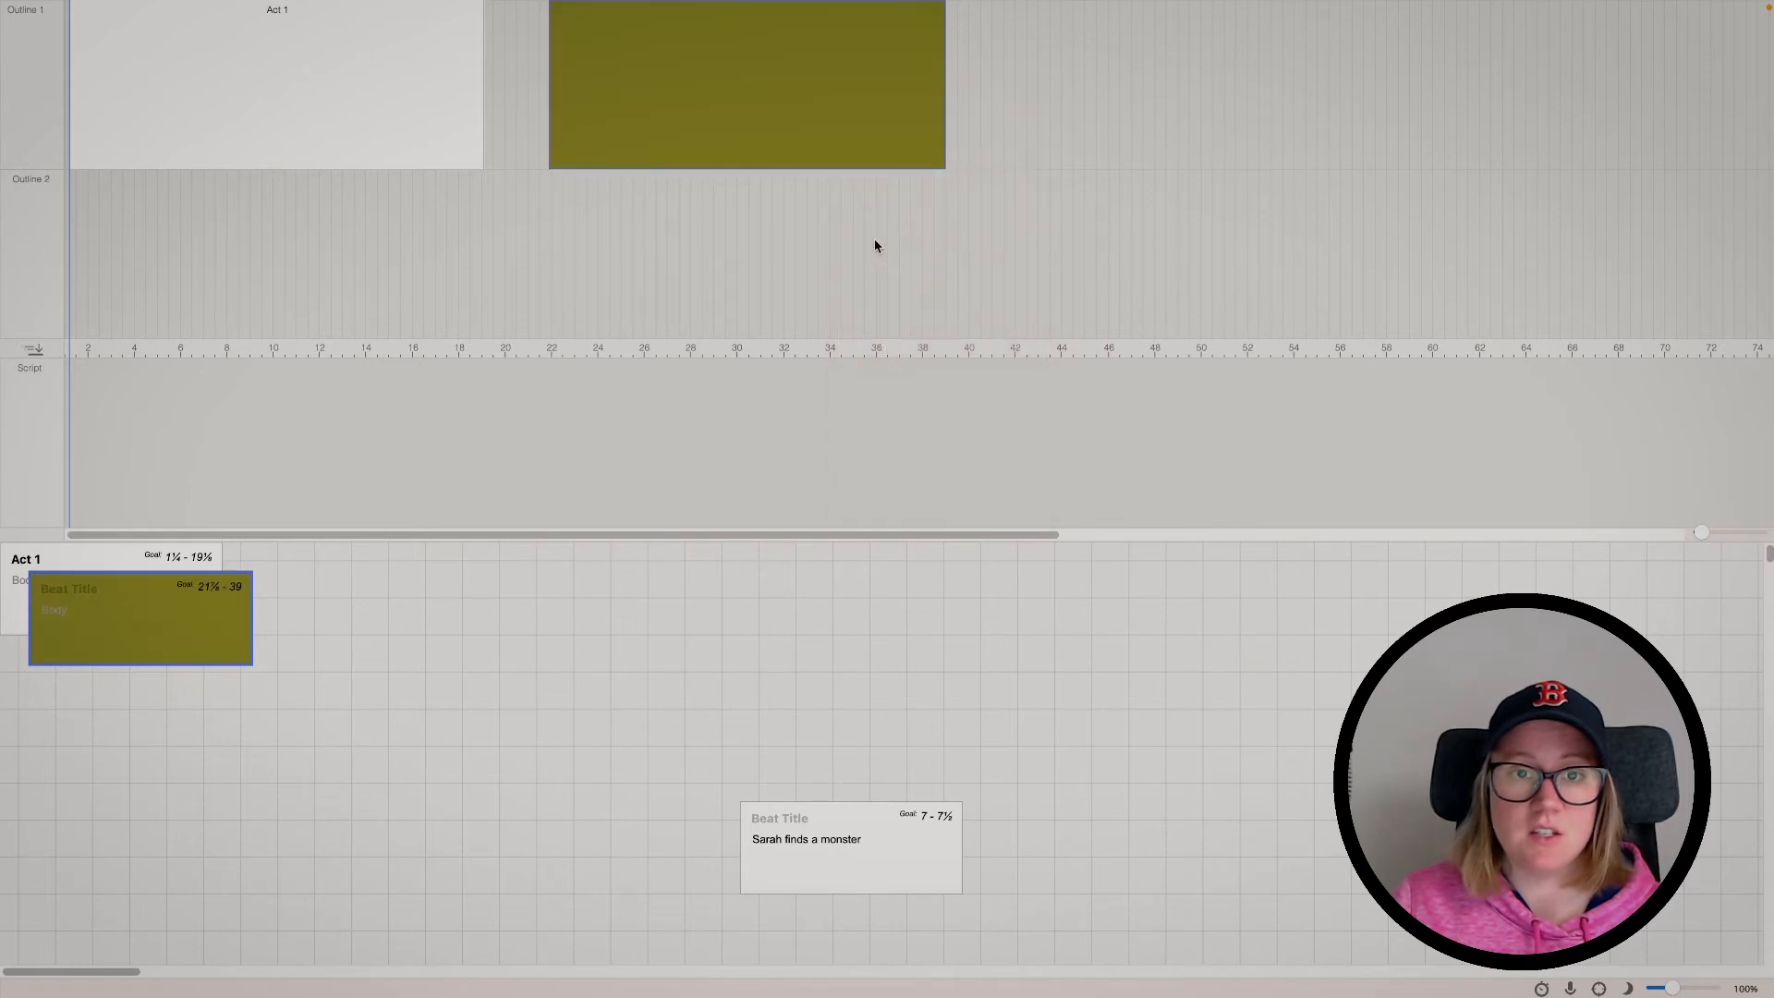
Try changing the olive beat's color to mint, and undo the change
right_click(800, 104)
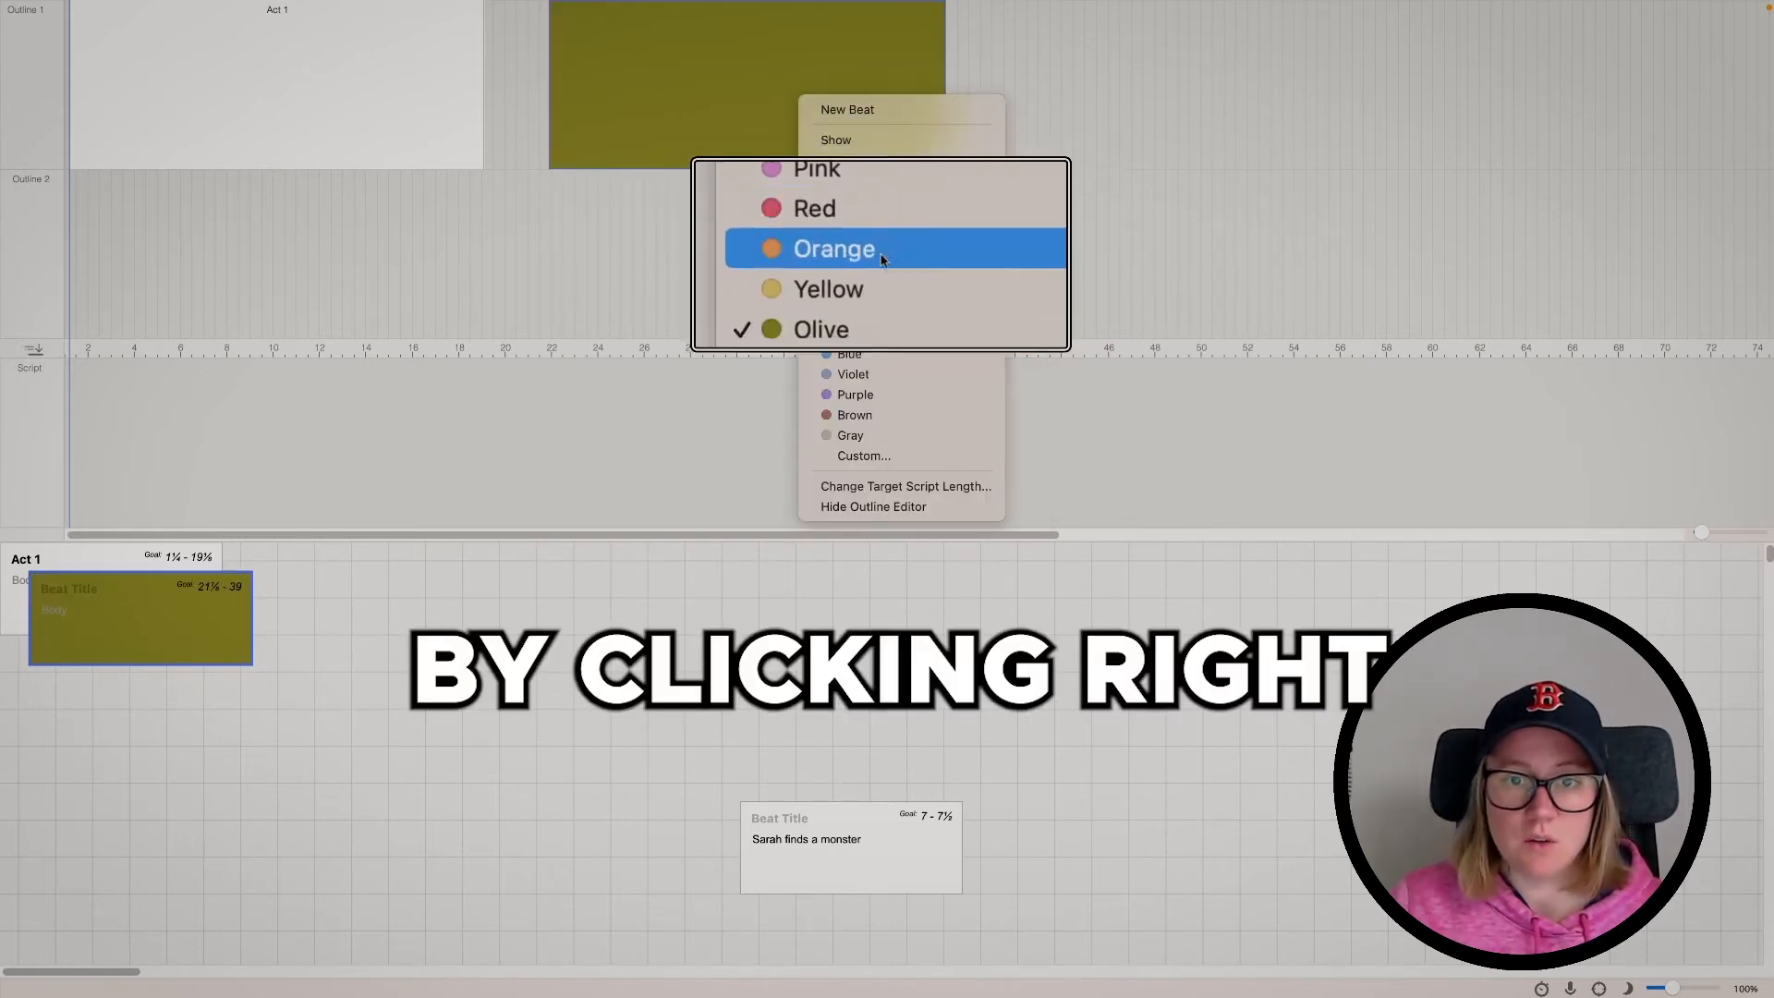
click(883, 336)
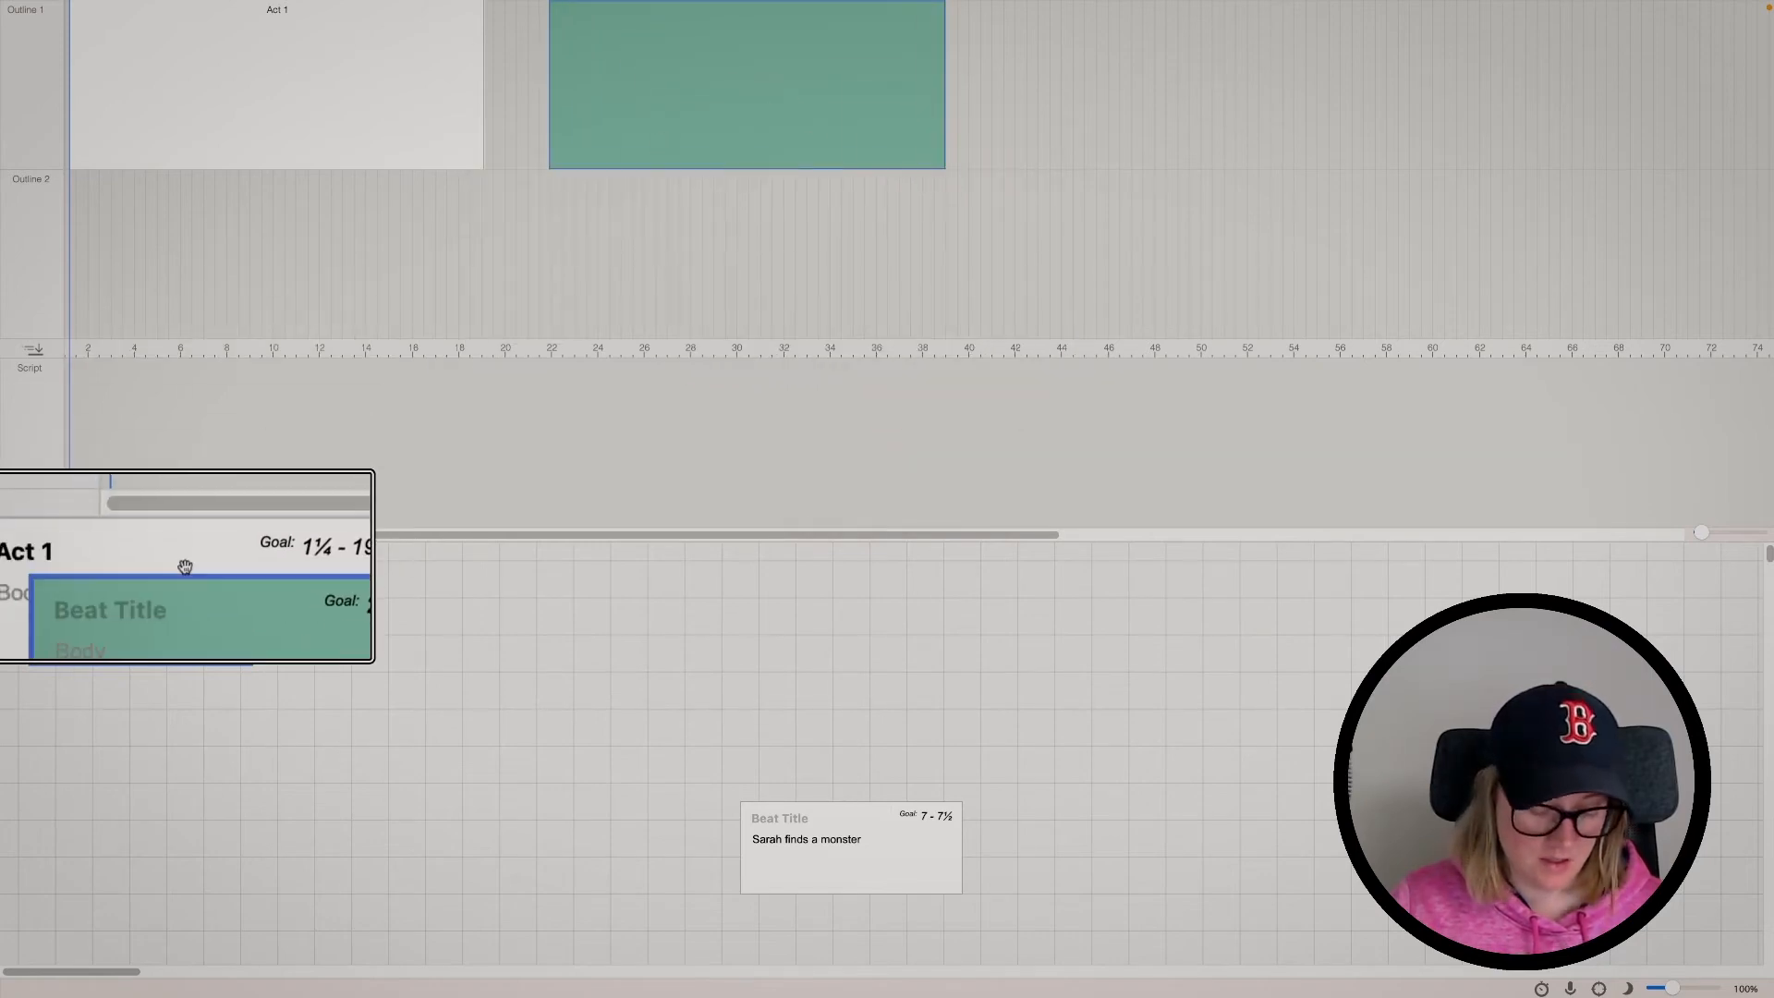
key(super+z)
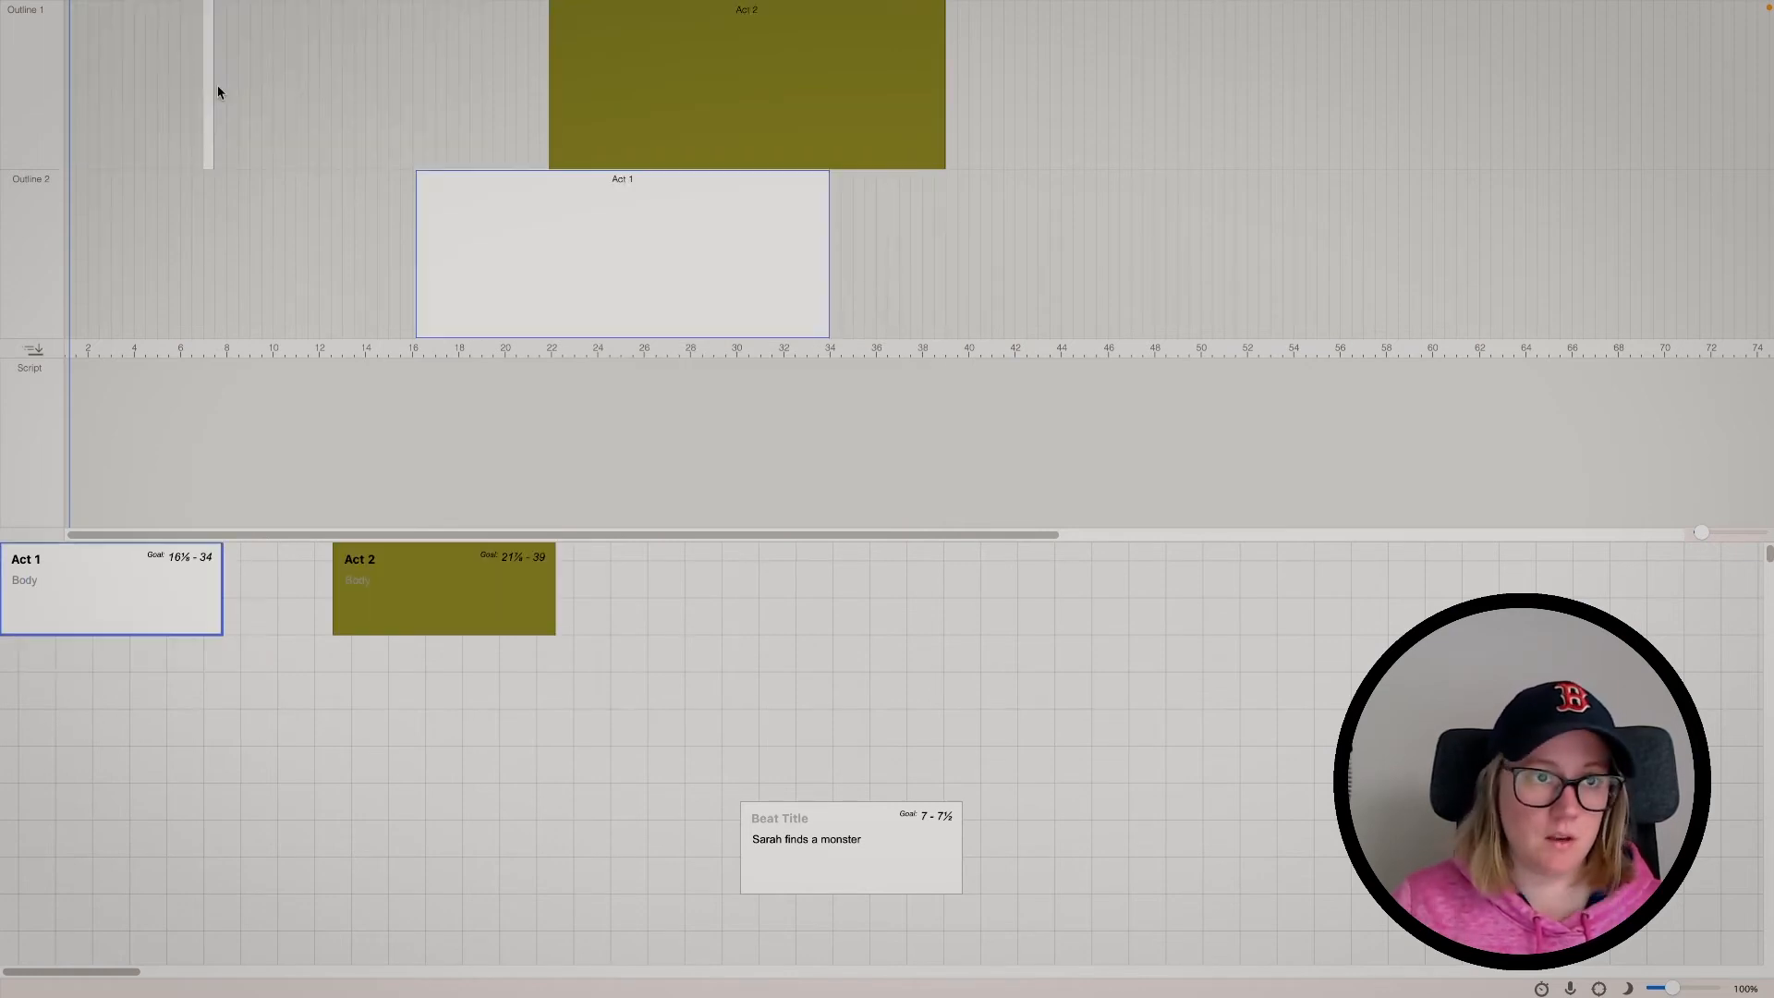
Lengthen the monster beat to about four pages and place it near page 3¼ on Outline 2, beneath "Act 1" on Outline 1
drag(211, 86, 296, 138)
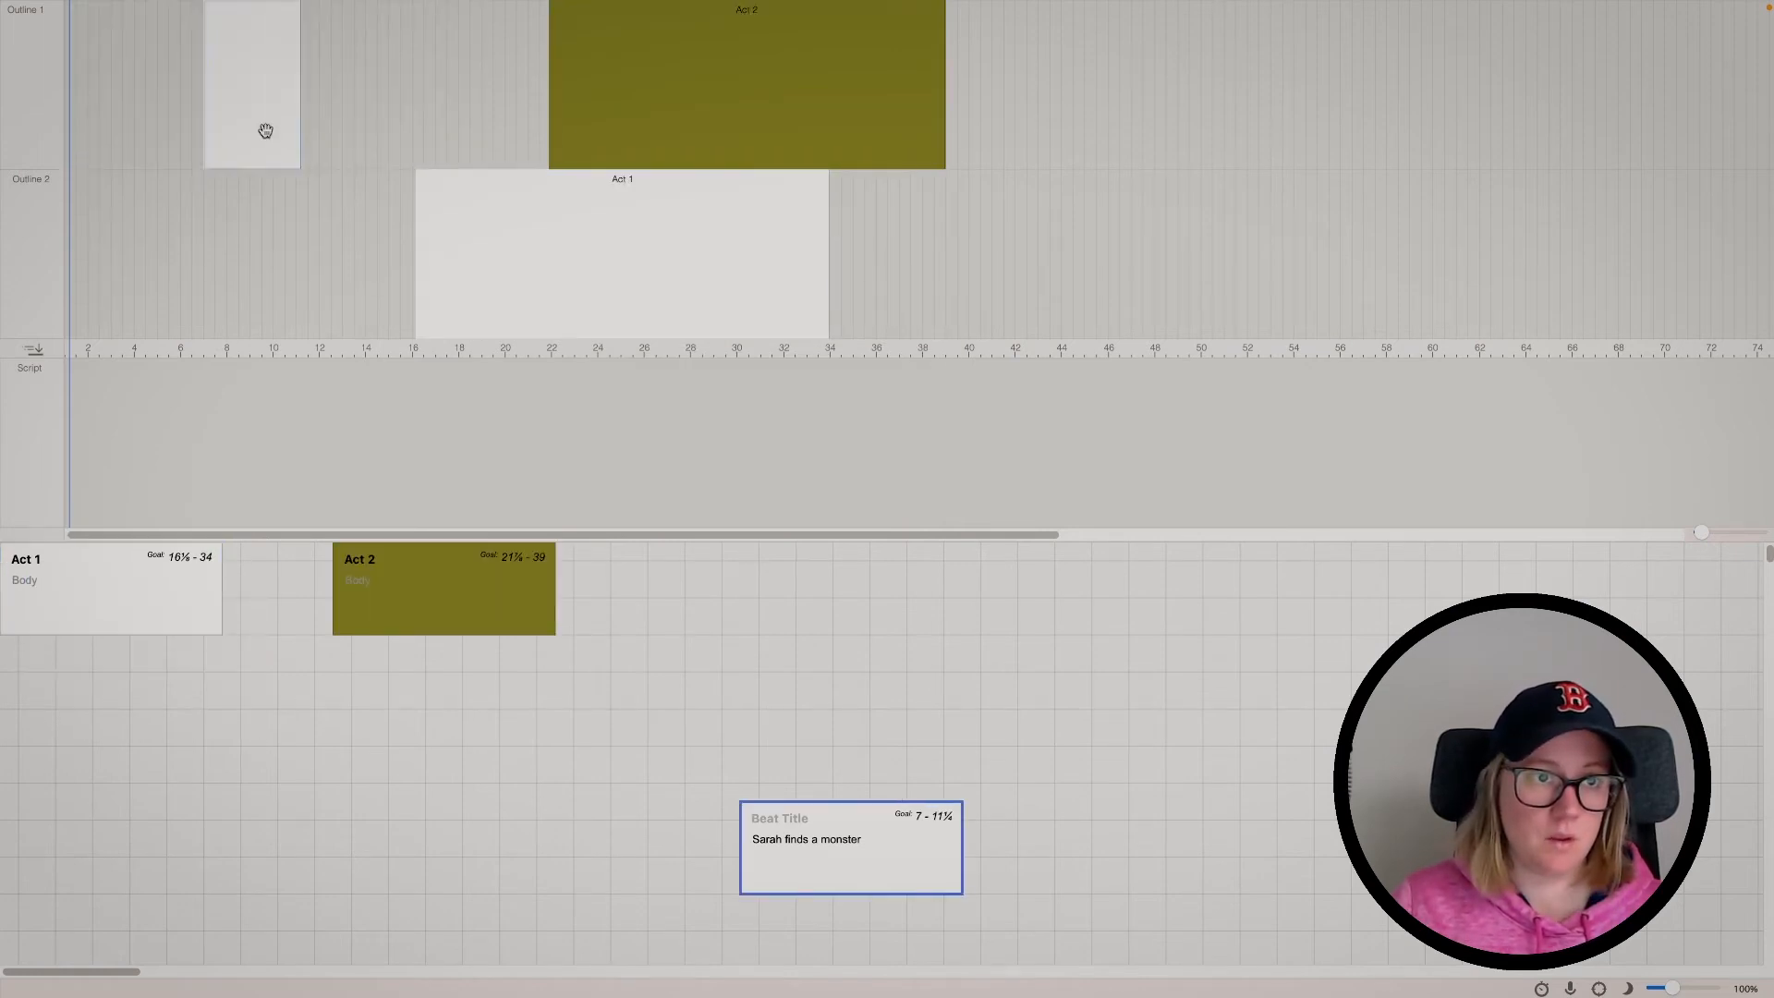
drag(267, 287, 267, 287)
drag(499, 246, 163, 48)
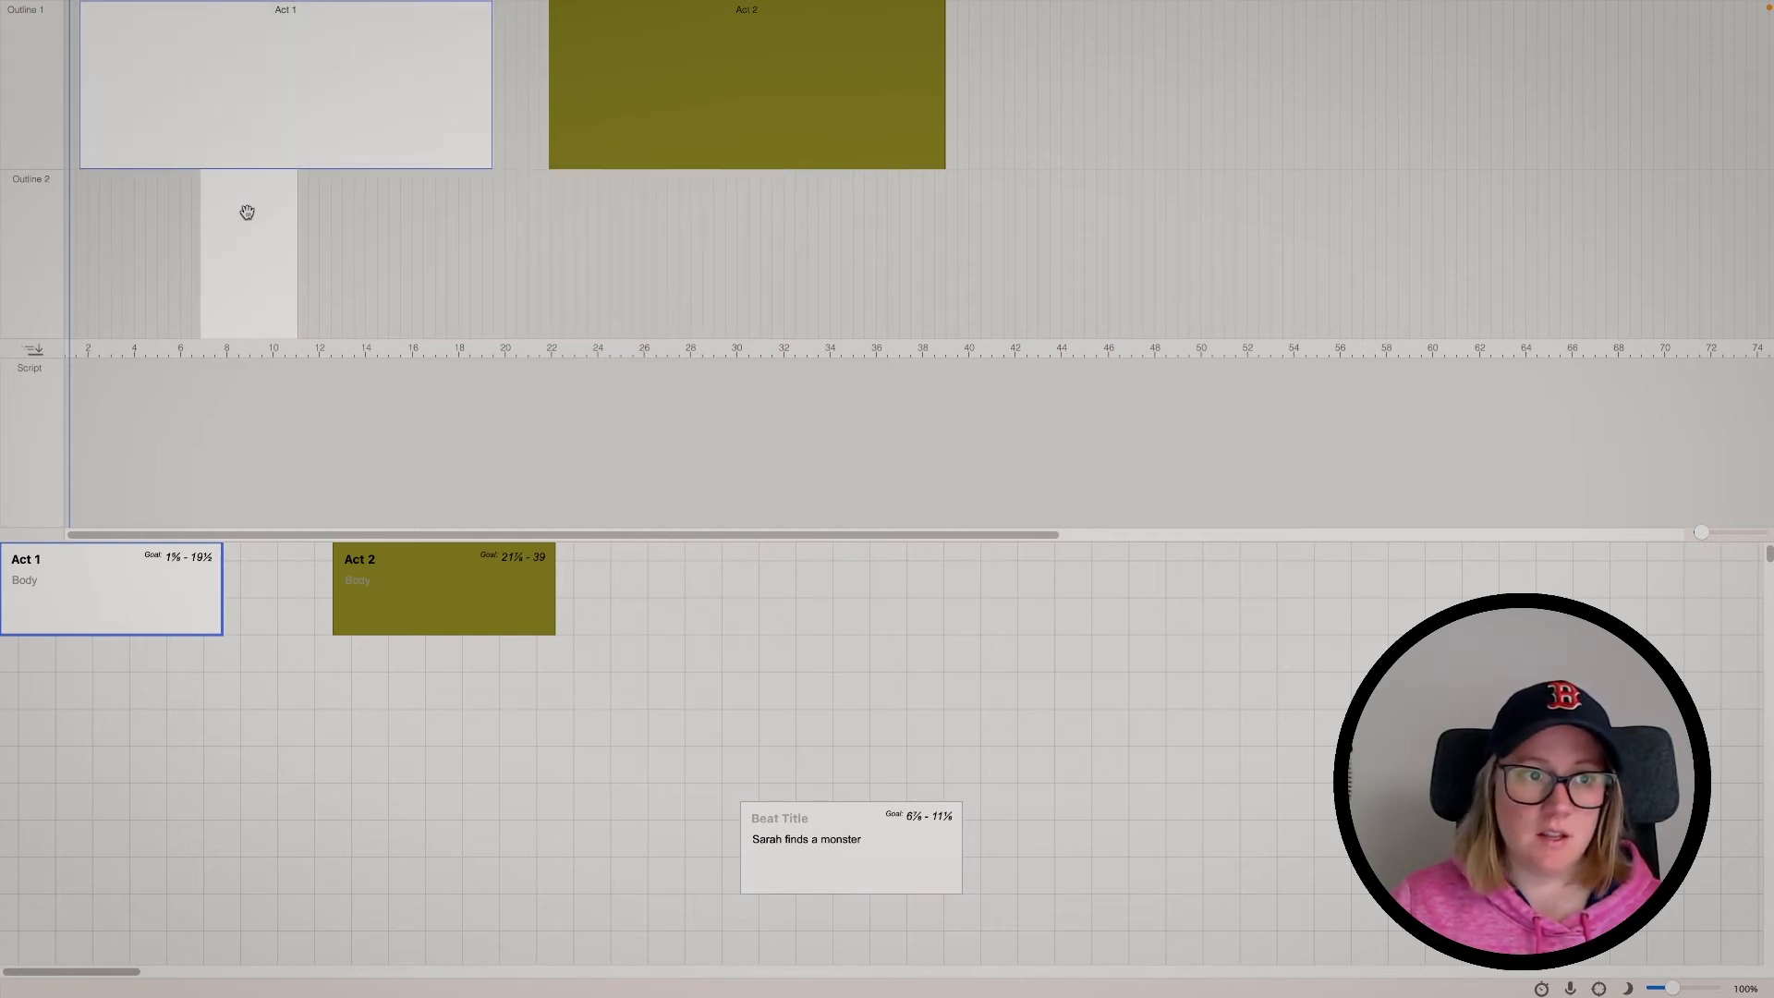
drag(246, 206, 162, 210)
Add a beat on the Outline 2 track from about page 14 to page 18 with the body text "Mary is killed"
right_click(363, 241)
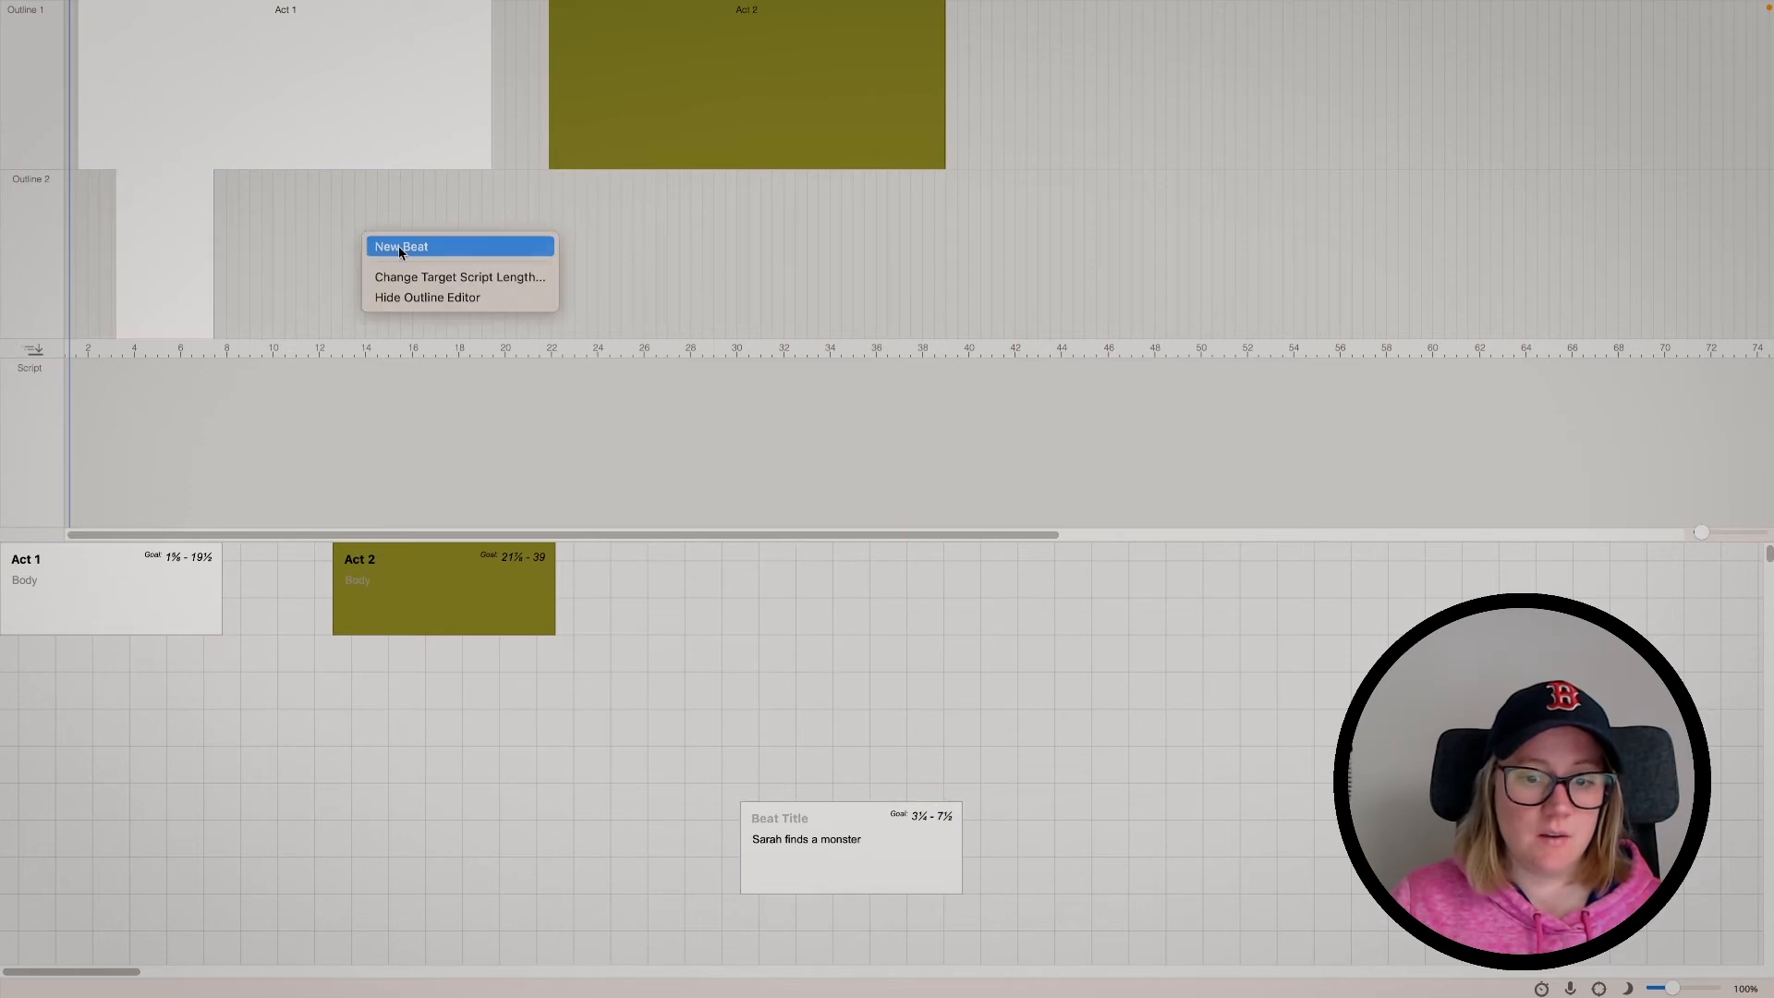
click(397, 244)
drag(172, 621, 732, 737)
drag(368, 267, 461, 266)
drag(666, 731, 594, 745)
text(M)
key(BackSpace)
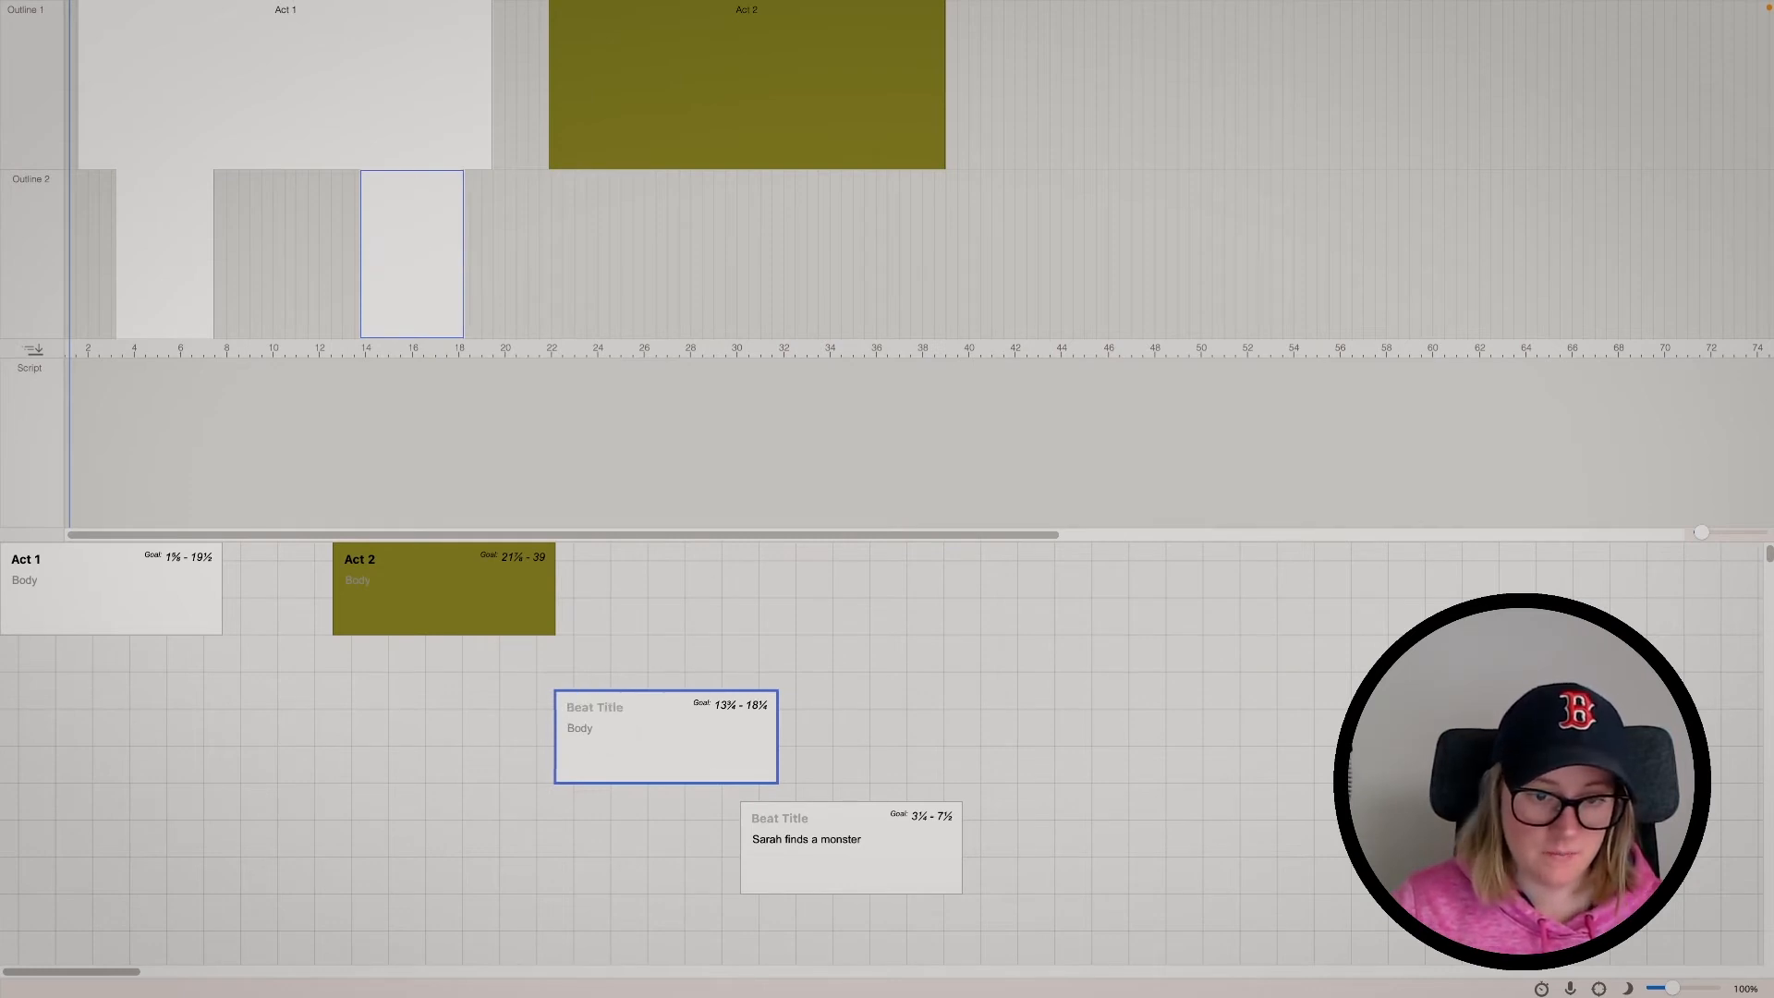
text(Mary is killed)
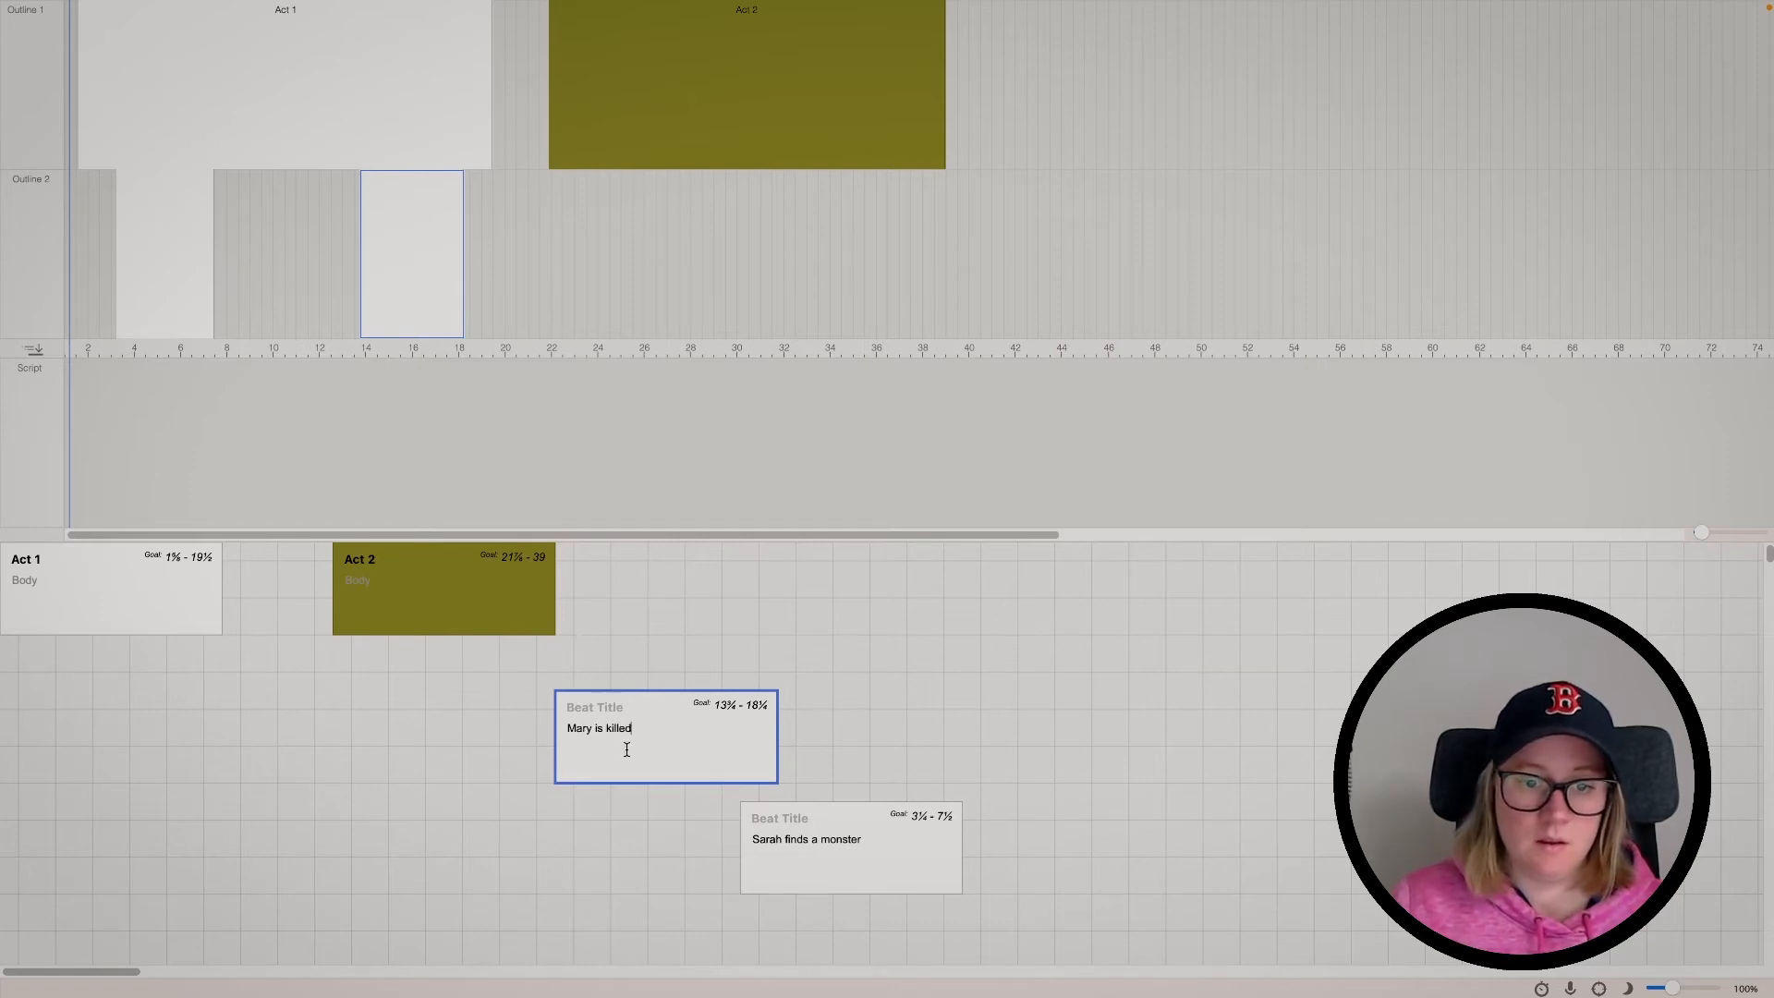
Move the "Mary is killed" beat beneath "Act 2" near page 34 on Outline 2, and align its card beside the monster card on the Beat Board
drag(413, 293, 874, 312)
drag(690, 763, 1155, 889)
drag(912, 870, 722, 824)
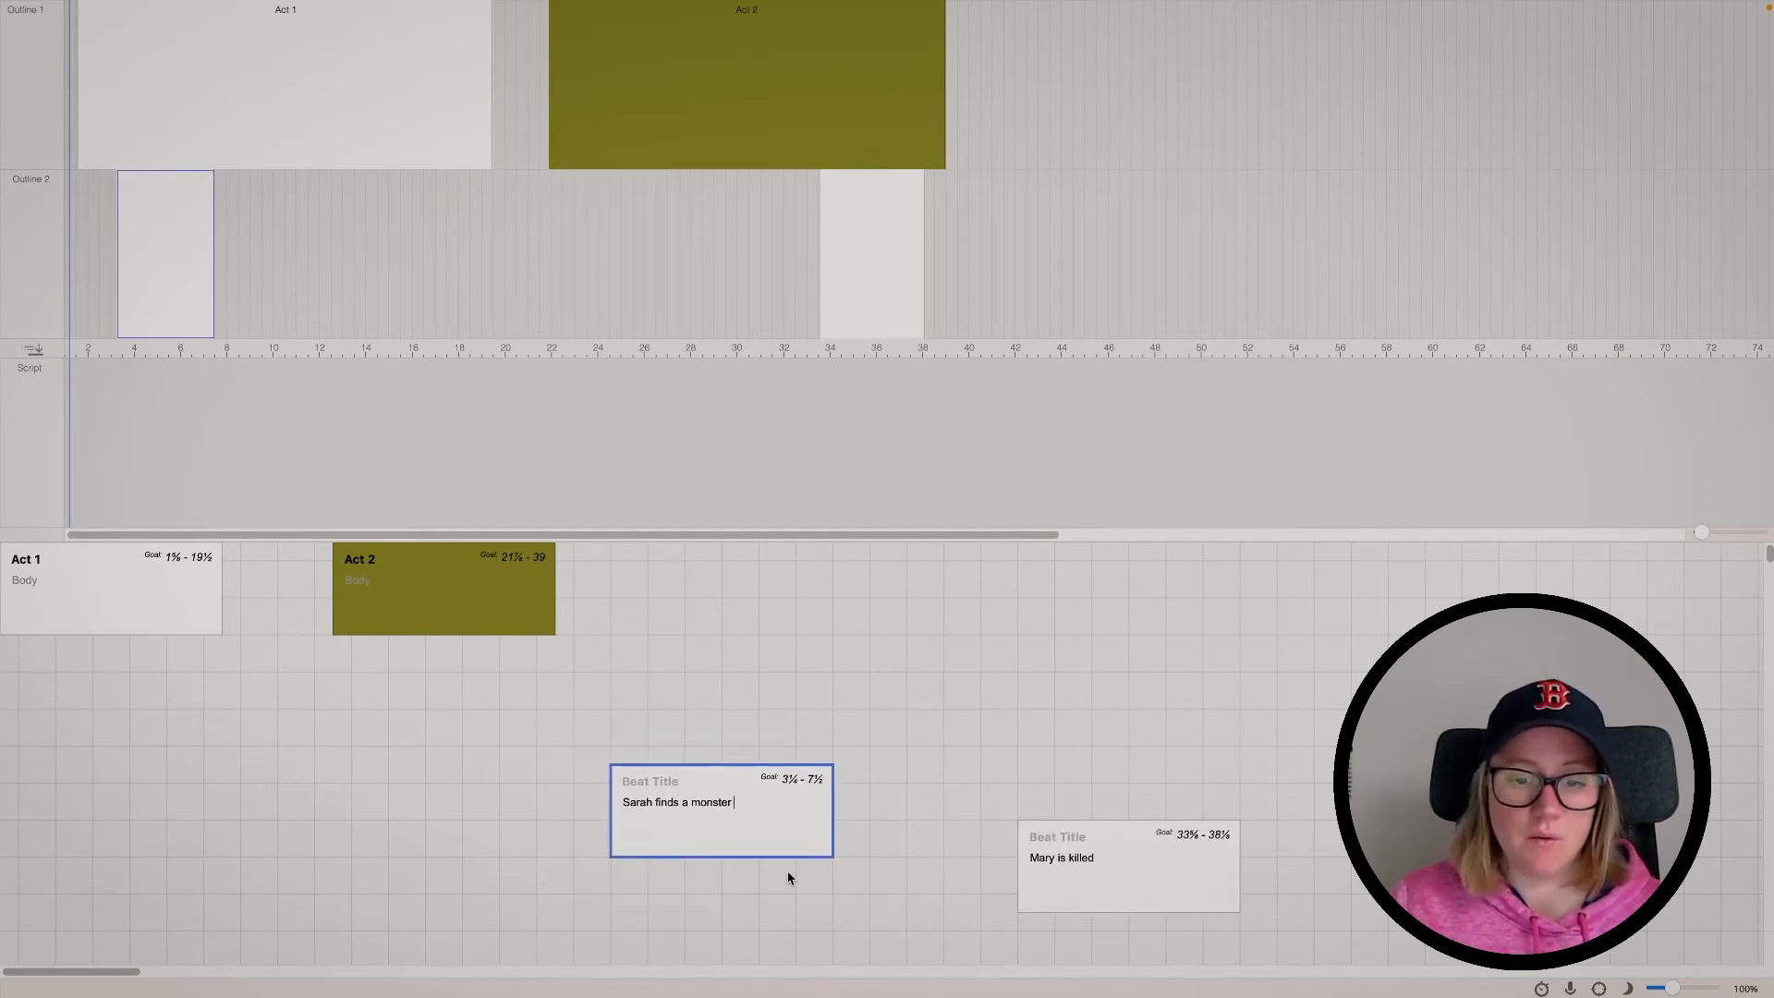
drag(764, 828, 635, 772)
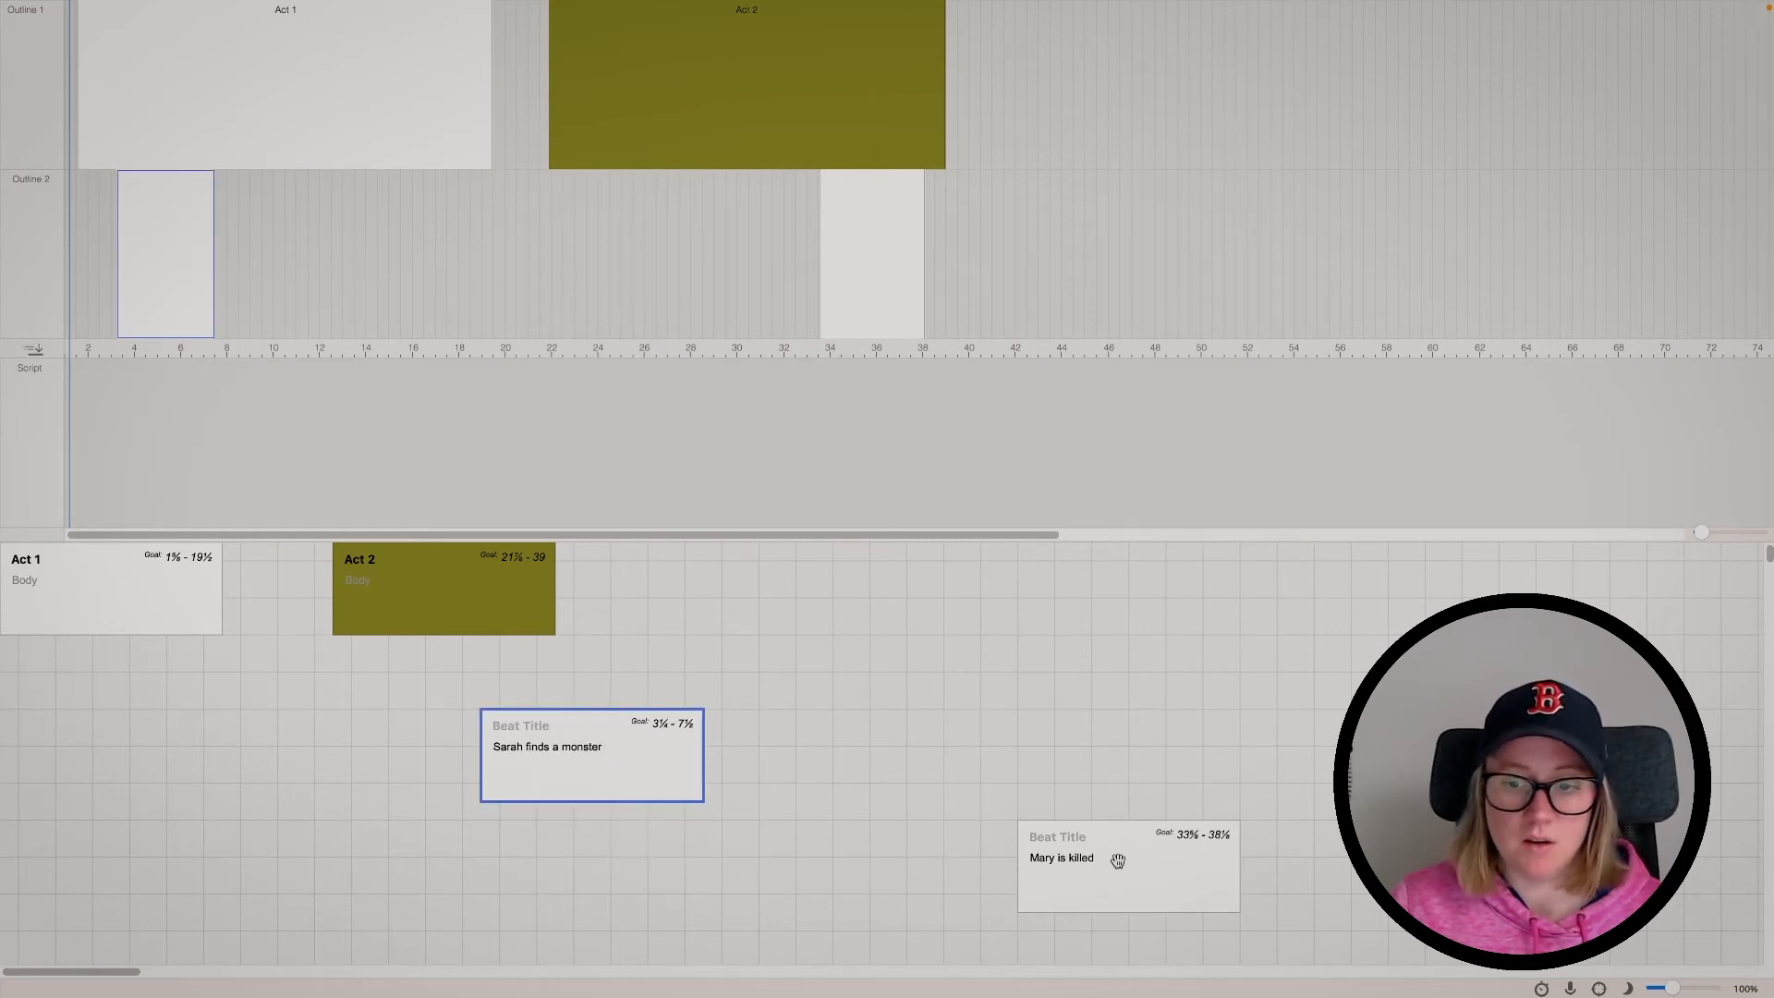
drag(1117, 851, 849, 746)
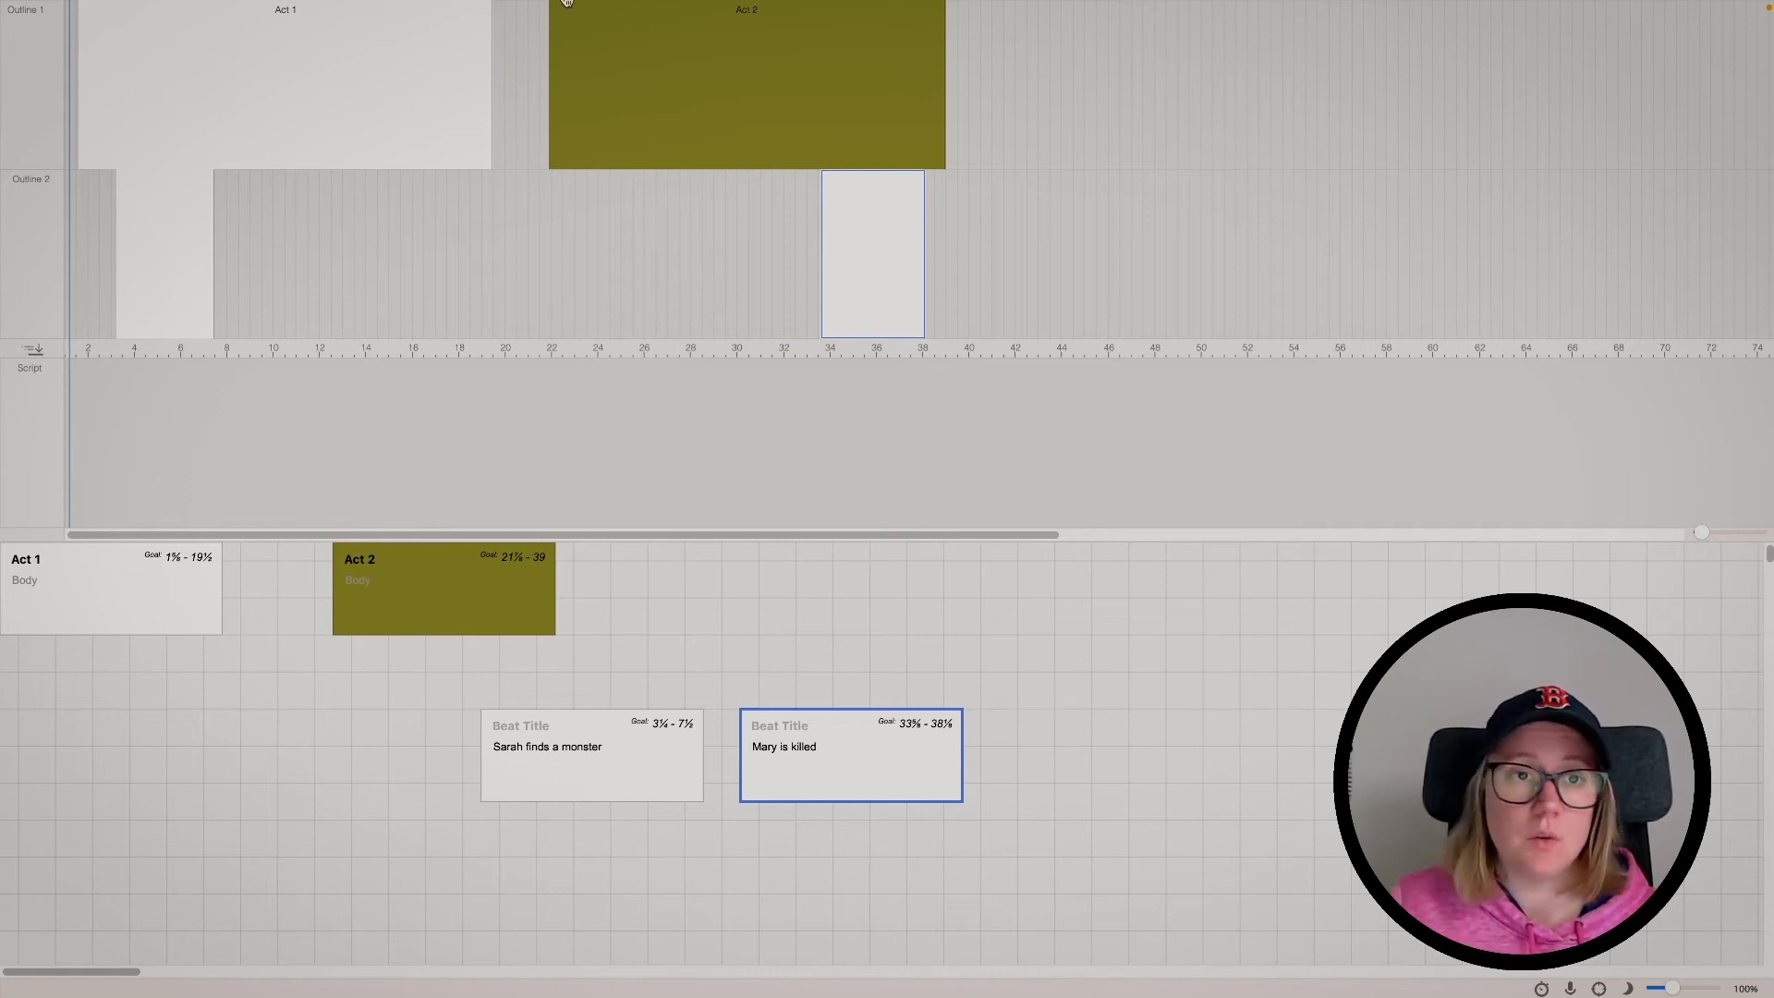
Split the workspace vertically into two panels and shrink the outline editor to a narrow strip
mouse_move(567, 1)
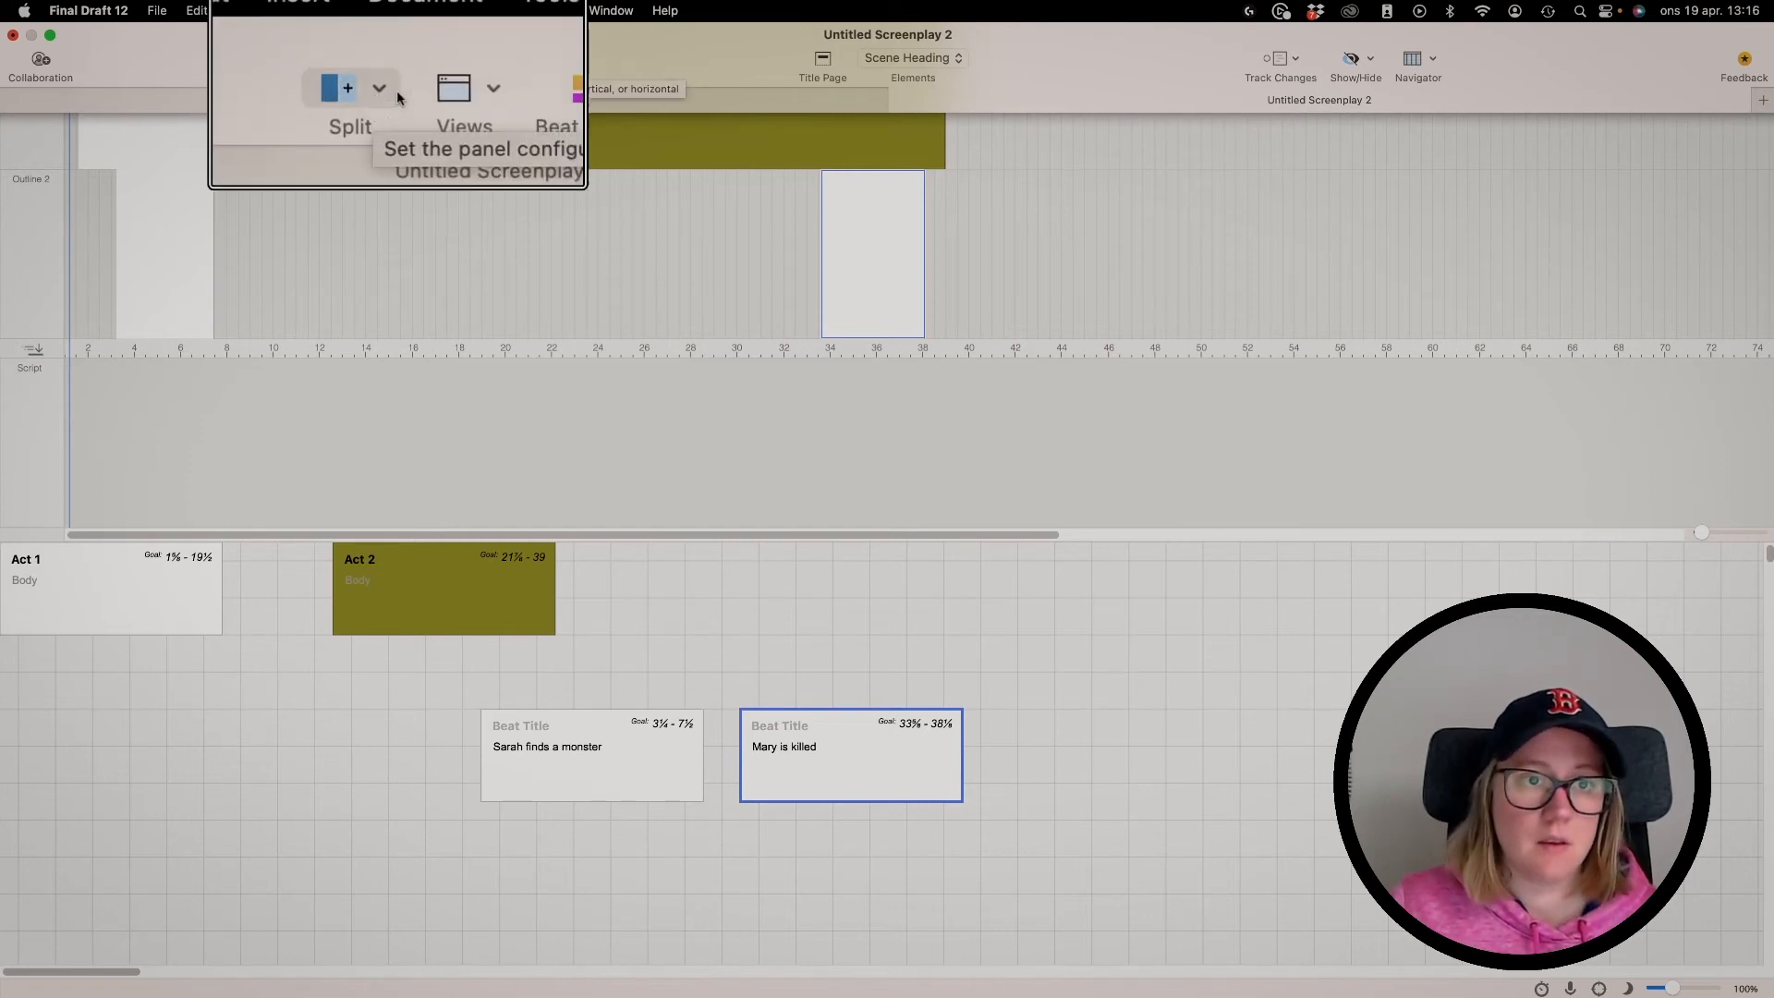
click(387, 64)
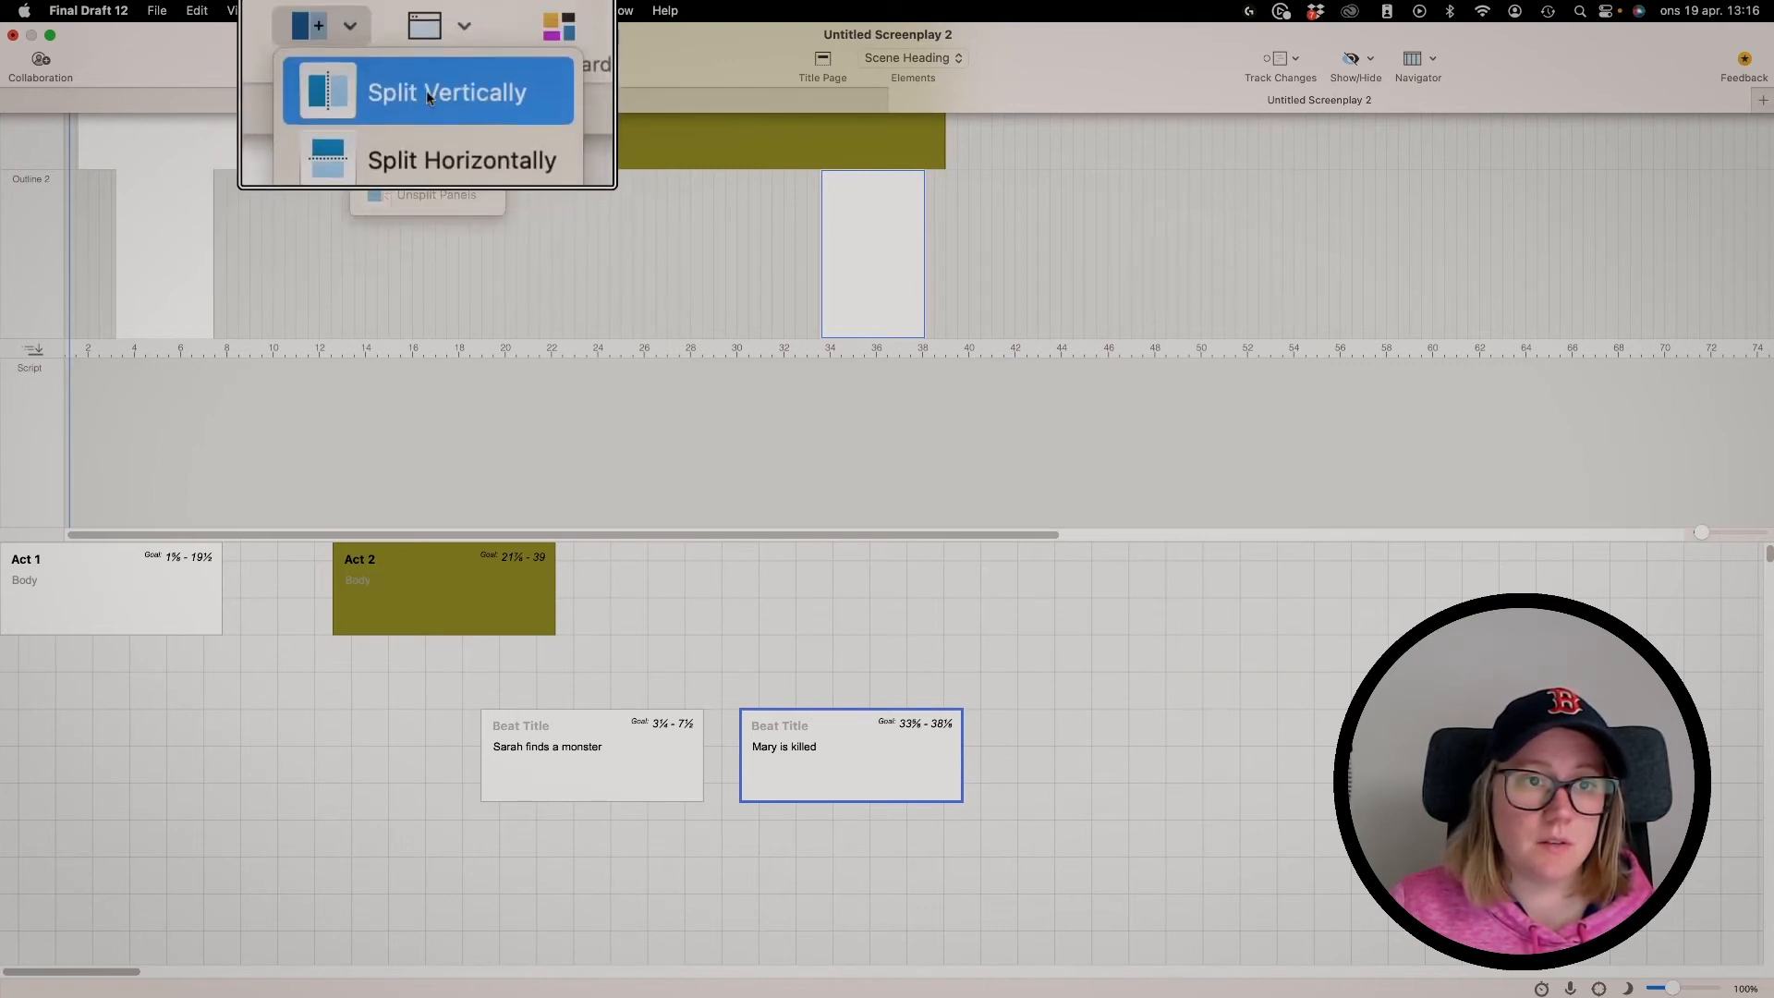
click(427, 97)
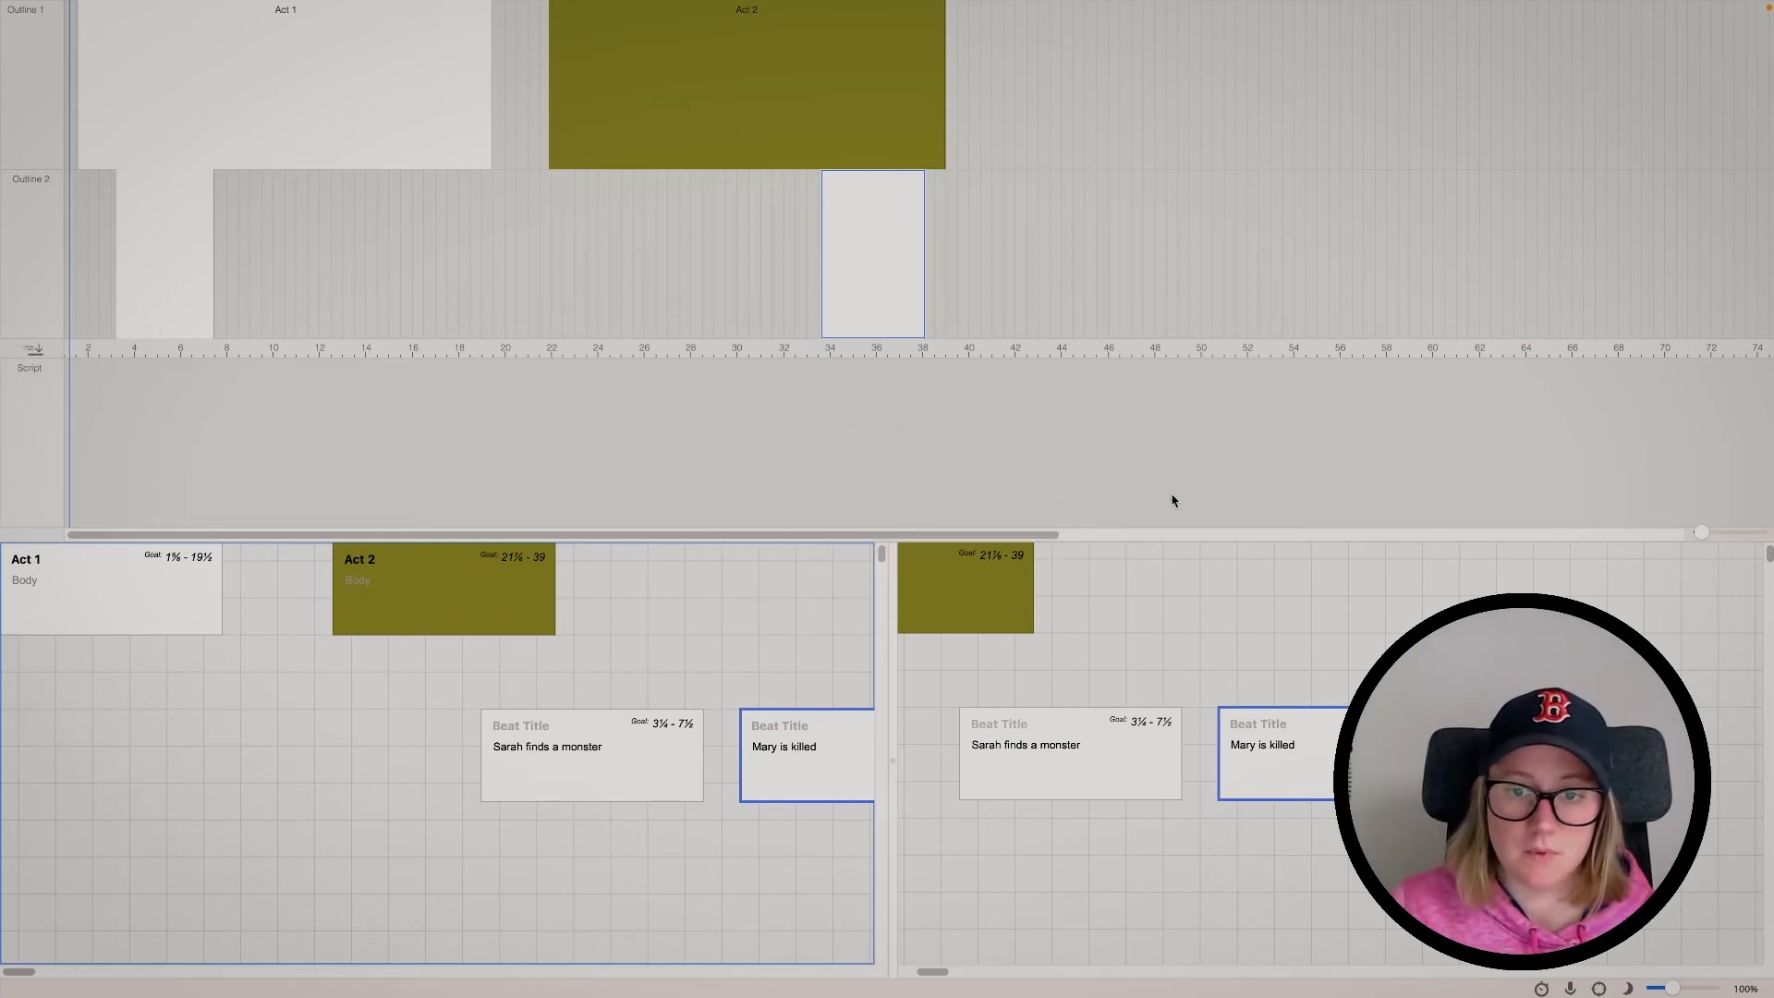
click(1142, 640)
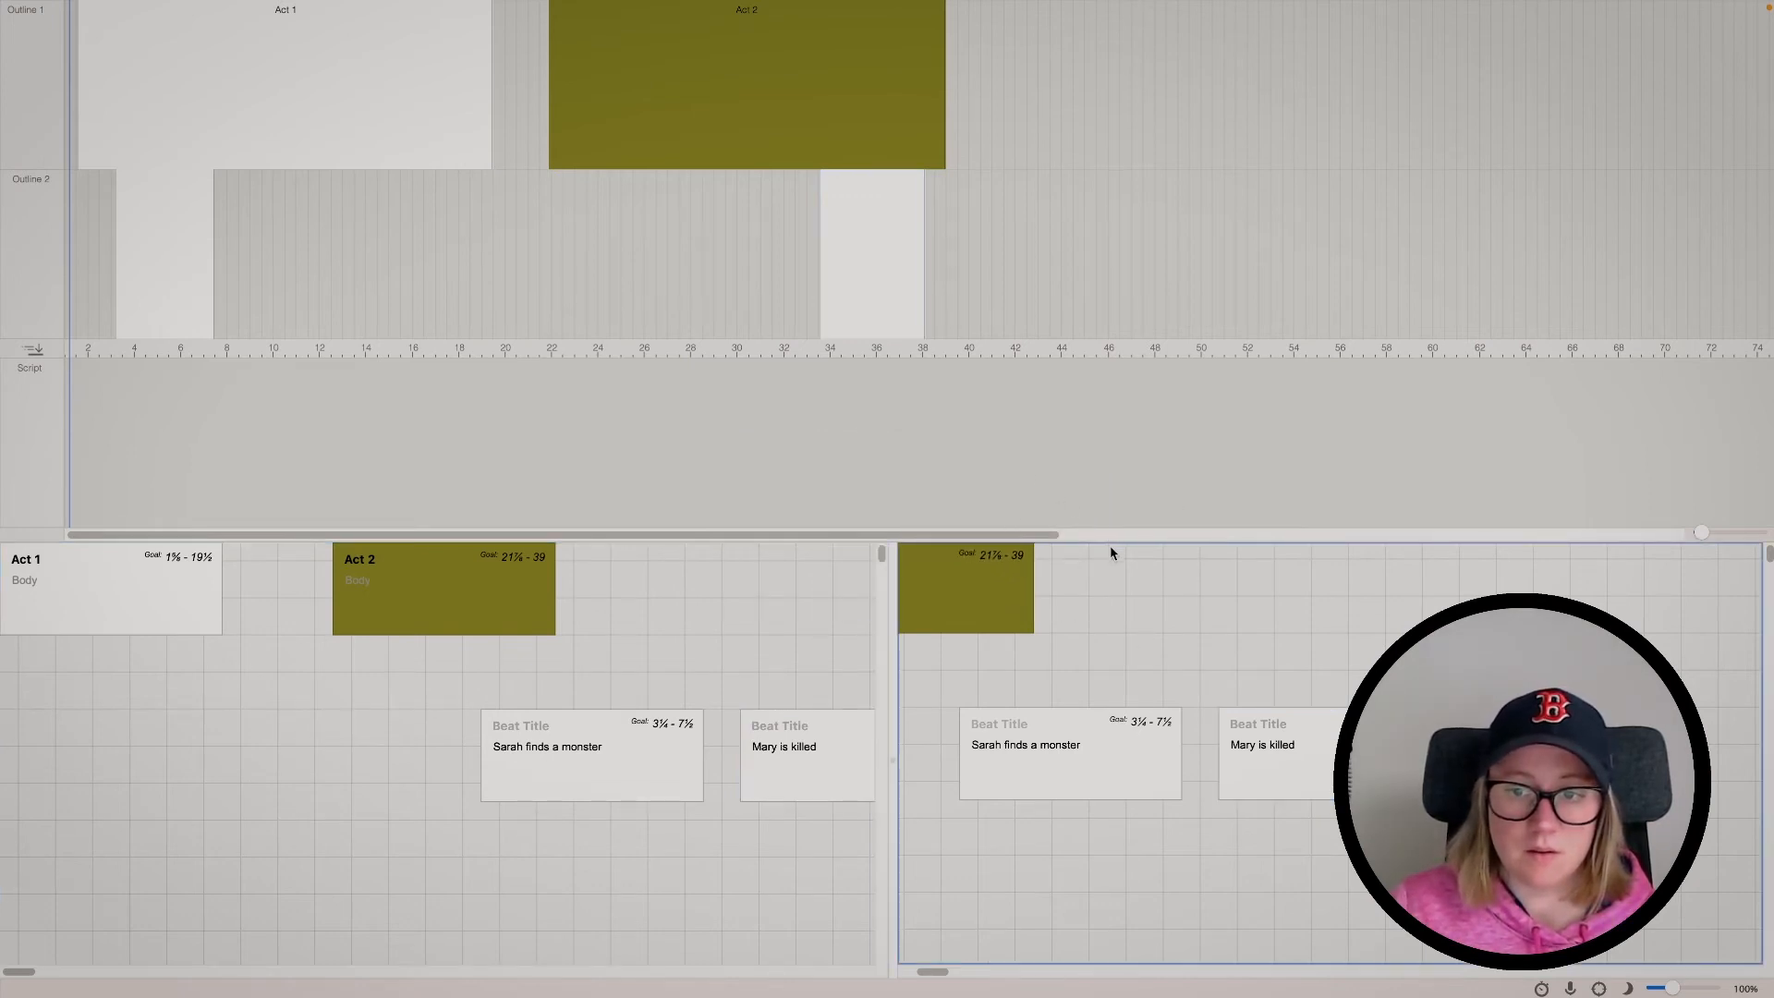
drag(1115, 539, 1090, 125)
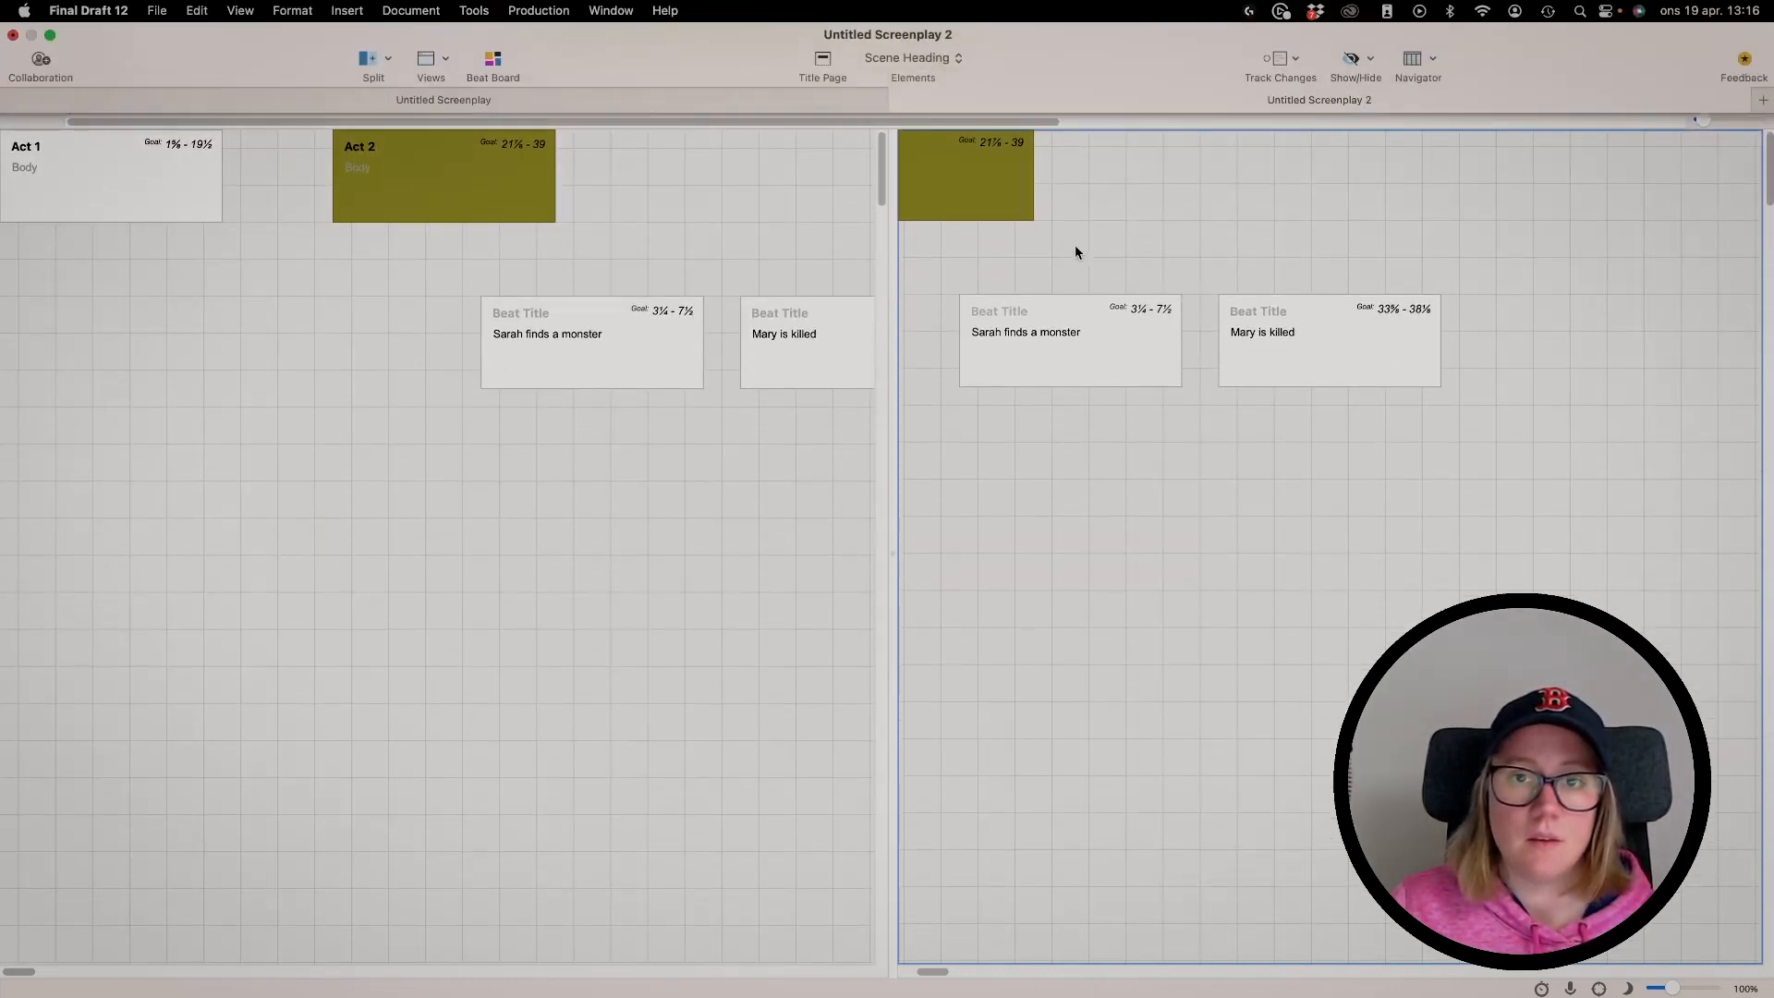
Show the script in Page View in the second panel, and widen that panel slightly against the Beat Board
click(452, 61)
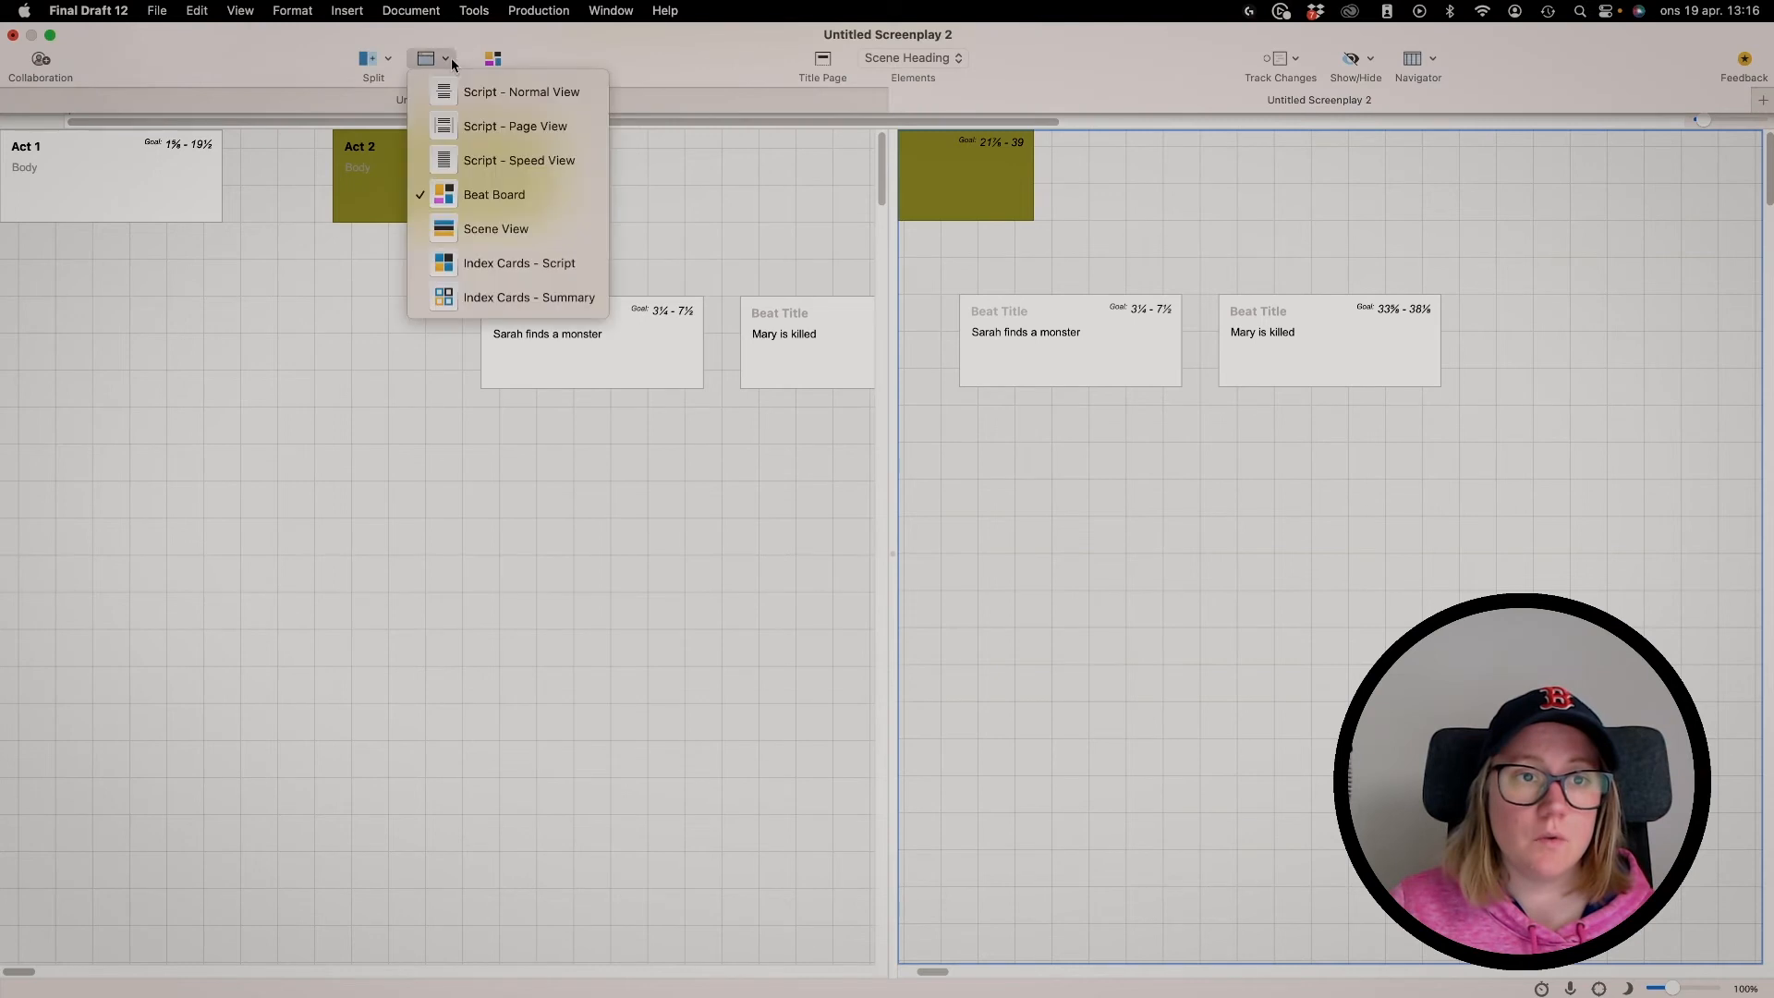
click(443, 126)
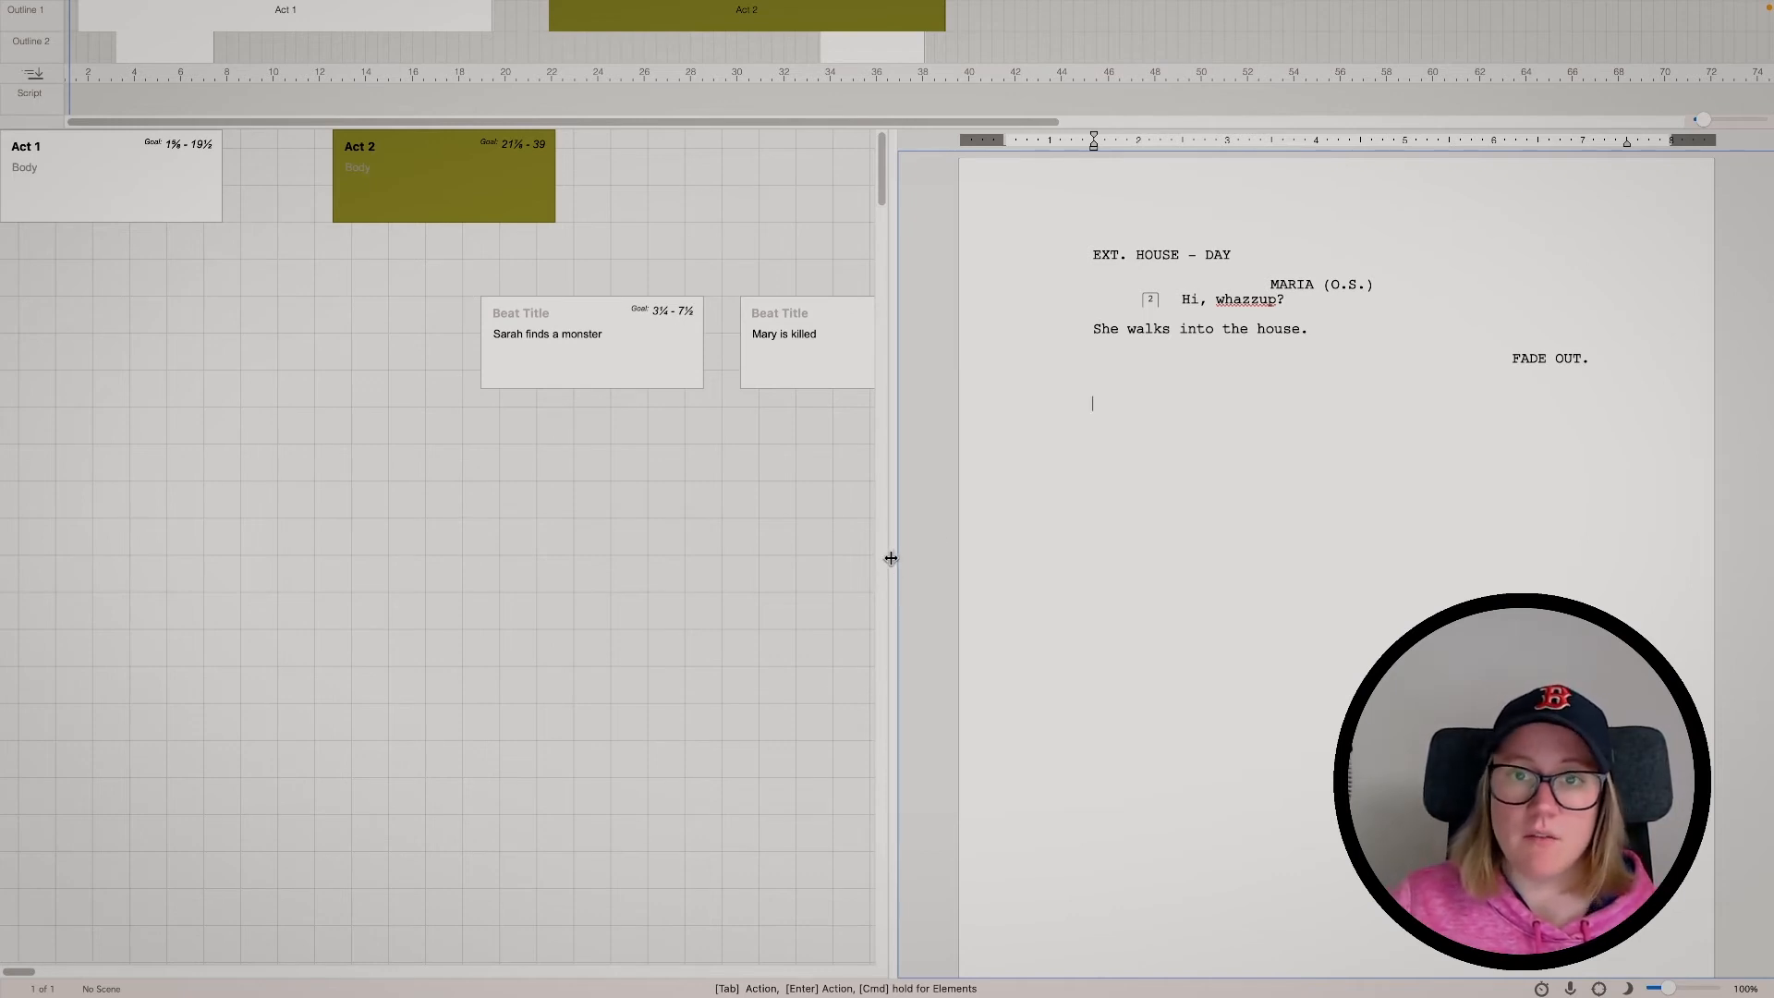
drag(891, 557, 793, 549)
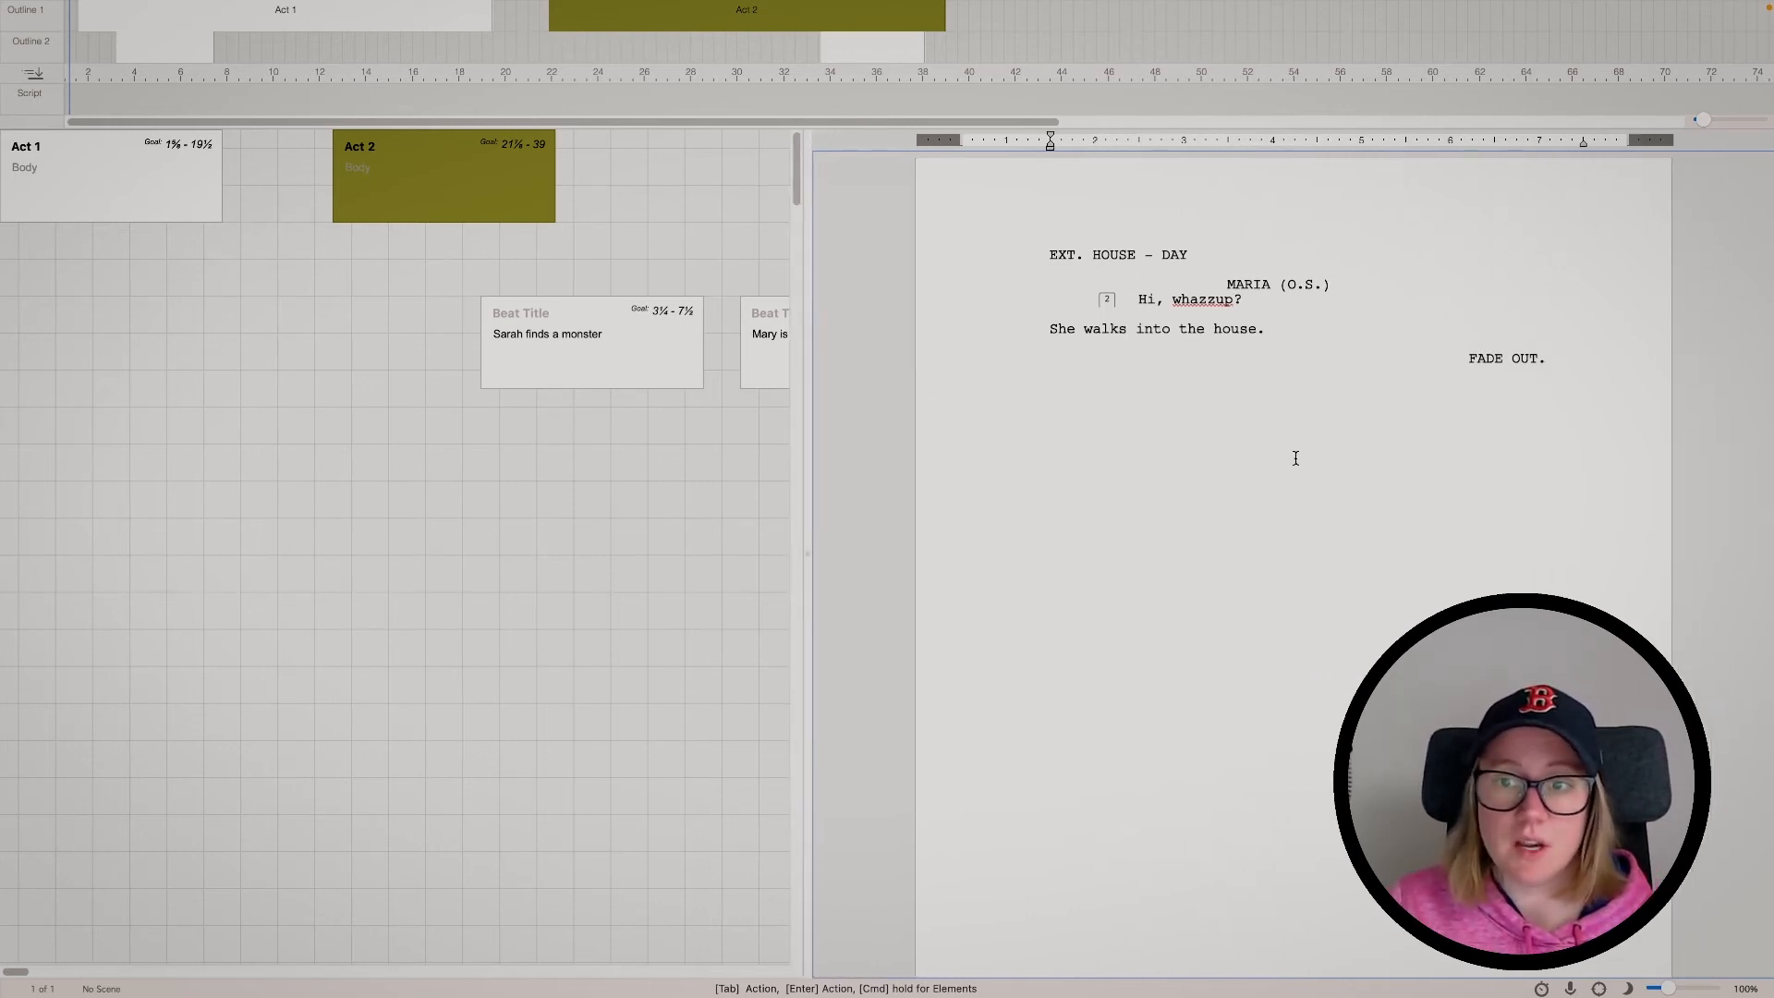
click(287, 302)
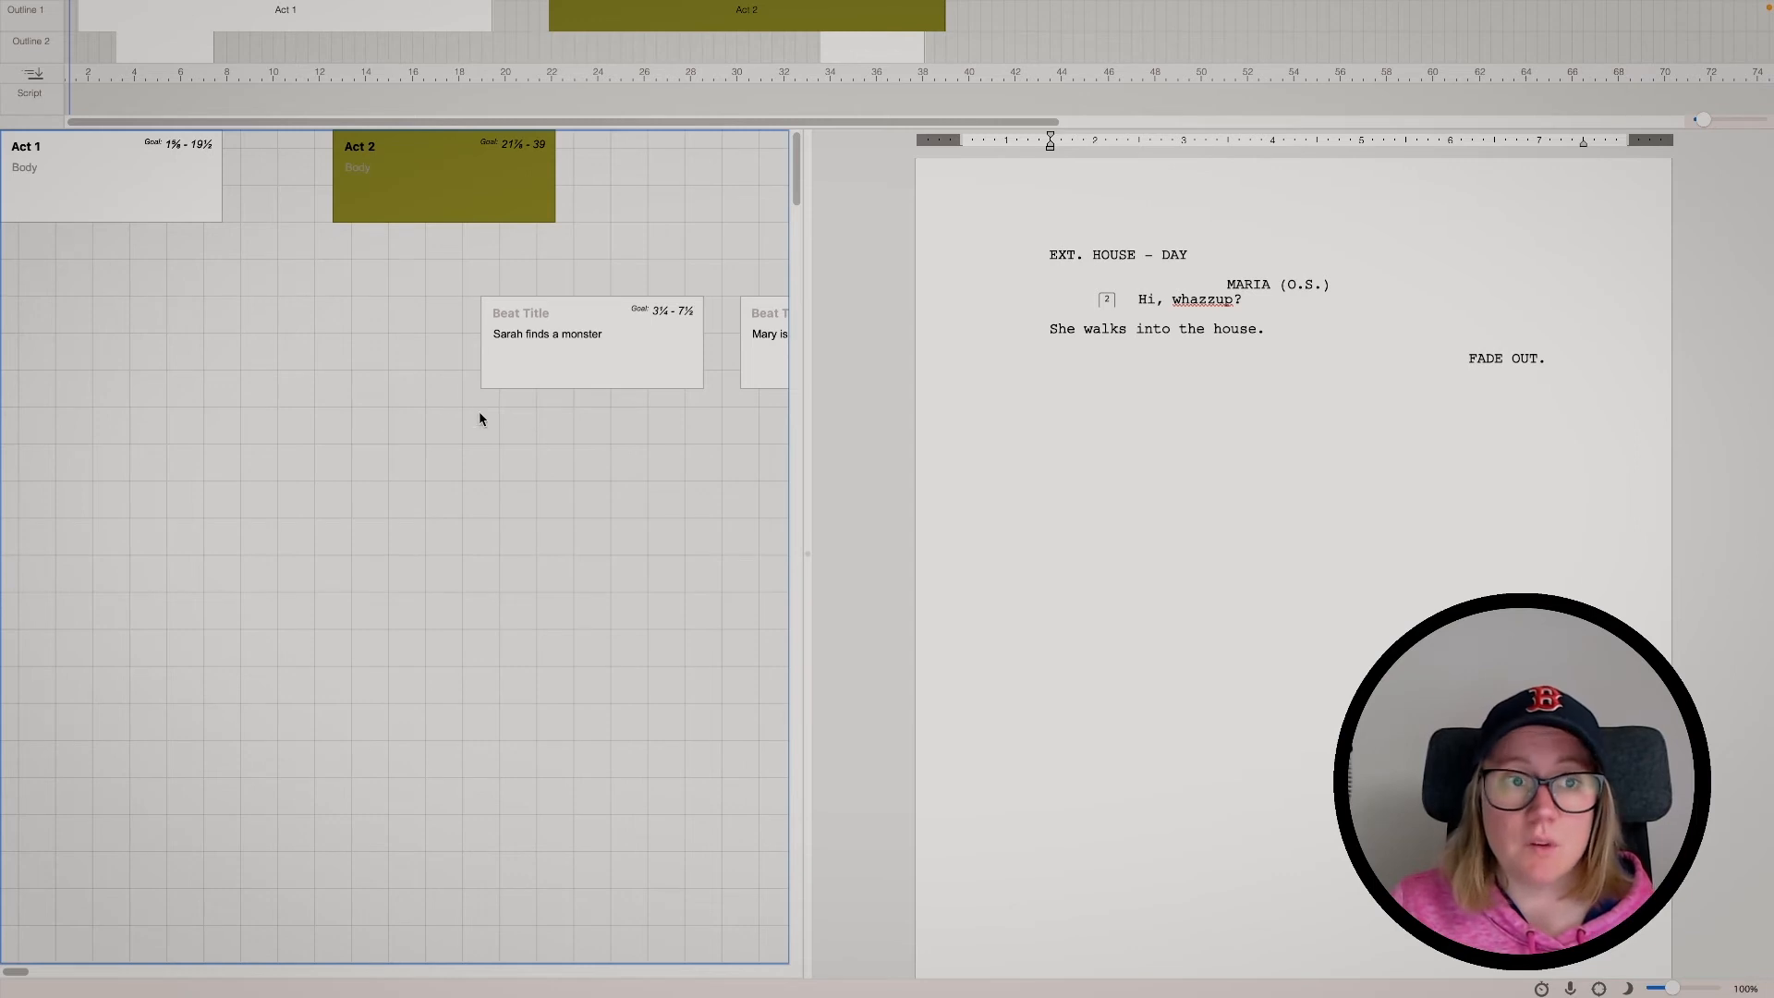
click(1109, 406)
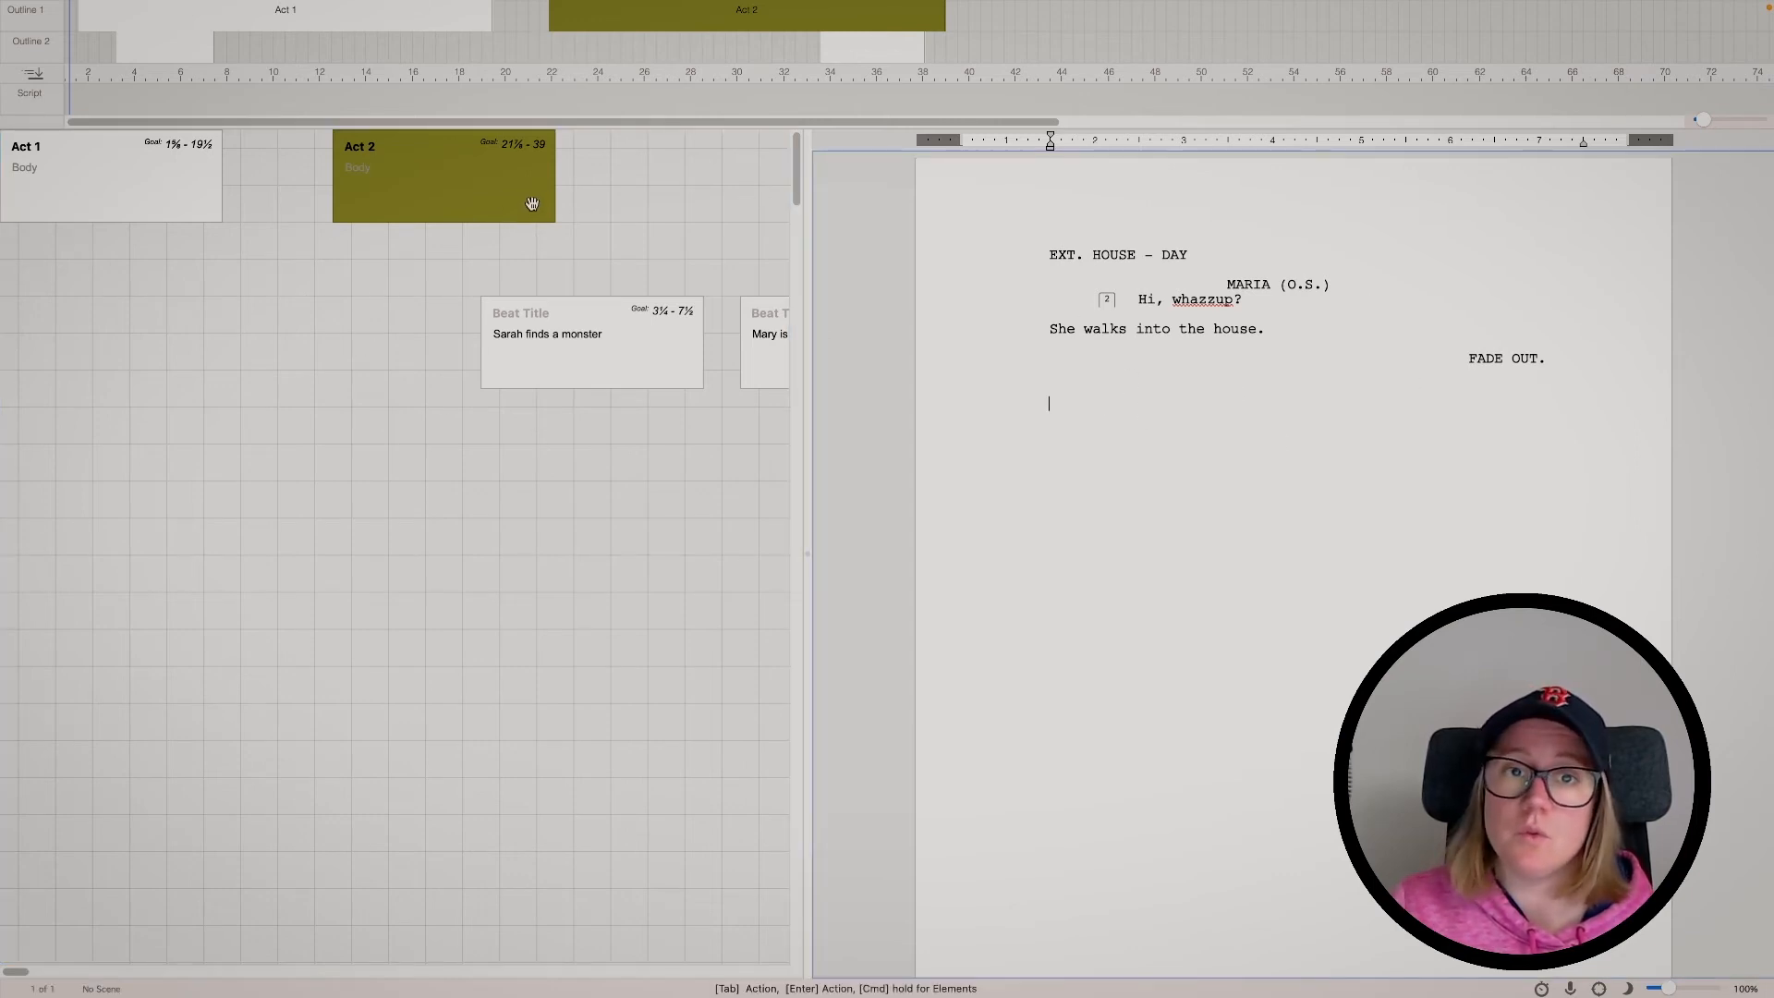
Change the workspace to a horizontal split and swap the panels so the script sits above the Beat Board
mouse_move(592, 5)
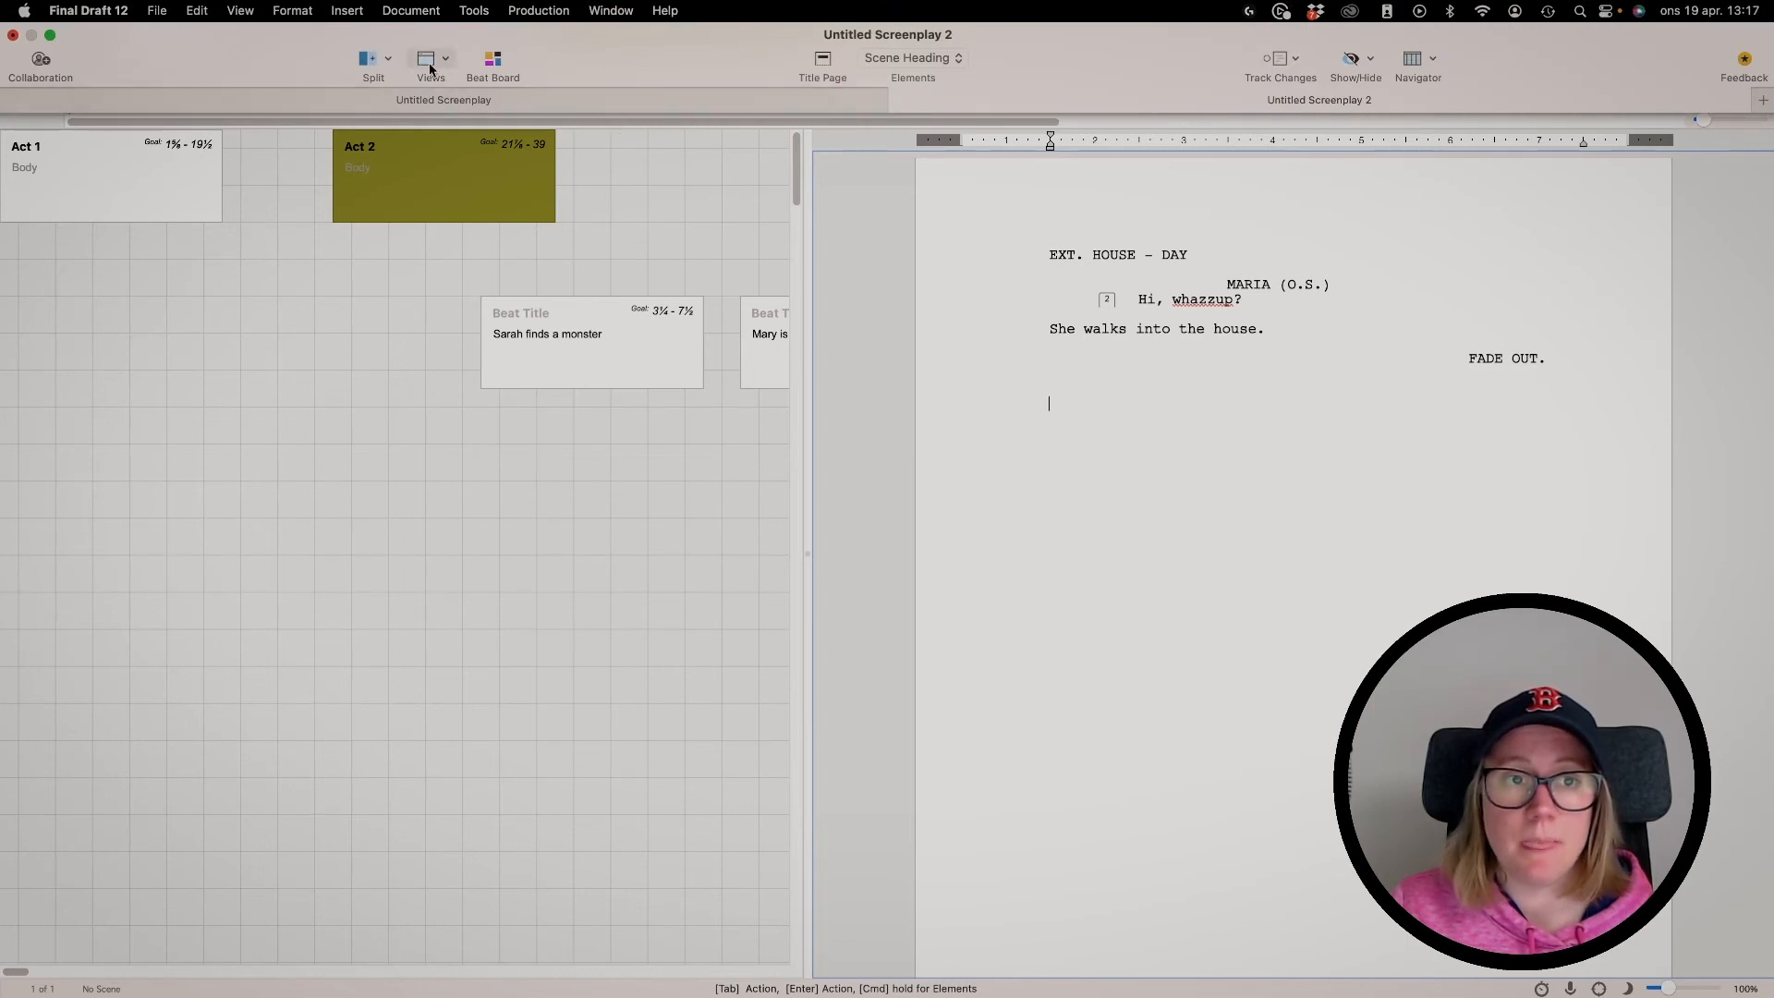
click(389, 60)
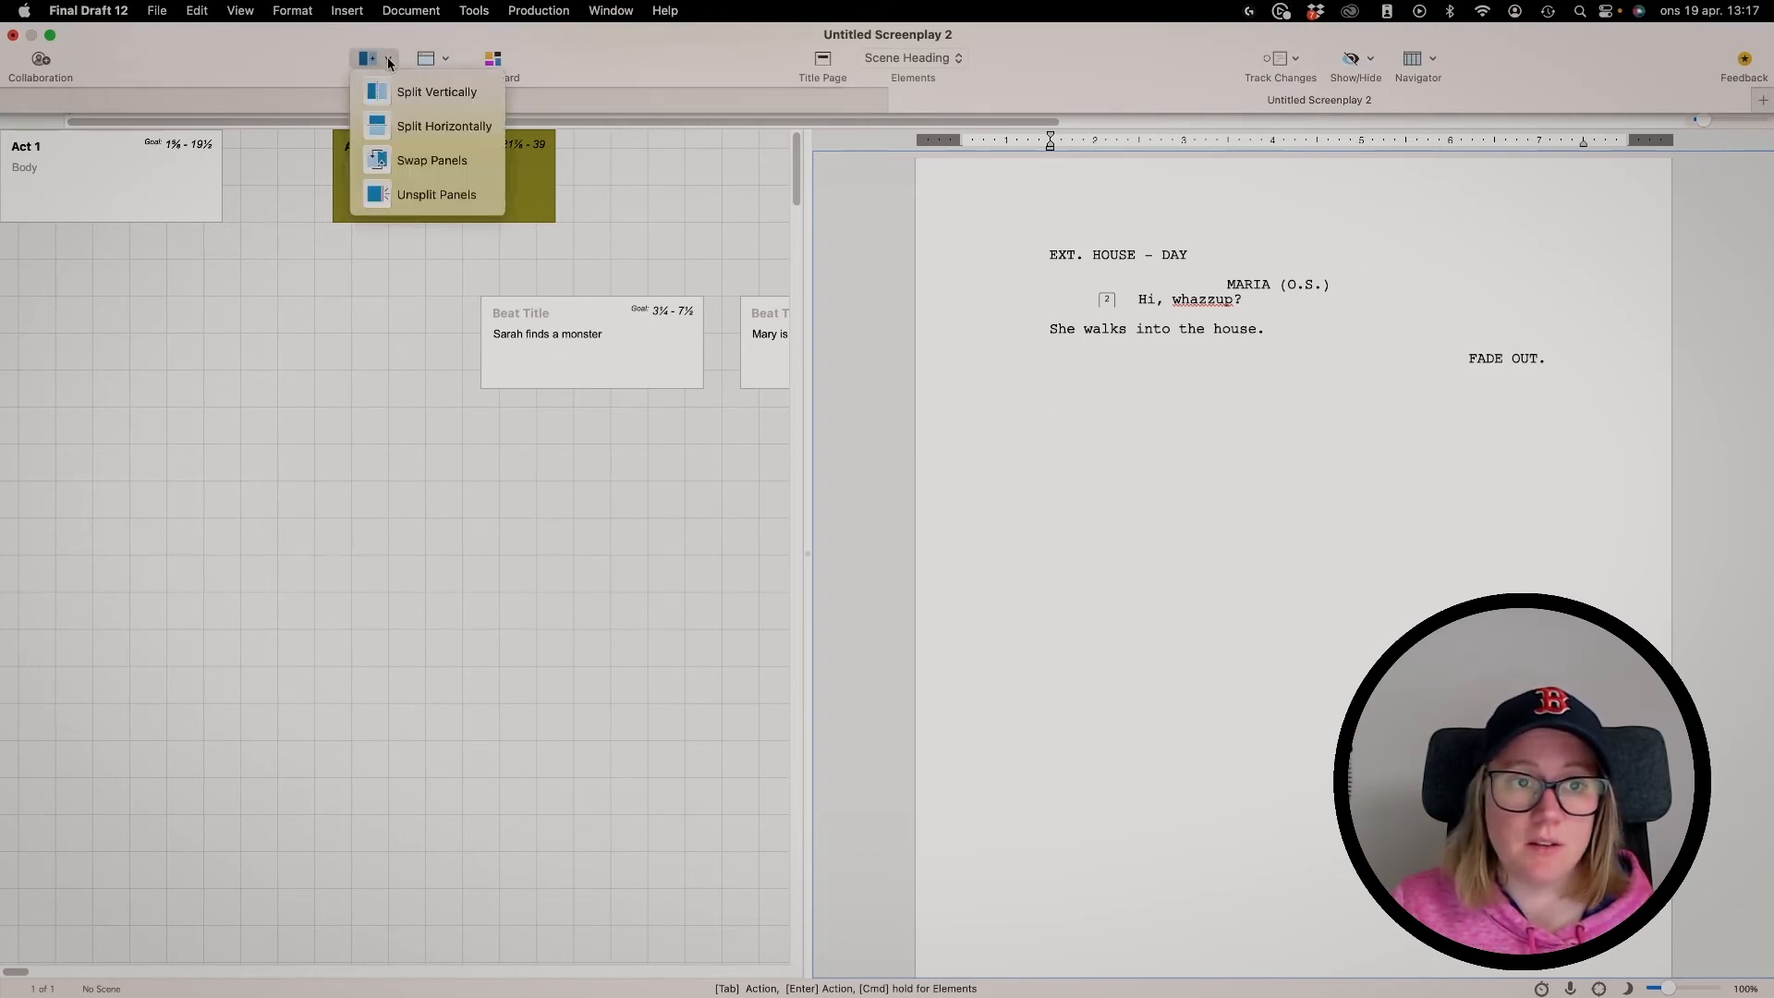
click(416, 126)
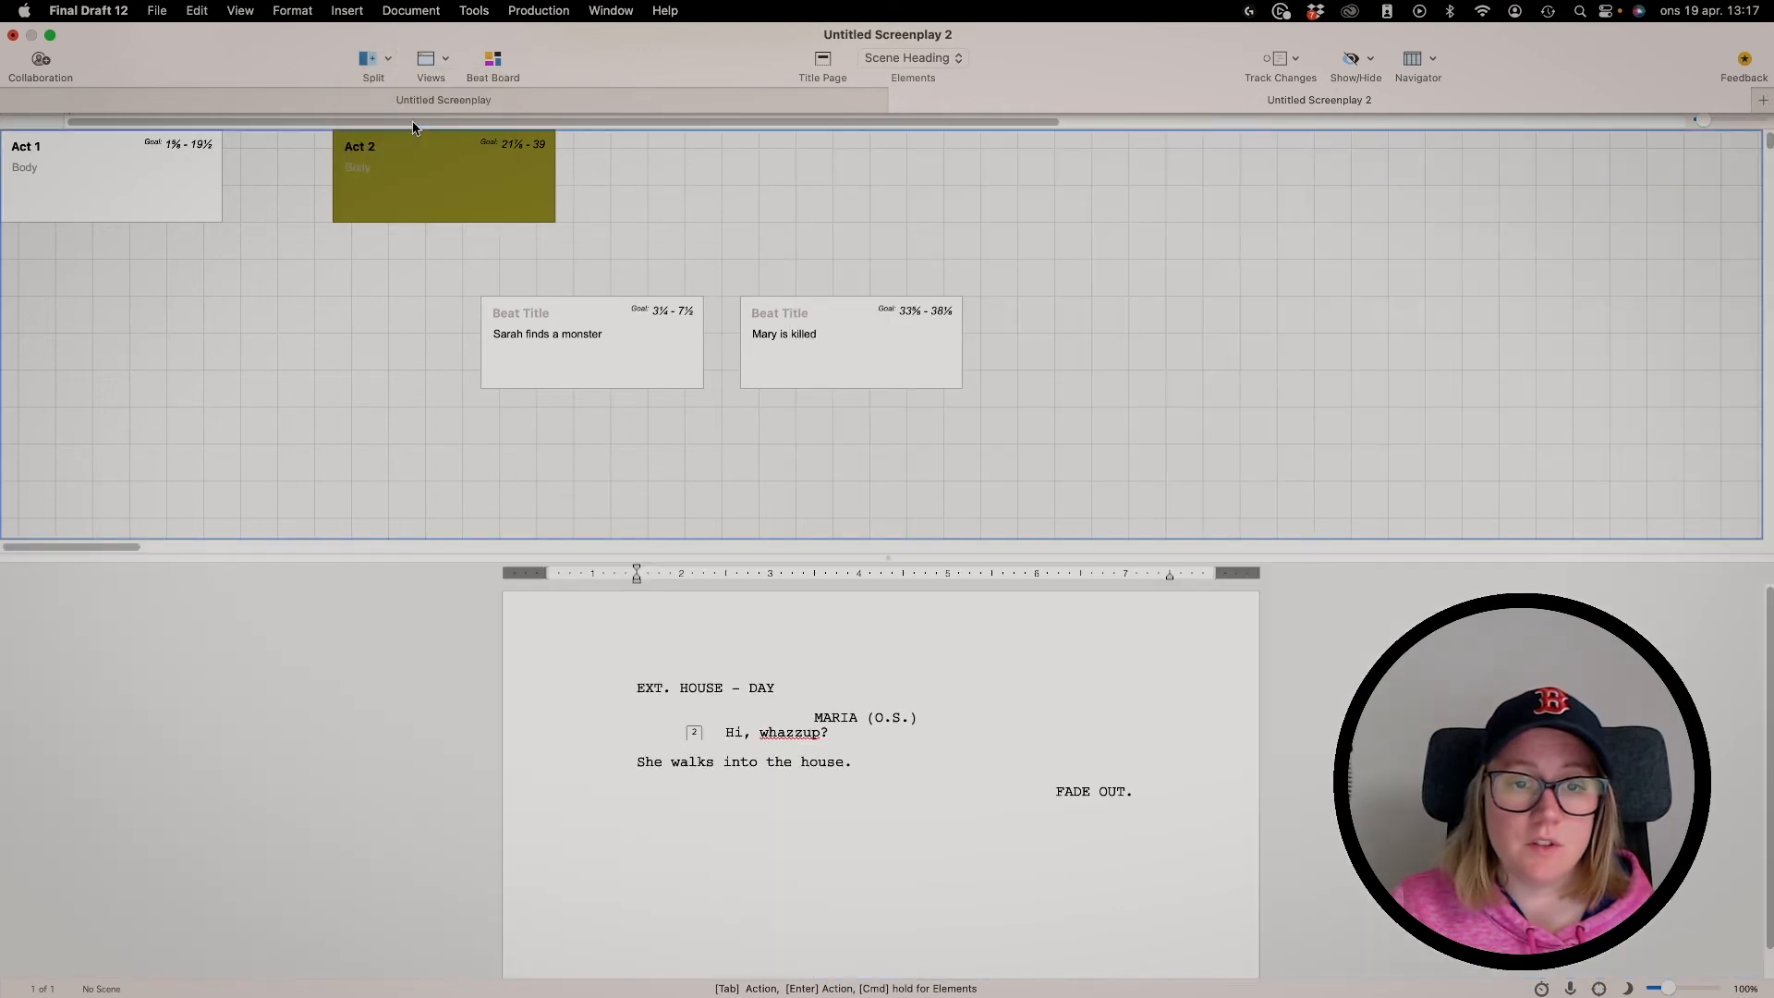
click(392, 59)
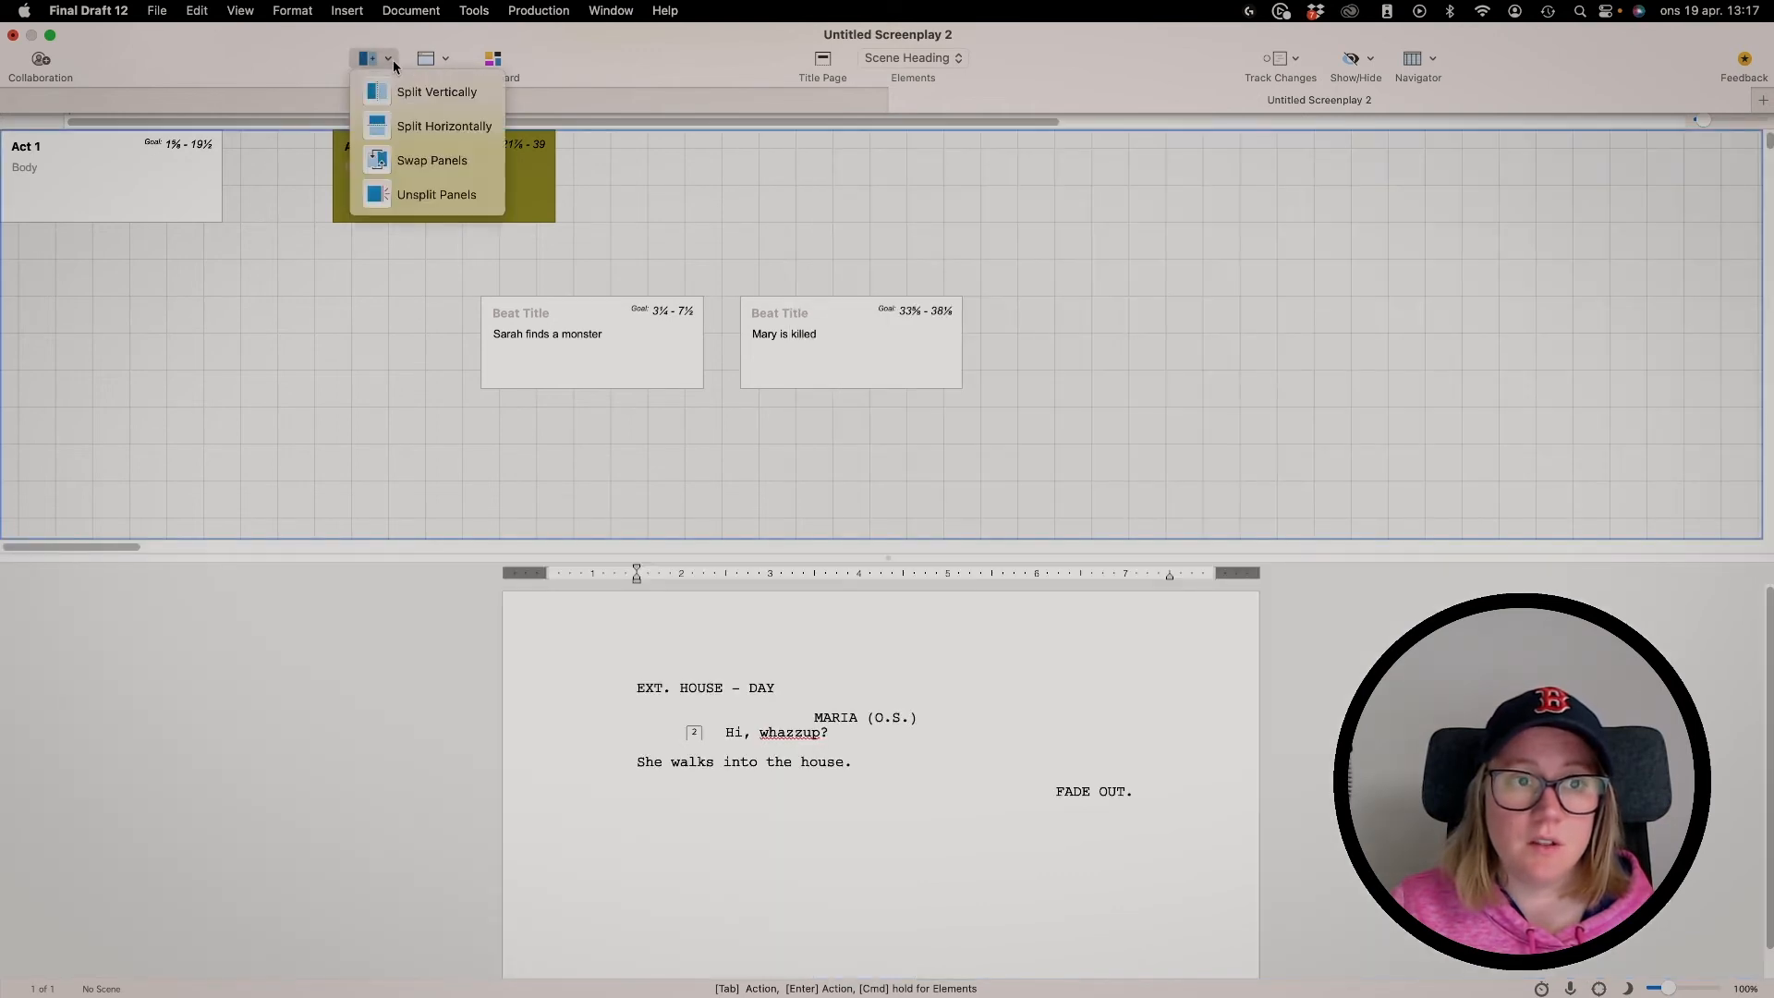
click(451, 170)
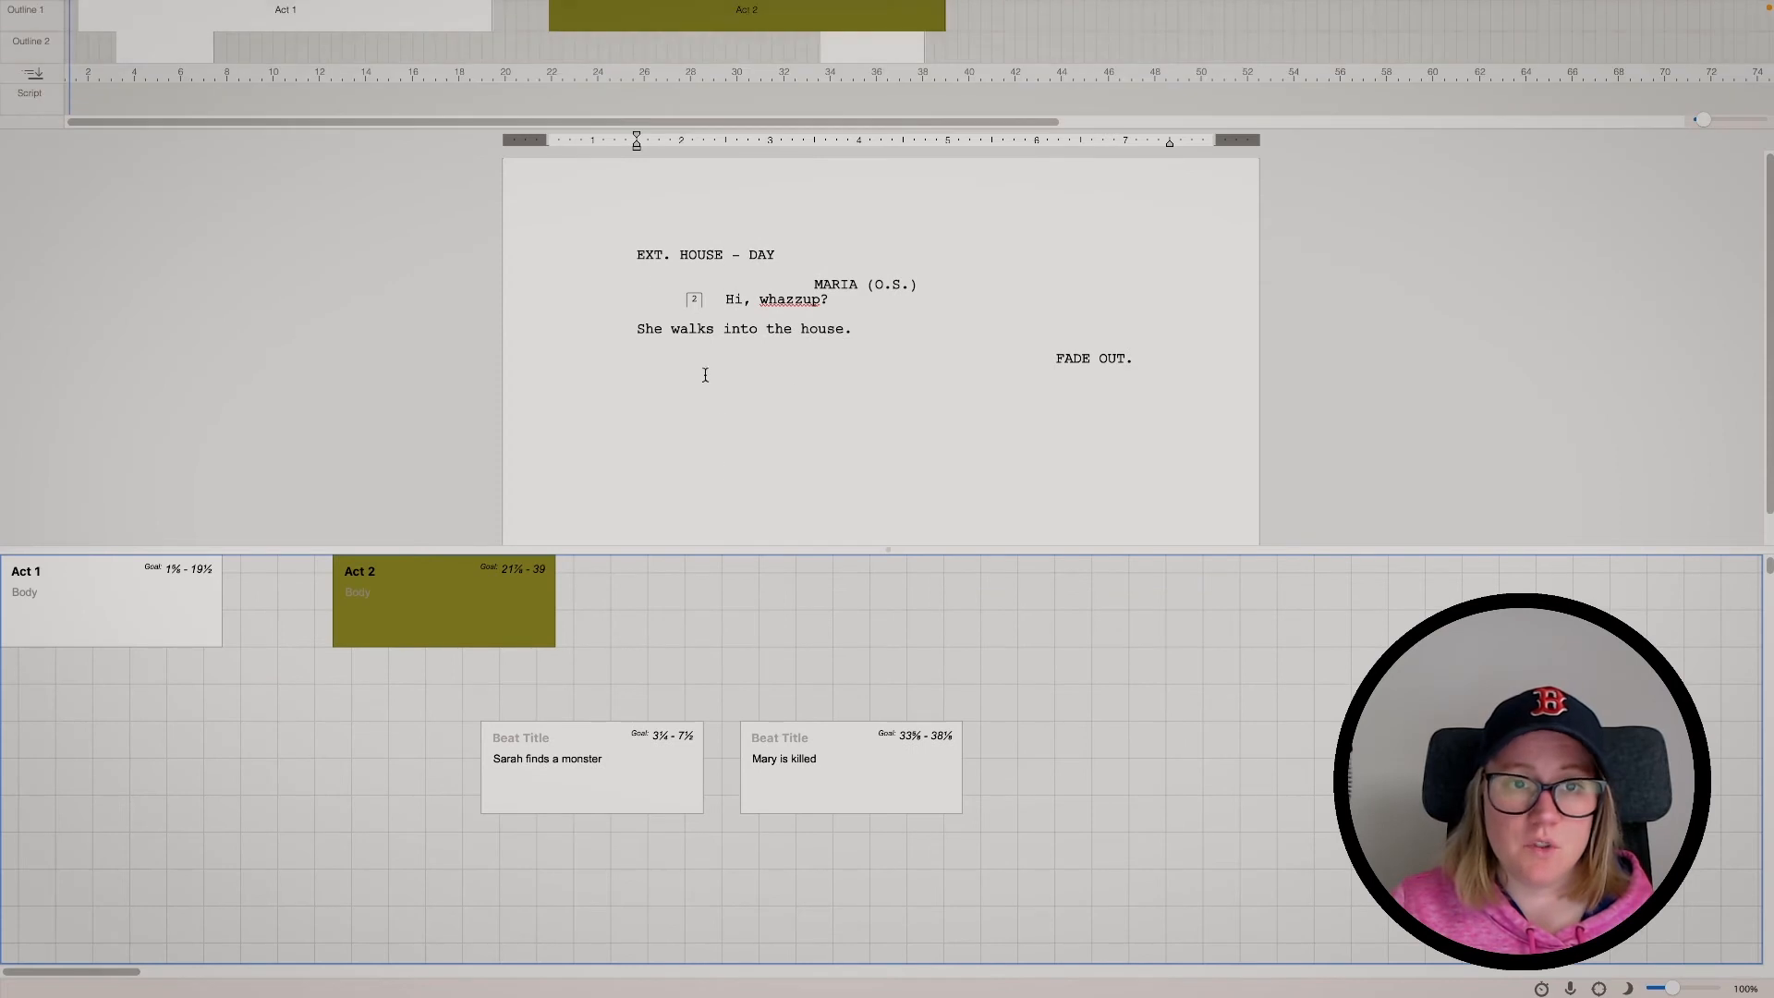
mouse_move(507, 4)
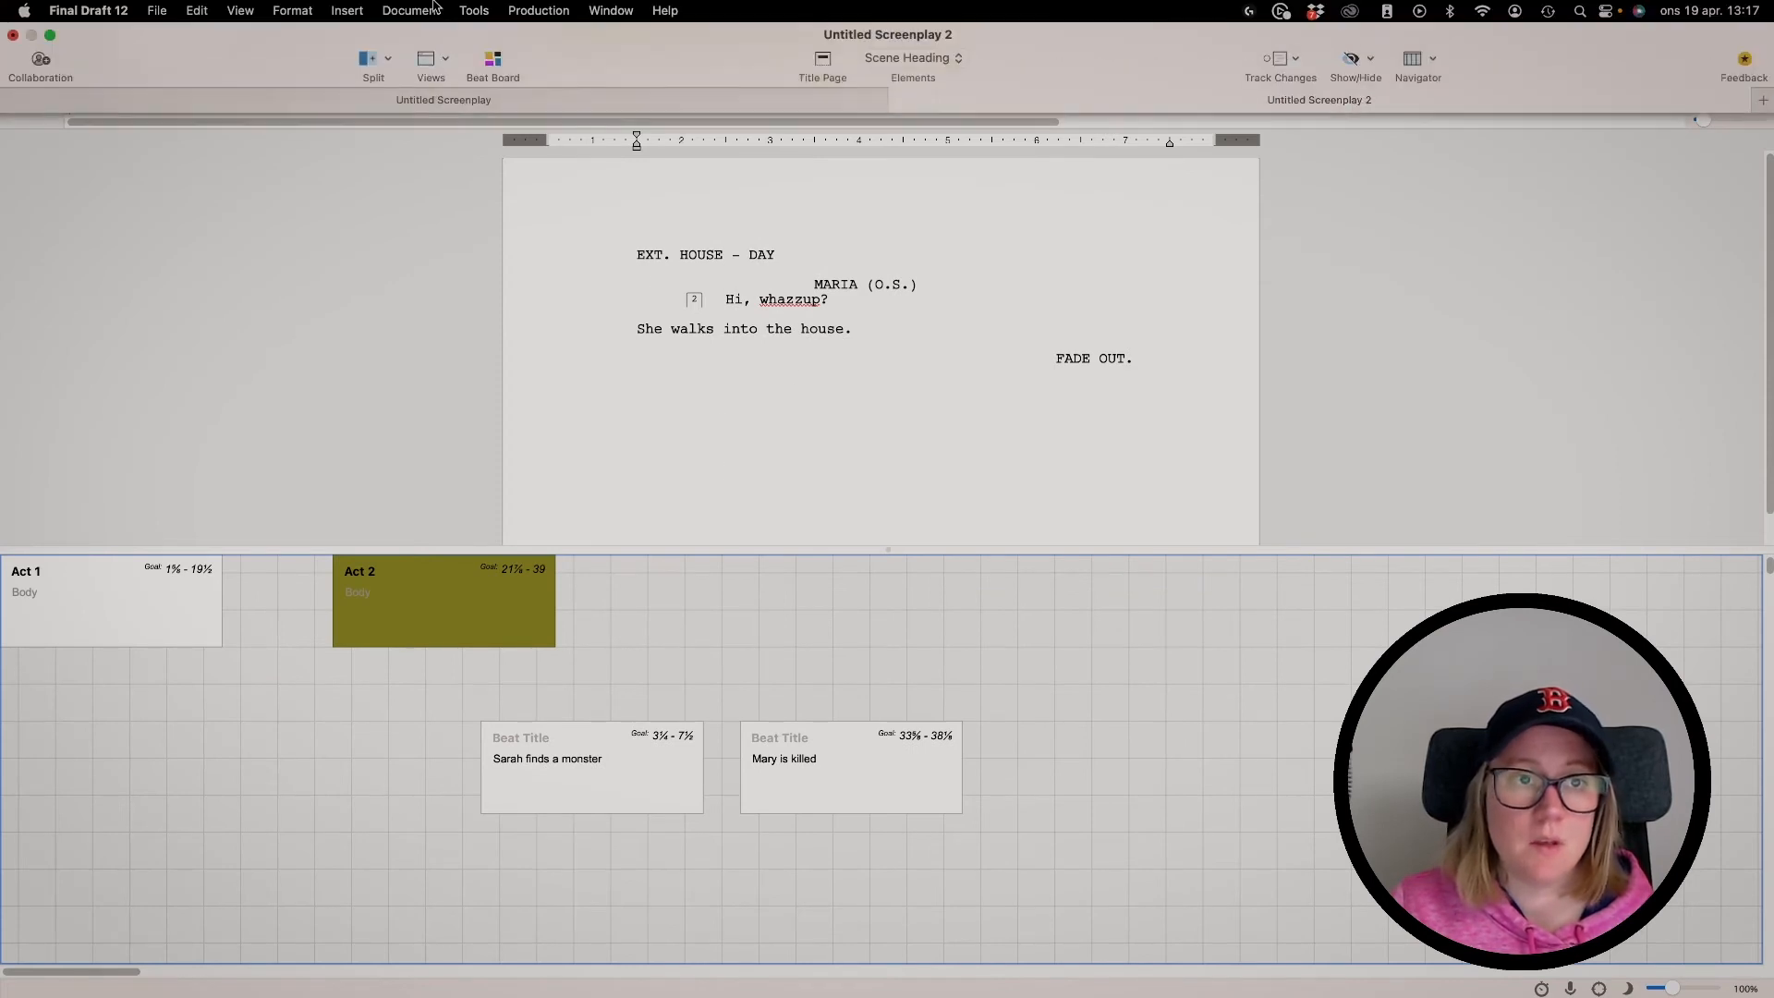
Swap the panels so the Beat Board sits above the script, and unsplit the workspace to show only the Beat Board
click(400, 62)
click(409, 157)
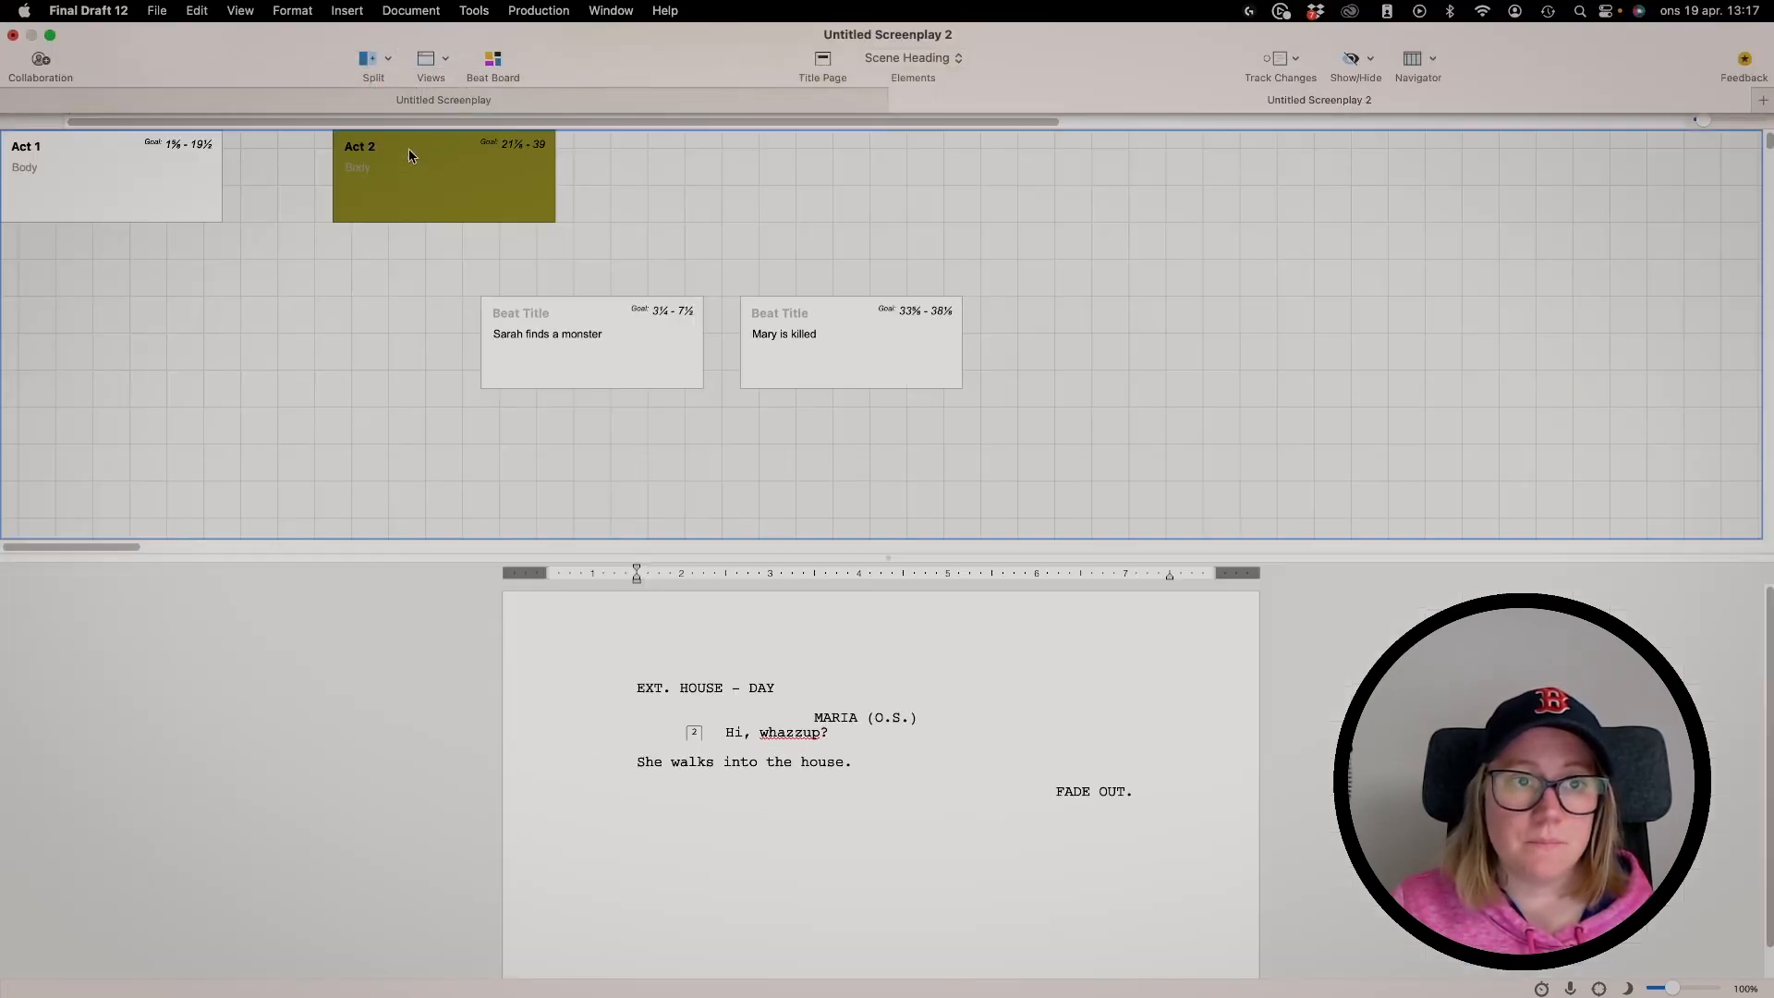
click(391, 61)
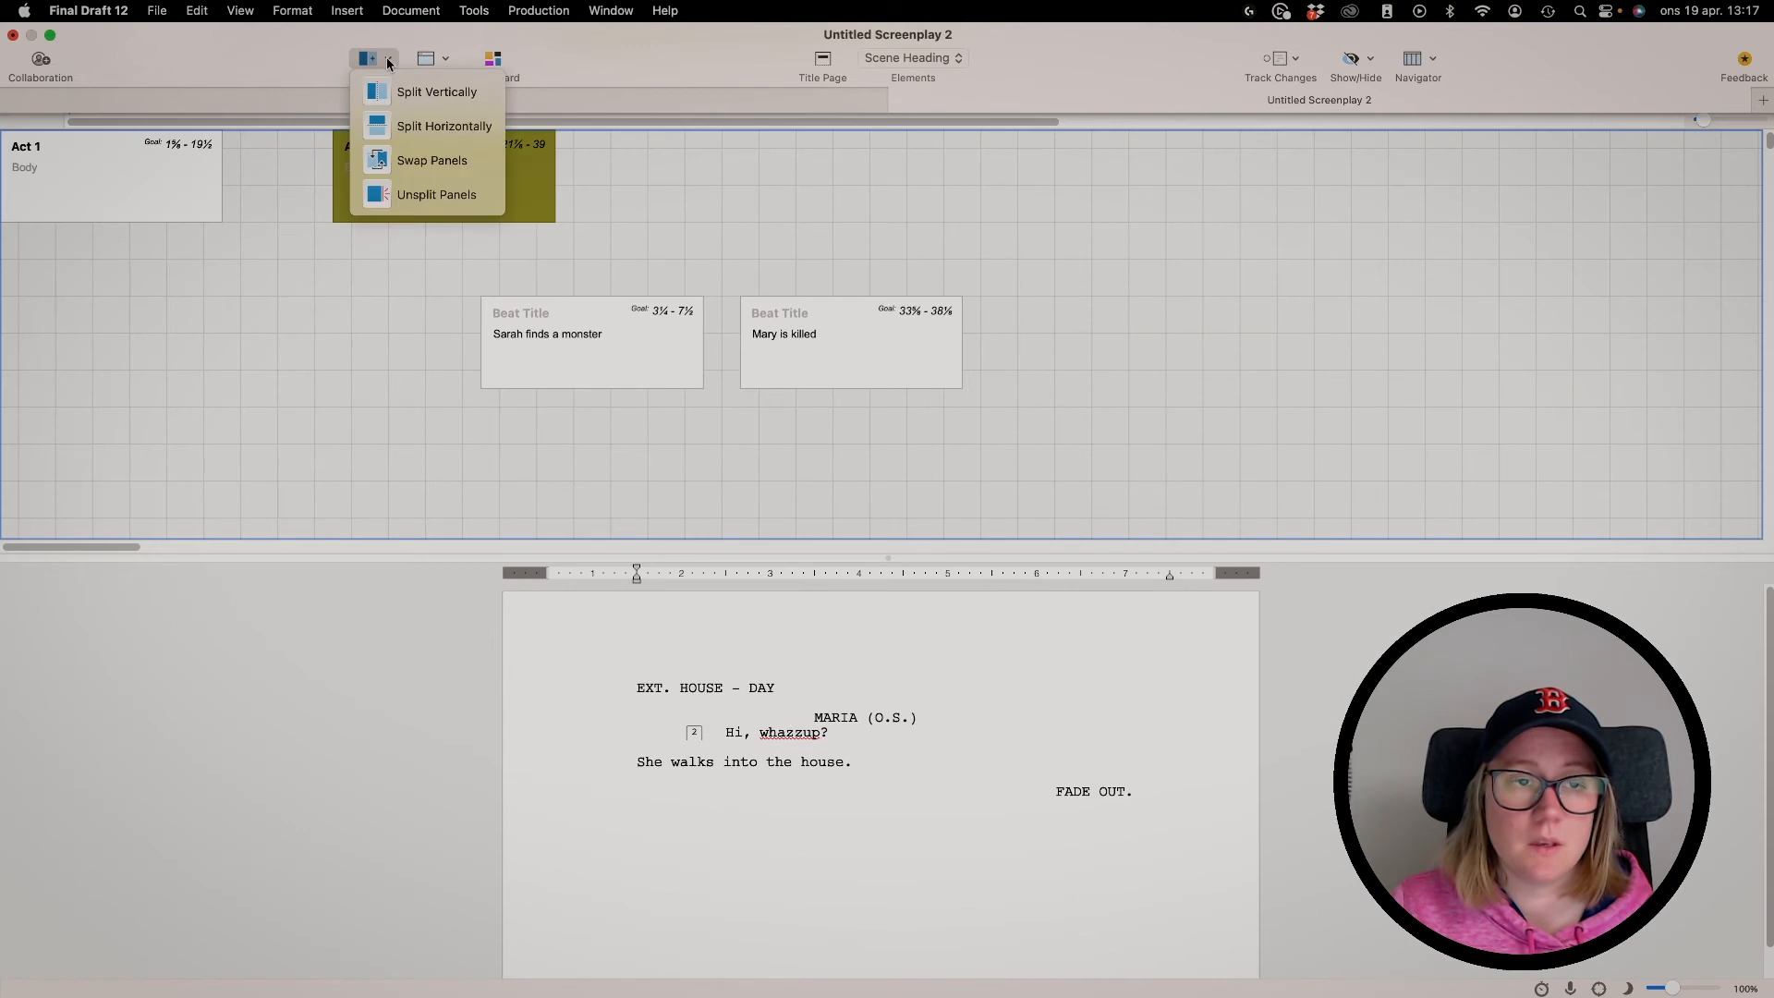
click(417, 193)
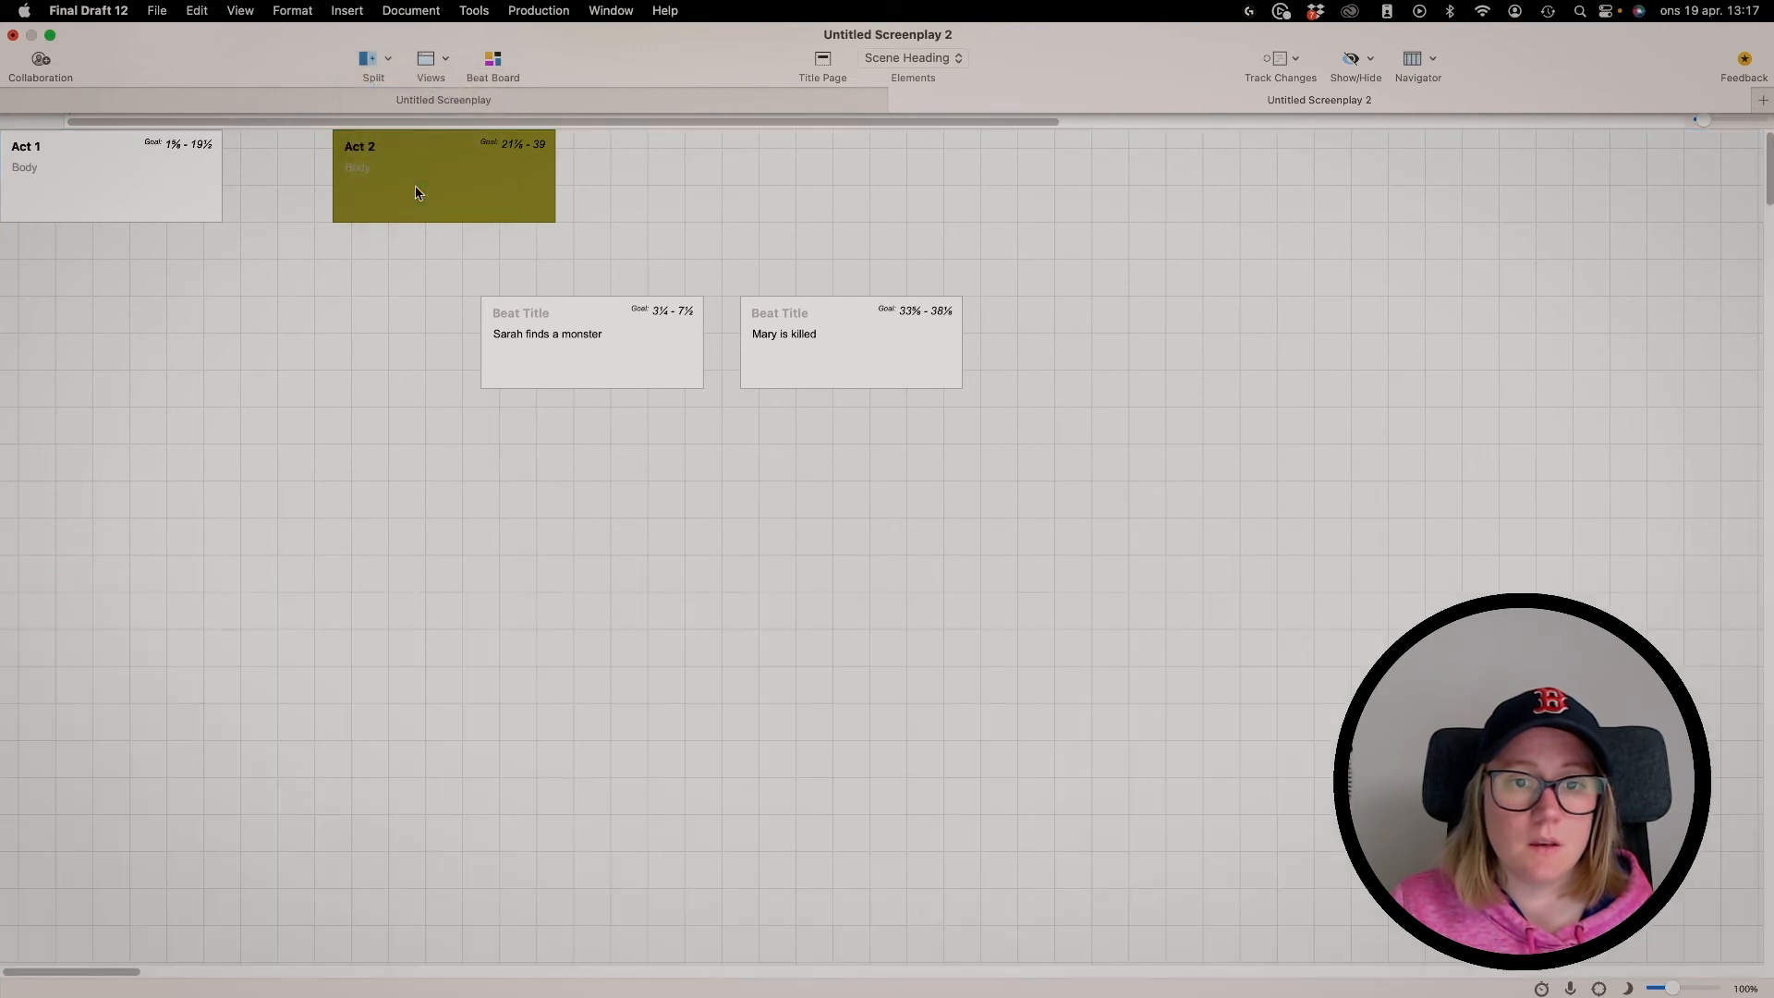
View the script in Normal View and in Speed View
click(446, 61)
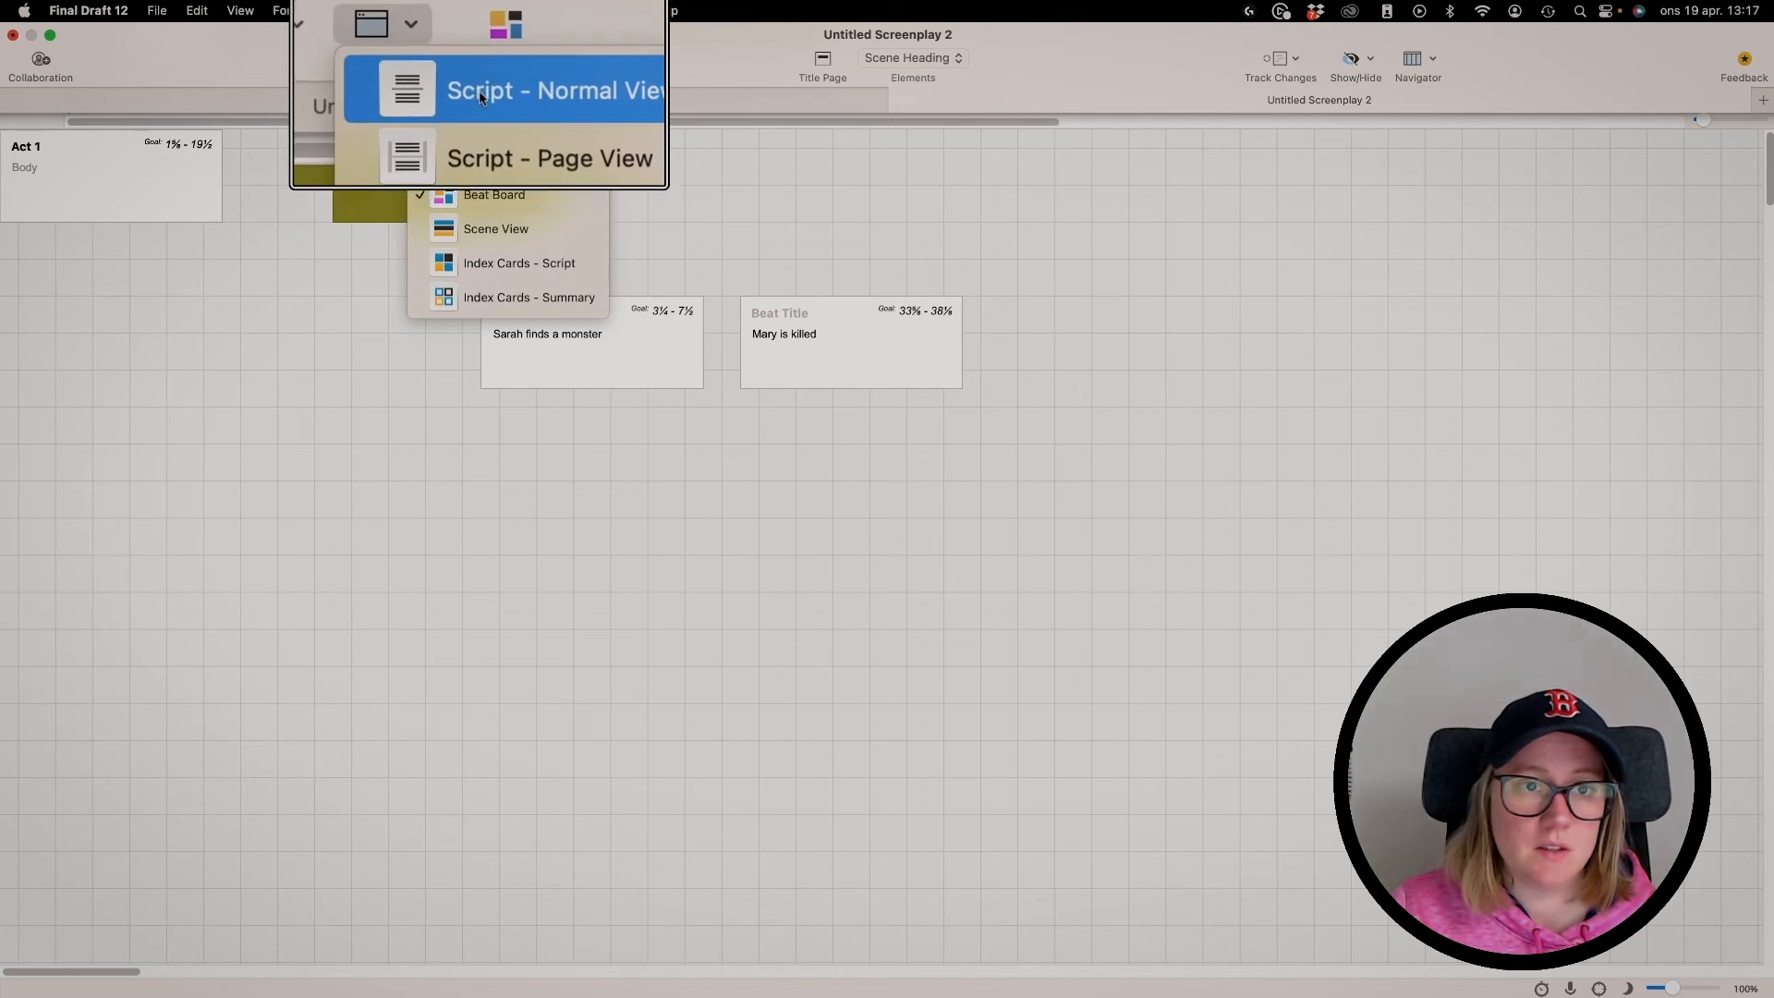
click(481, 130)
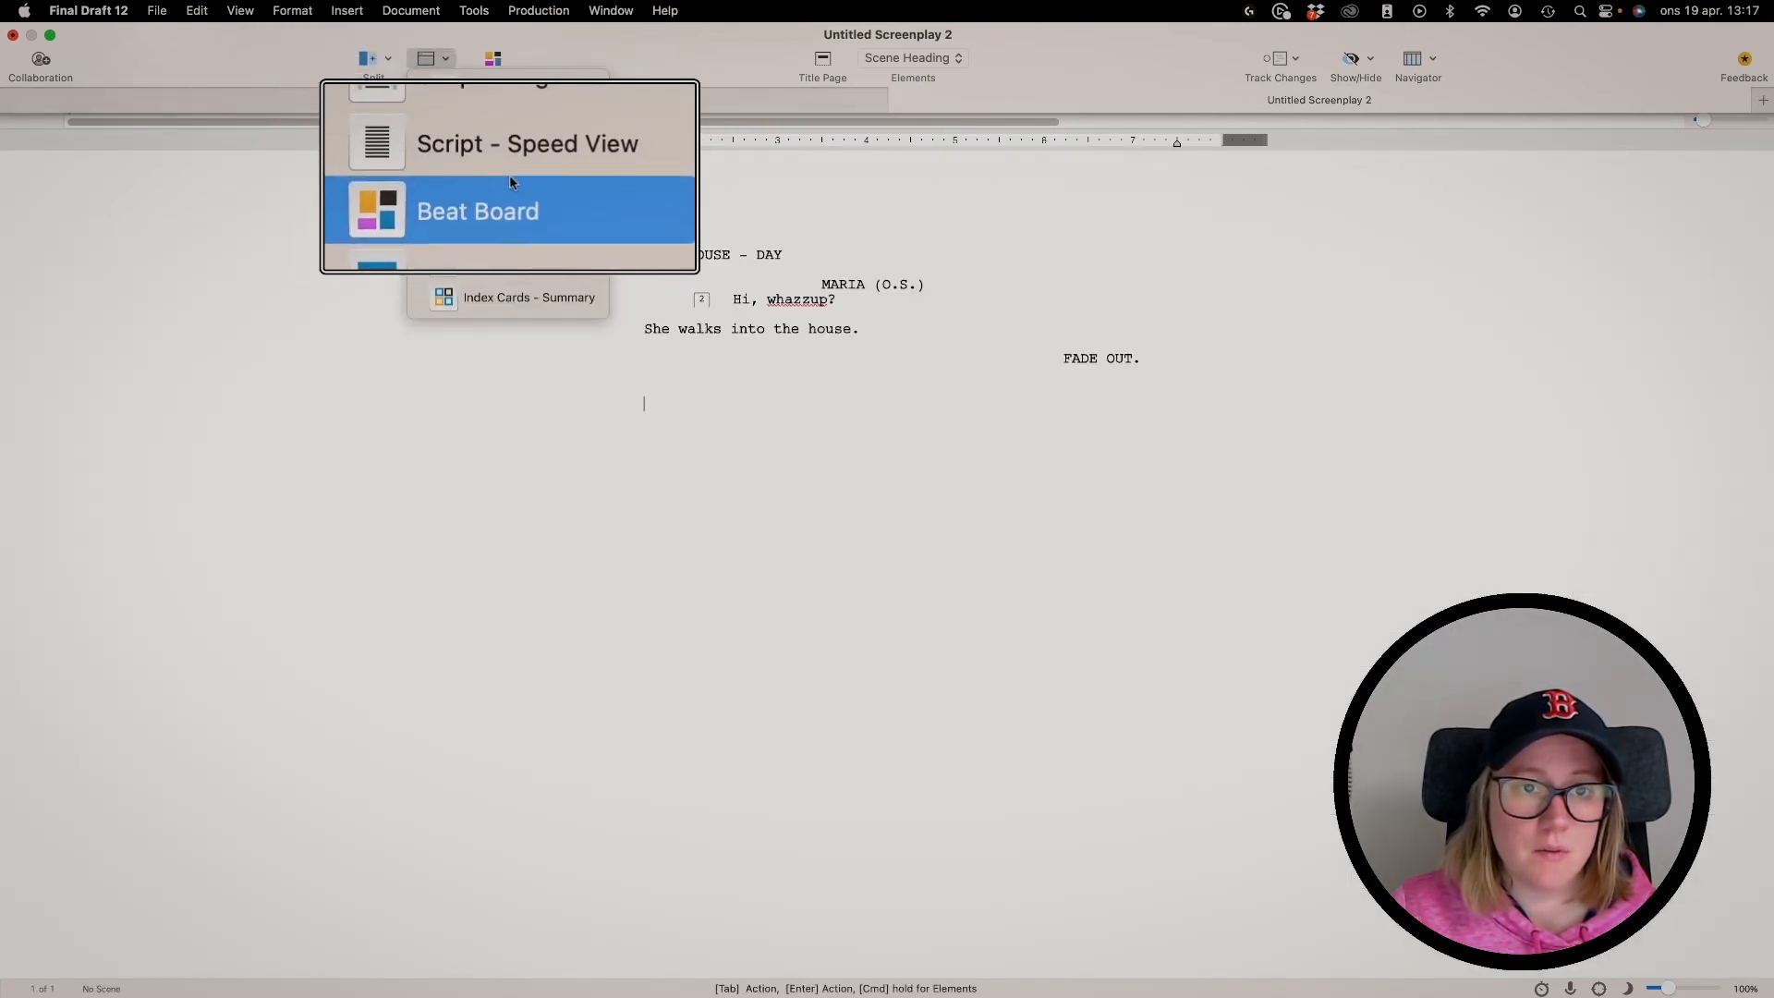
click(513, 159)
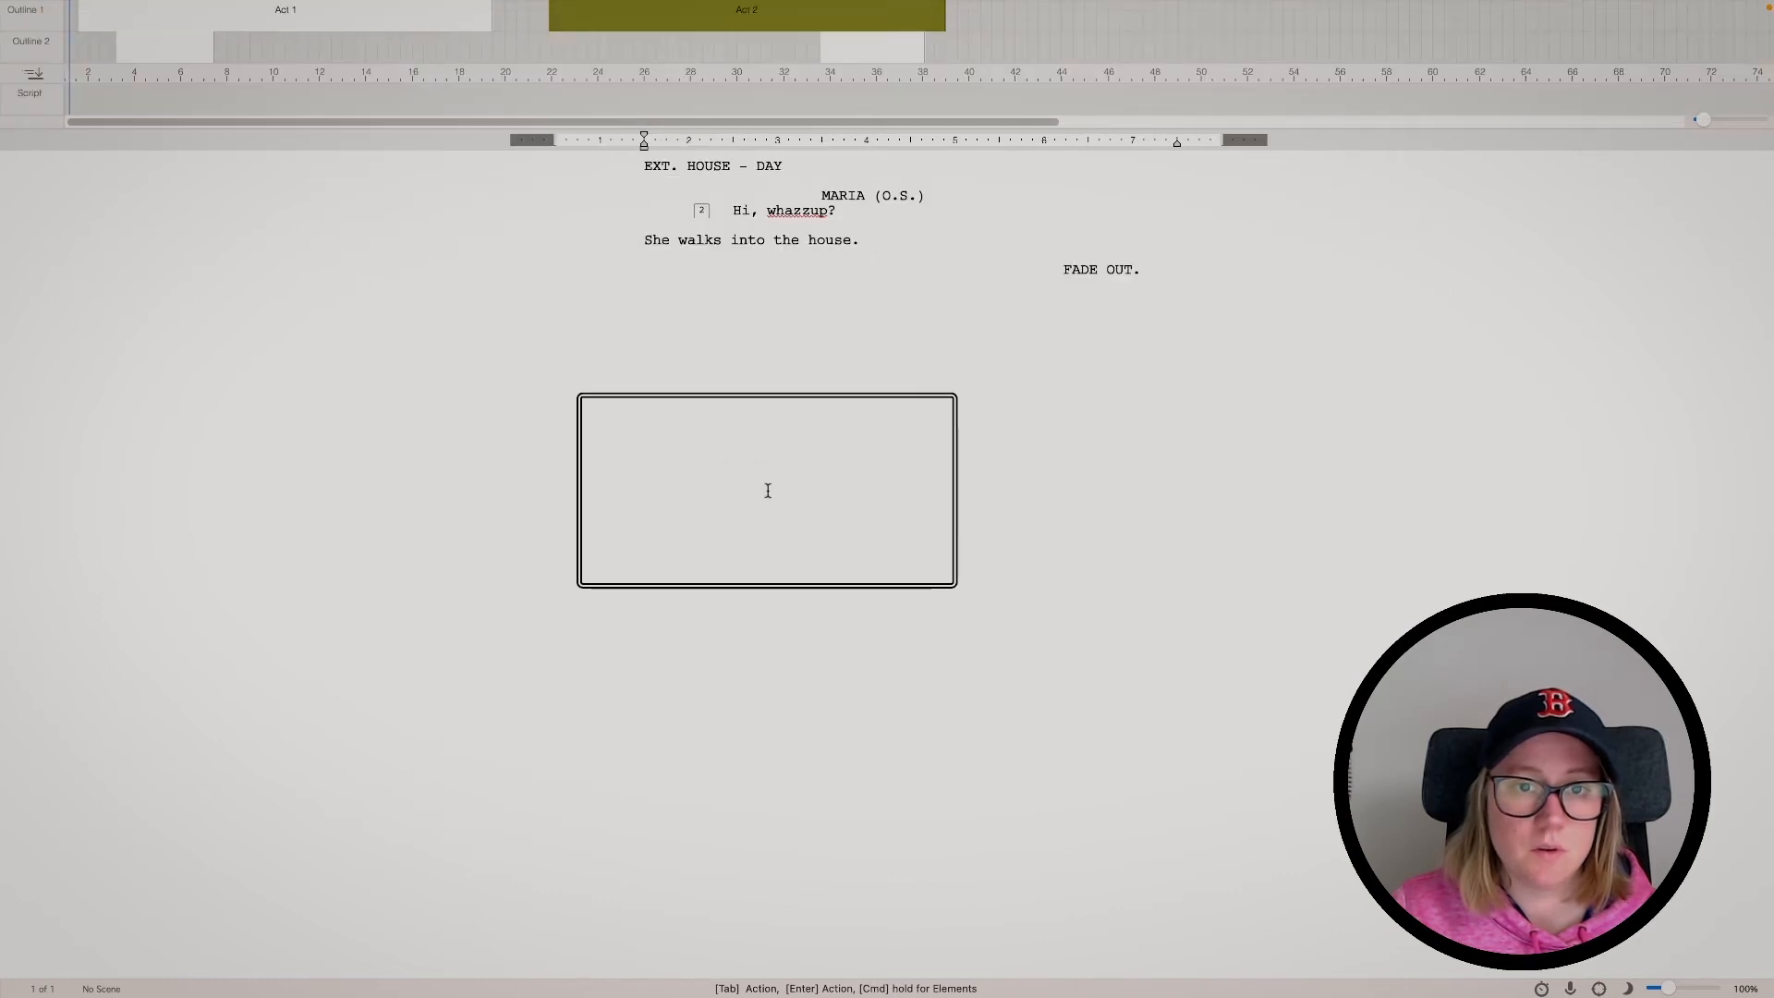
View the screenplay as script index cards and in Scene View
mouse_move(395, 2)
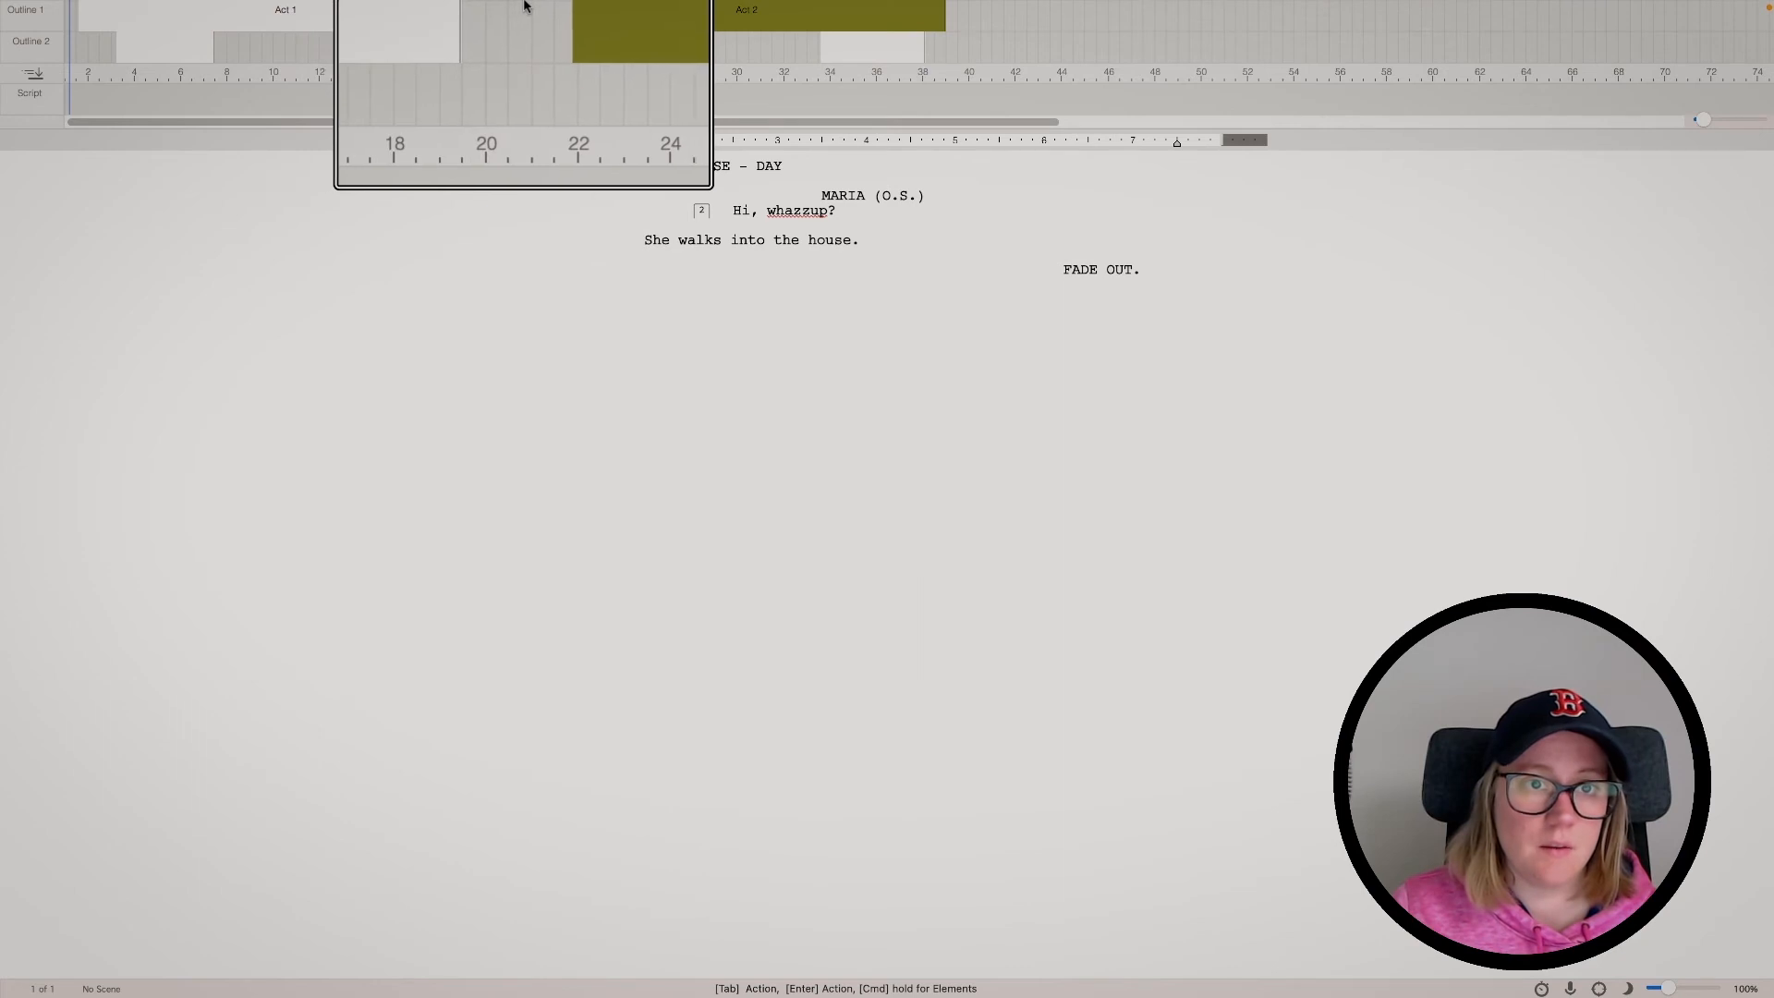
mouse_move(524, 4)
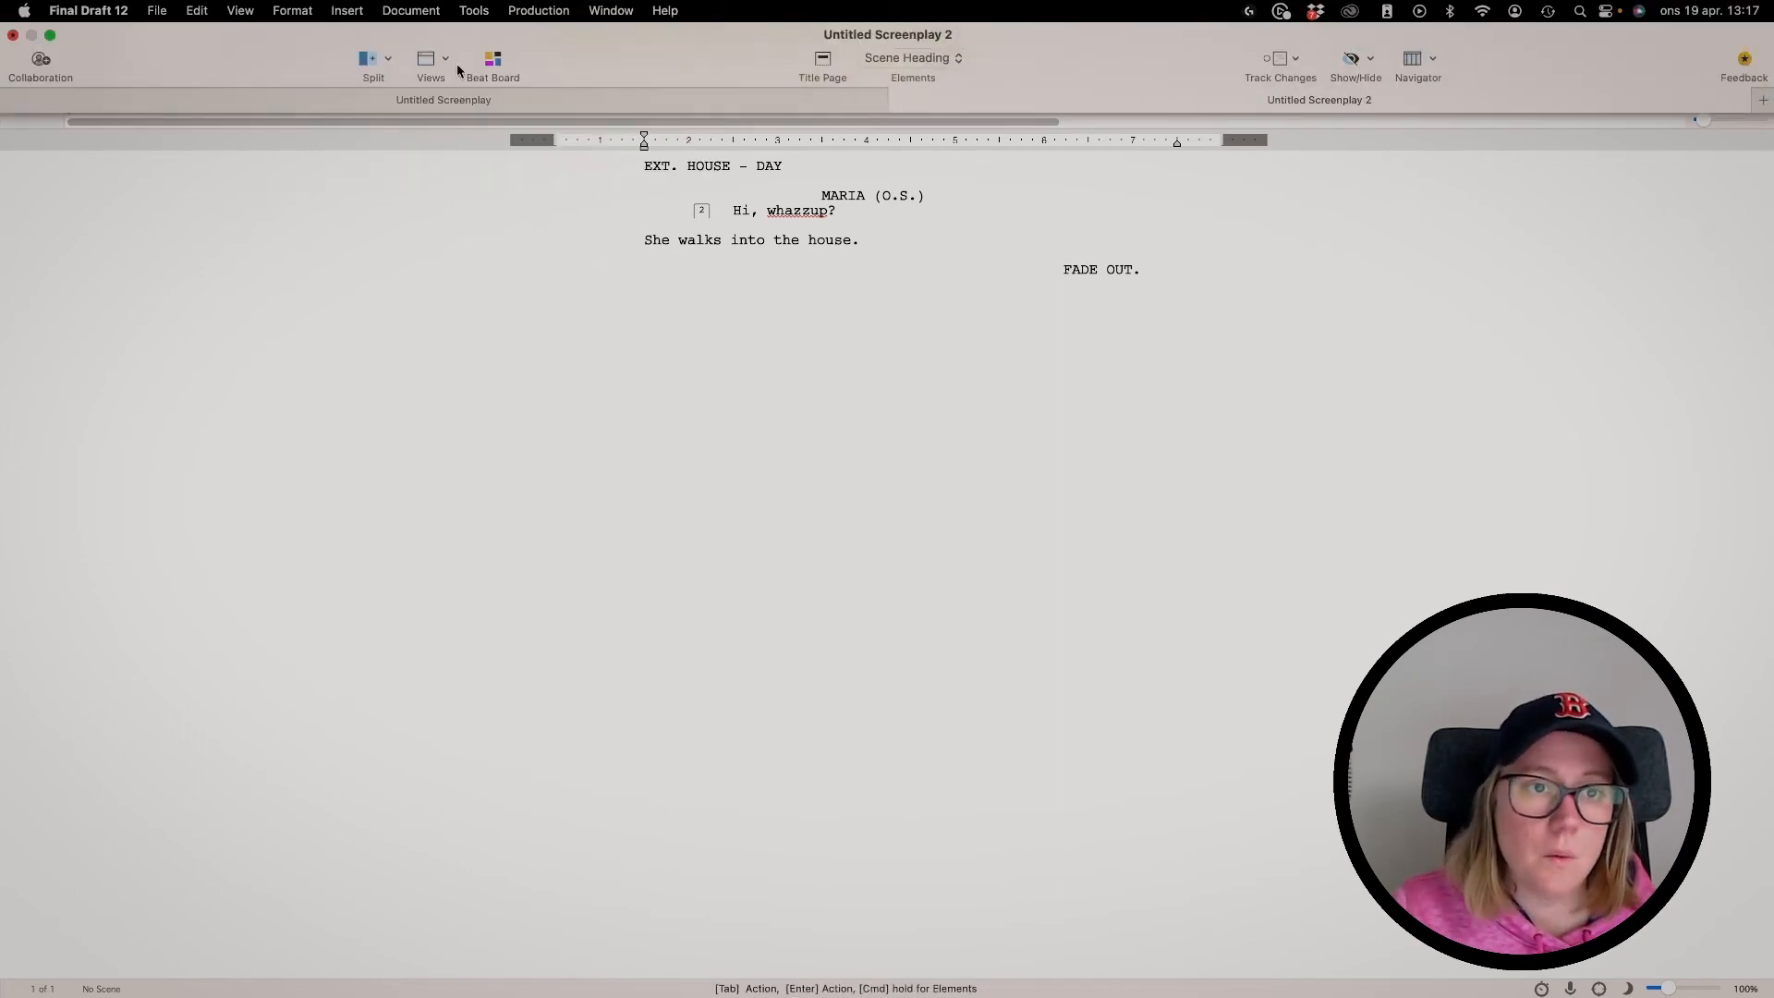
click(447, 59)
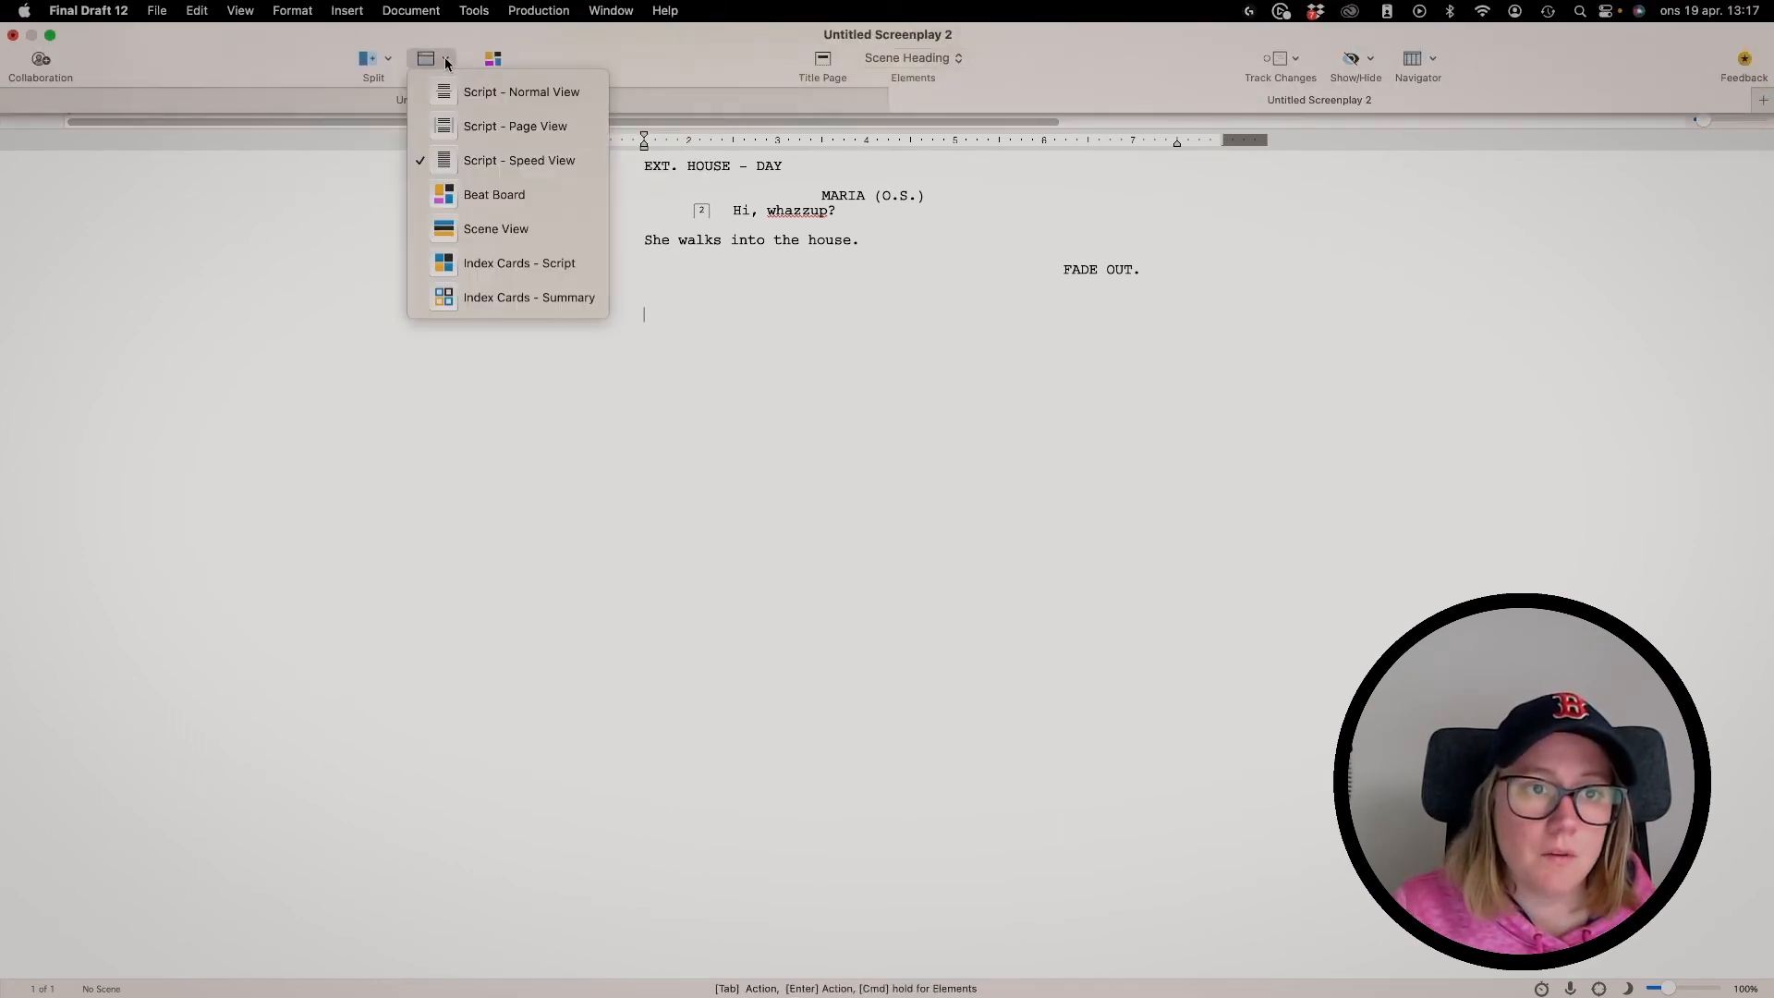
click(482, 258)
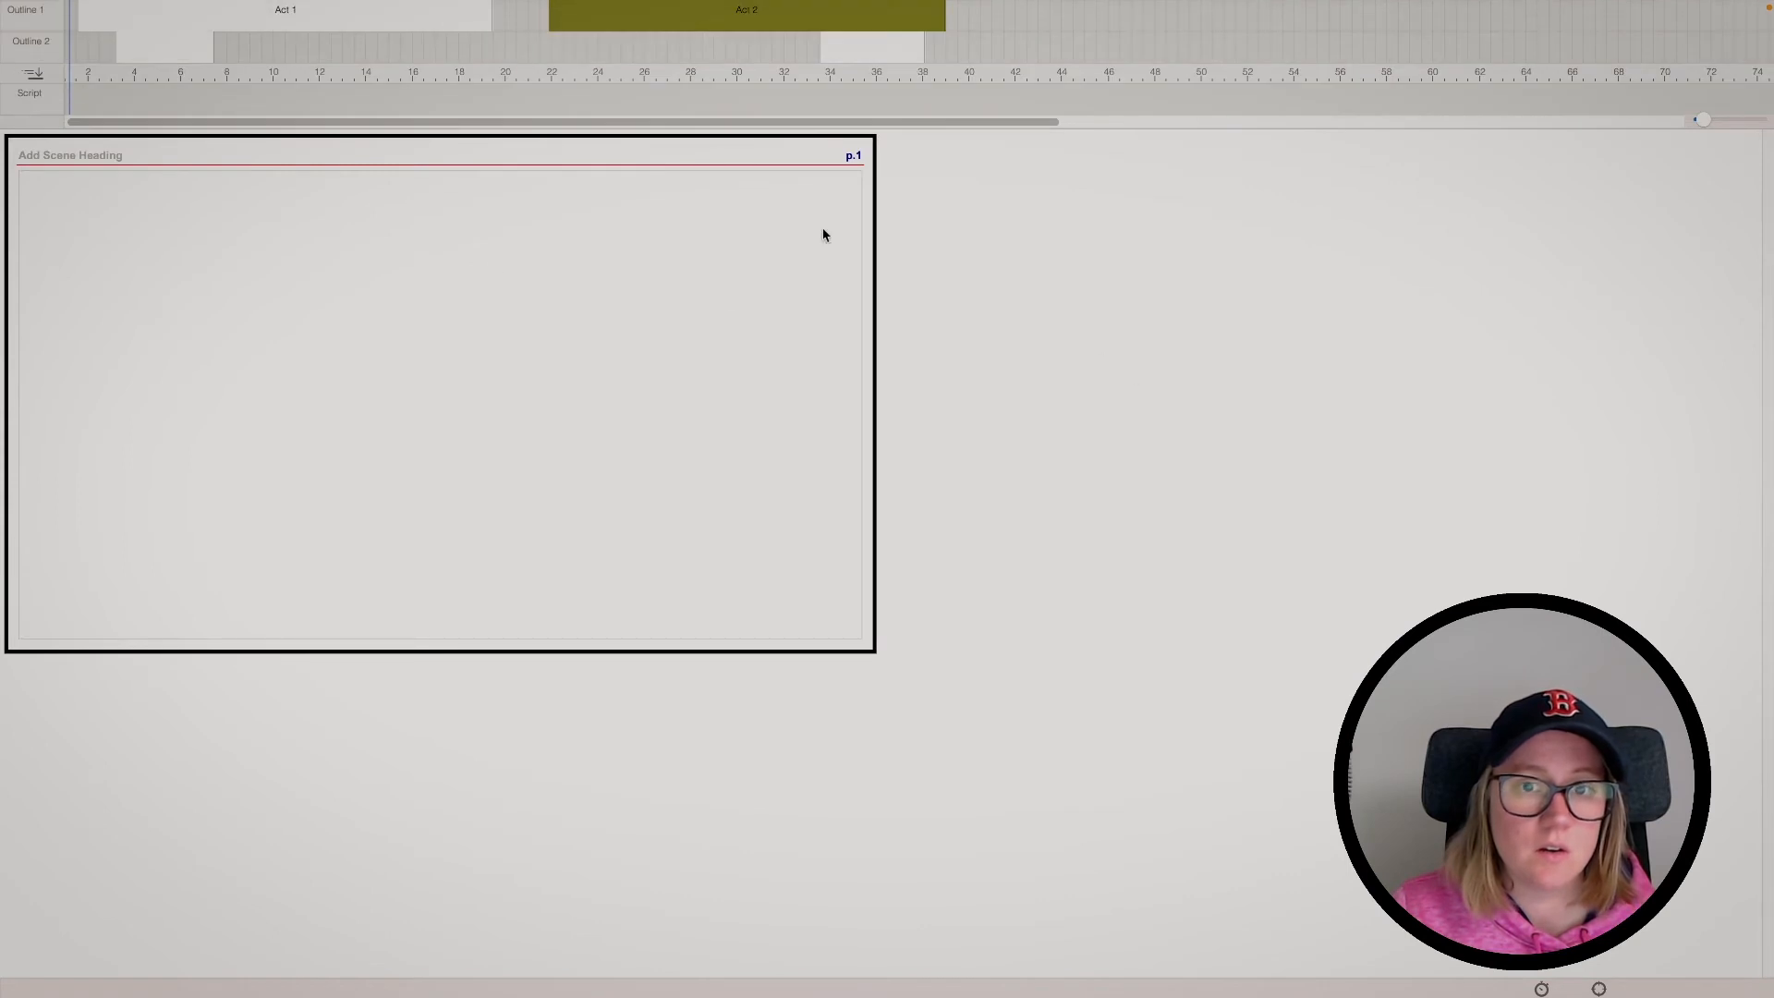
mouse_move(412, 3)
click(443, 67)
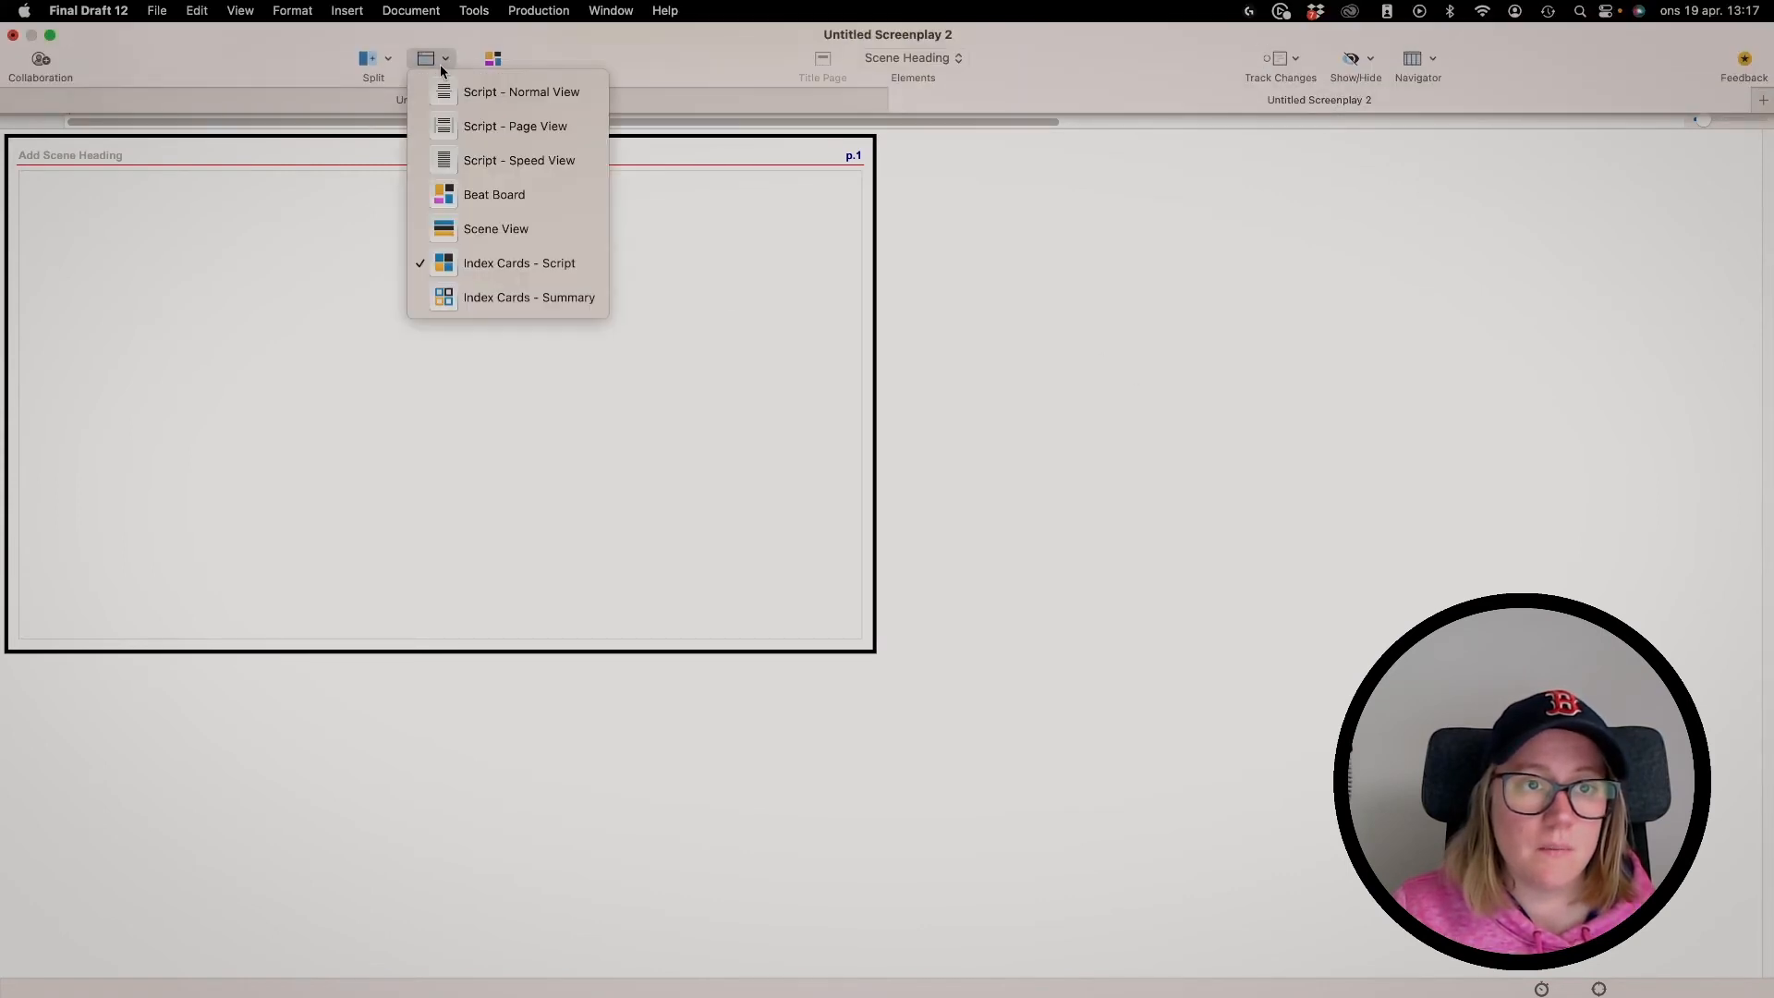
click(496, 231)
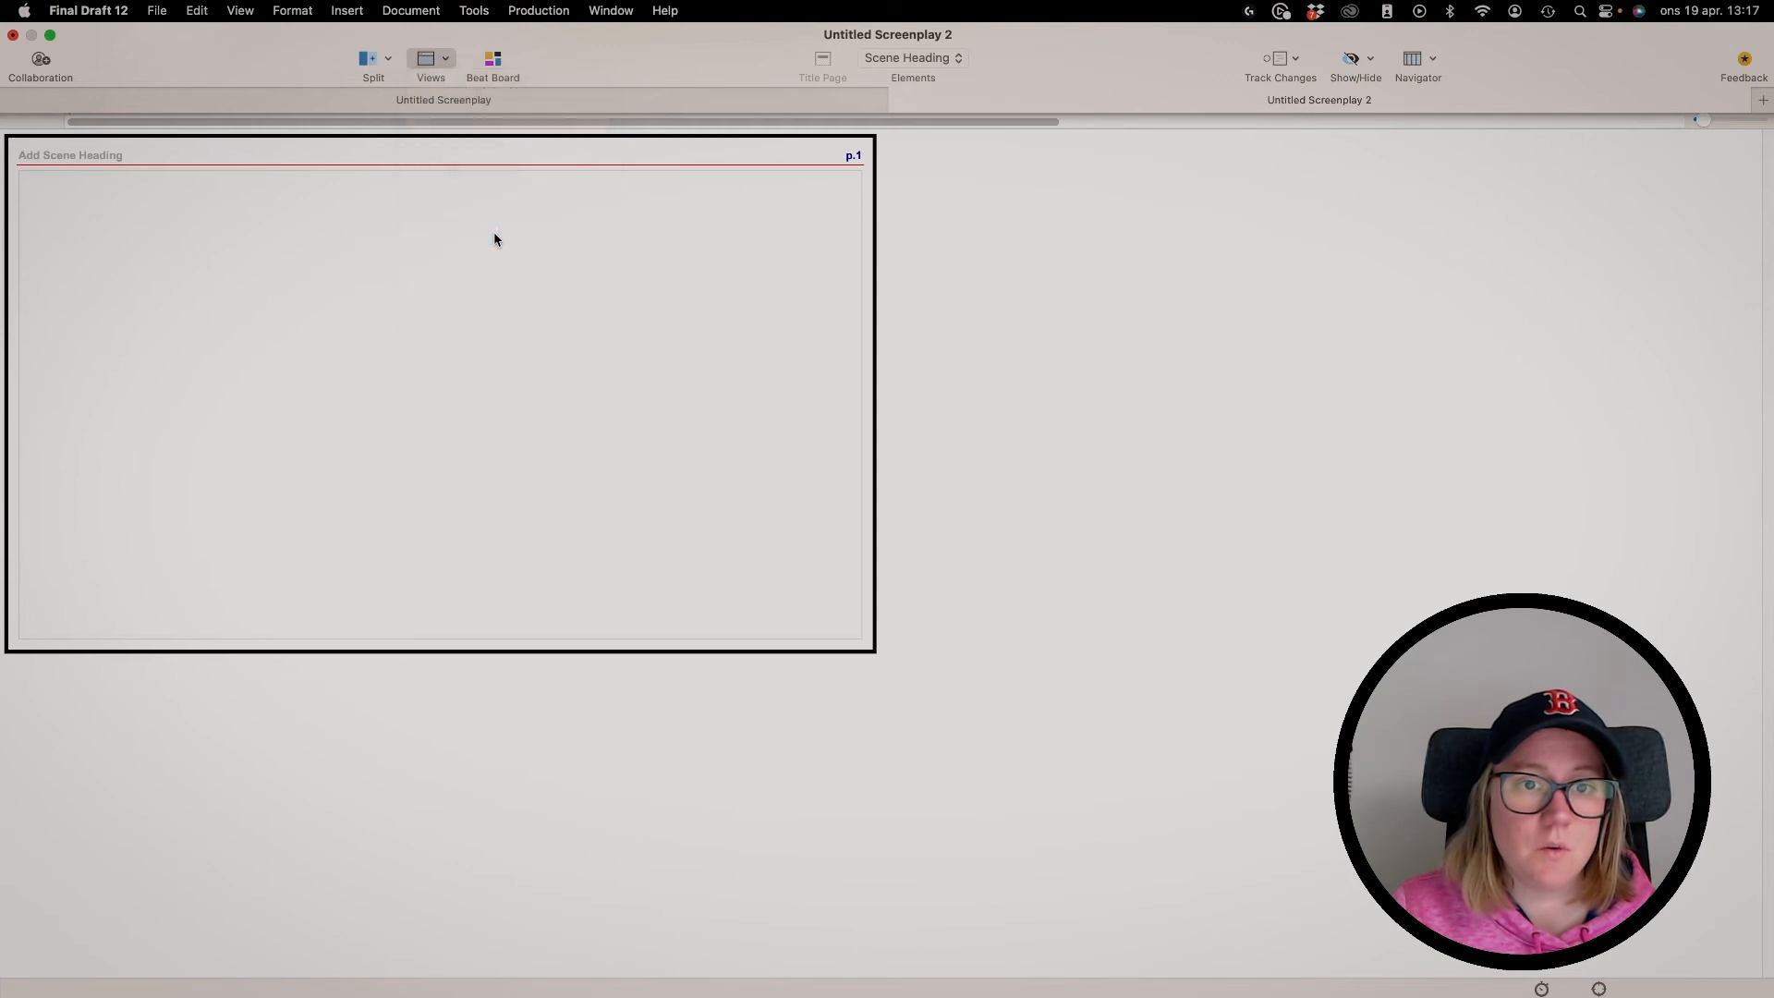
Return to the script in Page View and zoom the outline timeline out to span about 120 pages
click(448, 82)
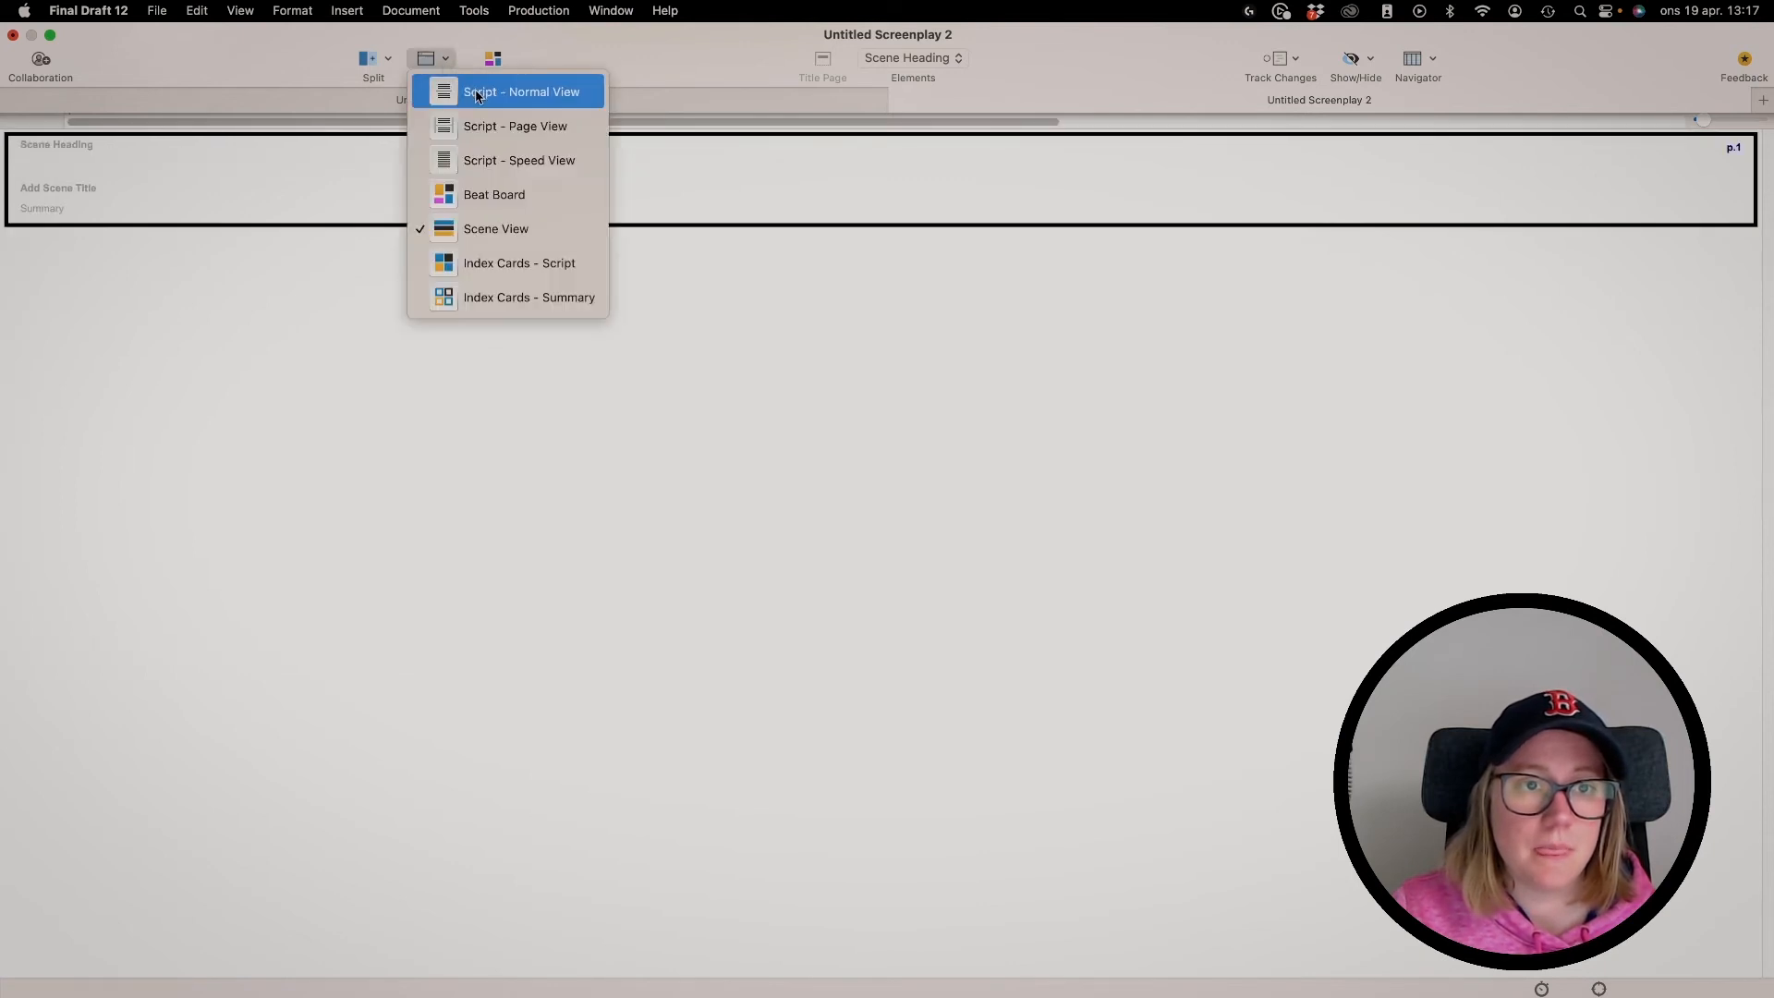
click(479, 94)
click(441, 61)
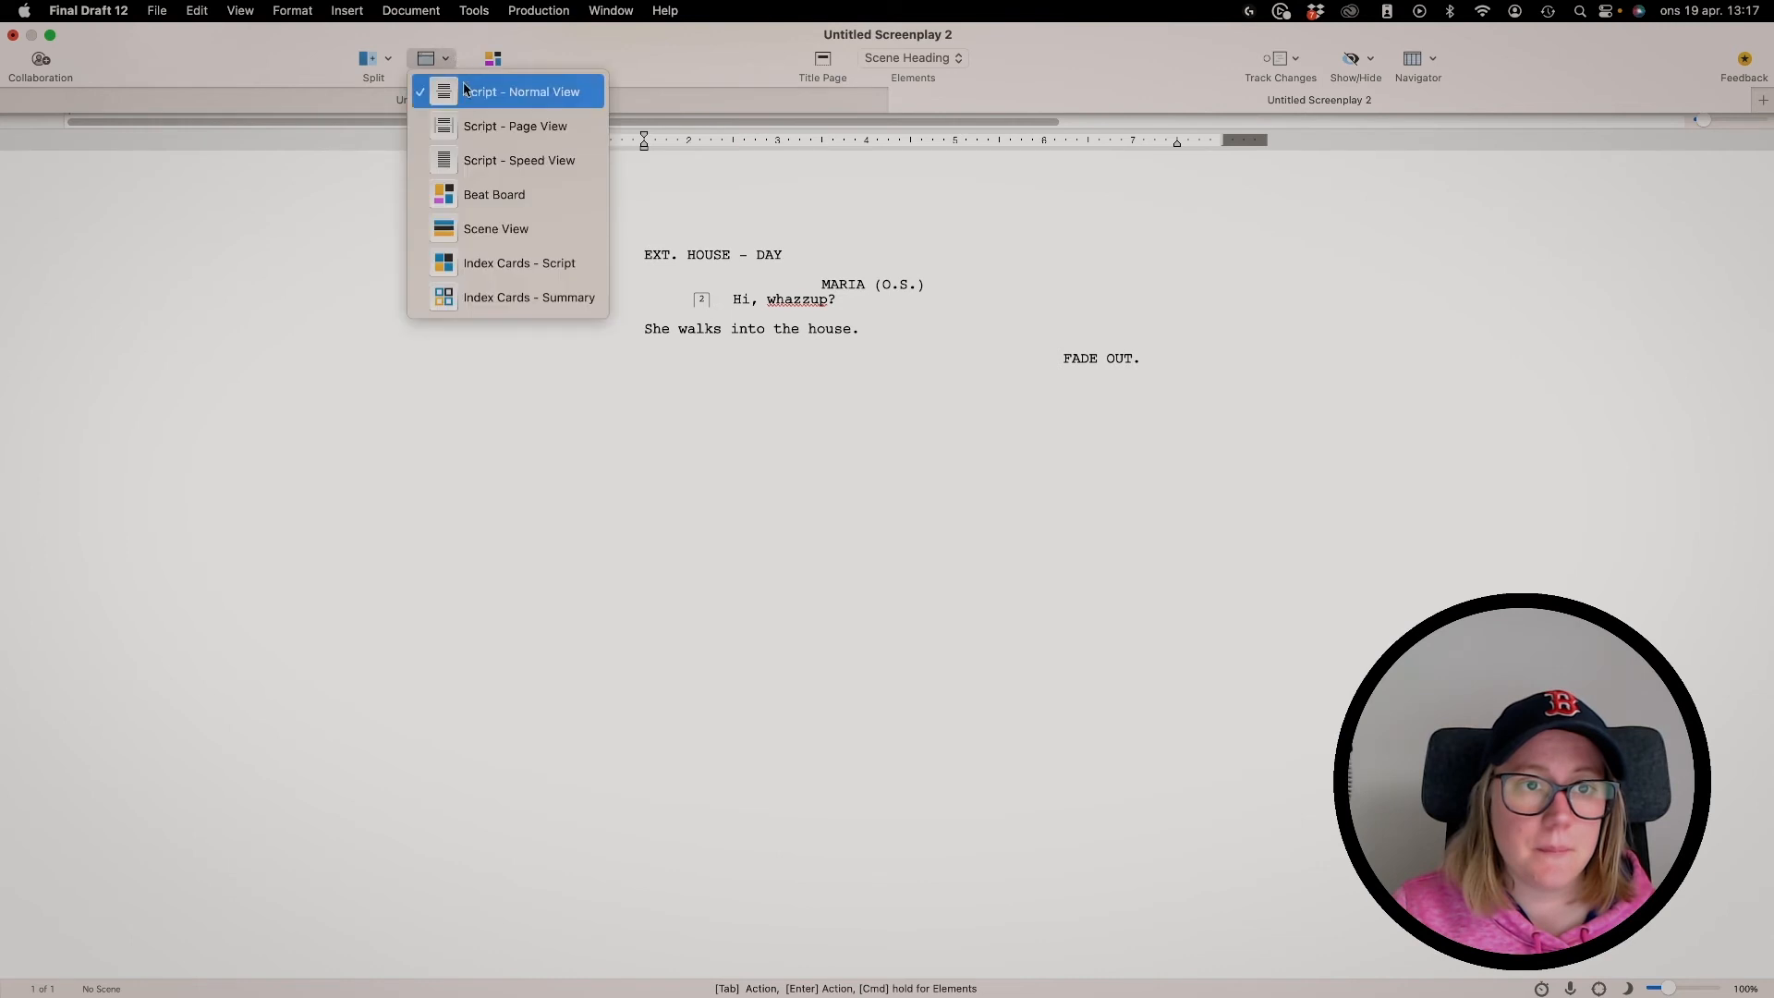
click(469, 127)
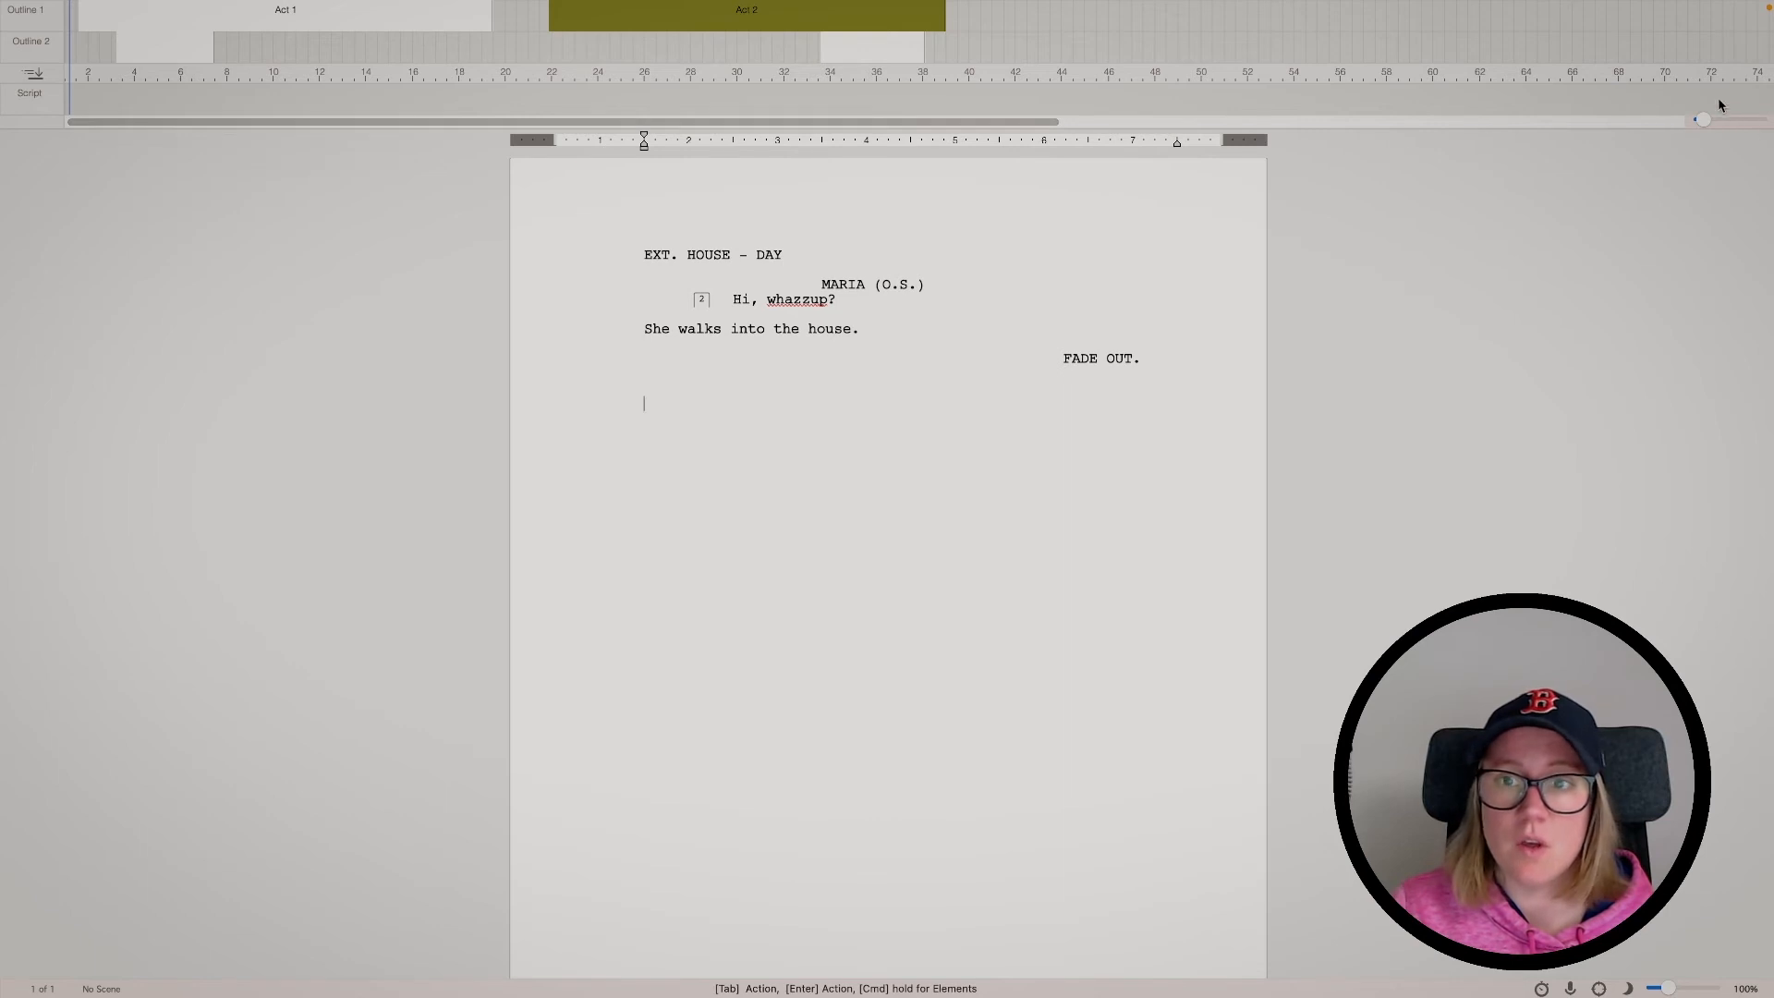
drag(1704, 118, 1628, 112)
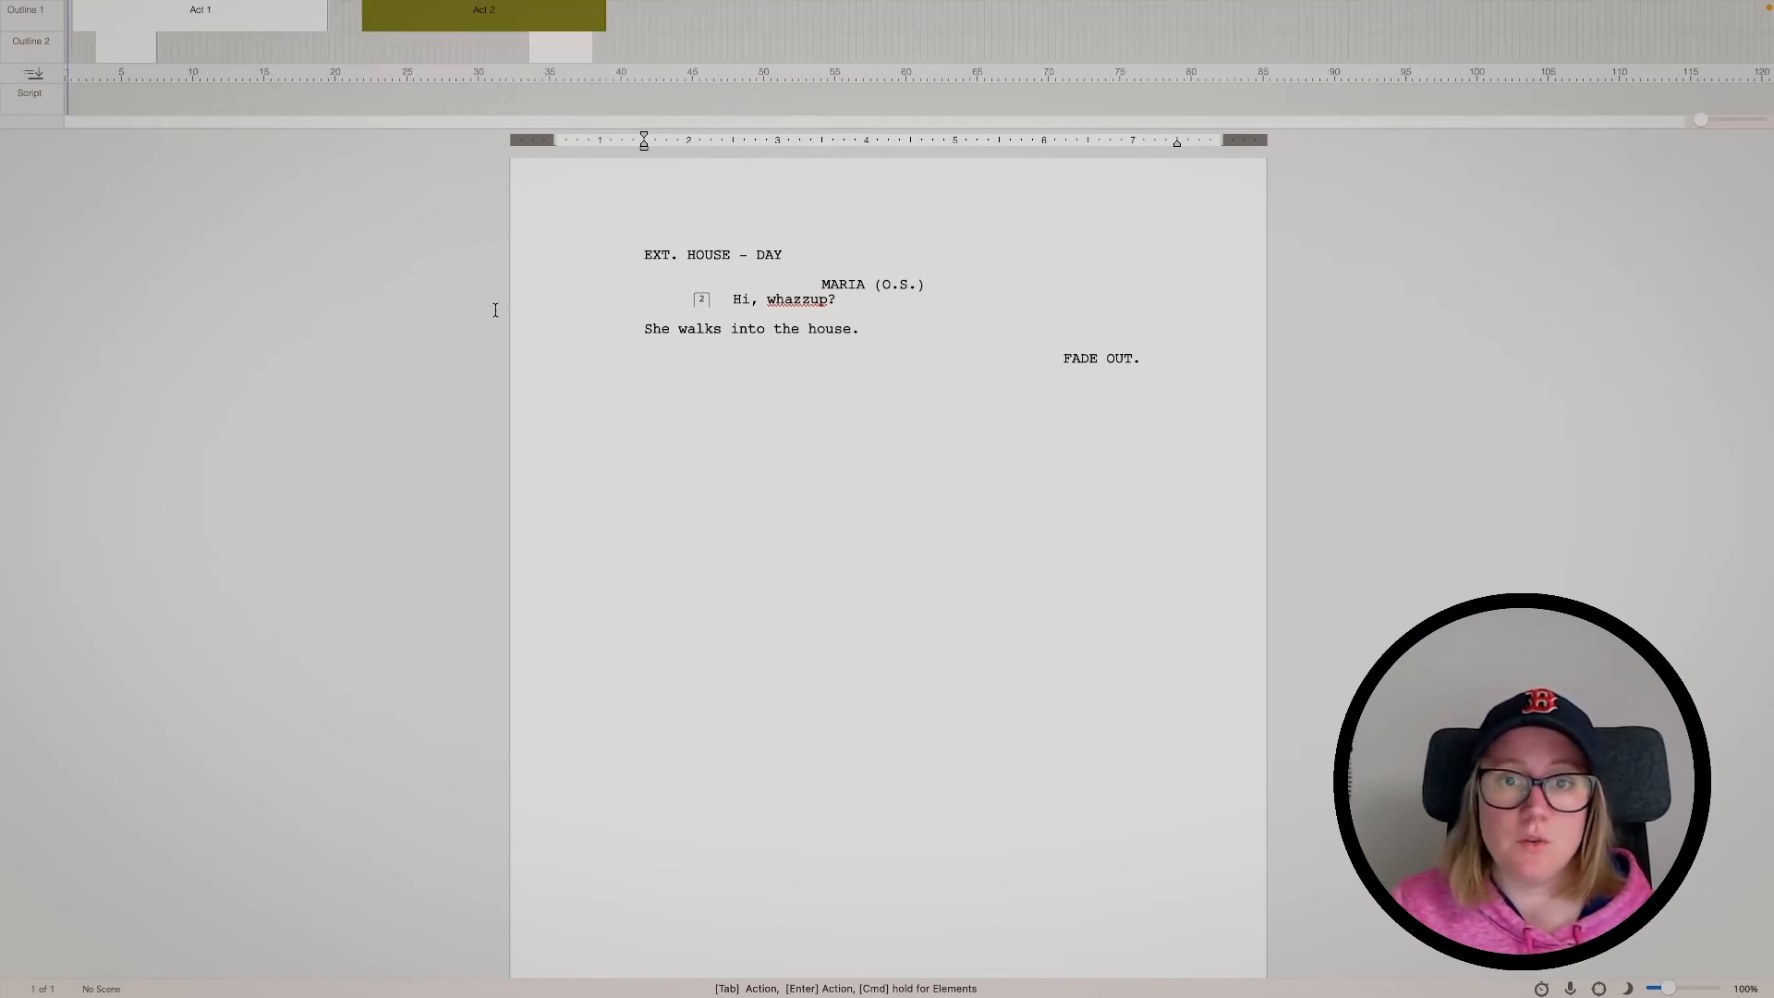
Fill in the title page with the script title "TEST" and the first writer's name, and close it
mouse_move(940, 7)
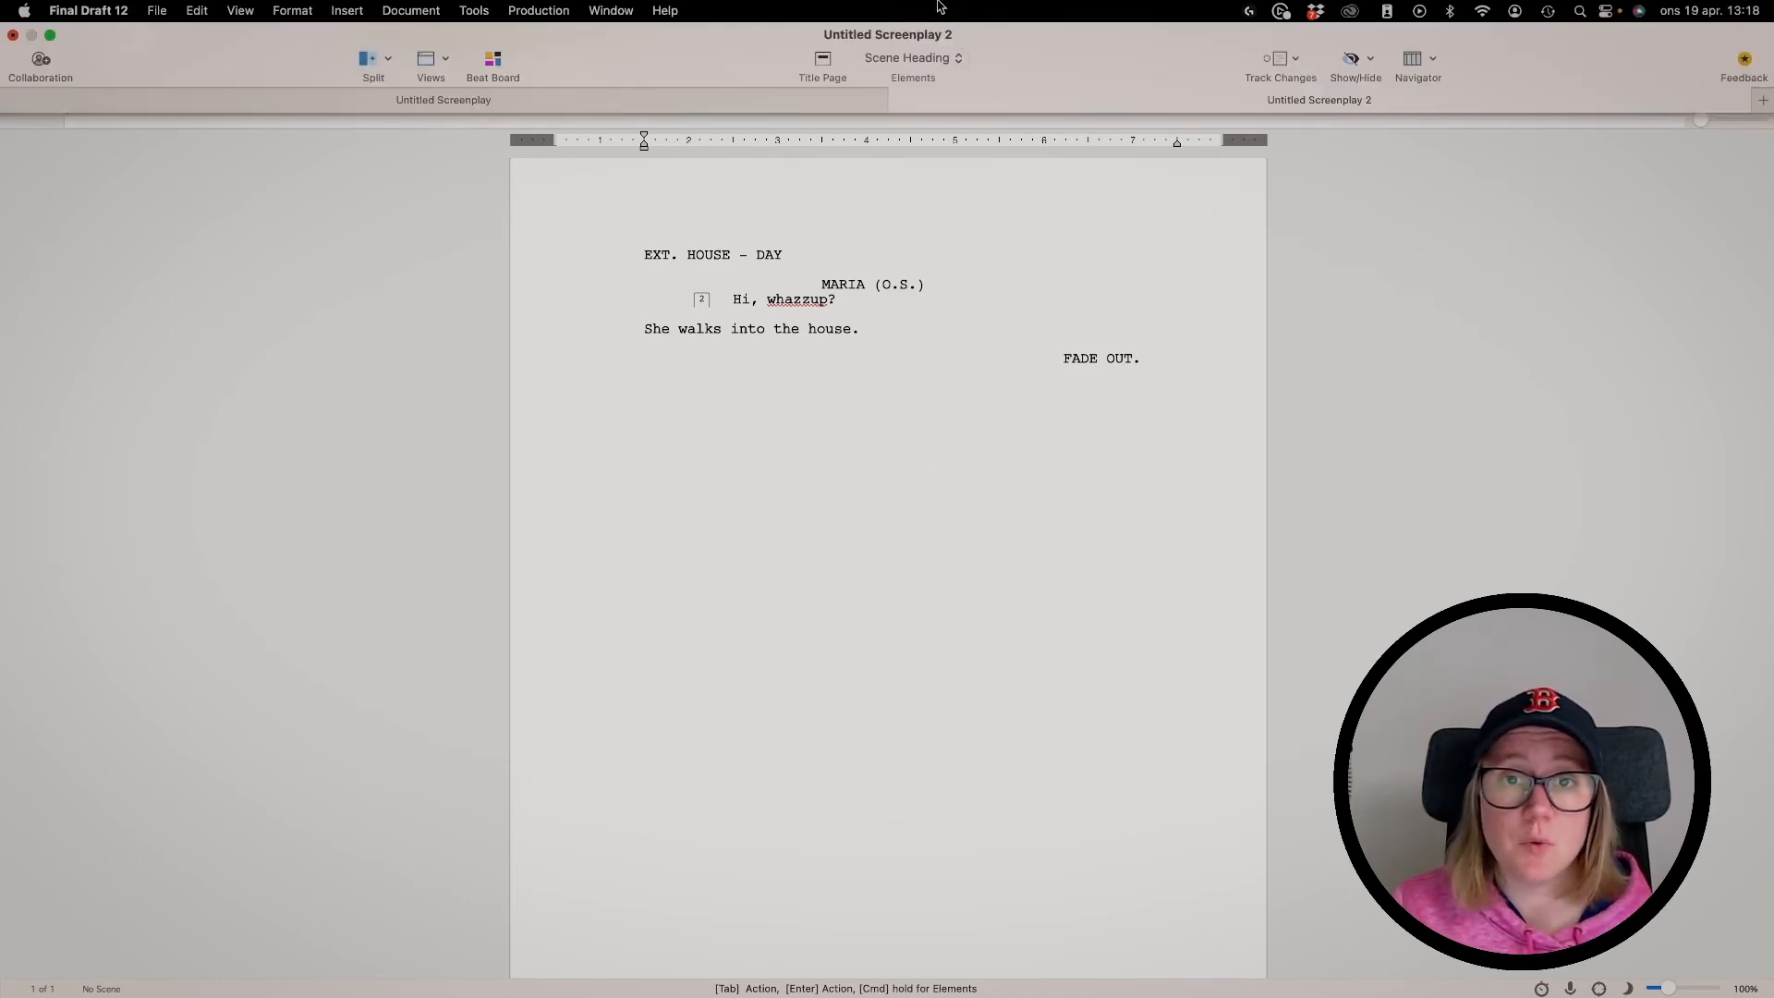
click(828, 65)
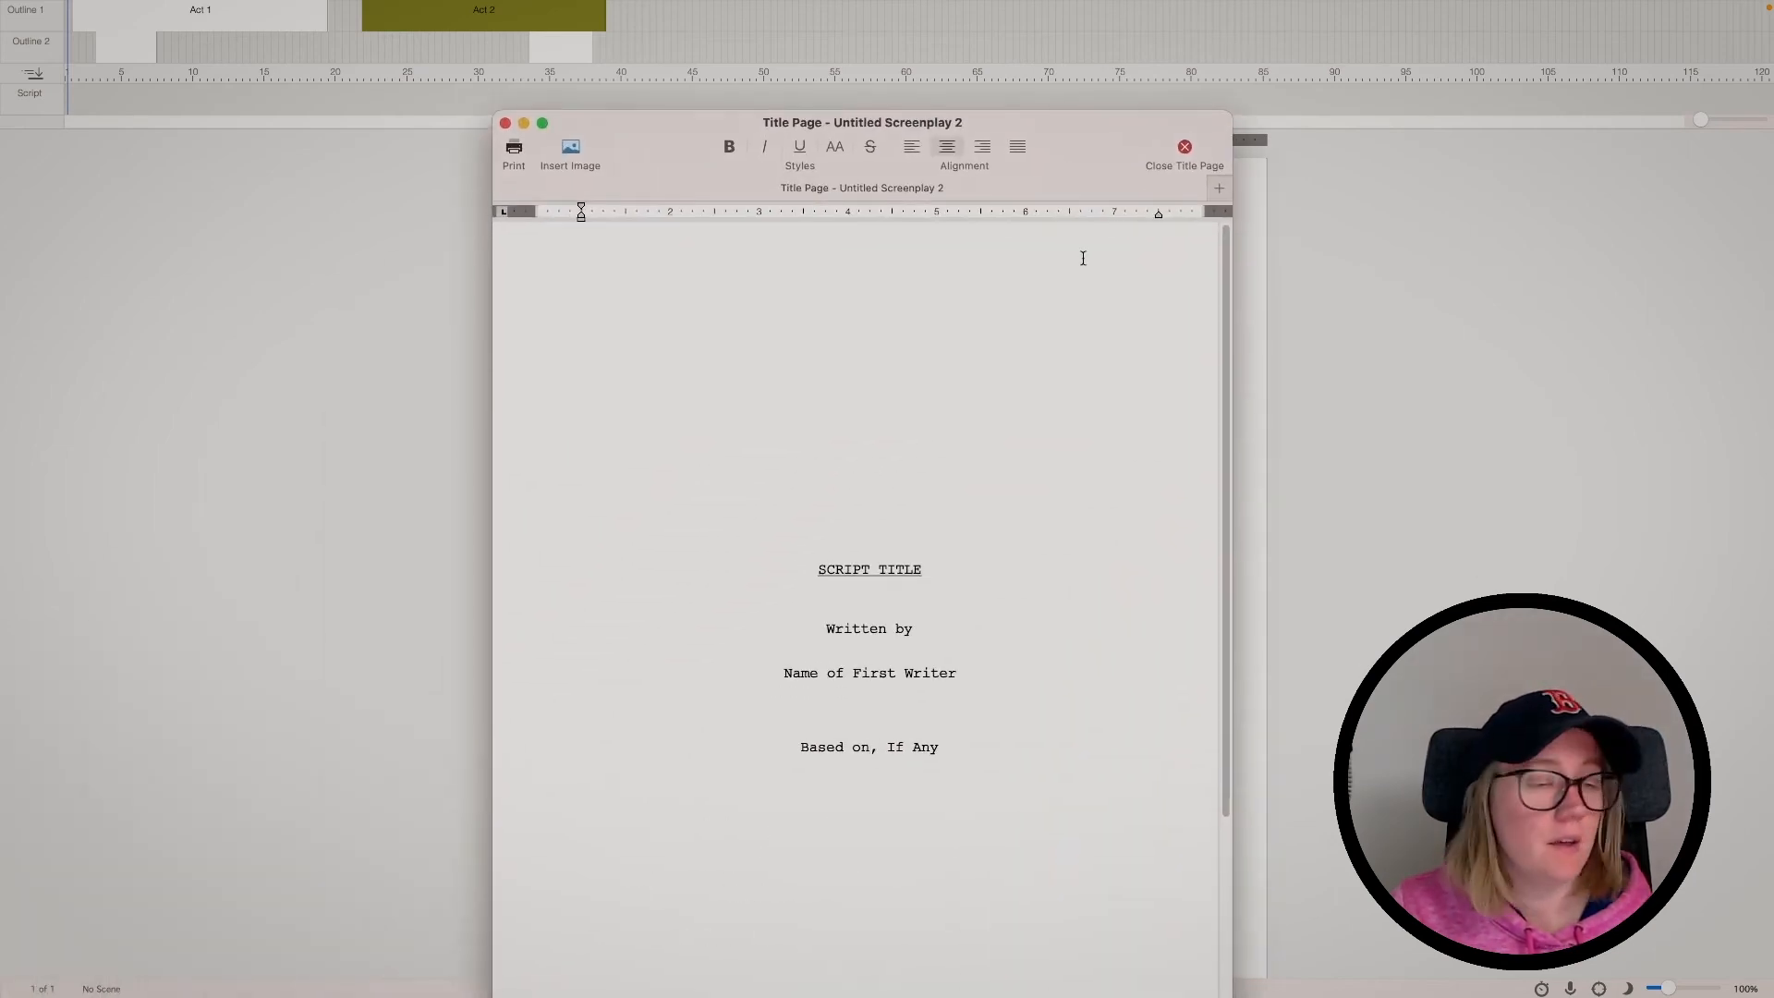
triple_click(910, 561)
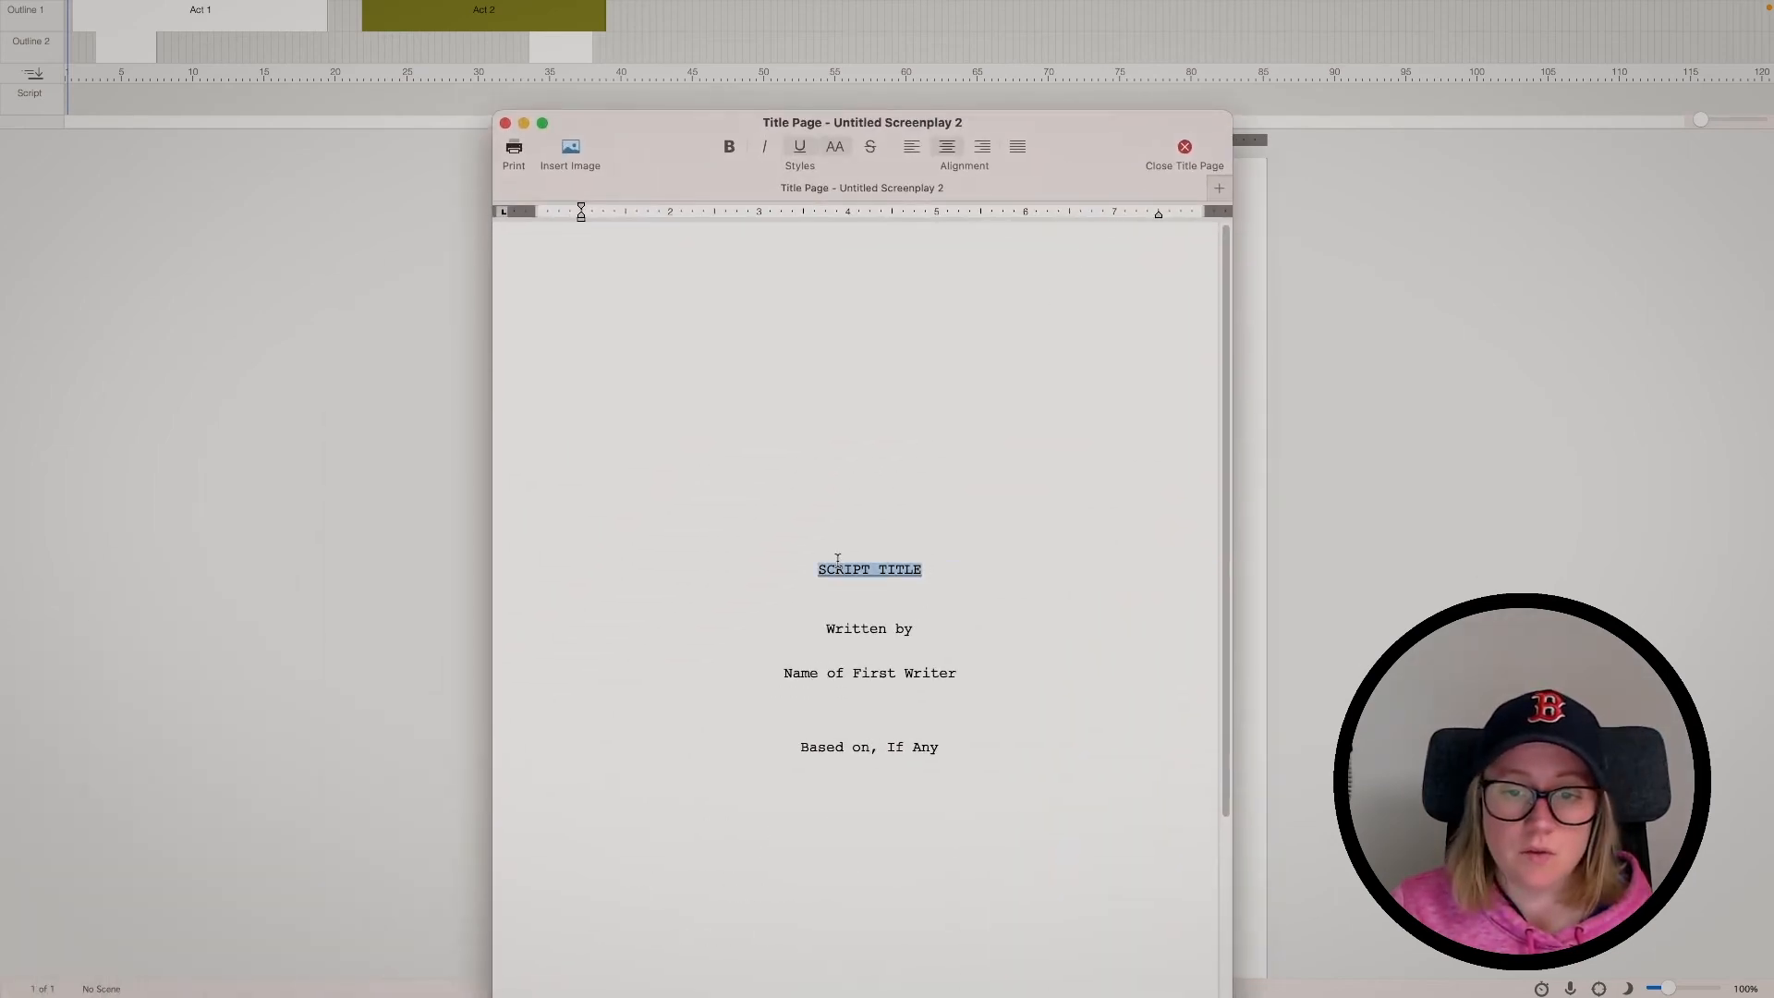
text(TEST)
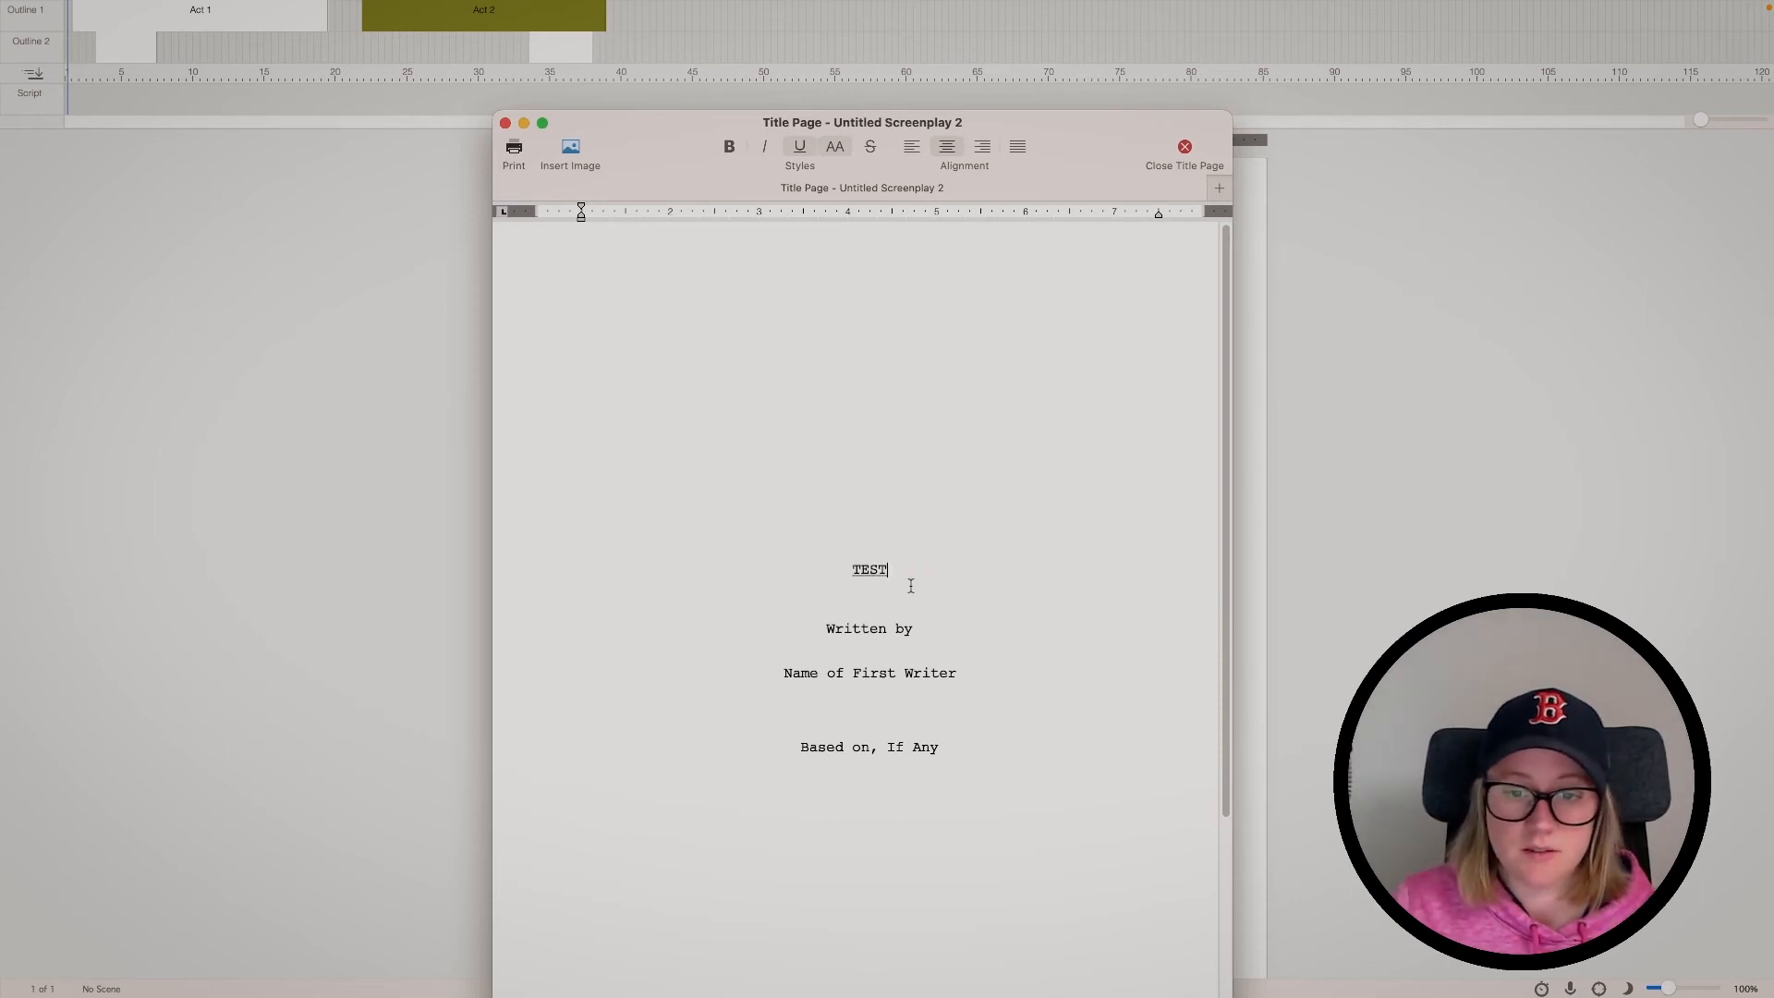
drag(966, 675, 787, 677)
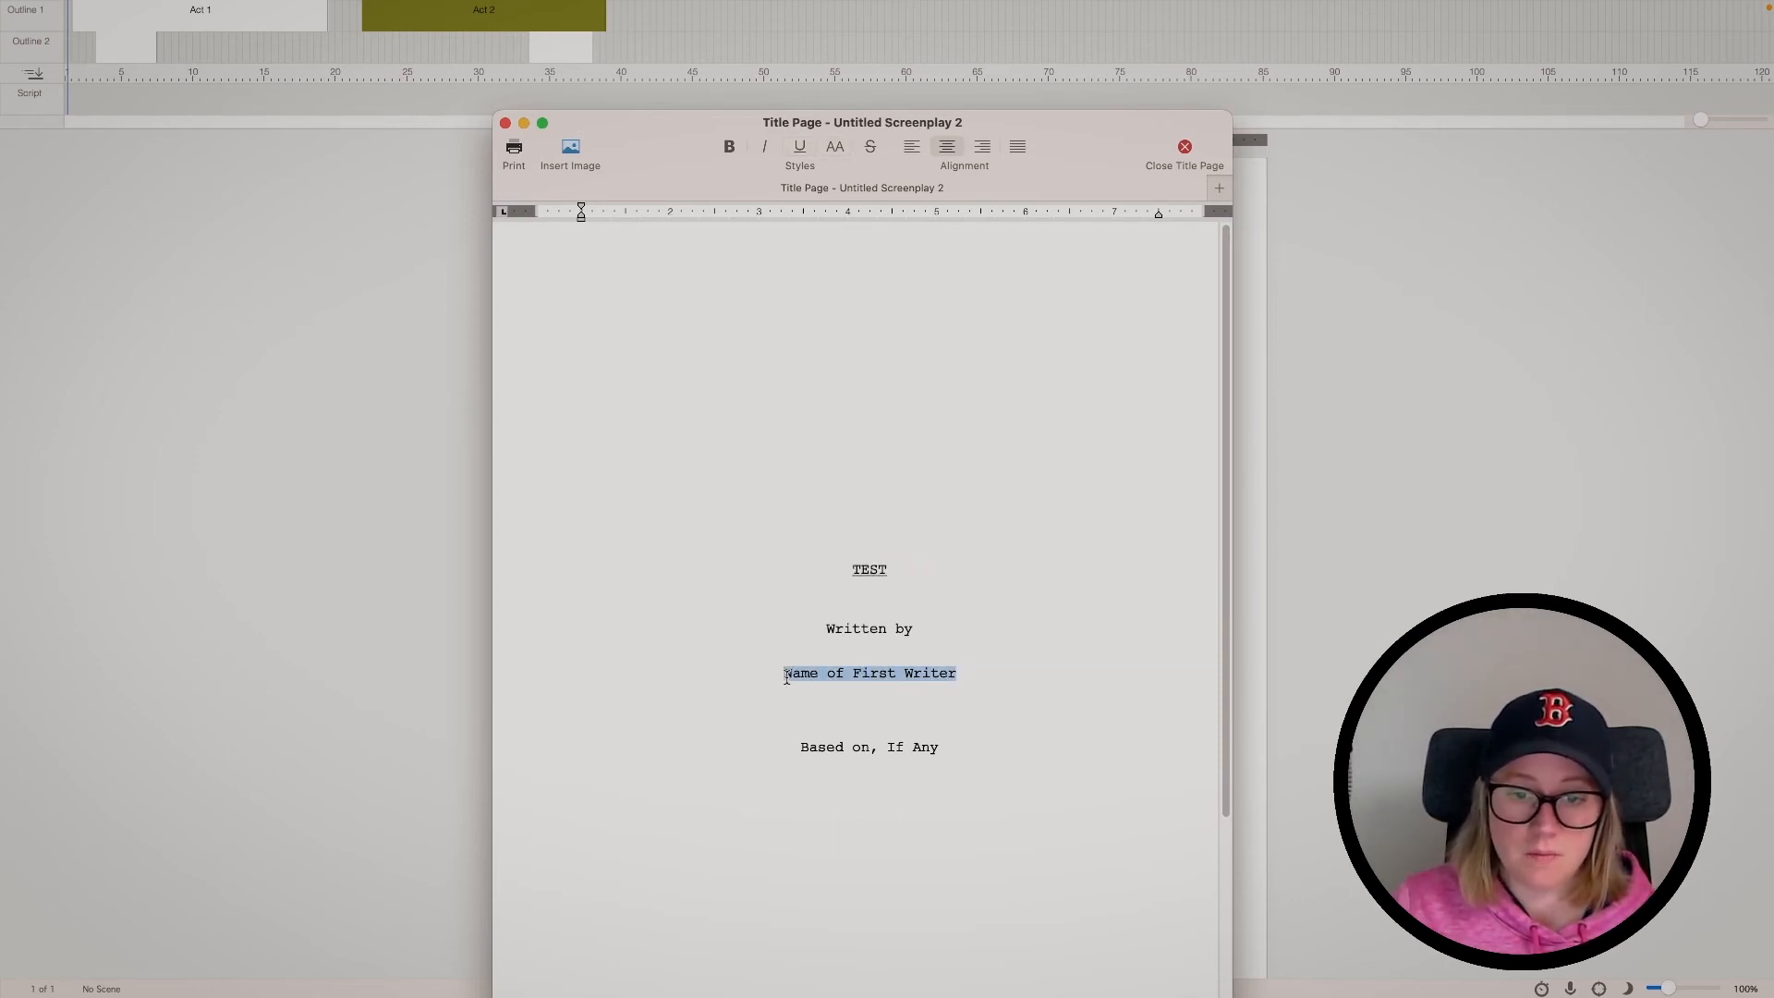
text(Maria)
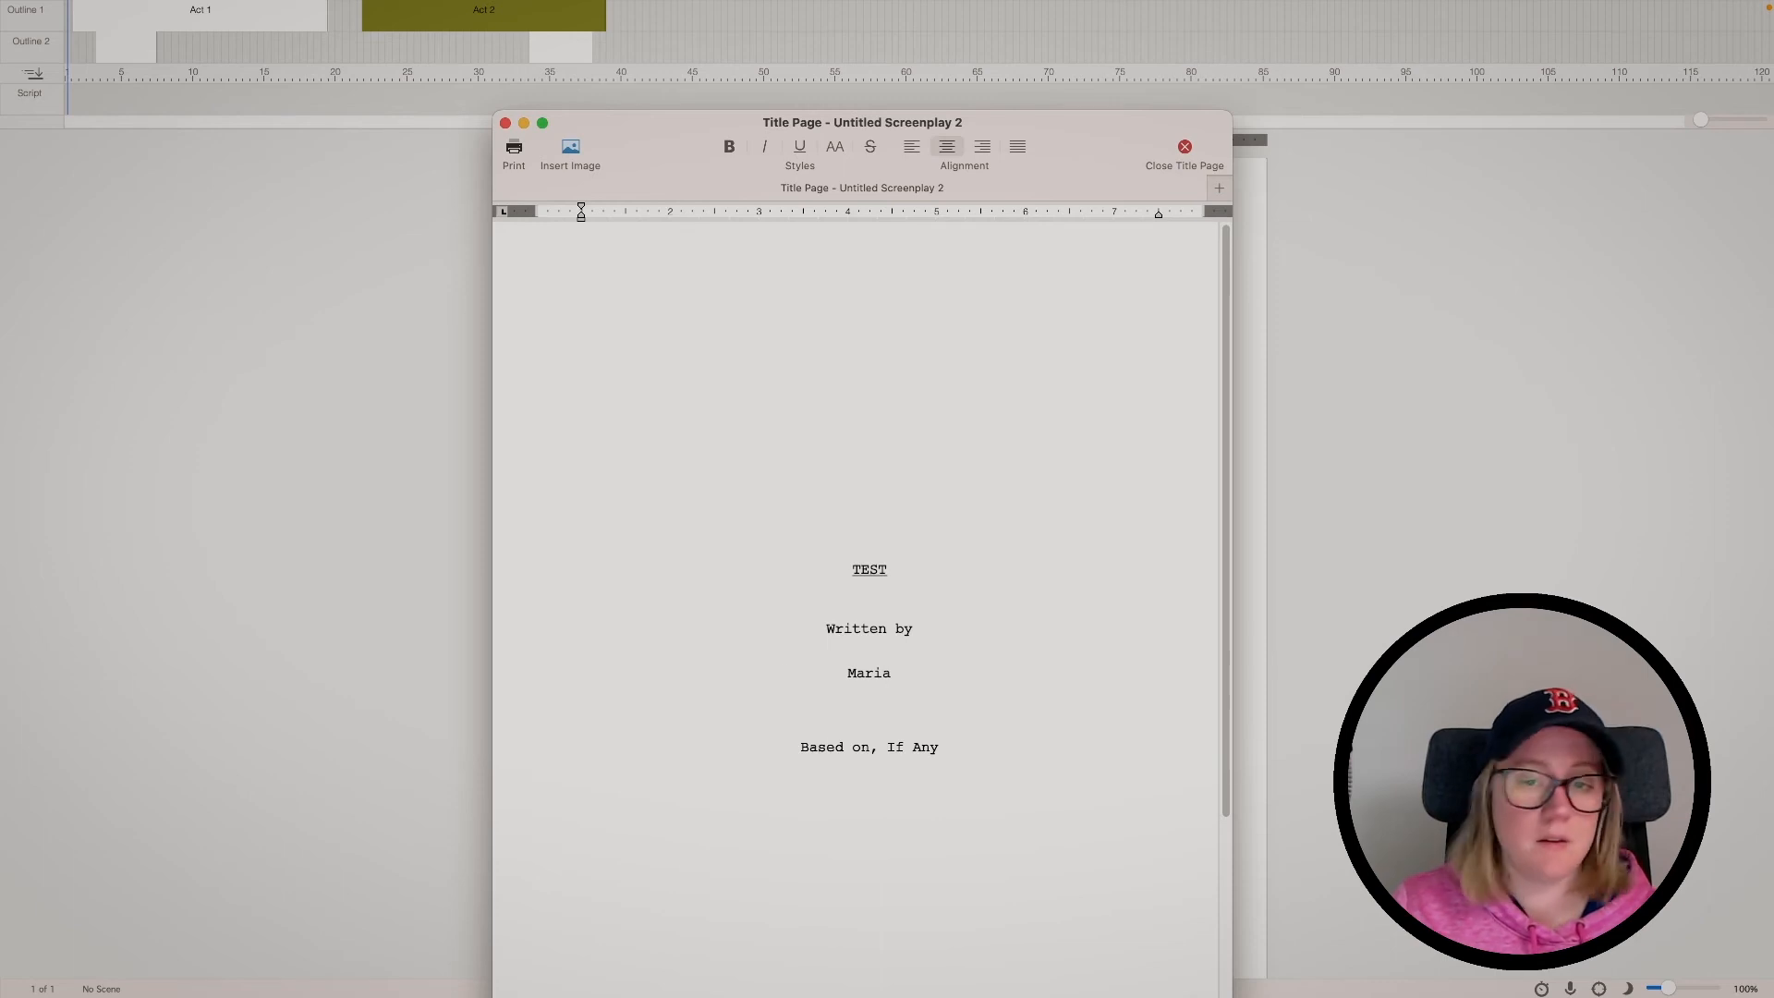
click(1186, 148)
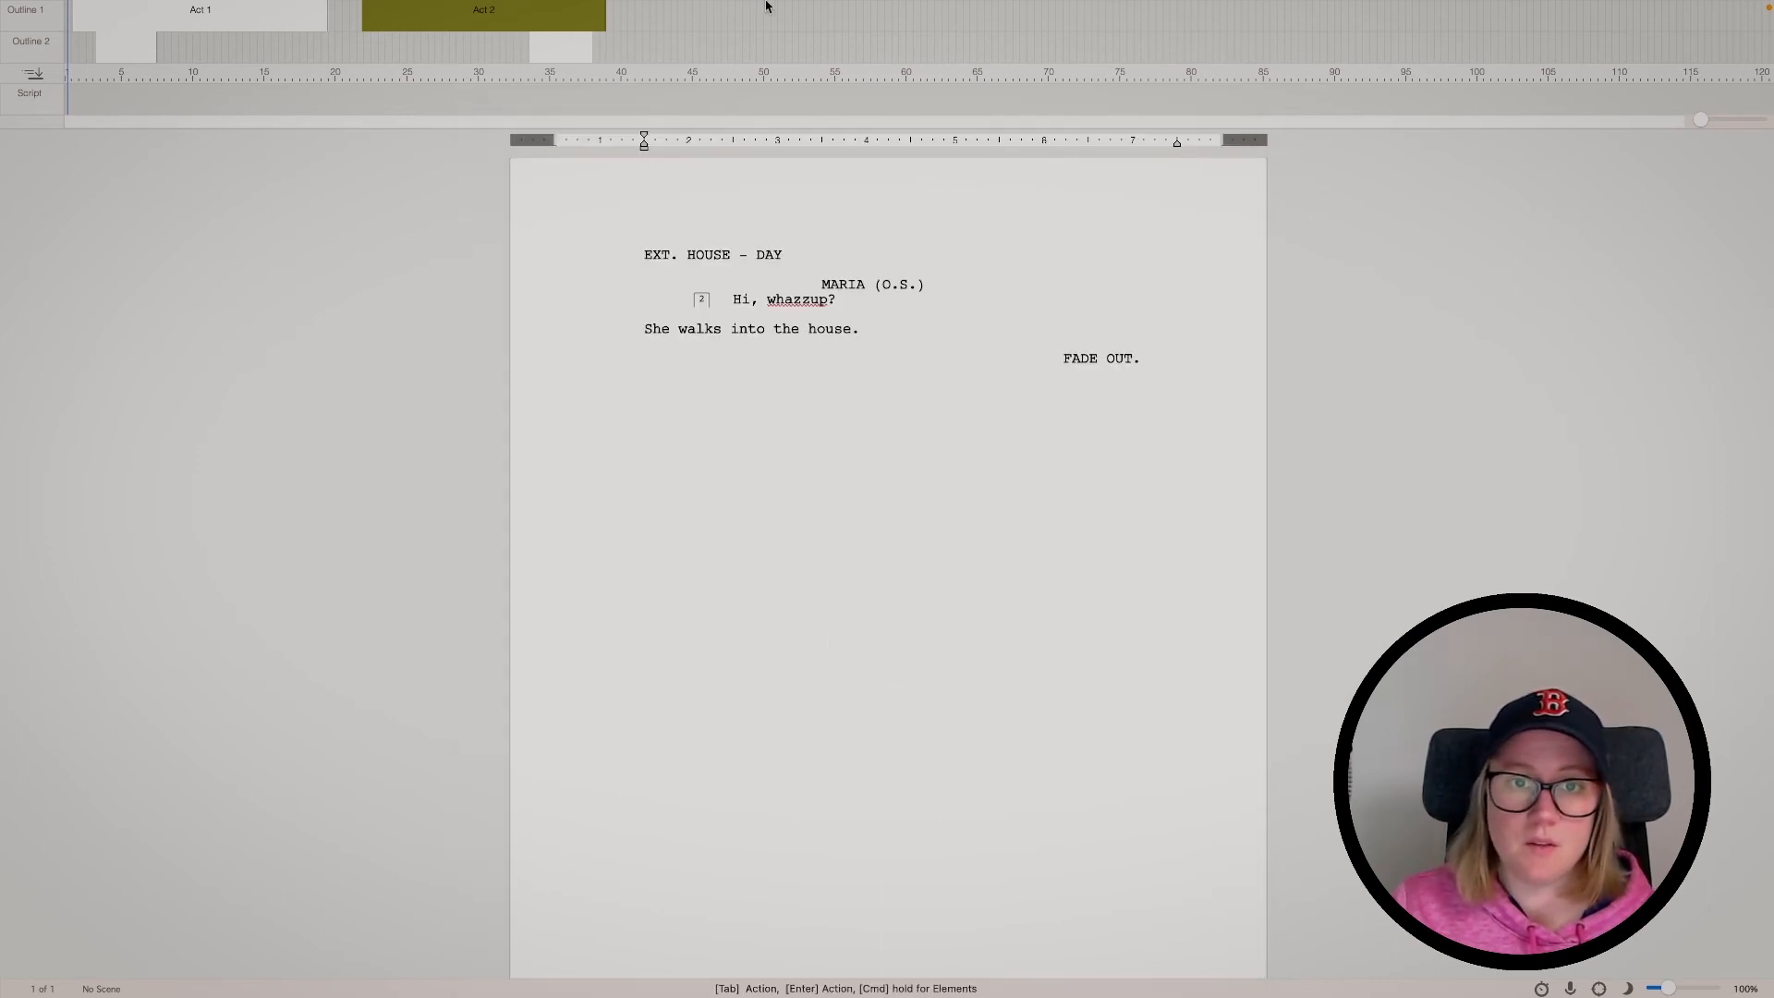
Reopen the title page, check its whole layout at 75% zoom, and close it
mouse_move(767, 5)
click(823, 60)
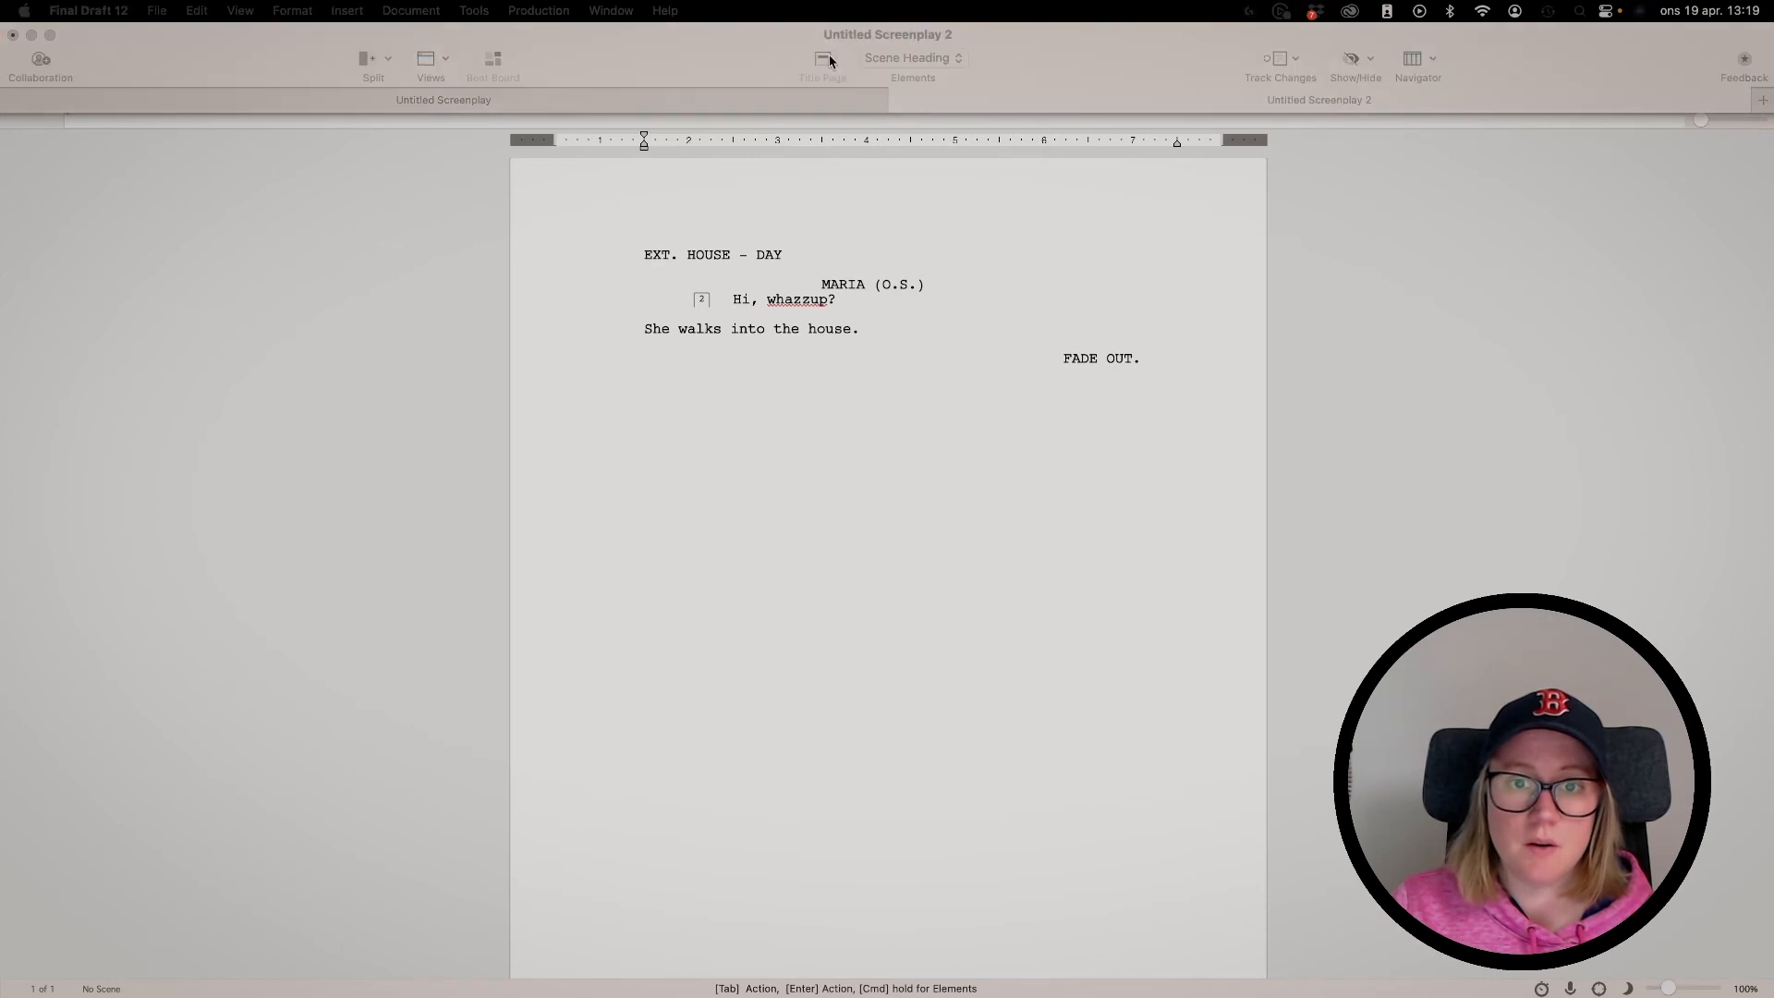
drag(2, 518, 1055, 7)
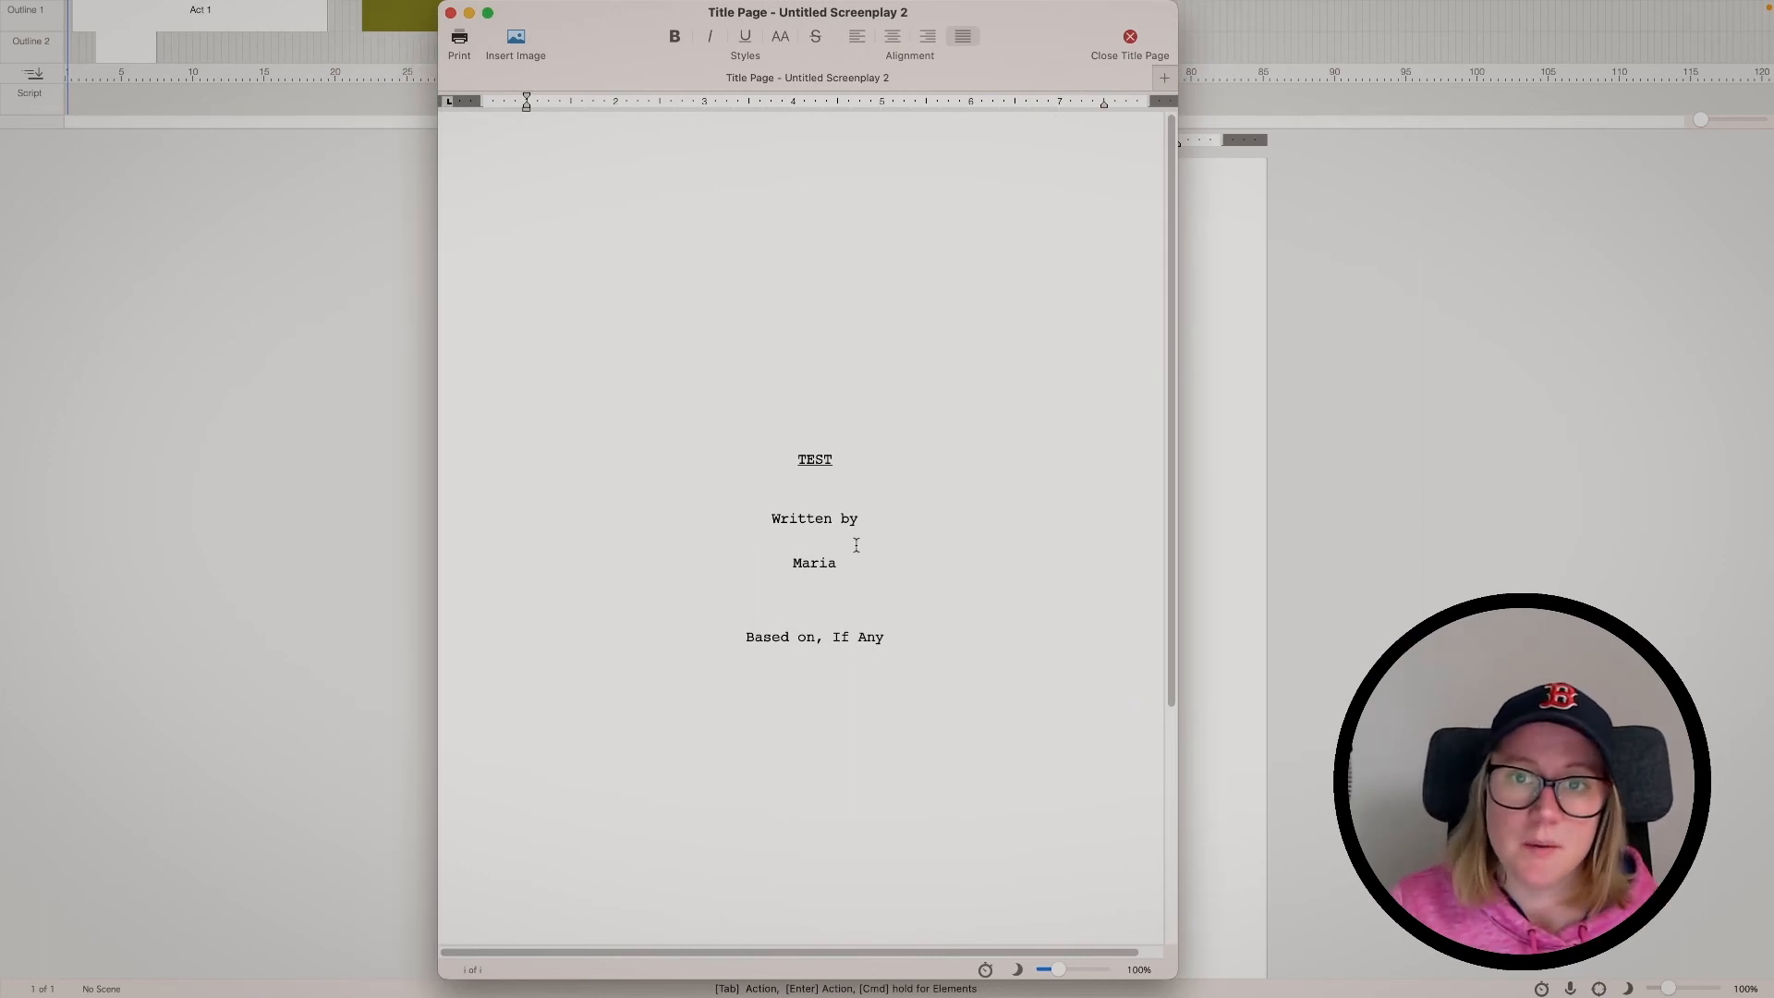
scroll(944, 613, down, 2)
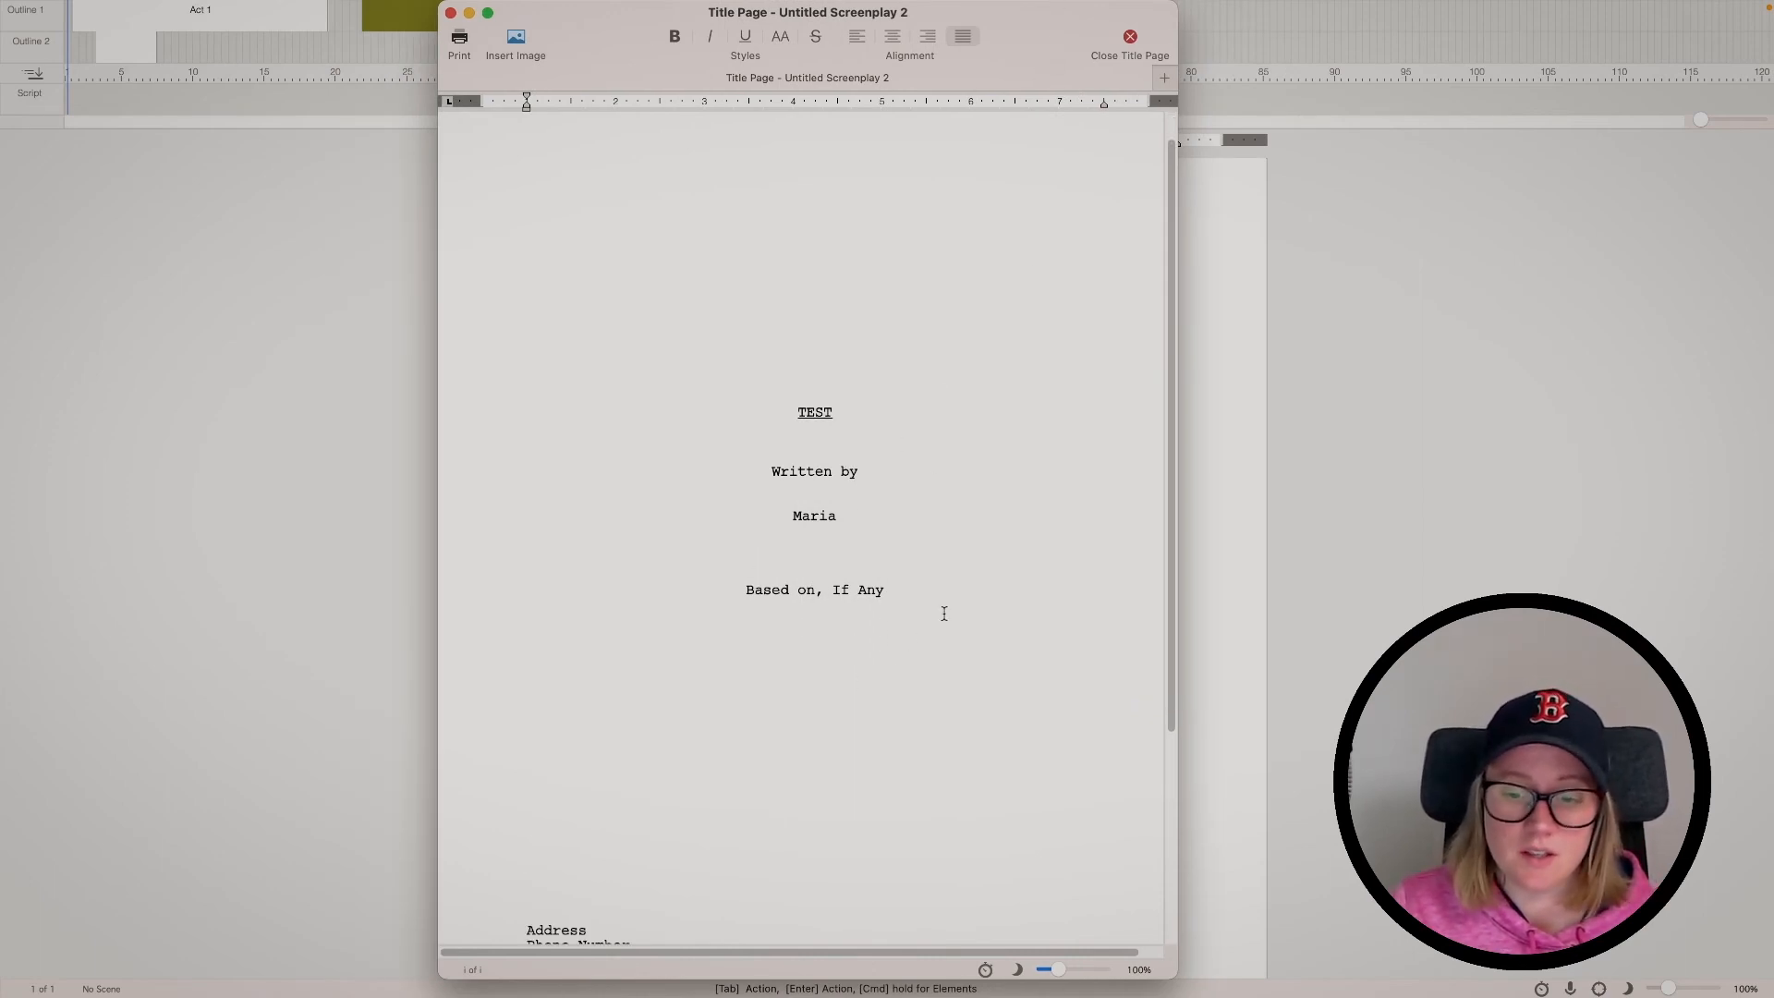
drag(1059, 975, 1042, 970)
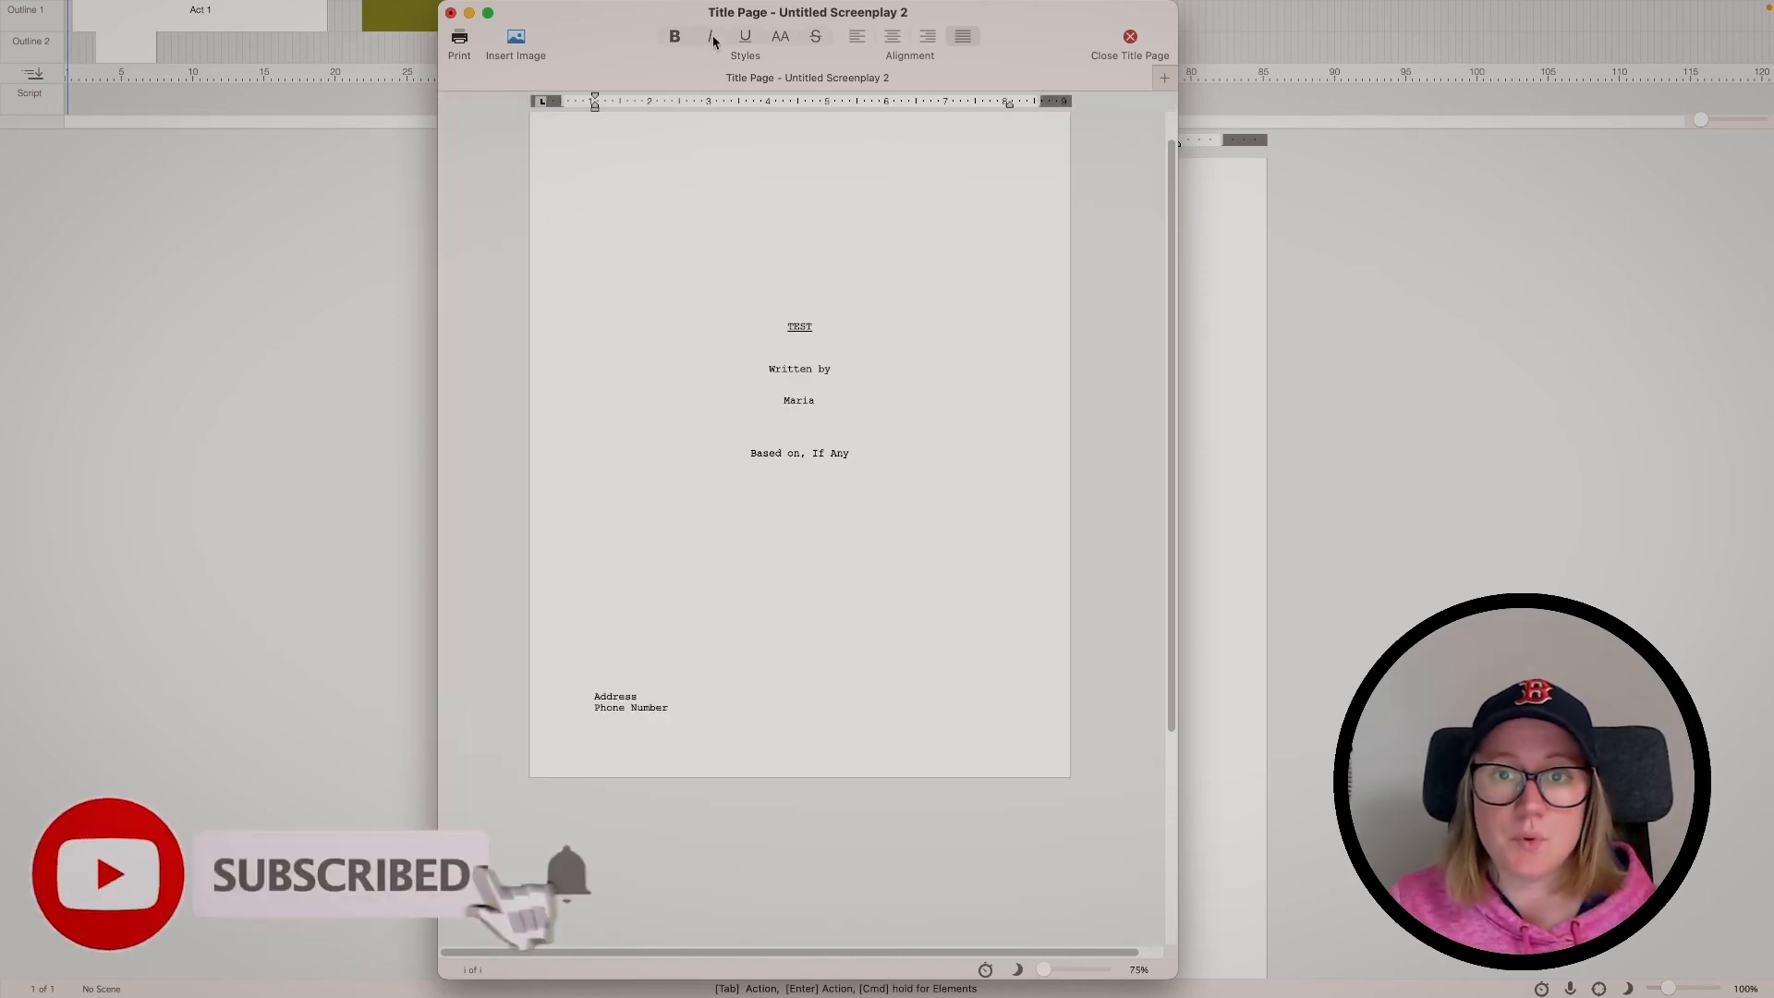
mouse_move(542, 15)
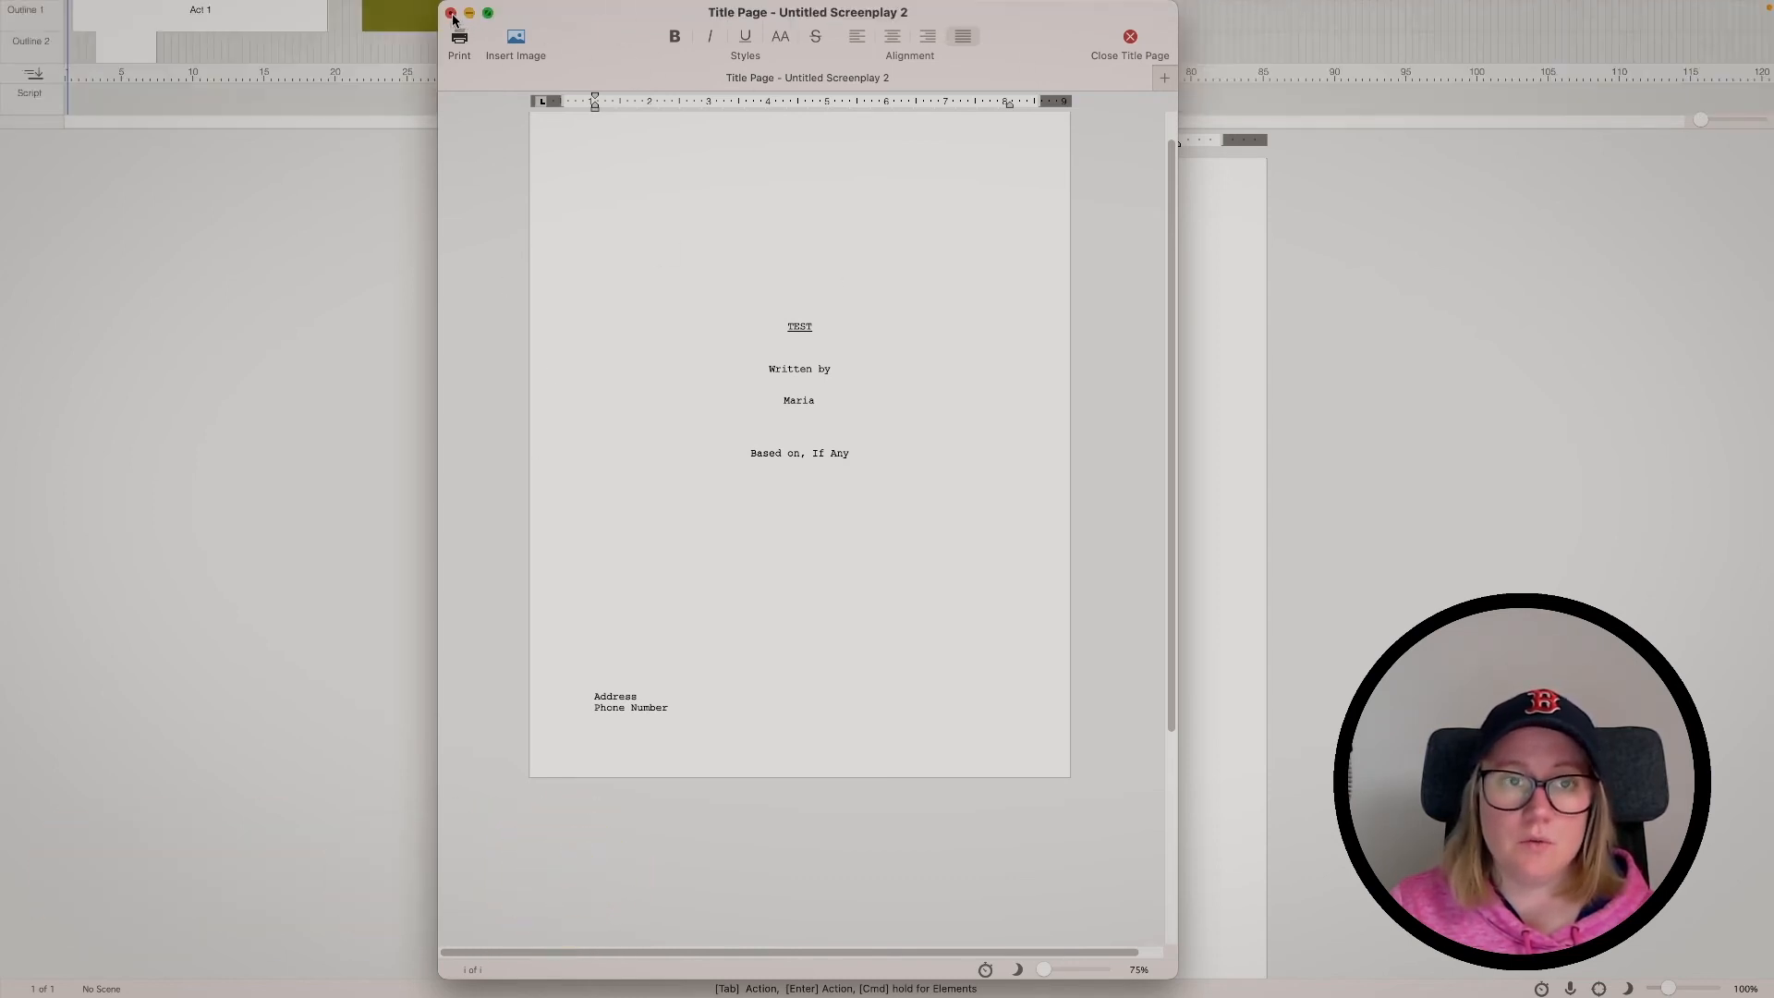
click(451, 13)
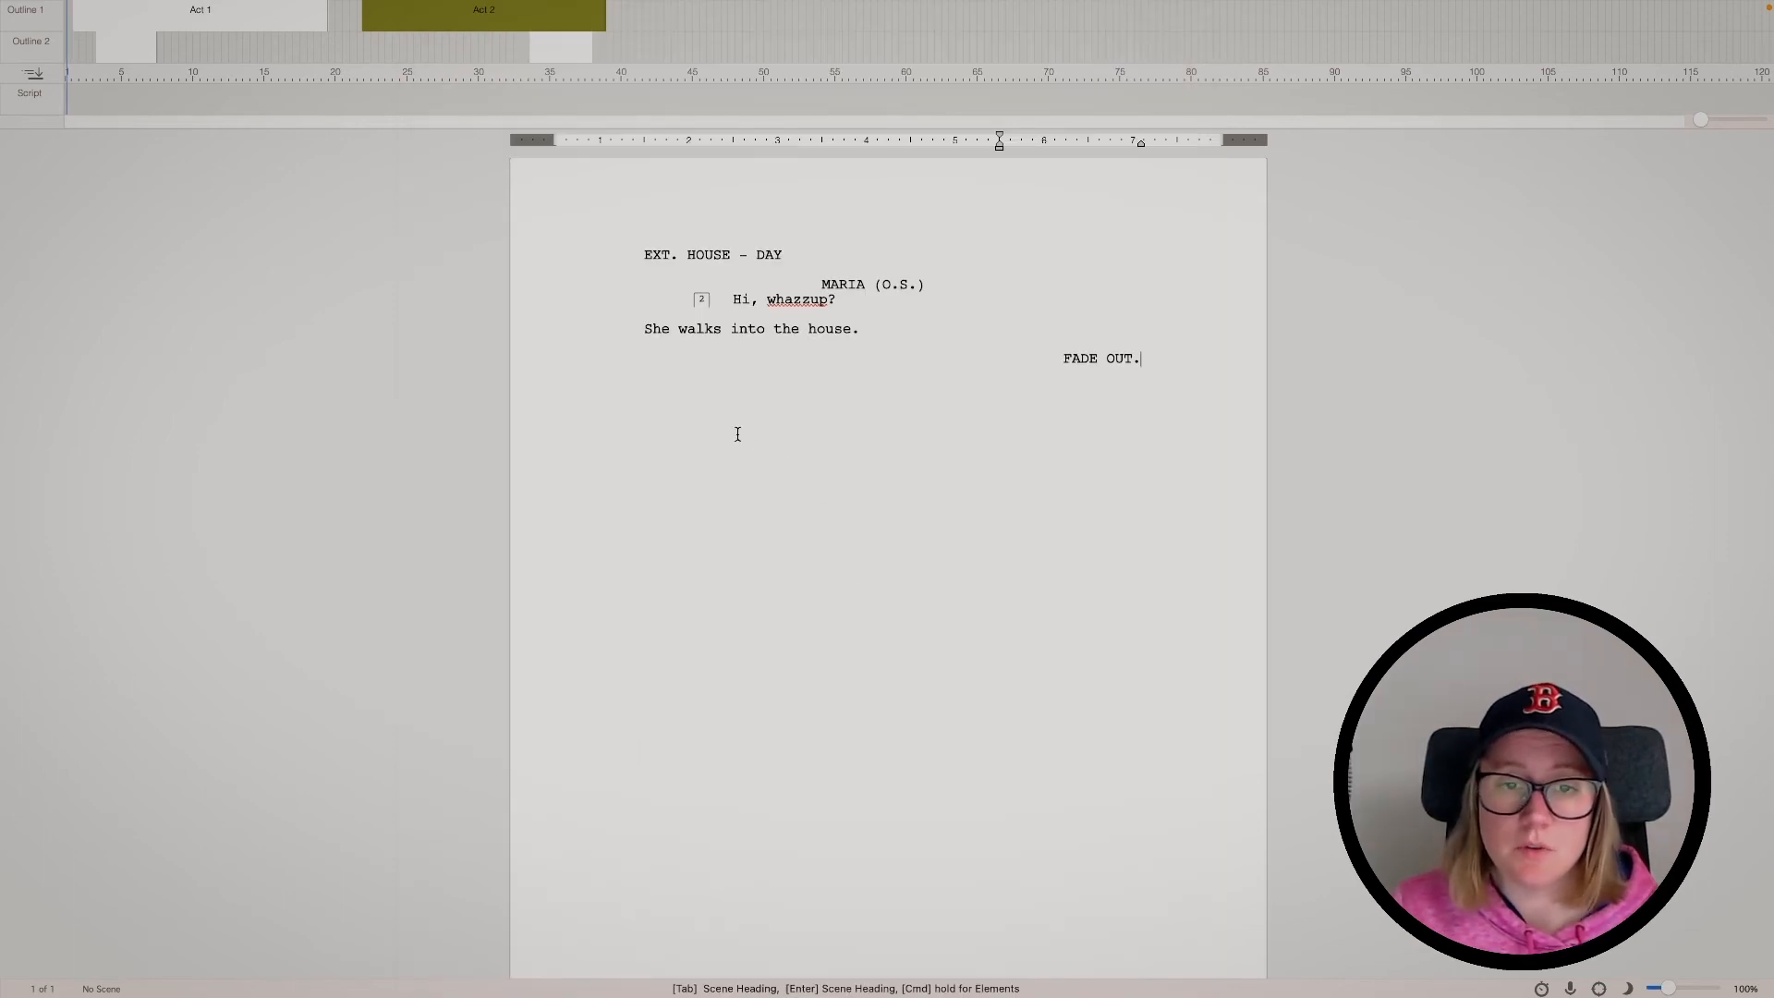
Add a long run of short filler action lines below "FADE OUT." until the script continues onto page 2
key(Return)
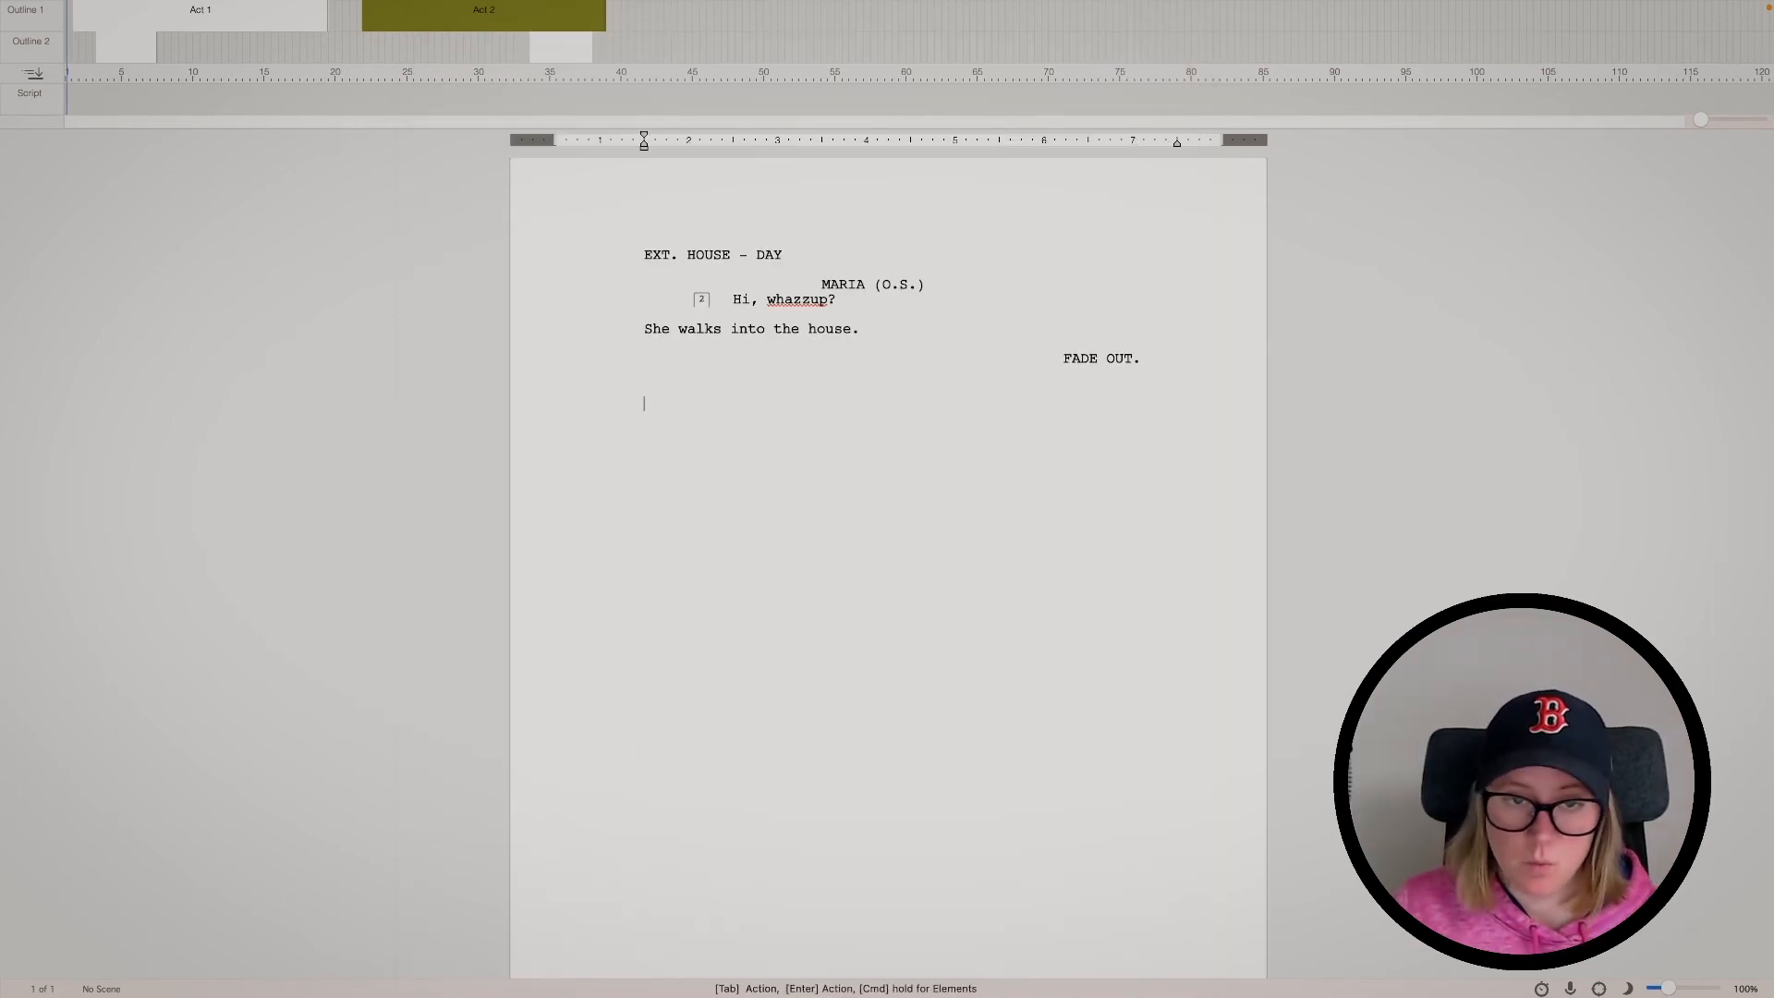
text(HSUHHPA)
key(Return)
text(Fiahe¨fgiaj)
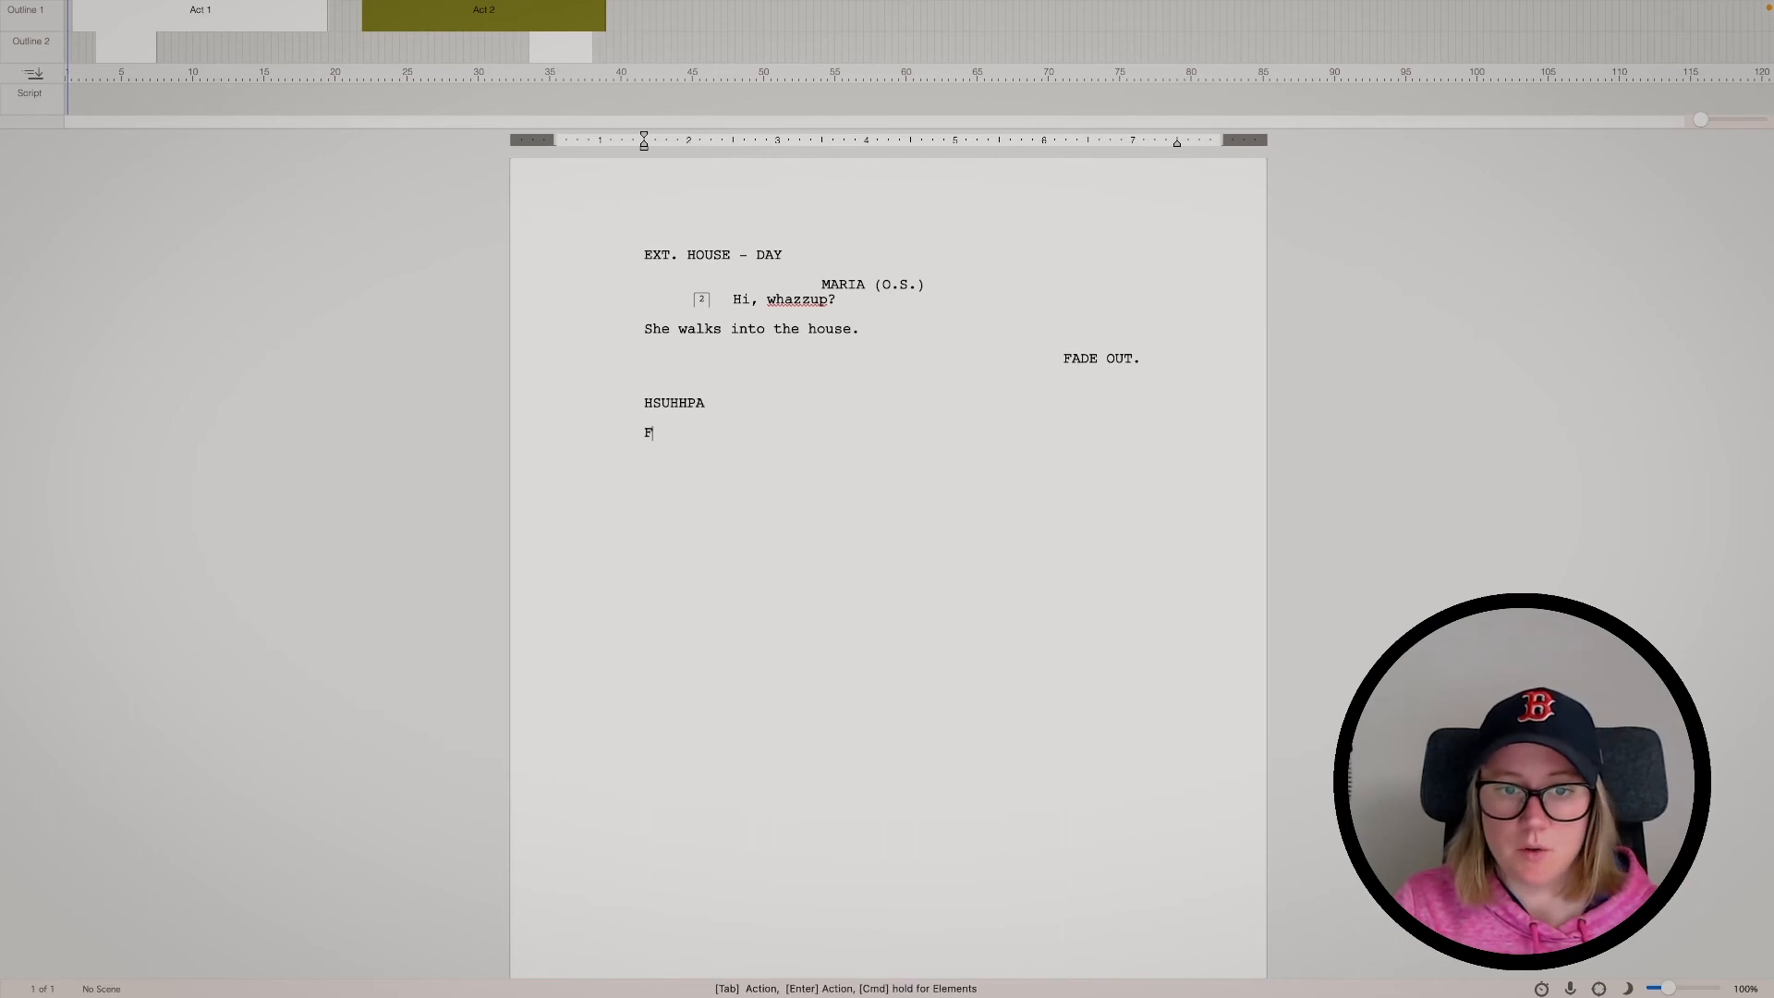
key(Return)
text(Ajfiäwjfo¨gaj)
key(Return)
text(Aiajef)
key(Return)
text(Aojf Ao)
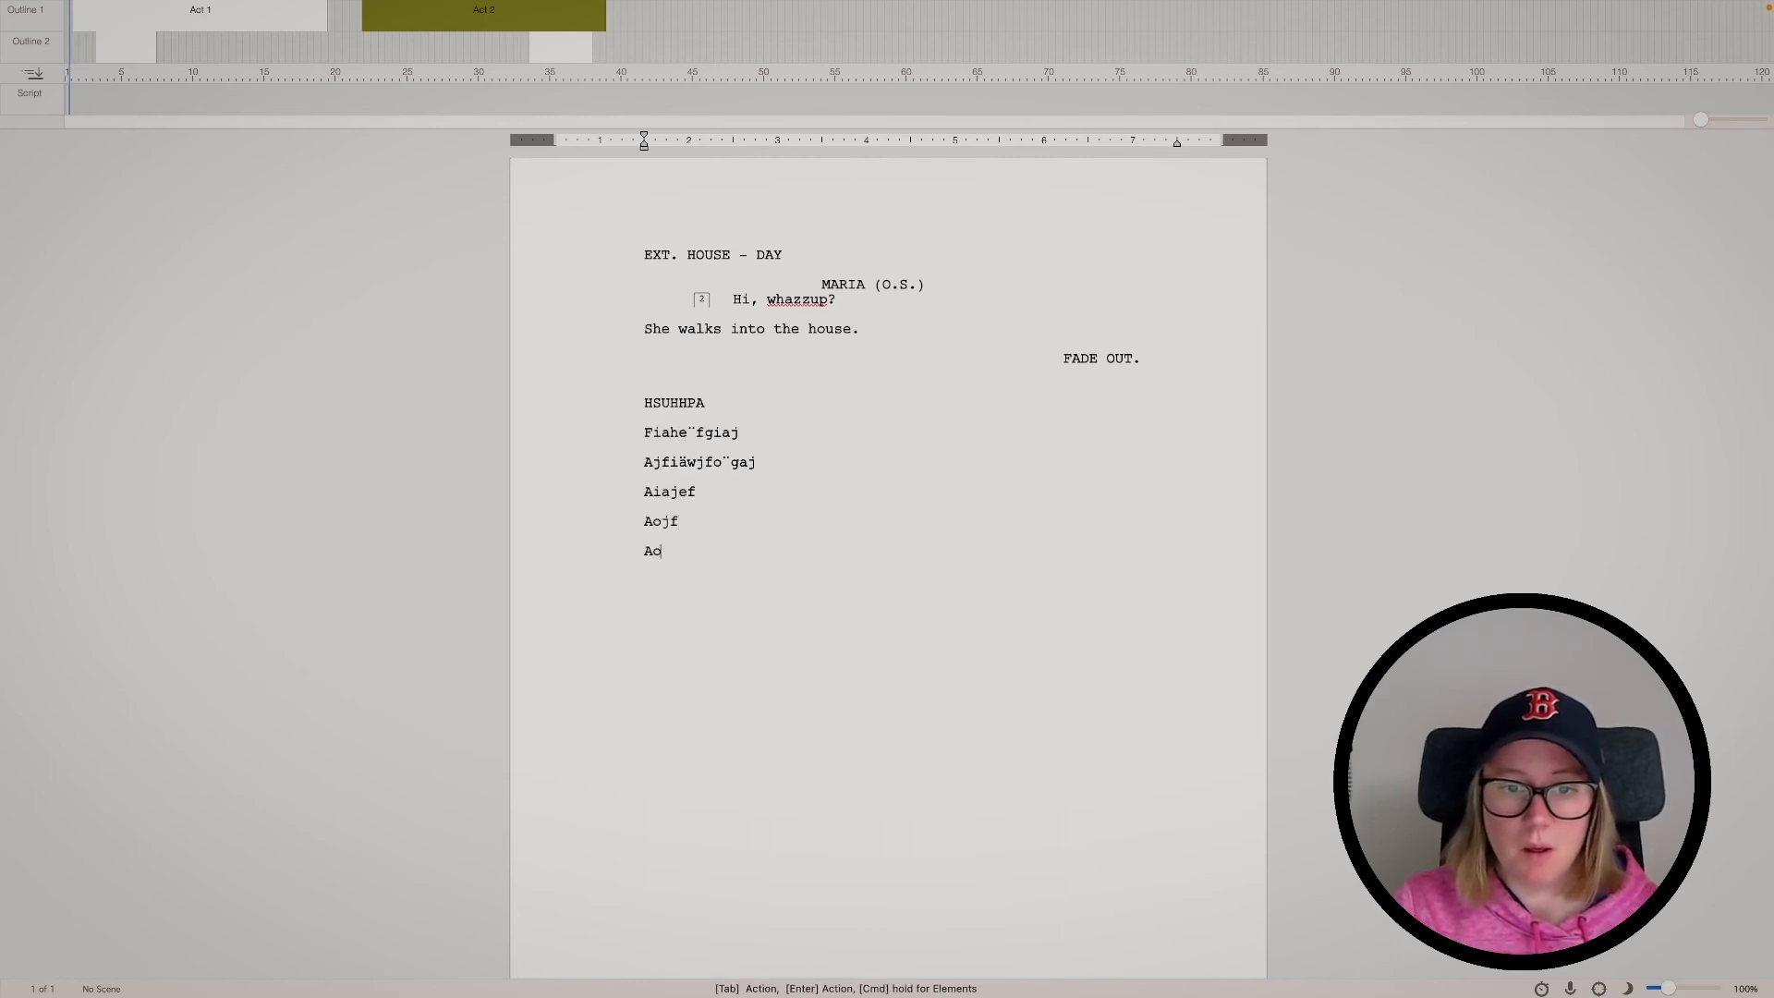
key(Return)
text(Af Ajf)
key(Return)
text(Ajf Aof Aåifa Åpfia Åfipa If Aif Ai Aif)
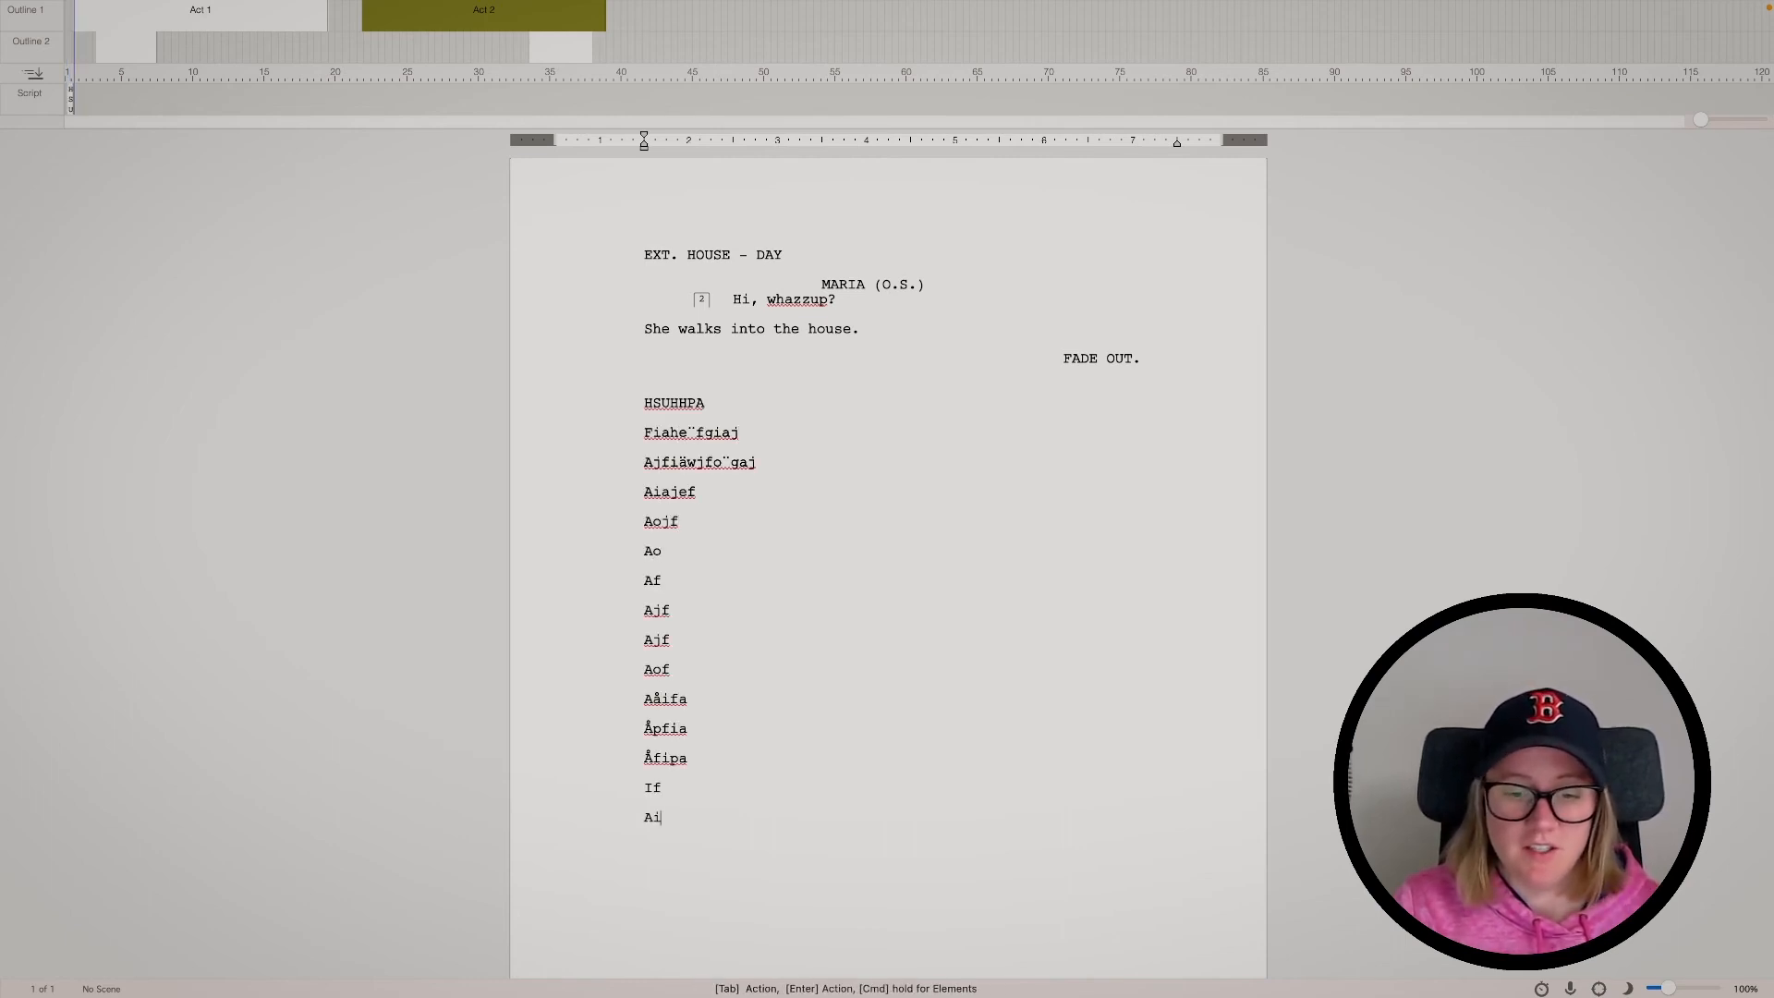
key(Return)
text(Aif Aåpfiaåif Aåi Afia Afi)
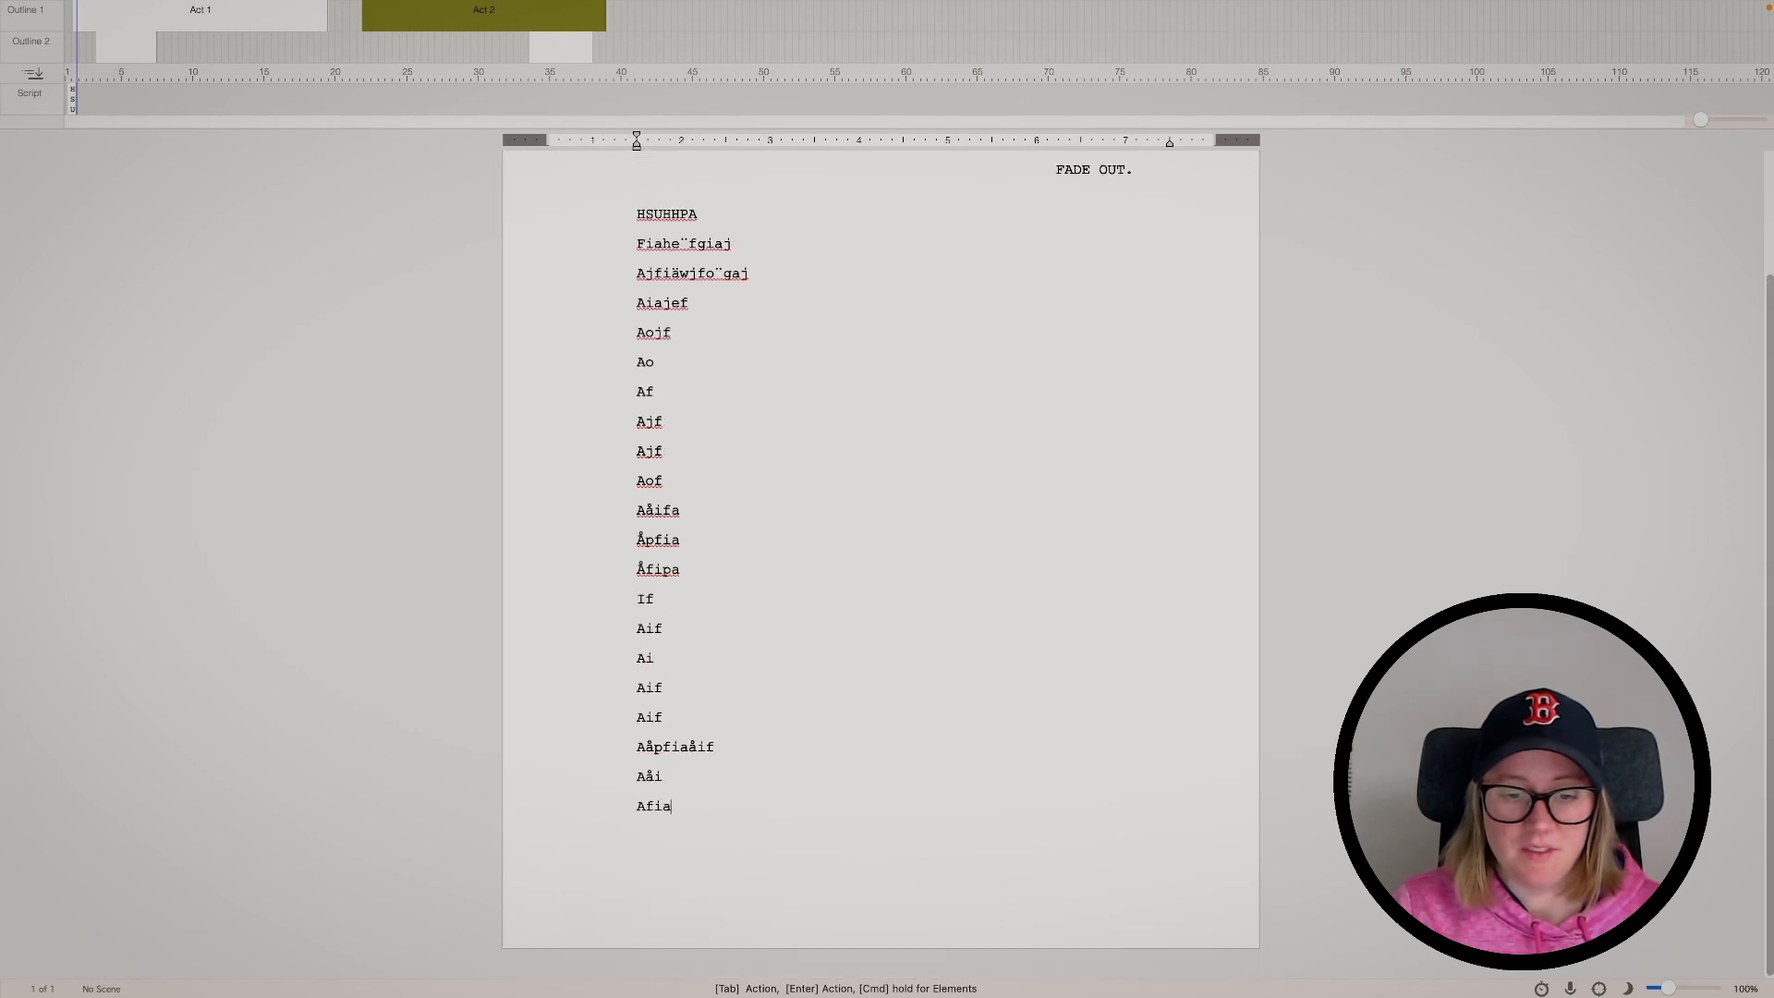
key(Return)
text(A Fi Aif)
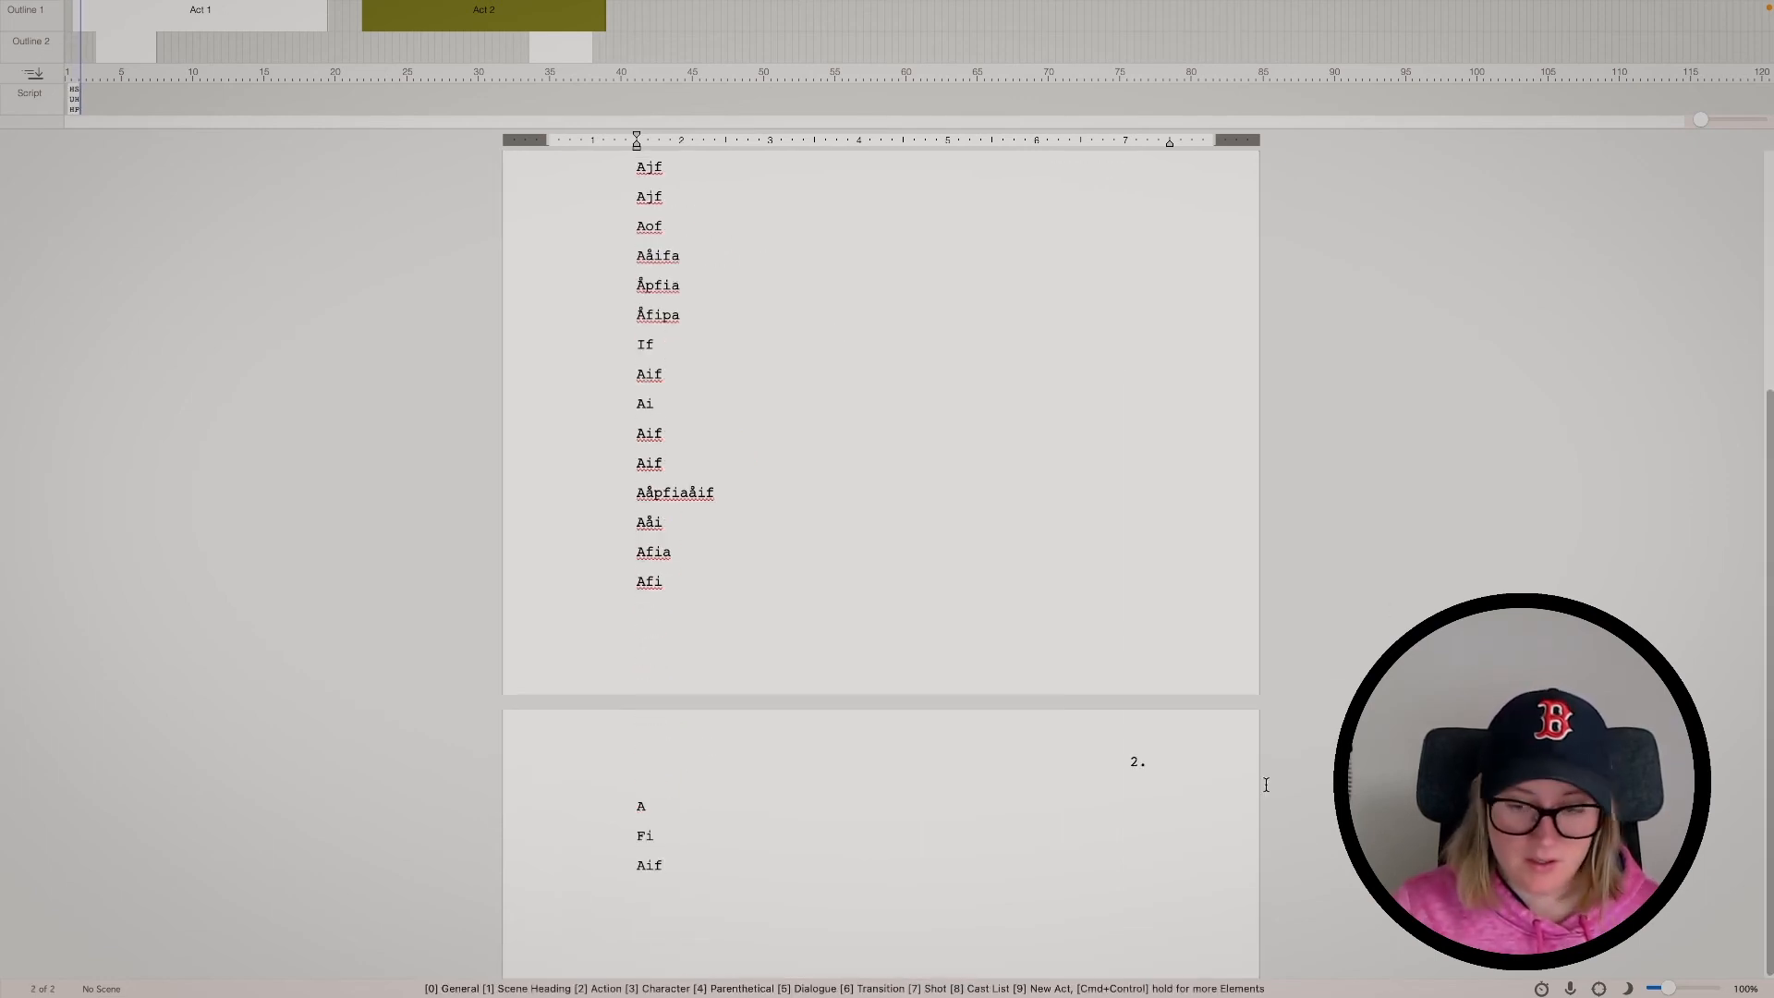
Remove the page number field from the script's header and apply the header change
key(alt+super+8)
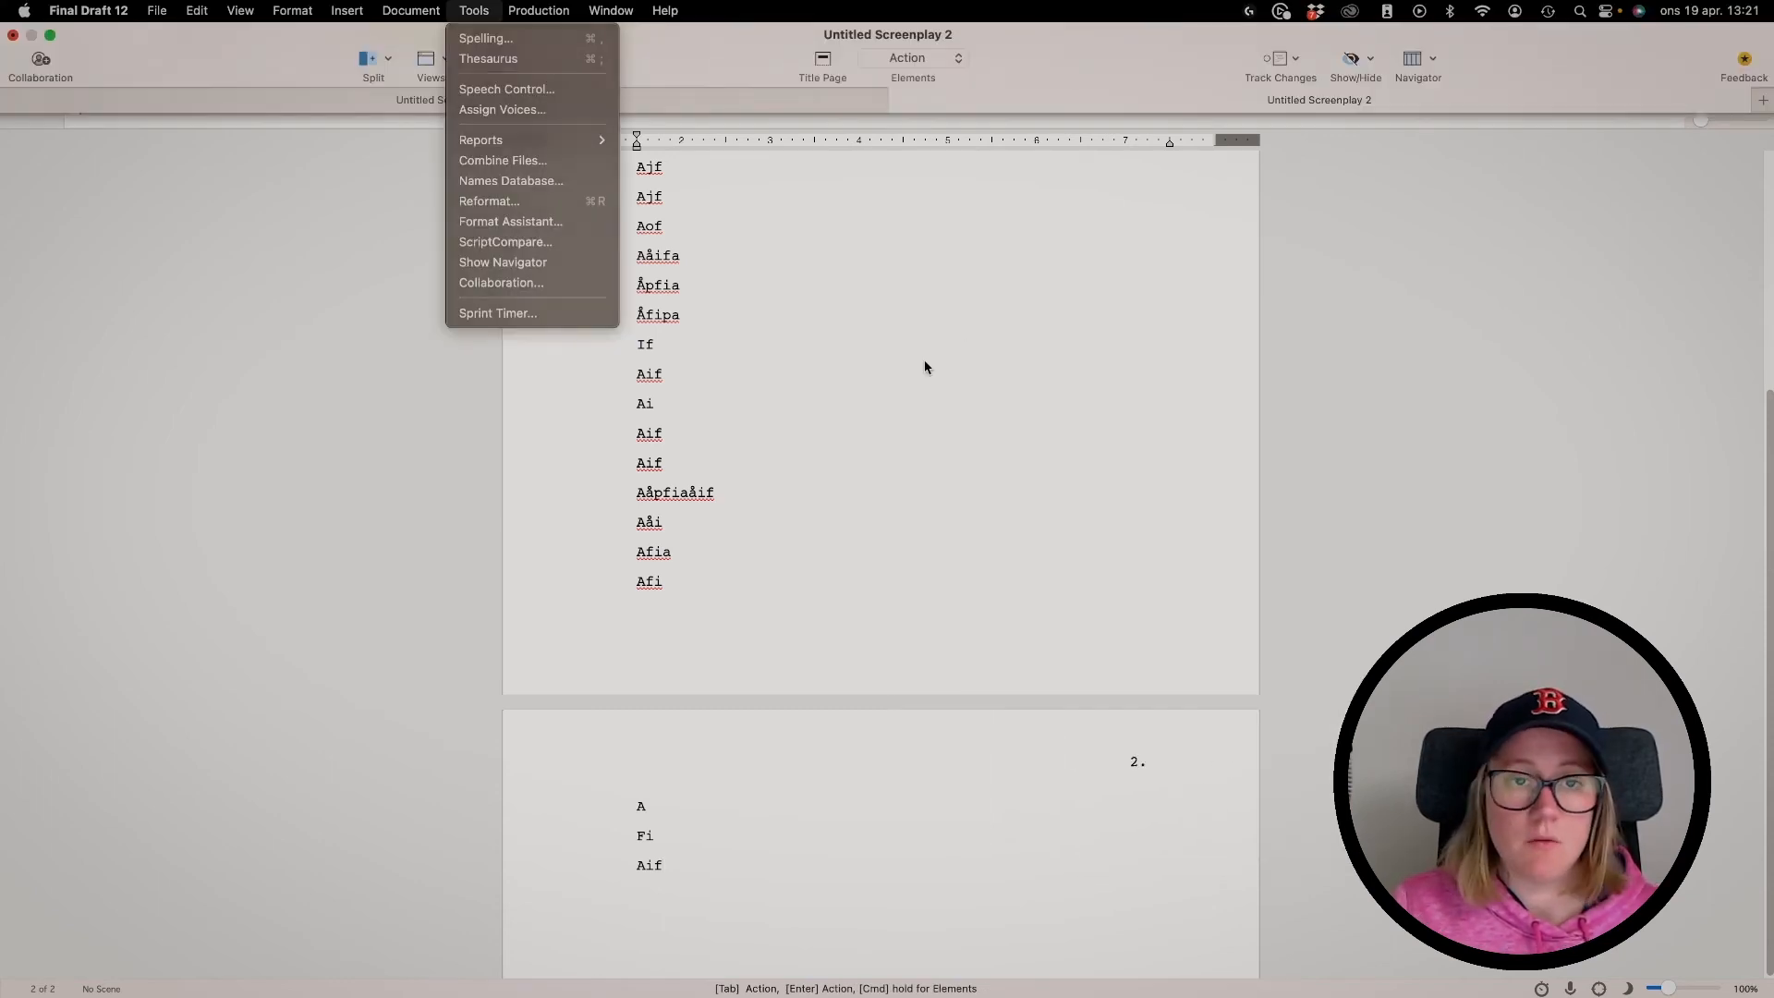
click(927, 369)
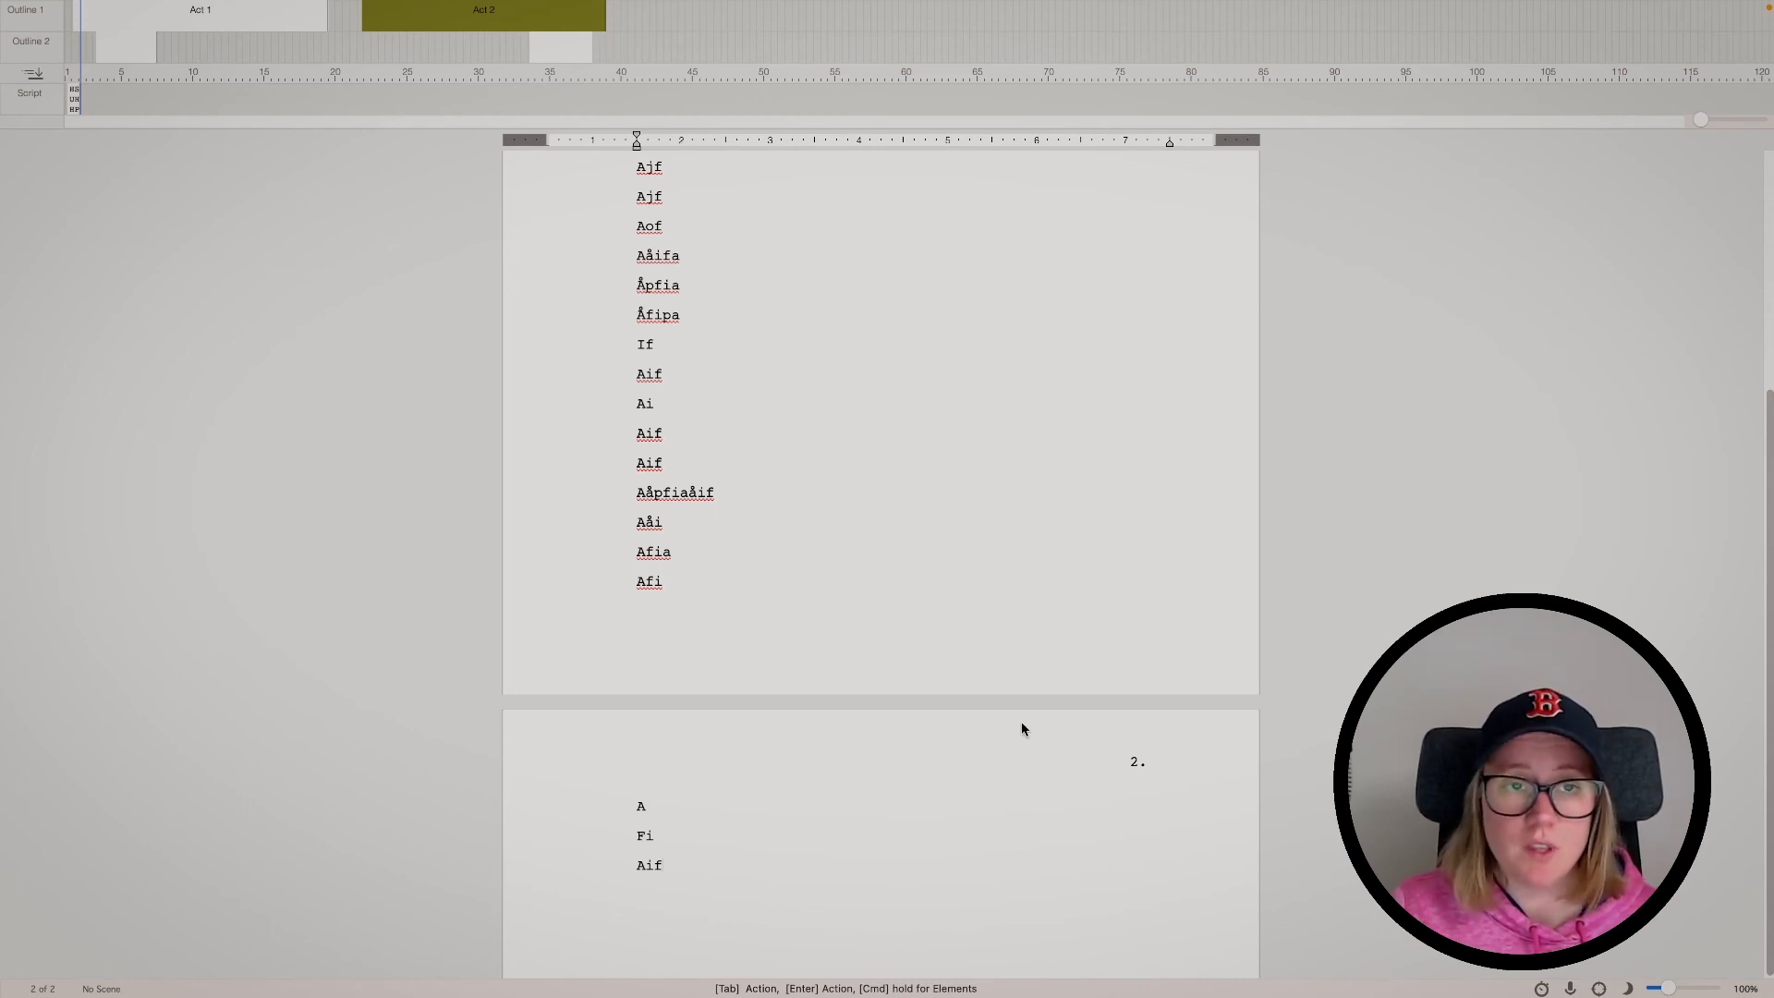
mouse_move(796, 5)
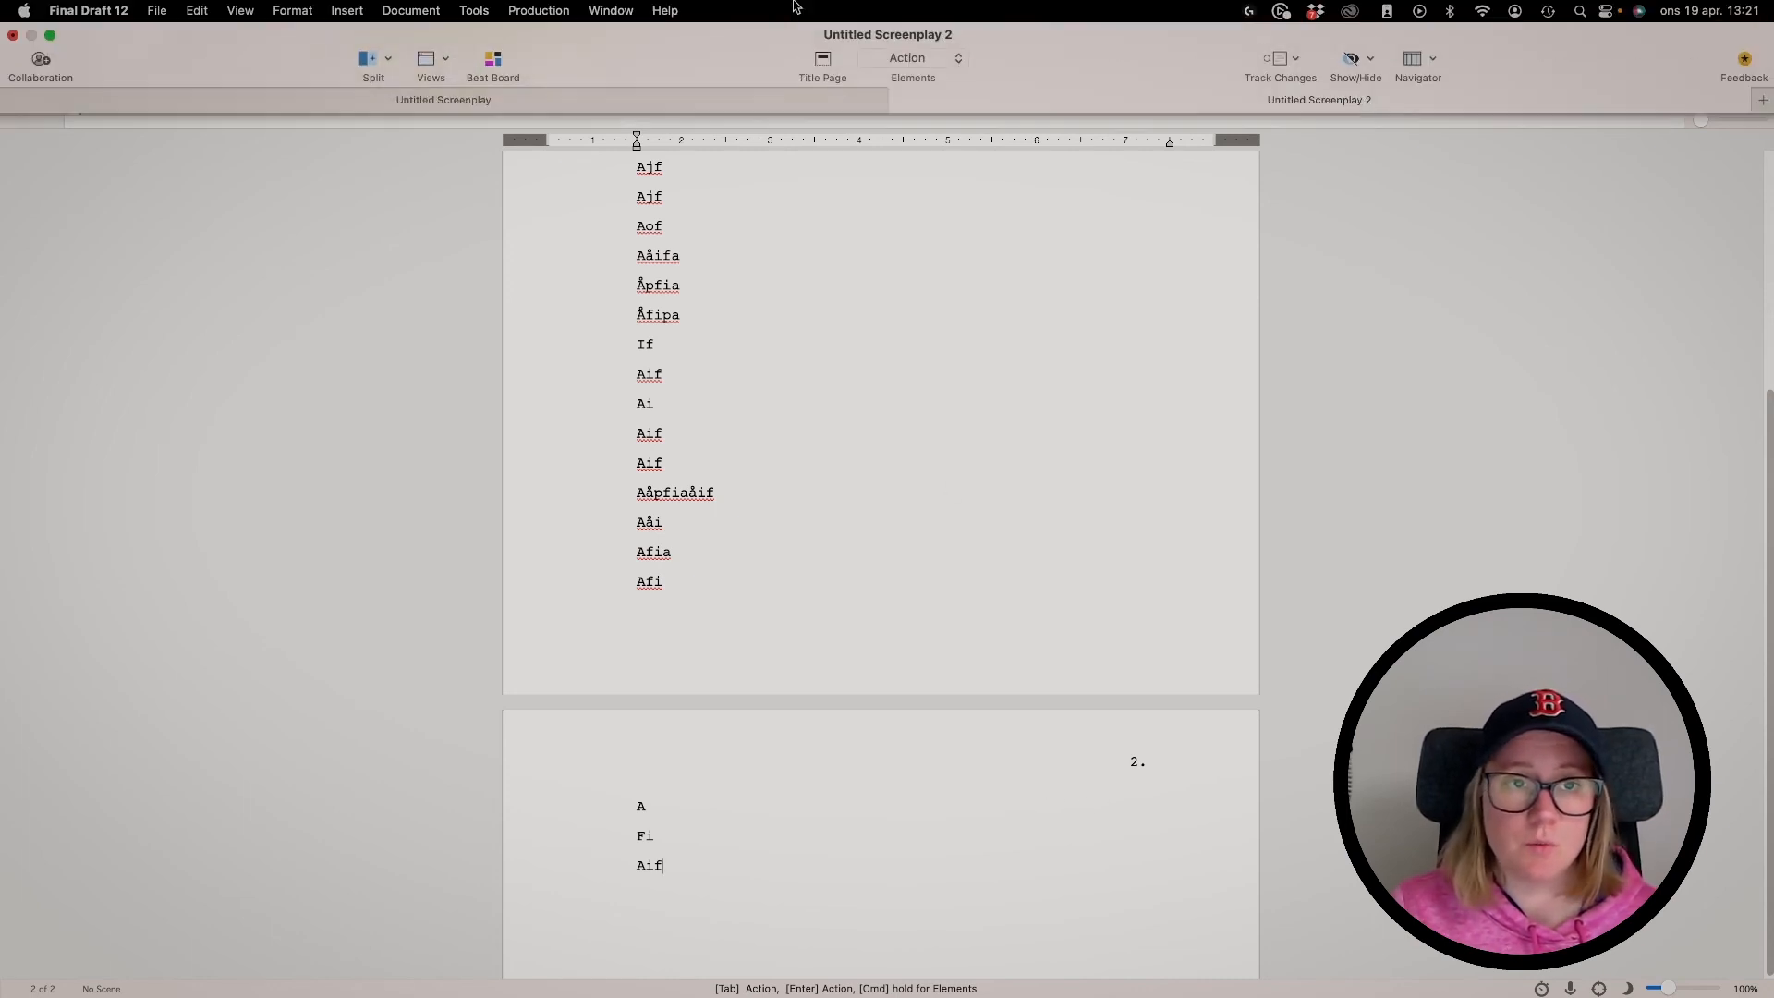
click(395, 12)
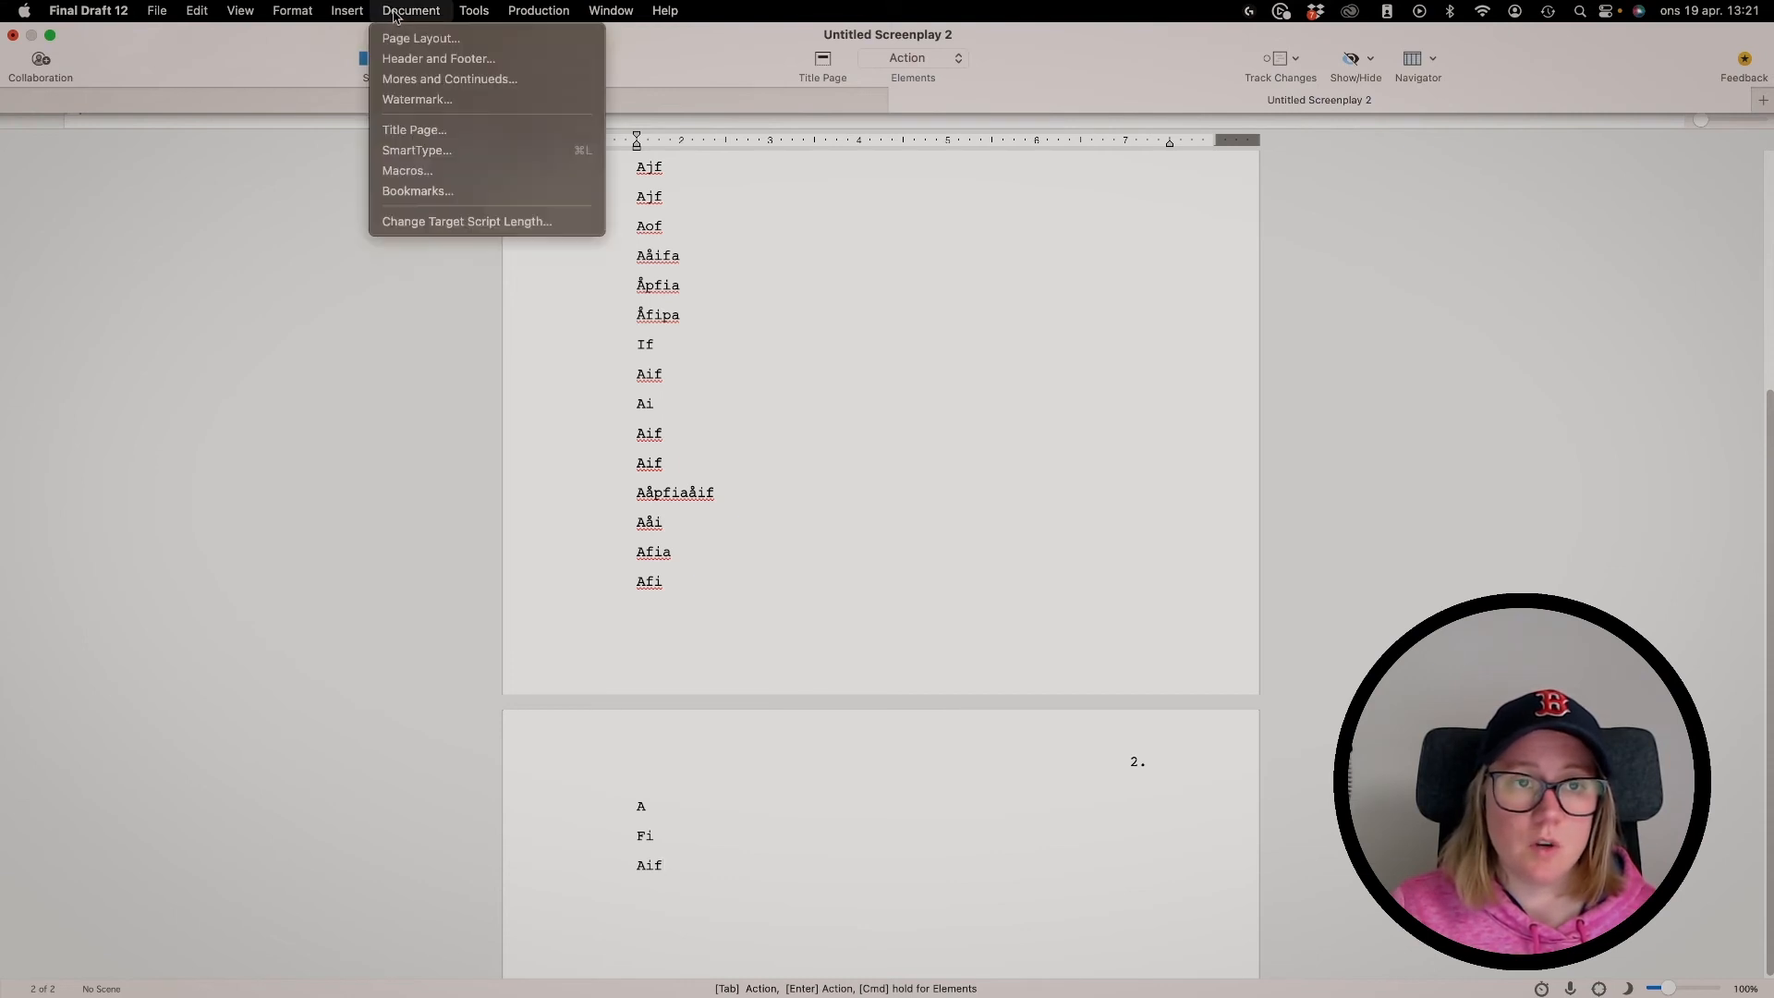
click(424, 95)
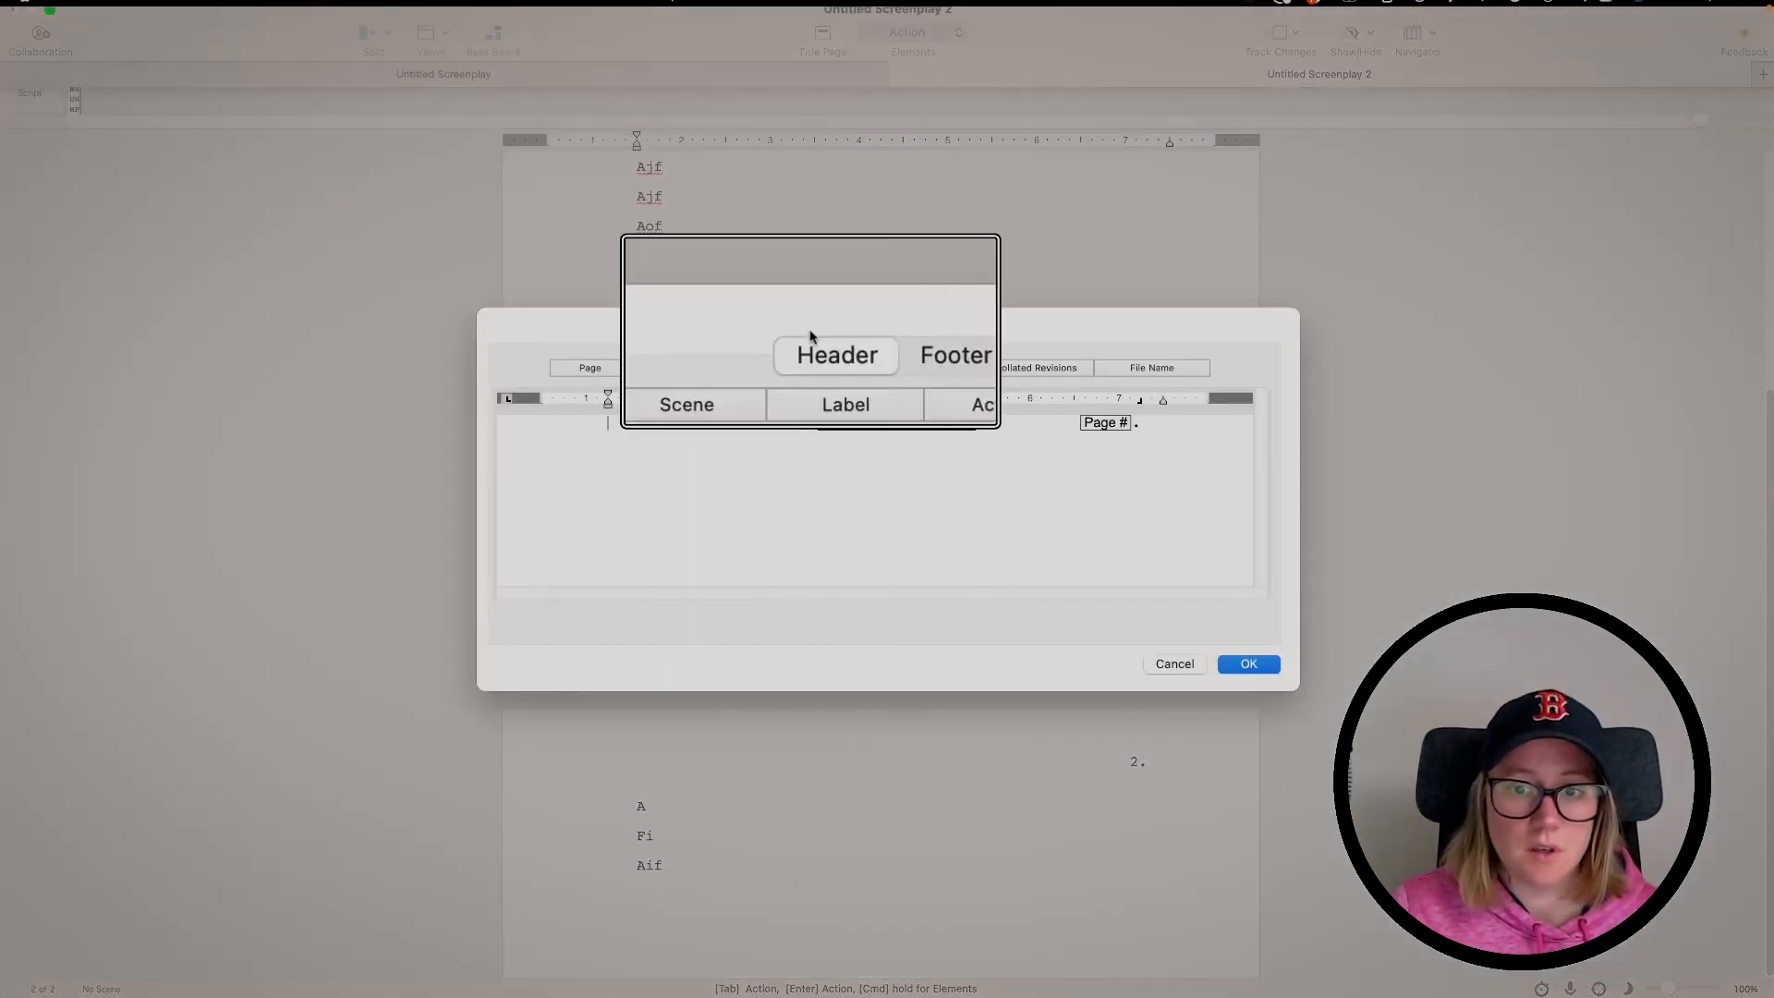
click(1088, 427)
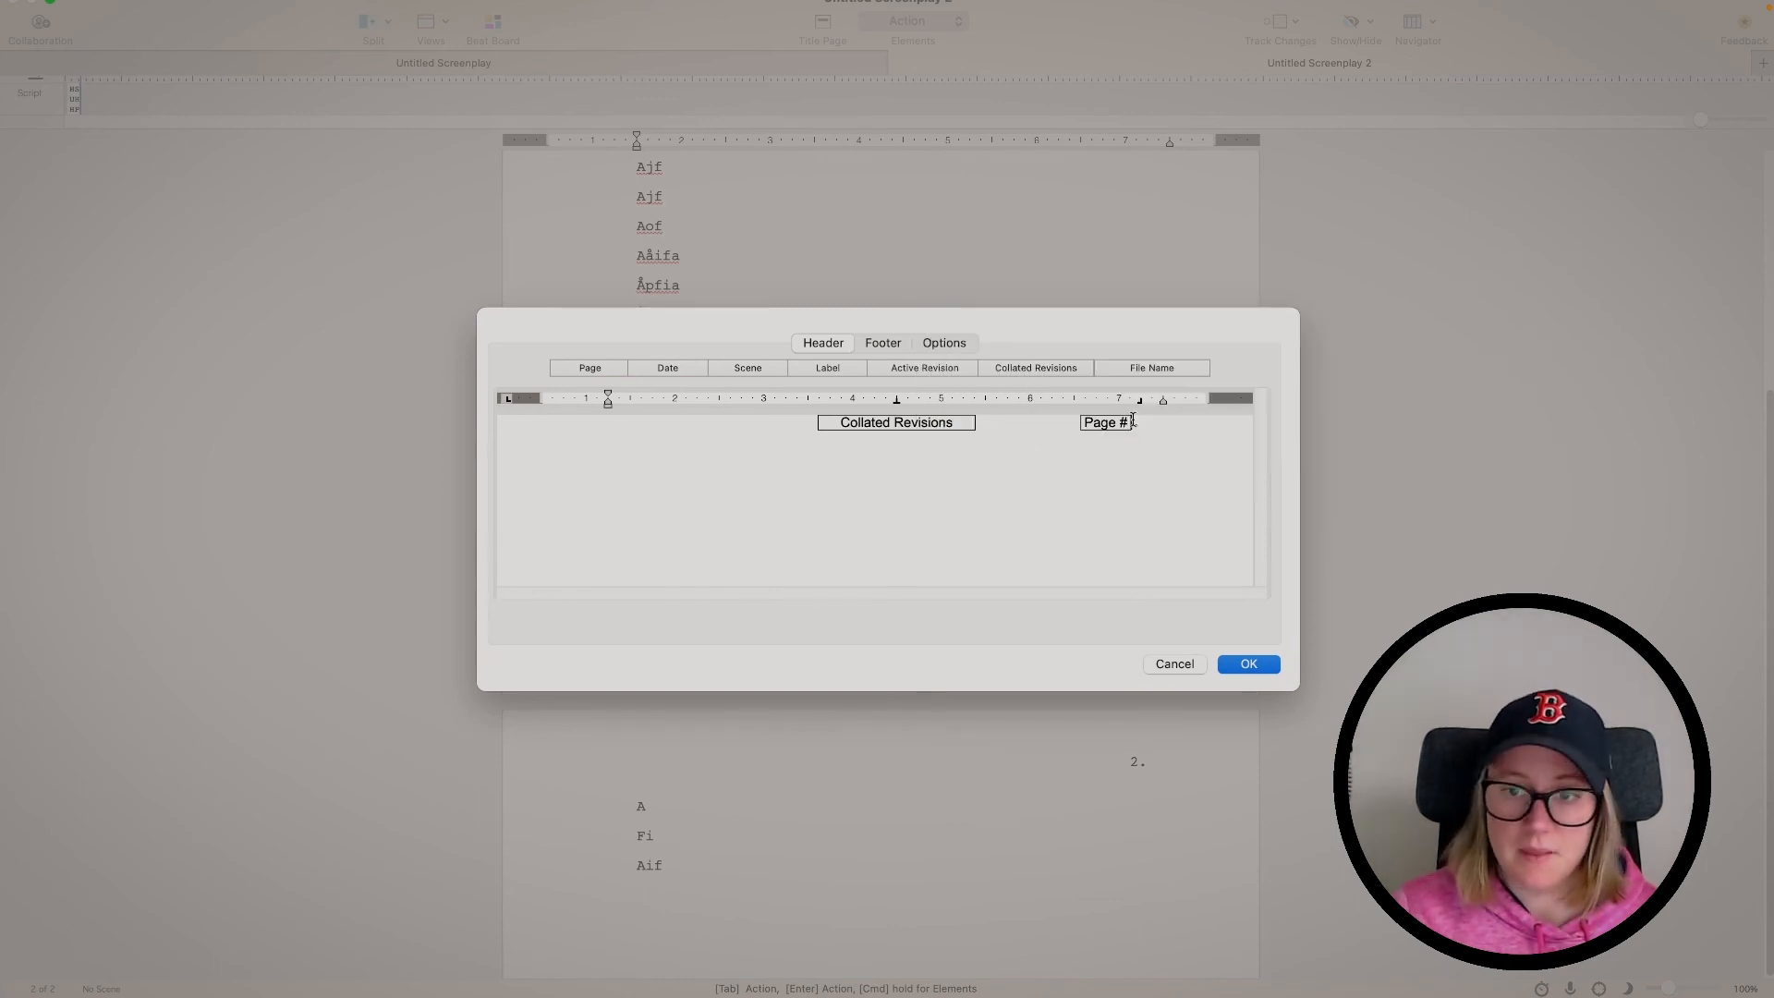
drag(1133, 421, 1077, 425)
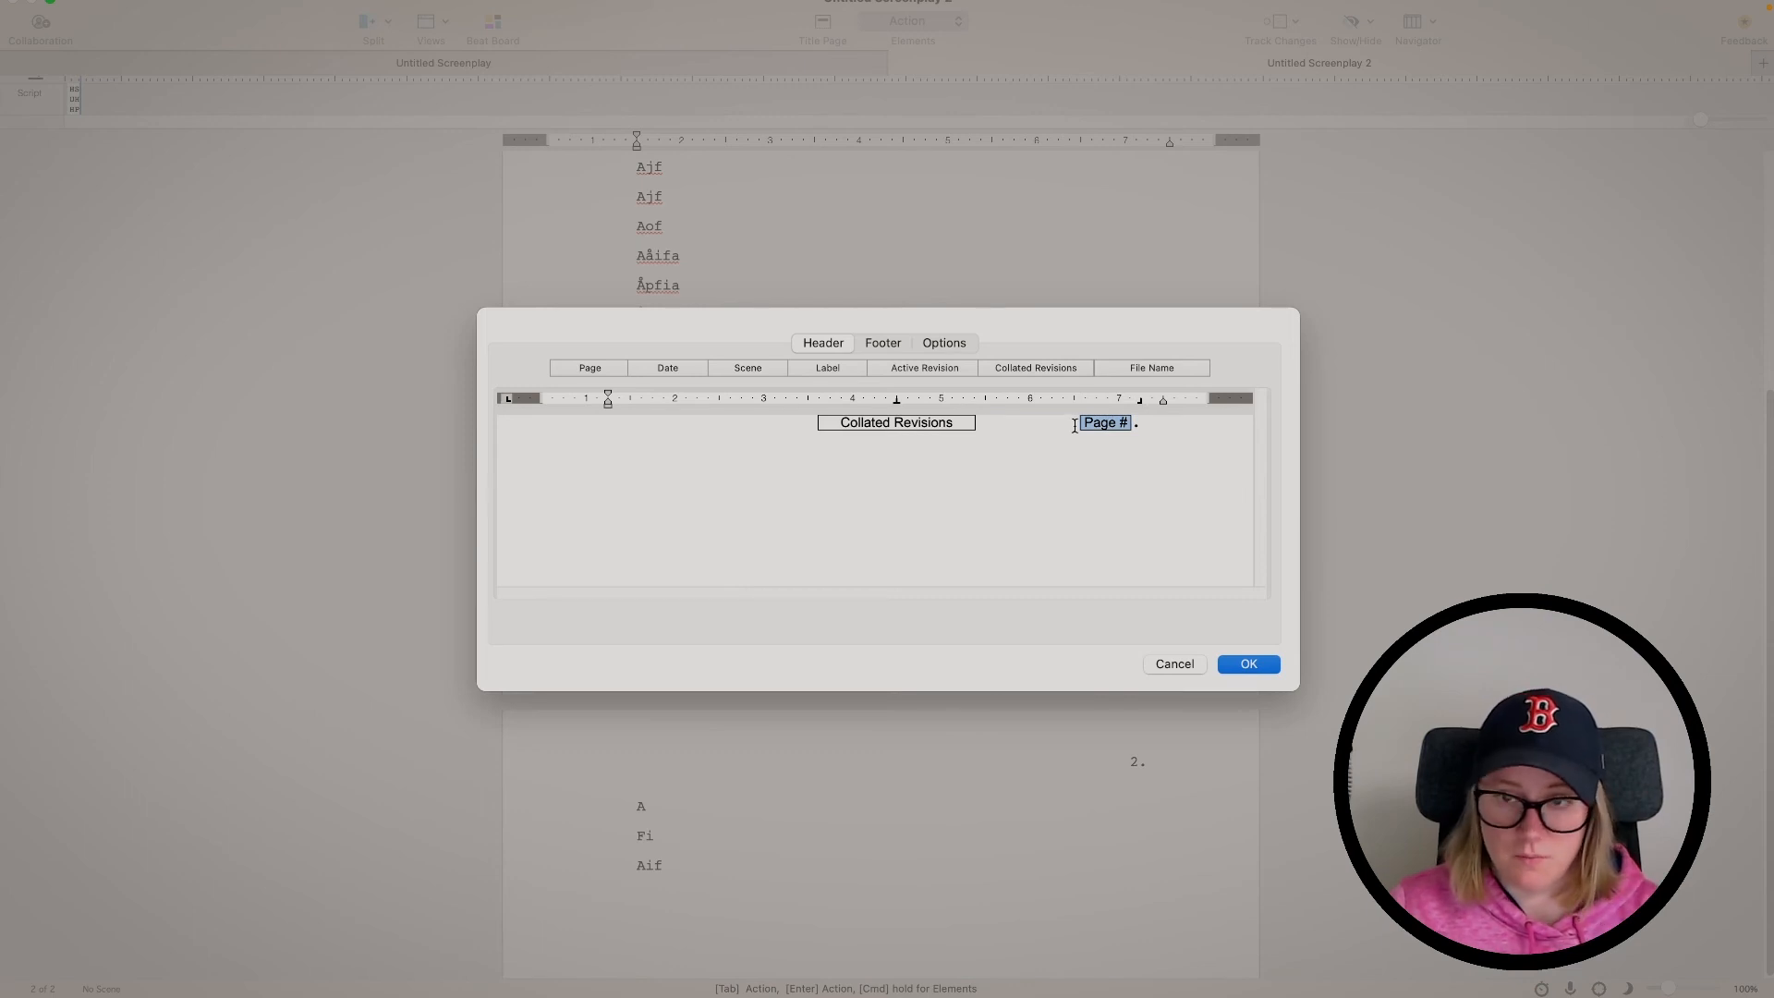
key(BackSpace)
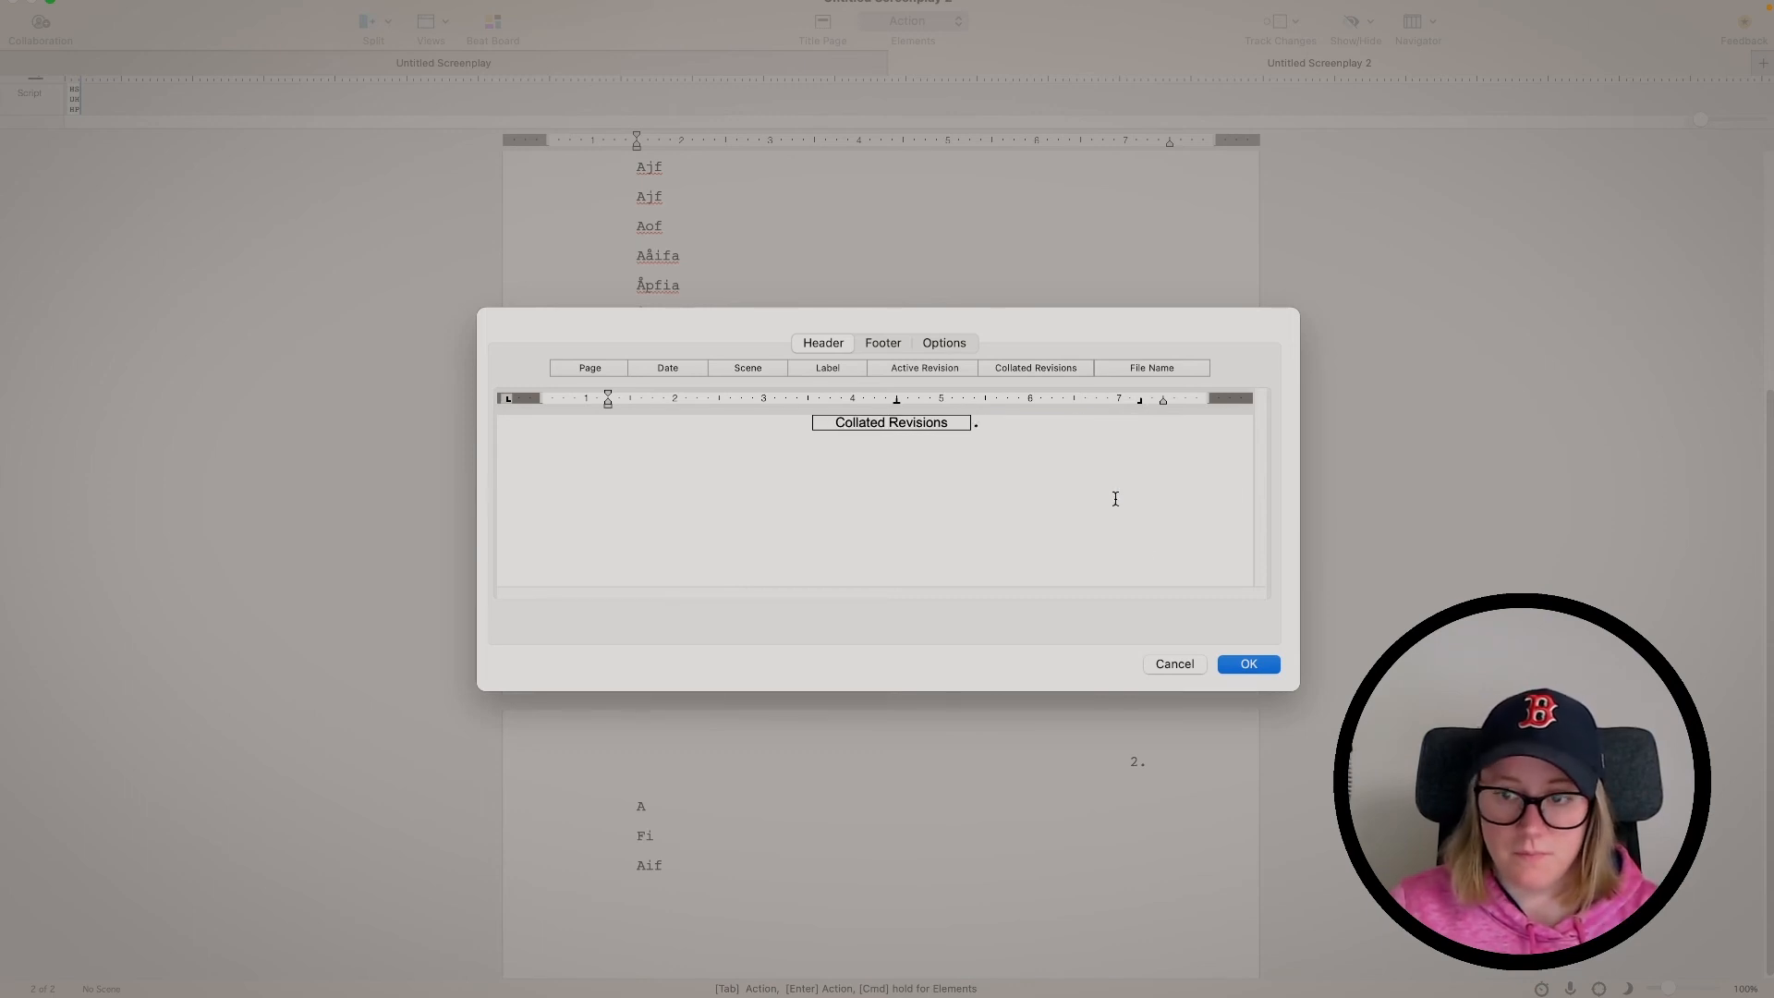
click(1252, 663)
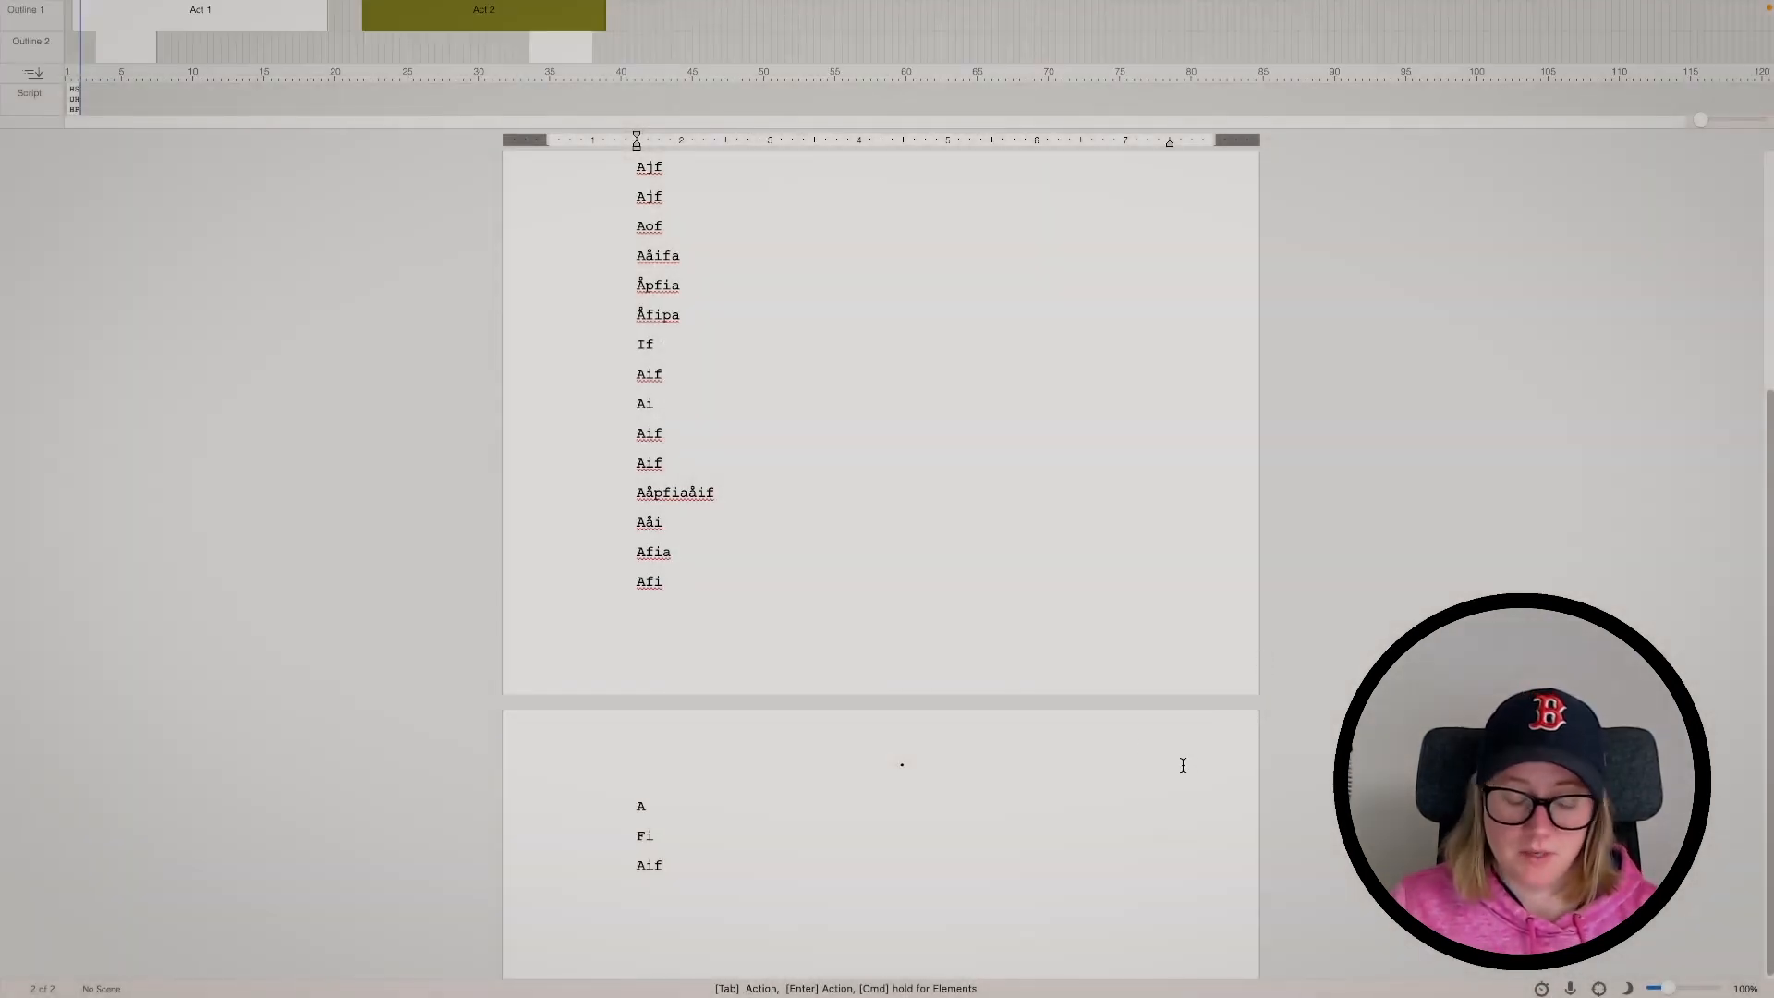
Delete the last two filler lines, "Fi" and "Aif", from the end of page 2
key(BackSpace)
key(BackSpace)
key(BackSpace)
key(BackSpace)
key(BackSpace)
key(BackSpace)
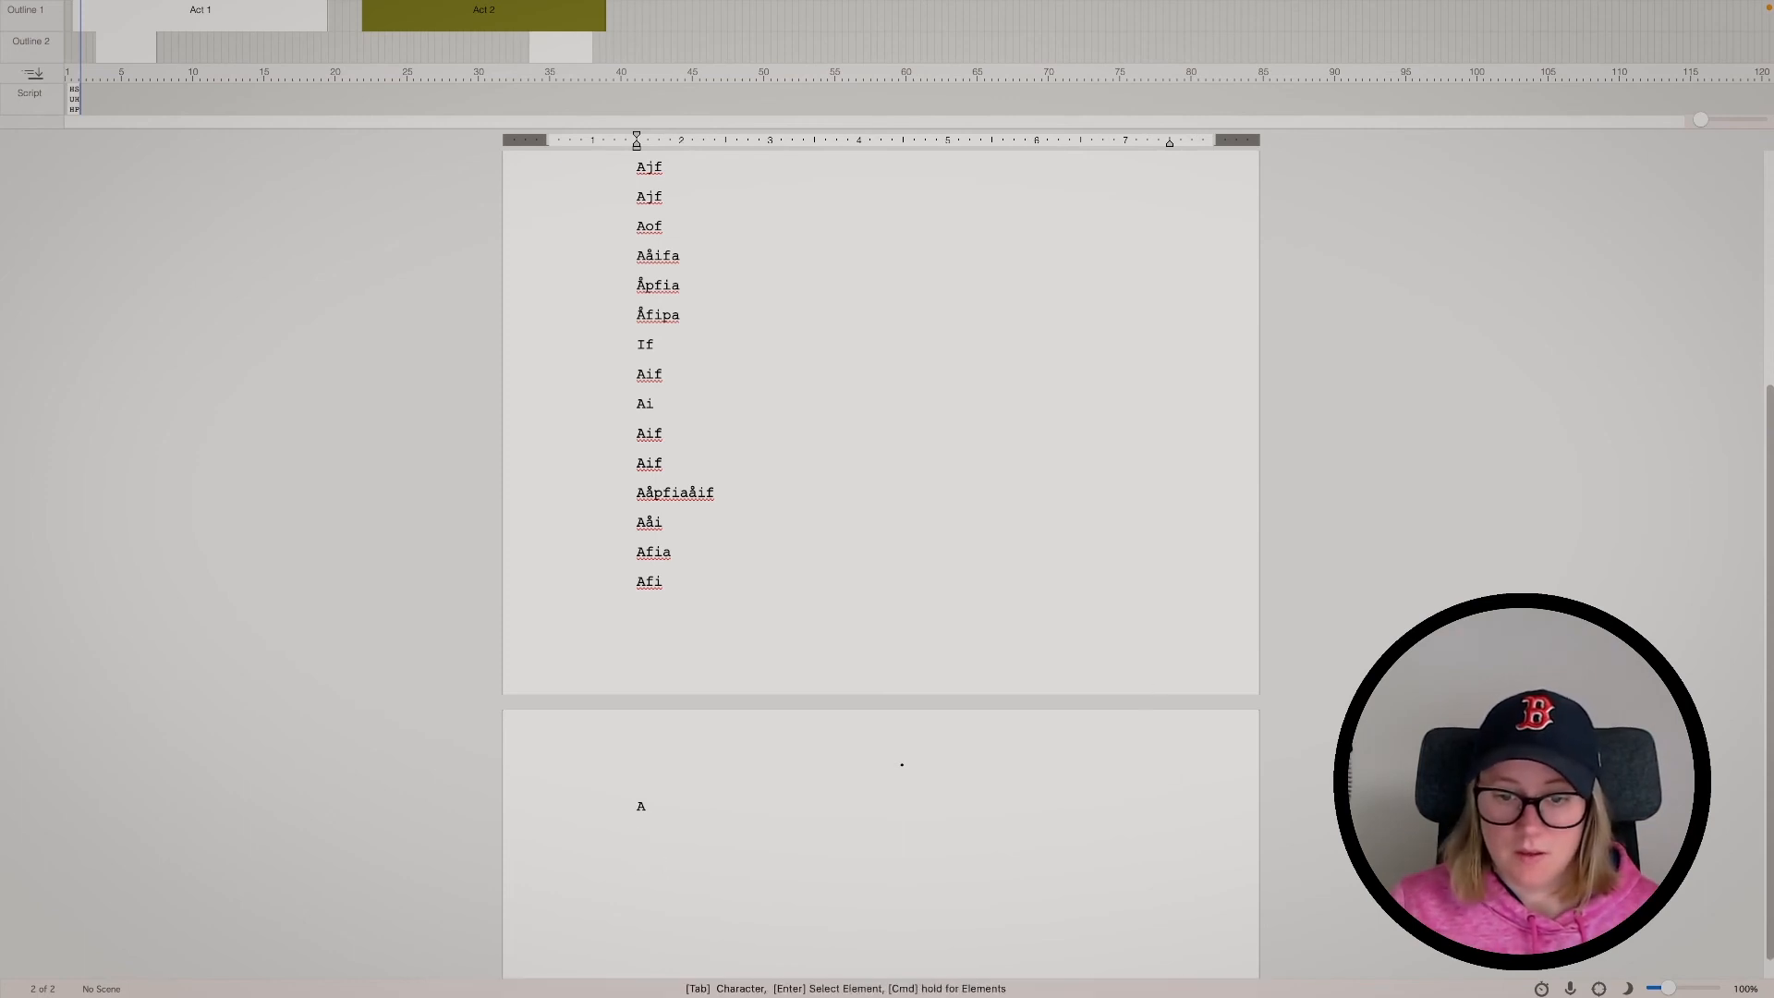
key(BackSpace)
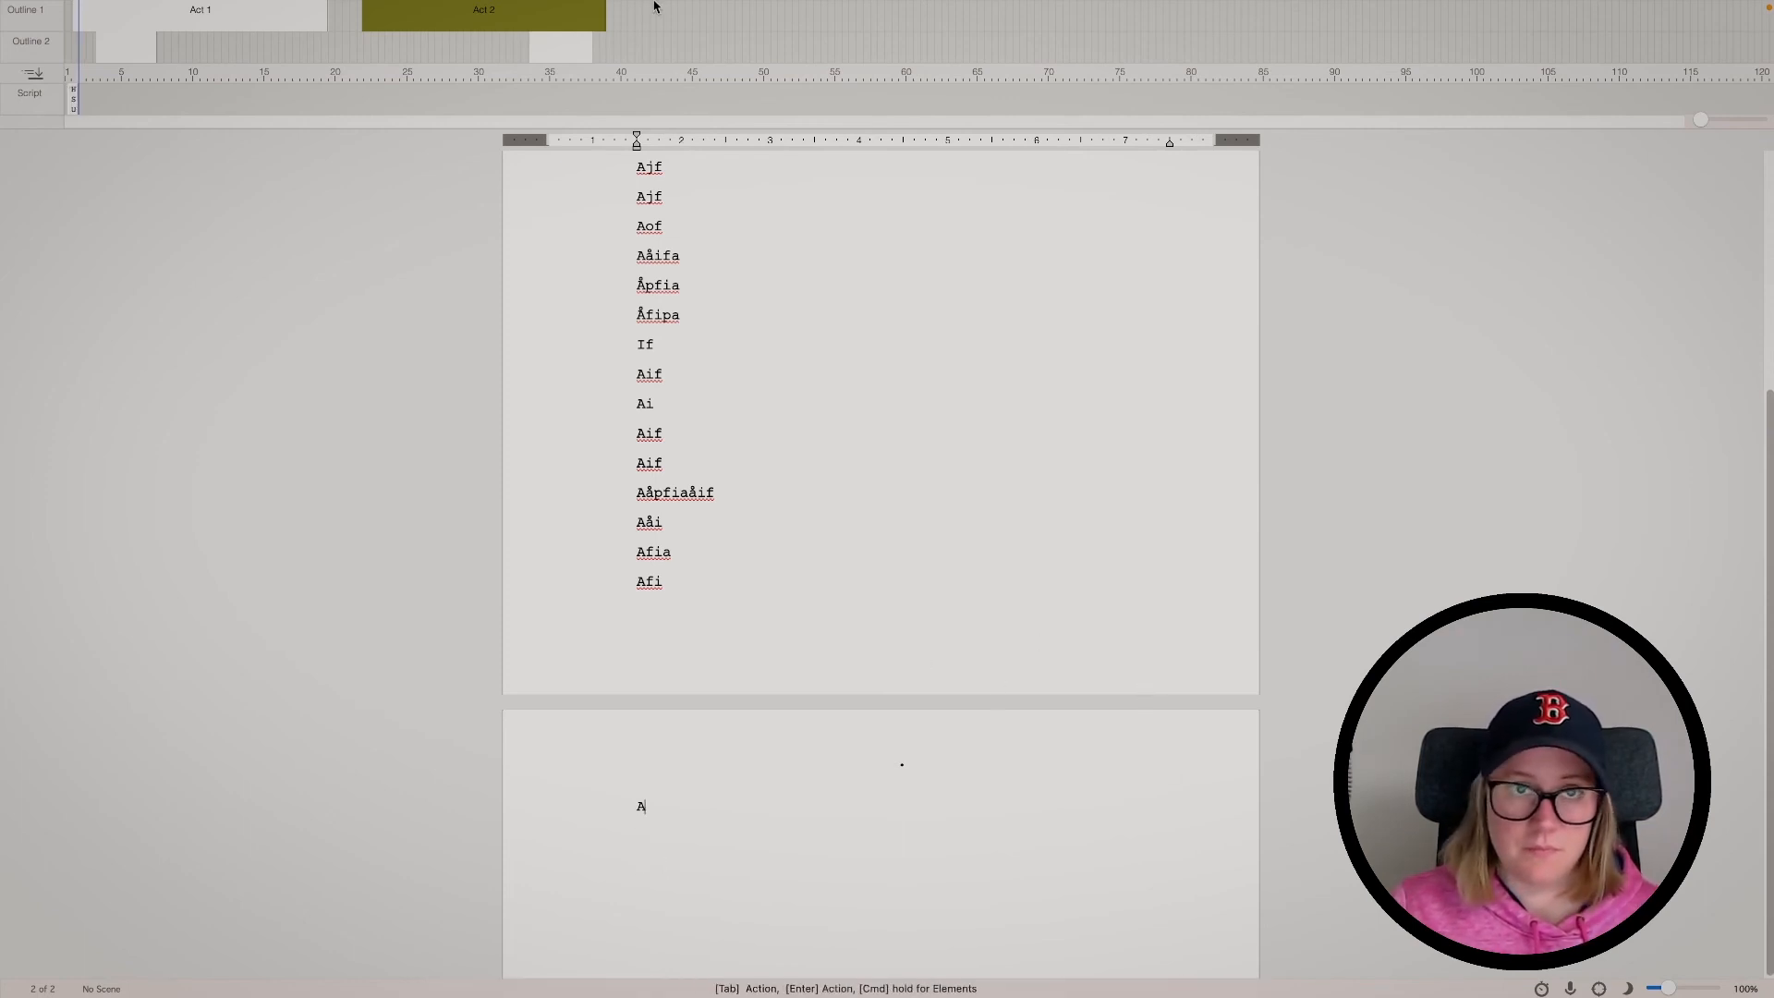
Insert the page number field back into the header, after the collated revisions field, and apply it
mouse_move(653, 5)
click(397, 13)
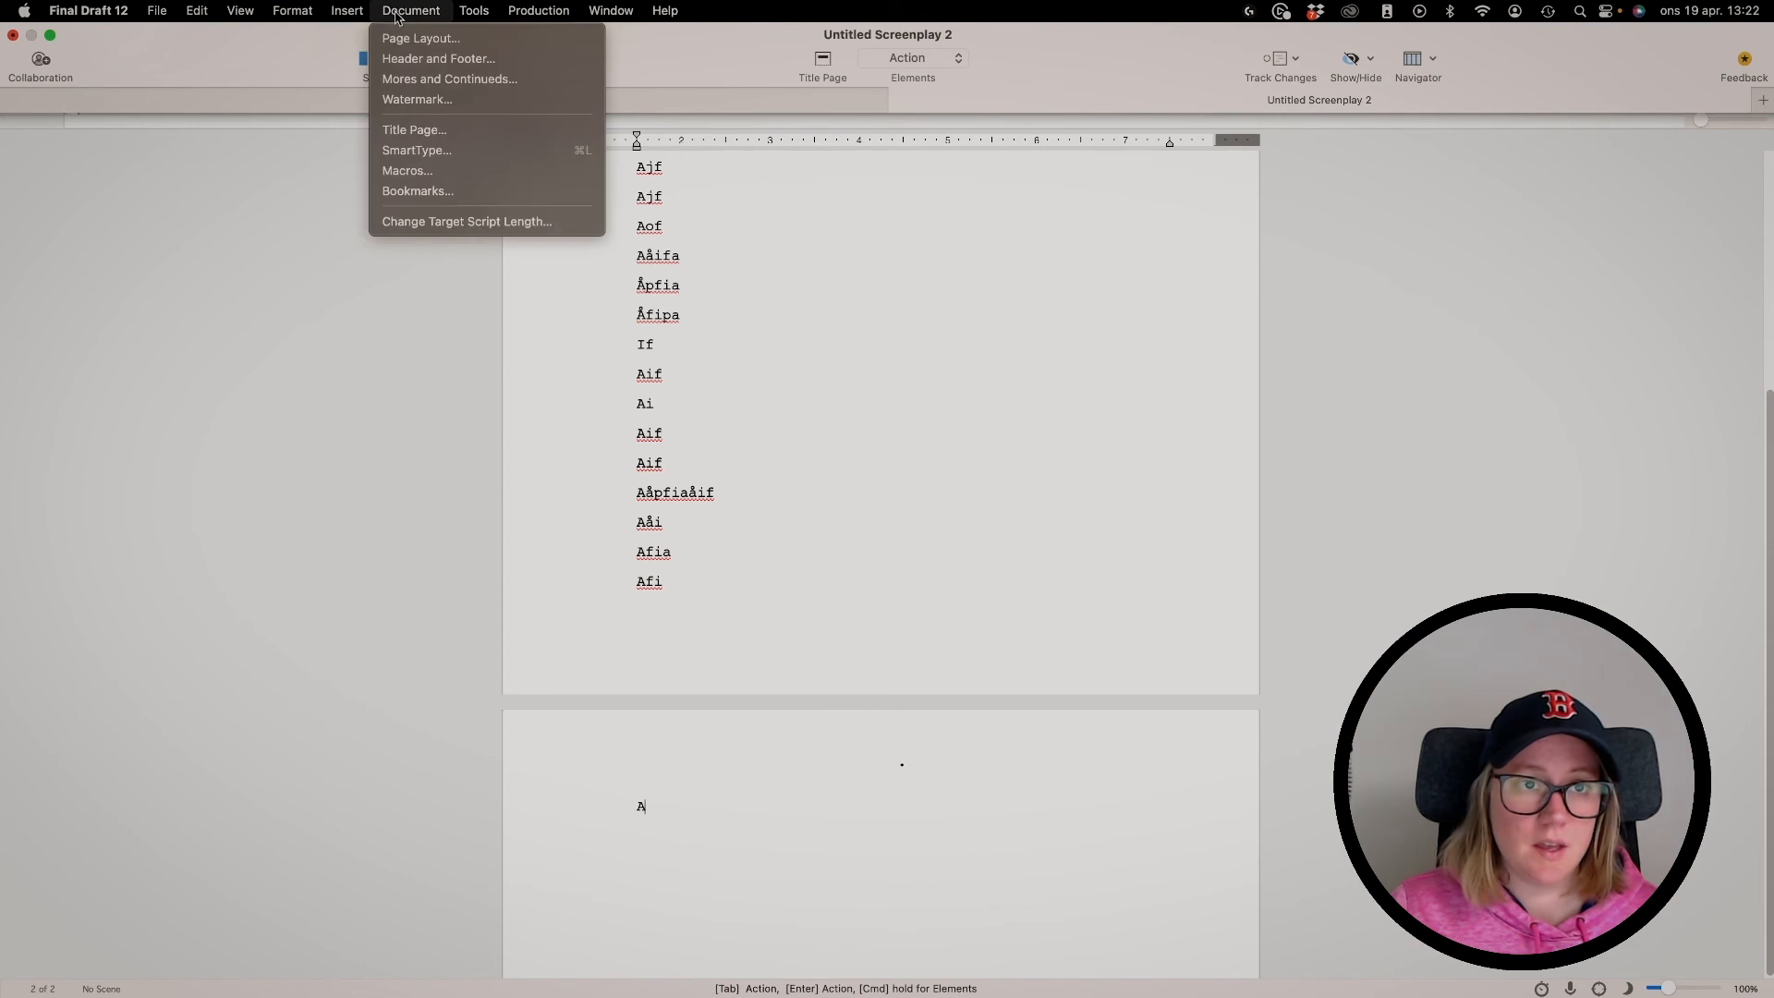
click(438, 58)
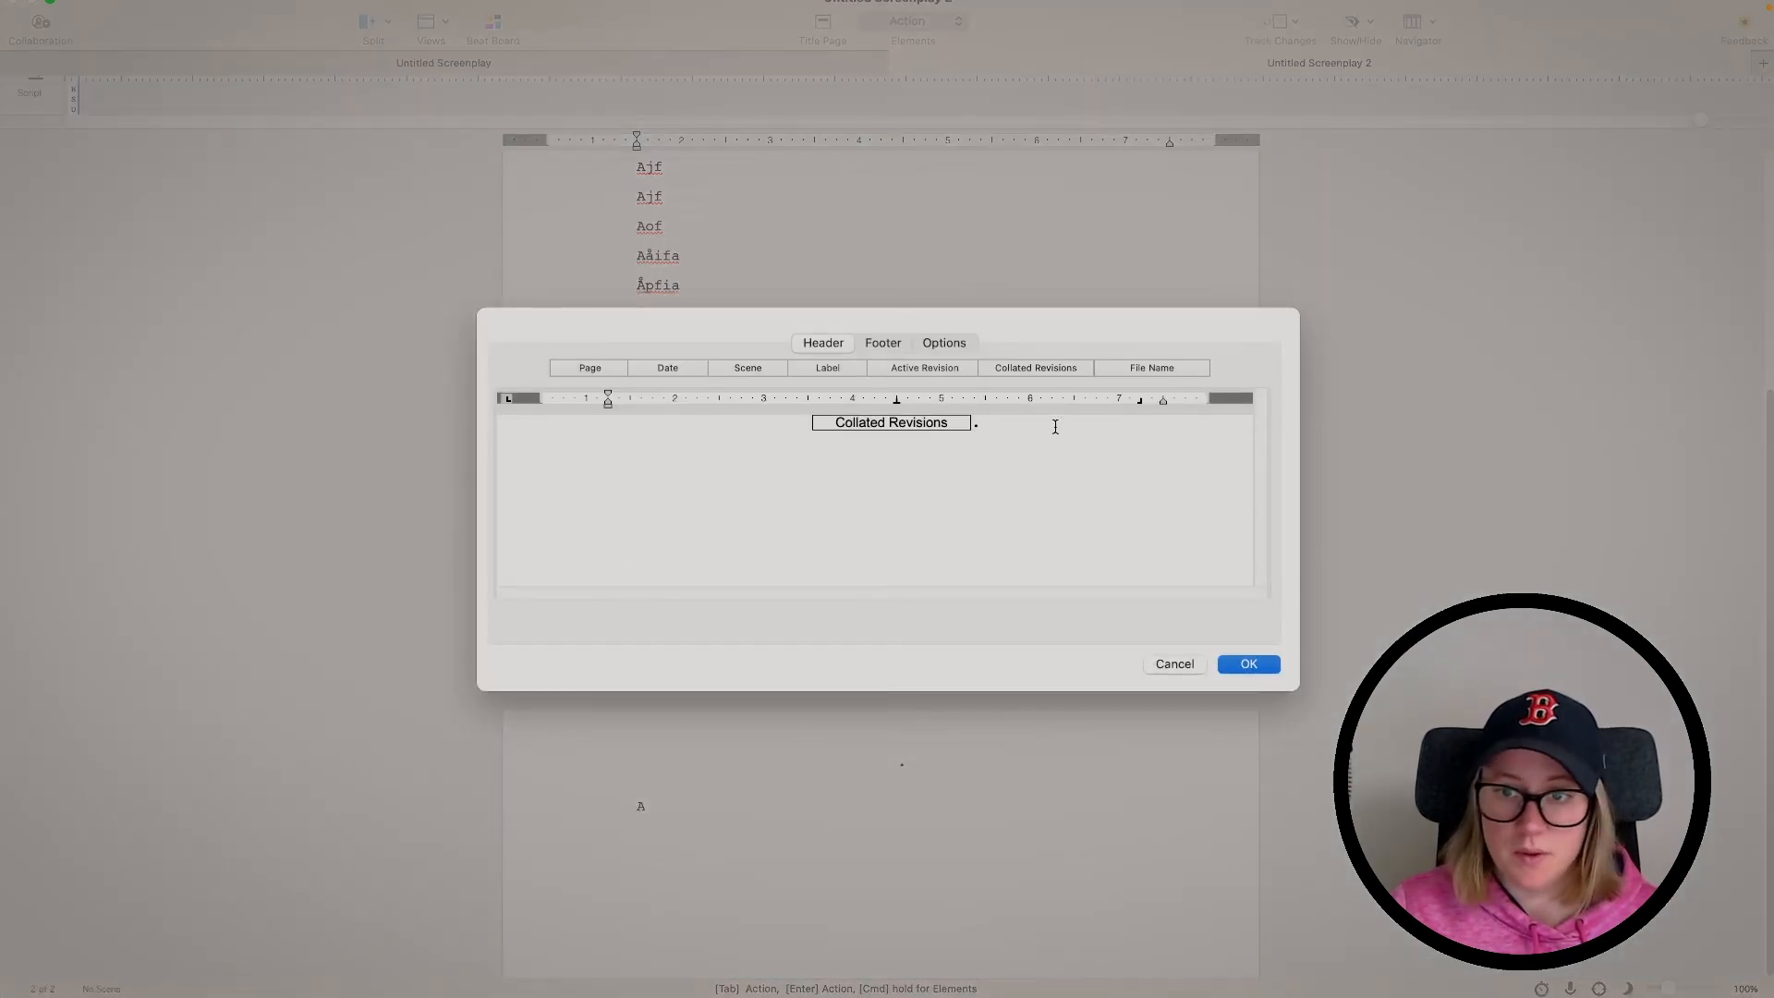
click(591, 368)
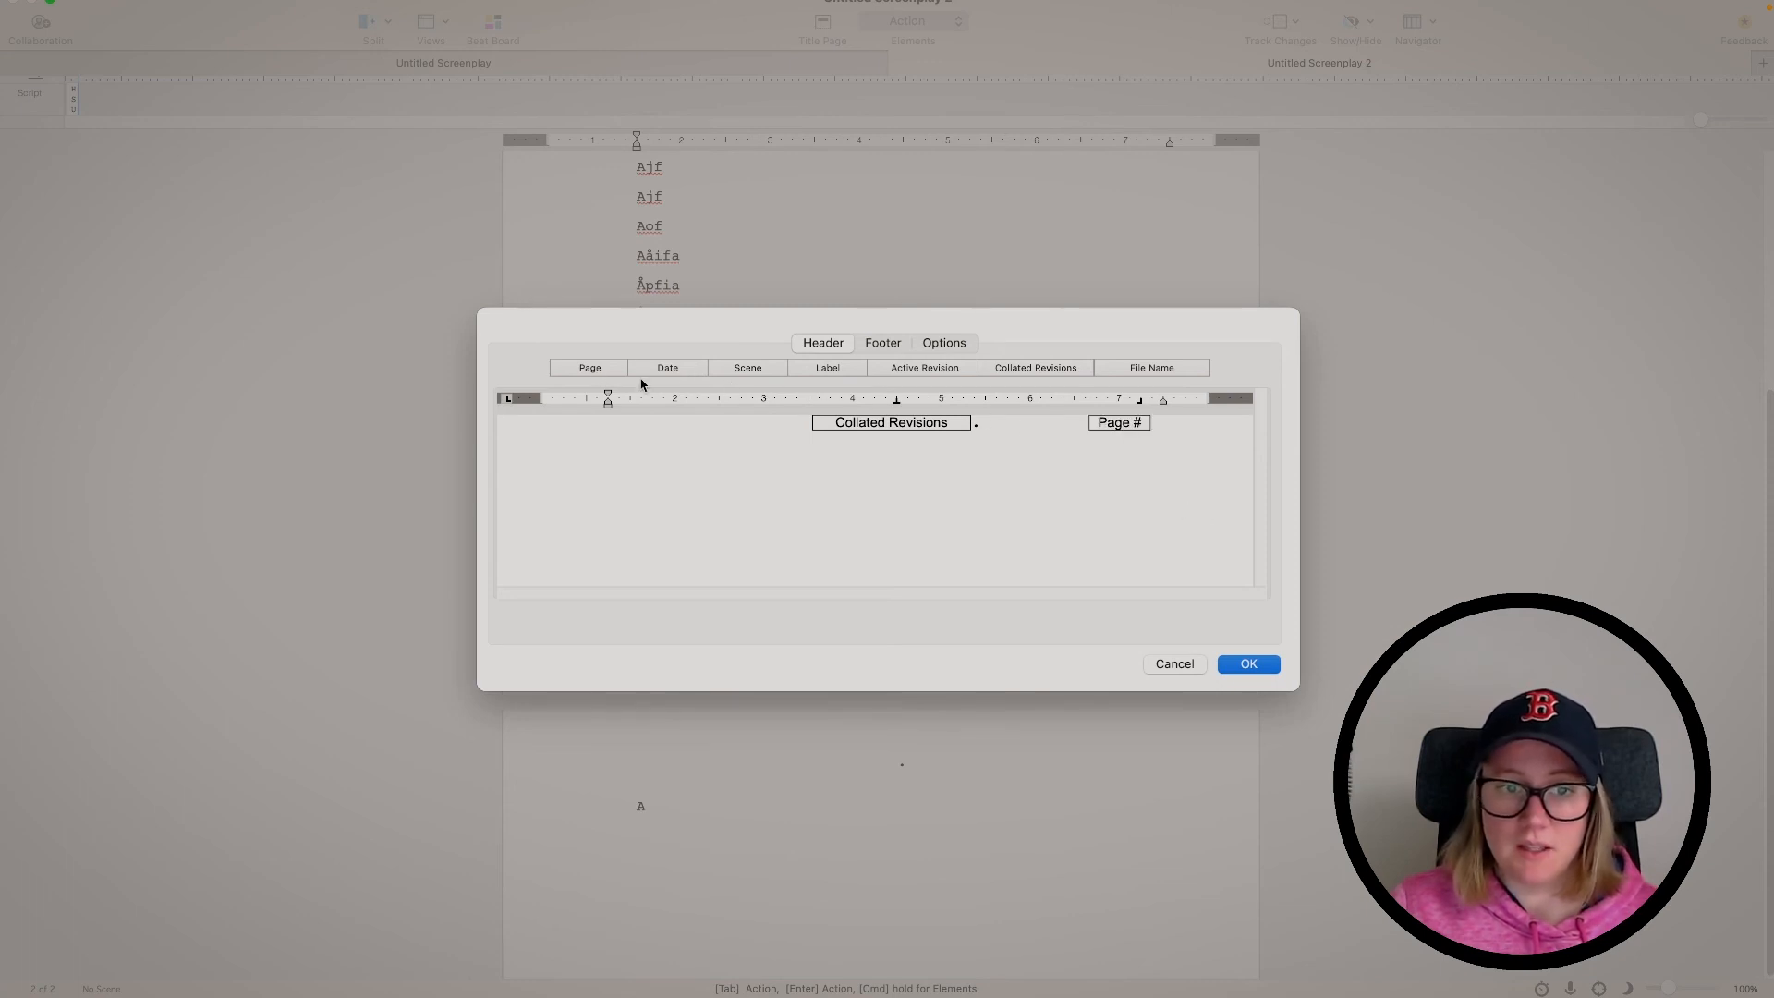
click(1248, 664)
Insert a ScriptNote at the action line "She walks into the house." with the body "dialoge sounds off" and close it
scroll(1160, 602, up, 10)
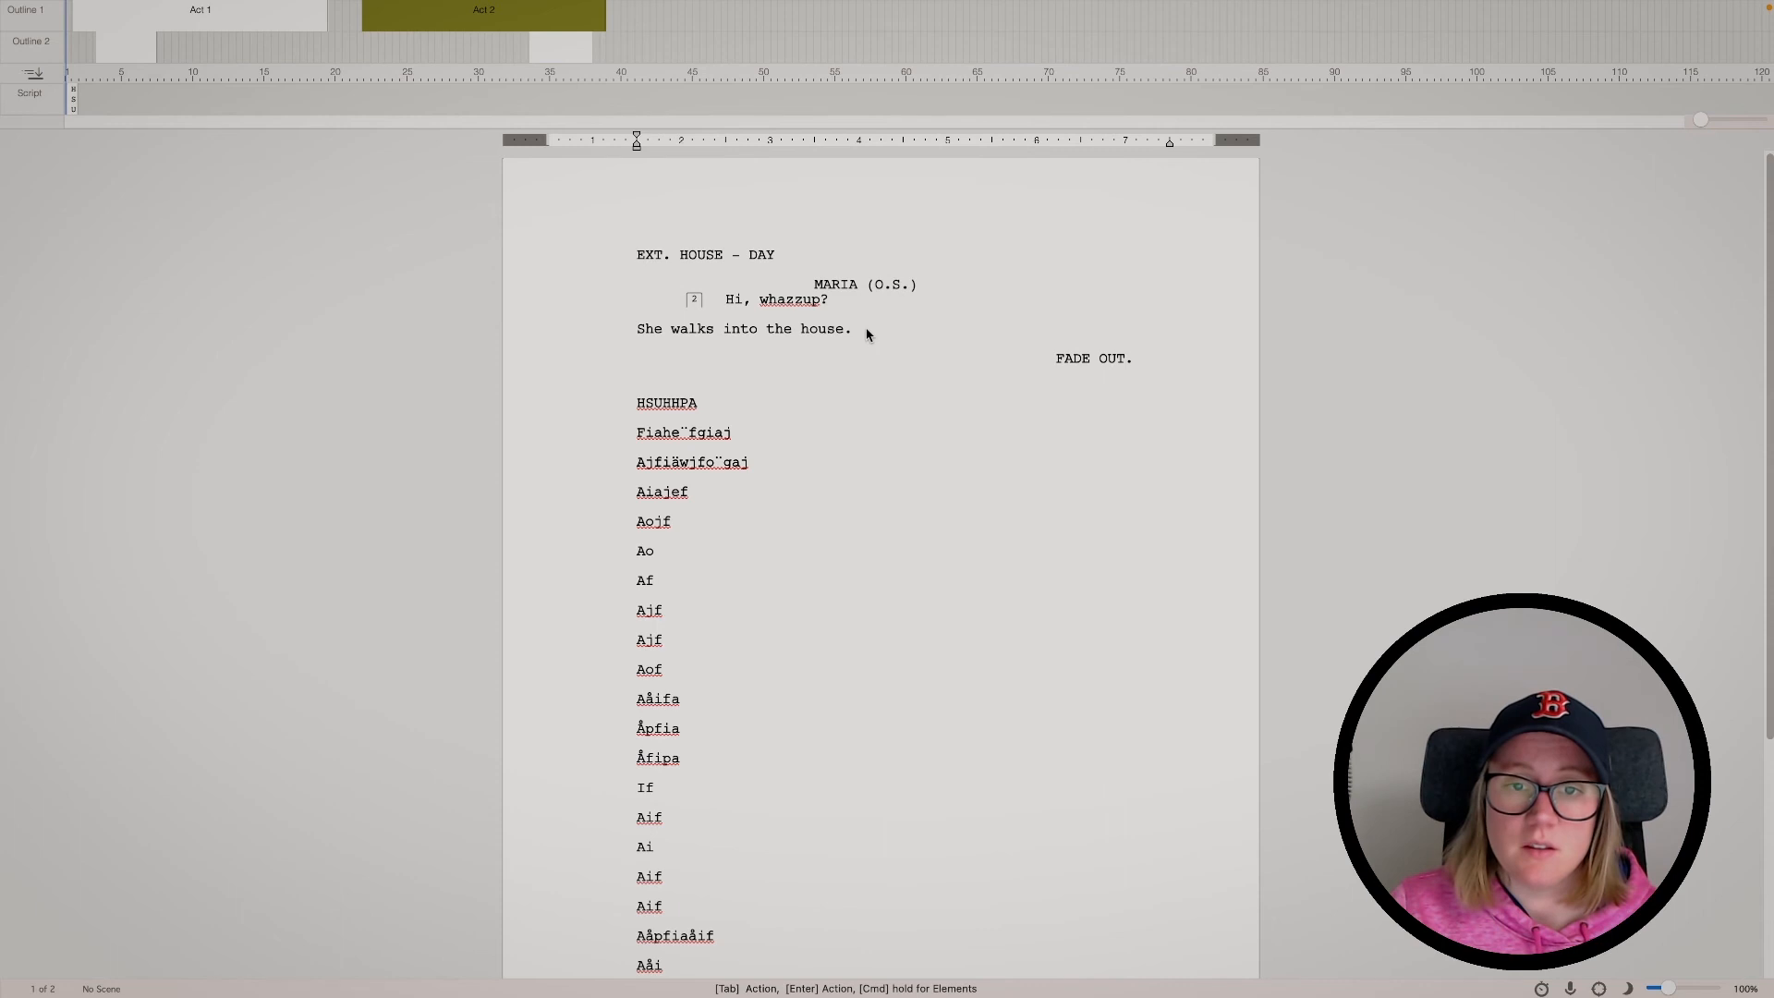
right_click(867, 334)
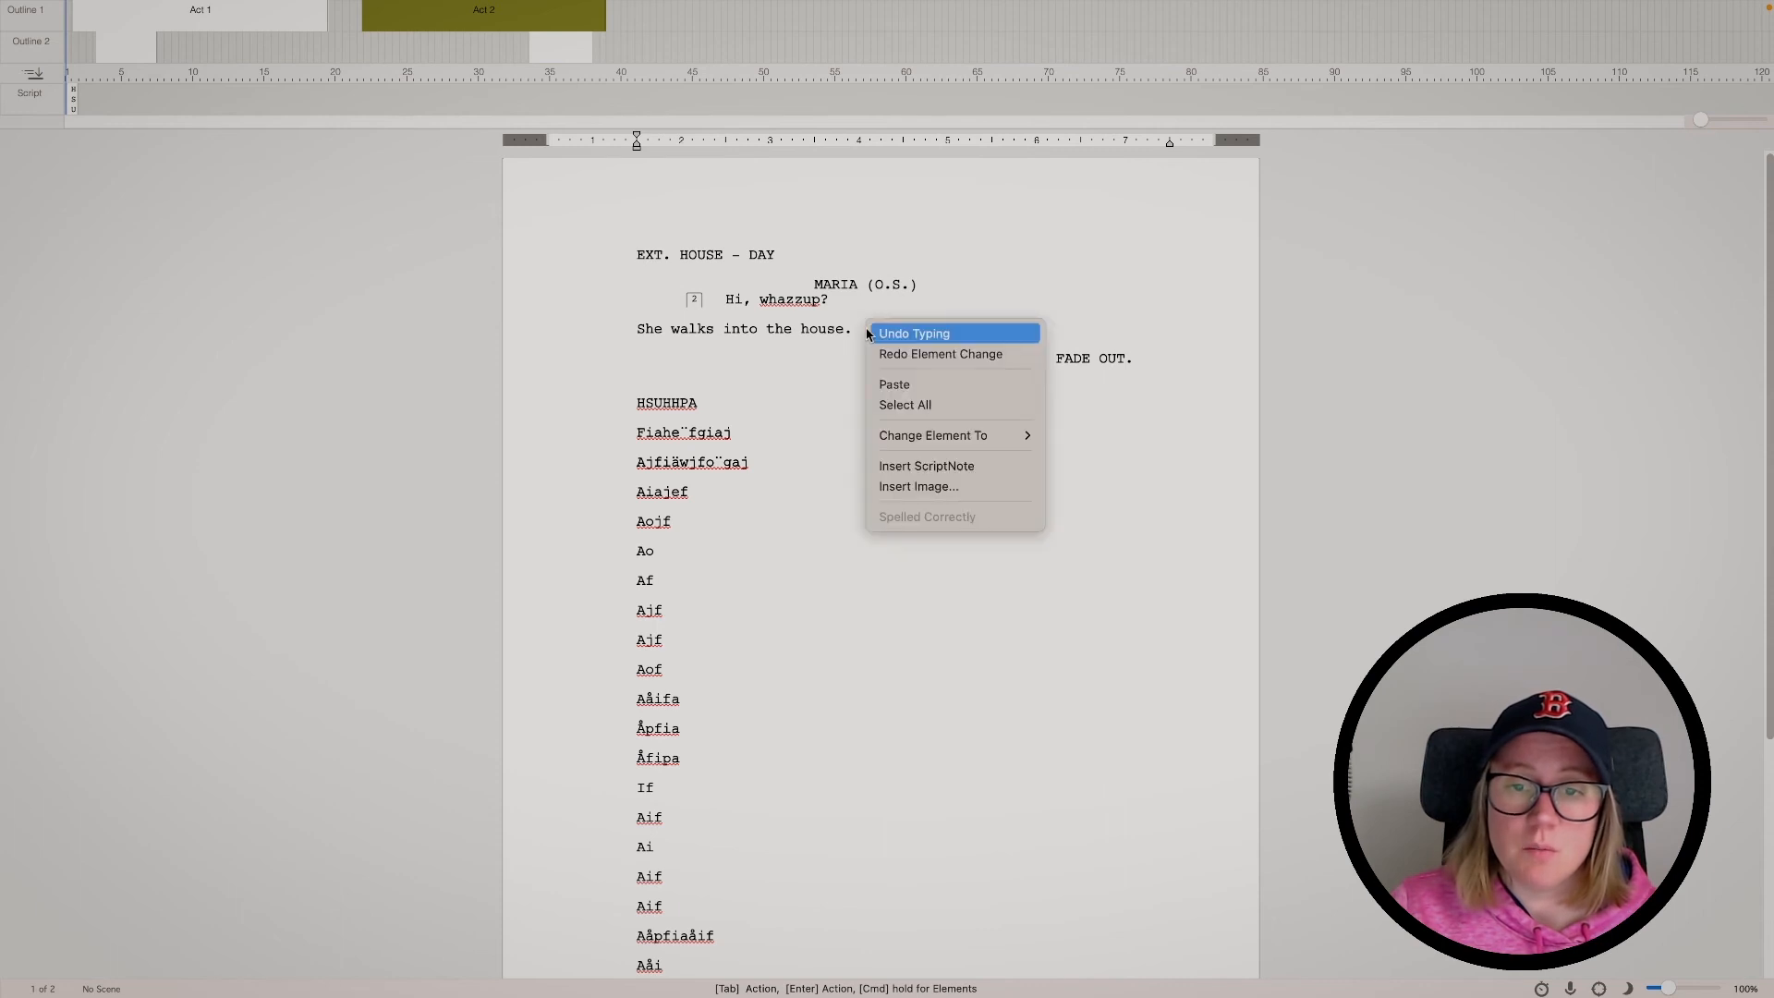
click(920, 471)
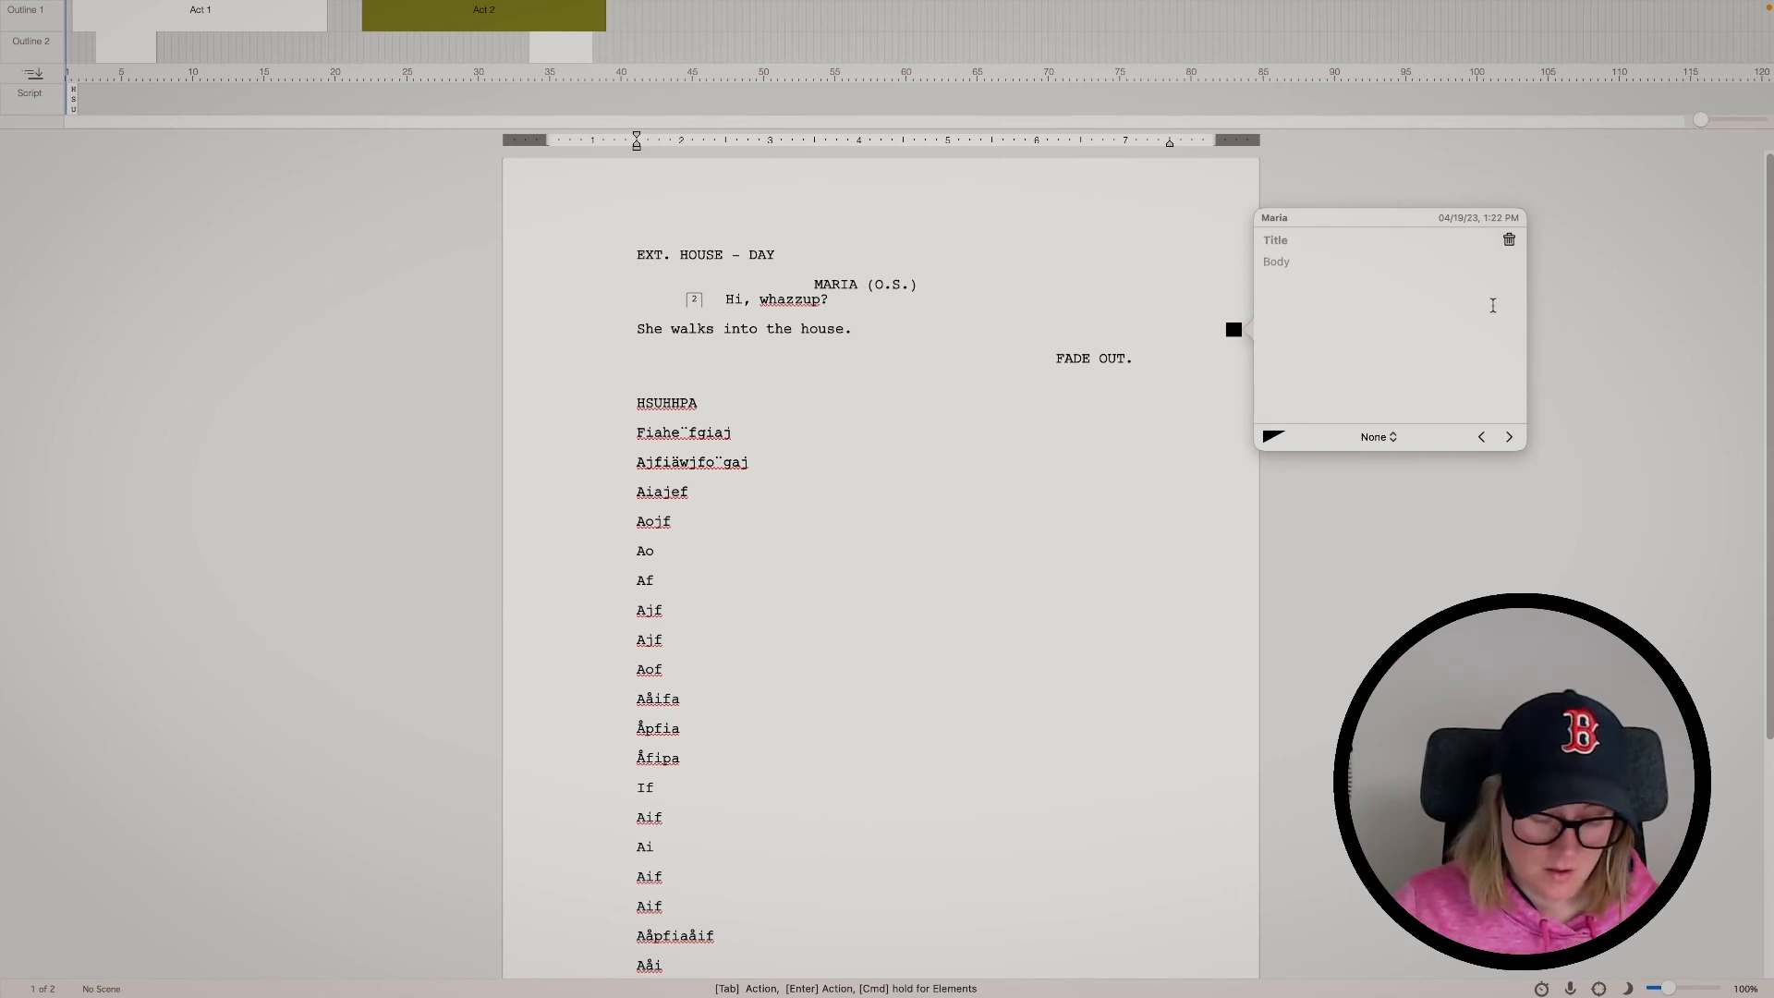
text(dialog)
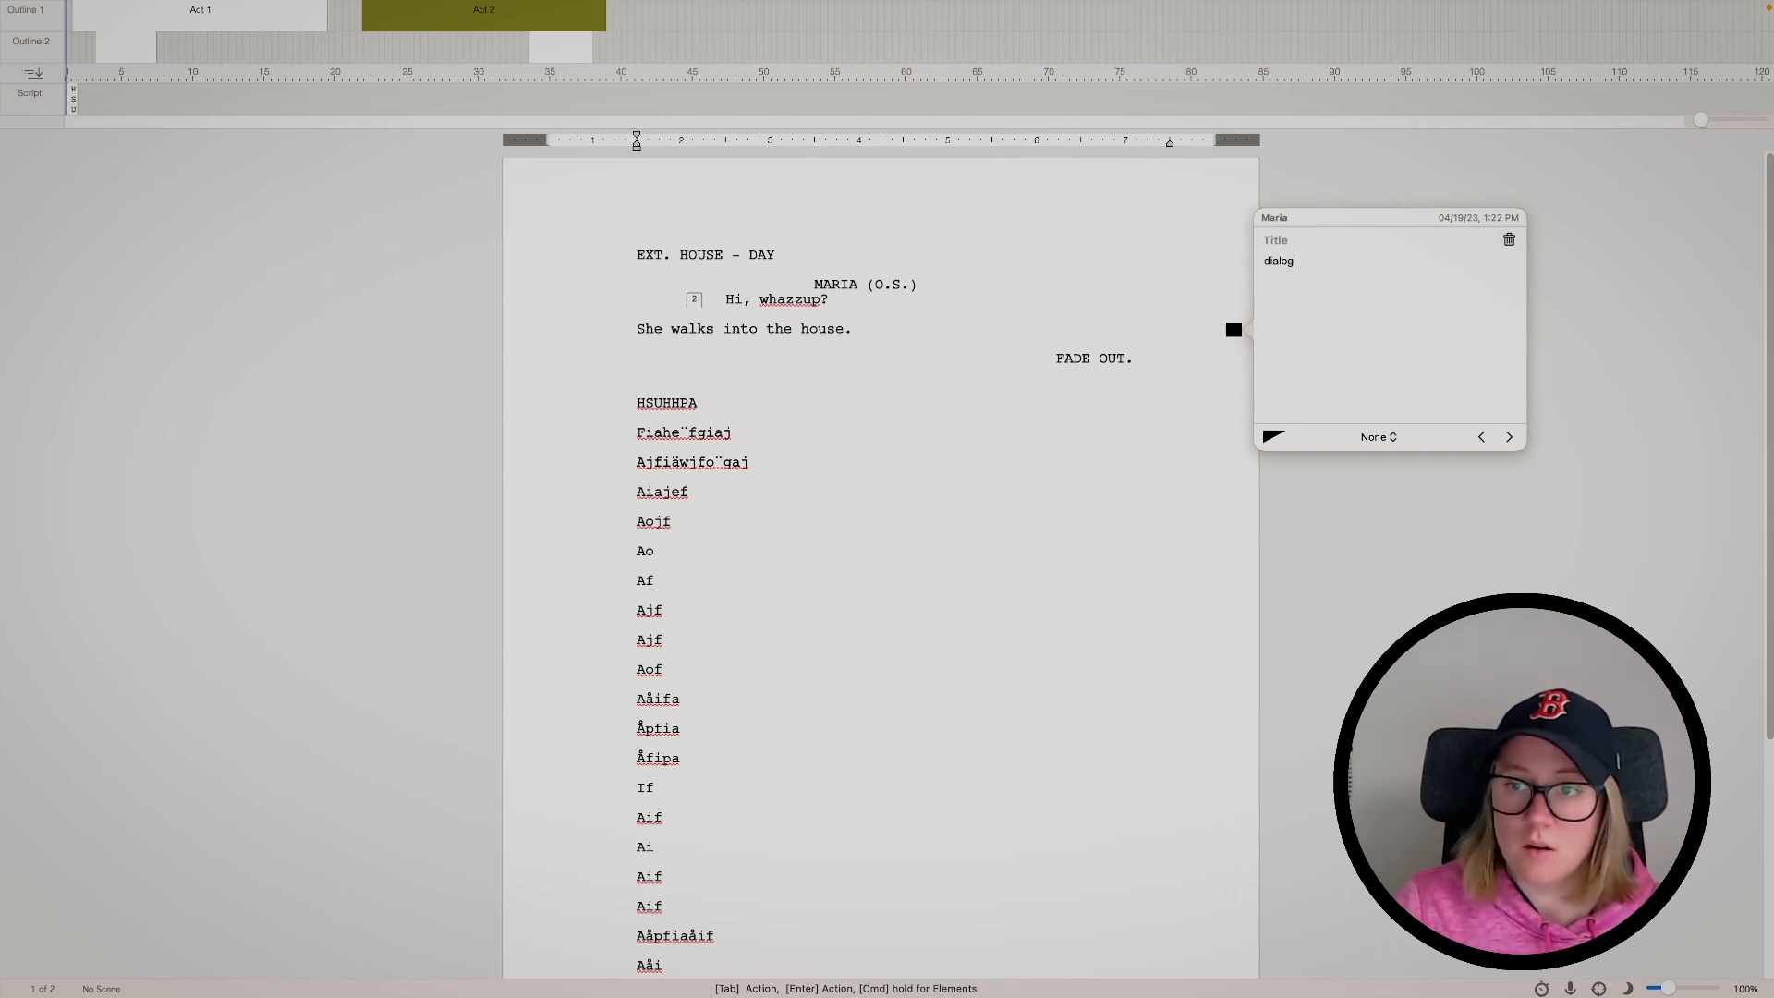
text(e sounds off)
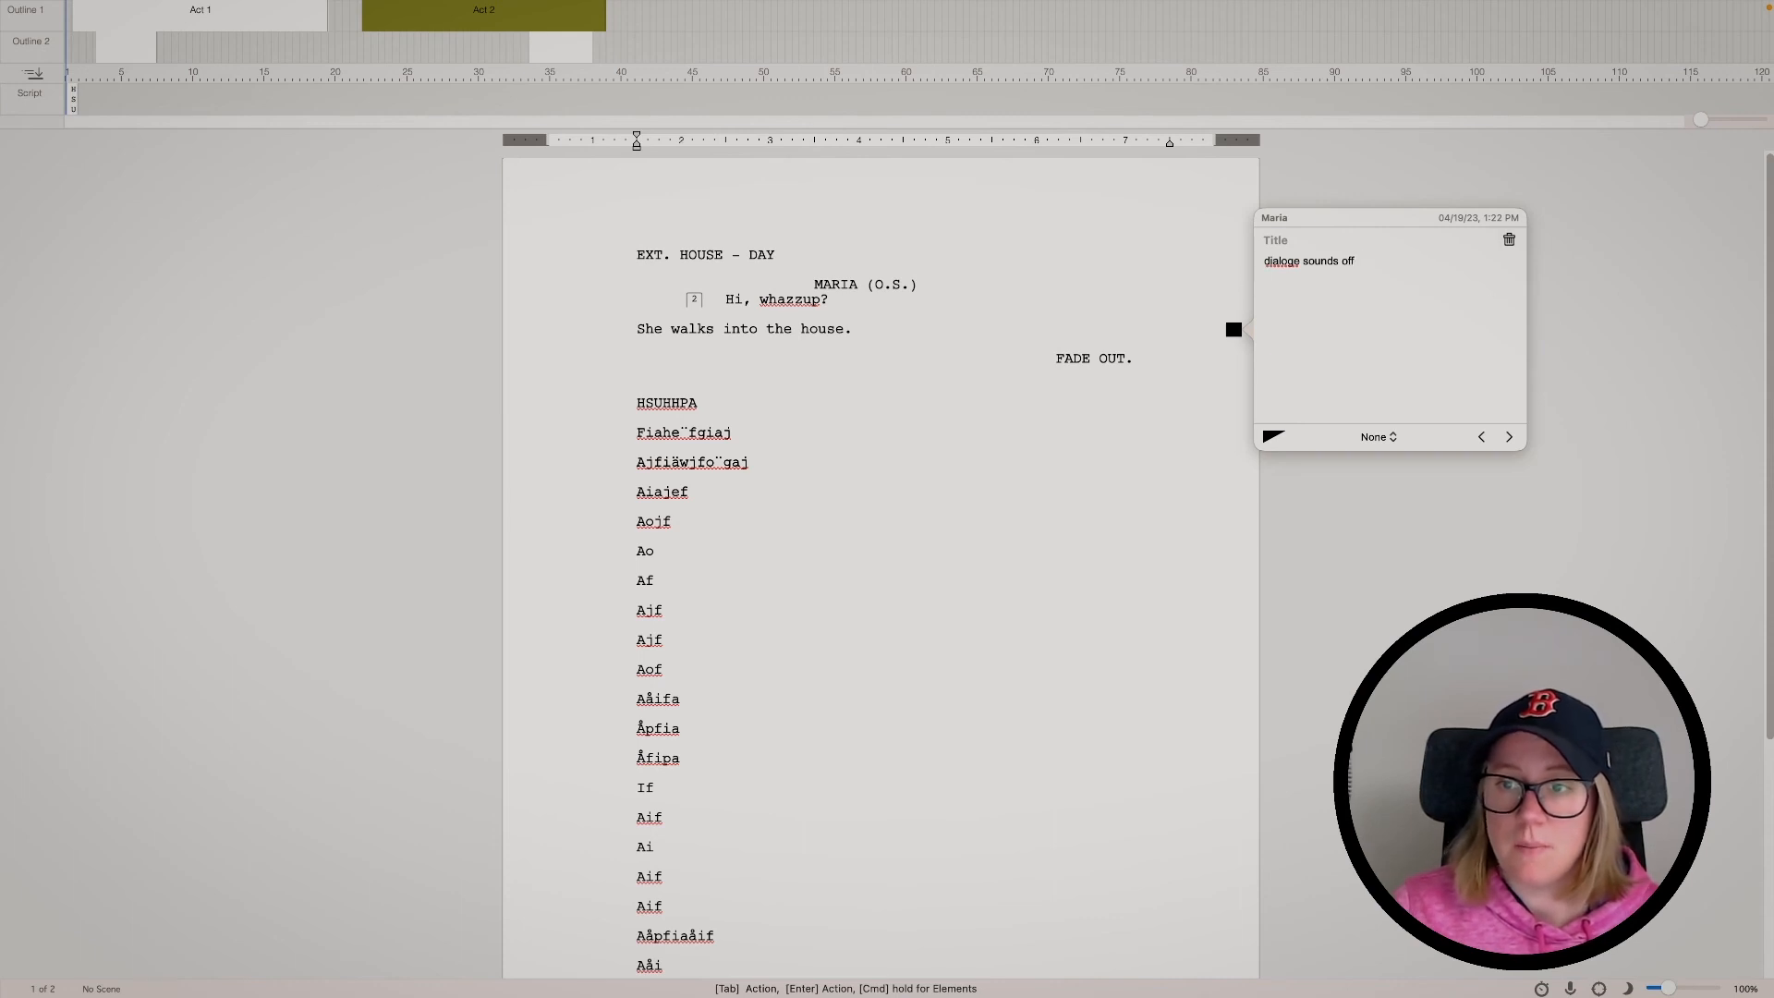
click(1234, 330)
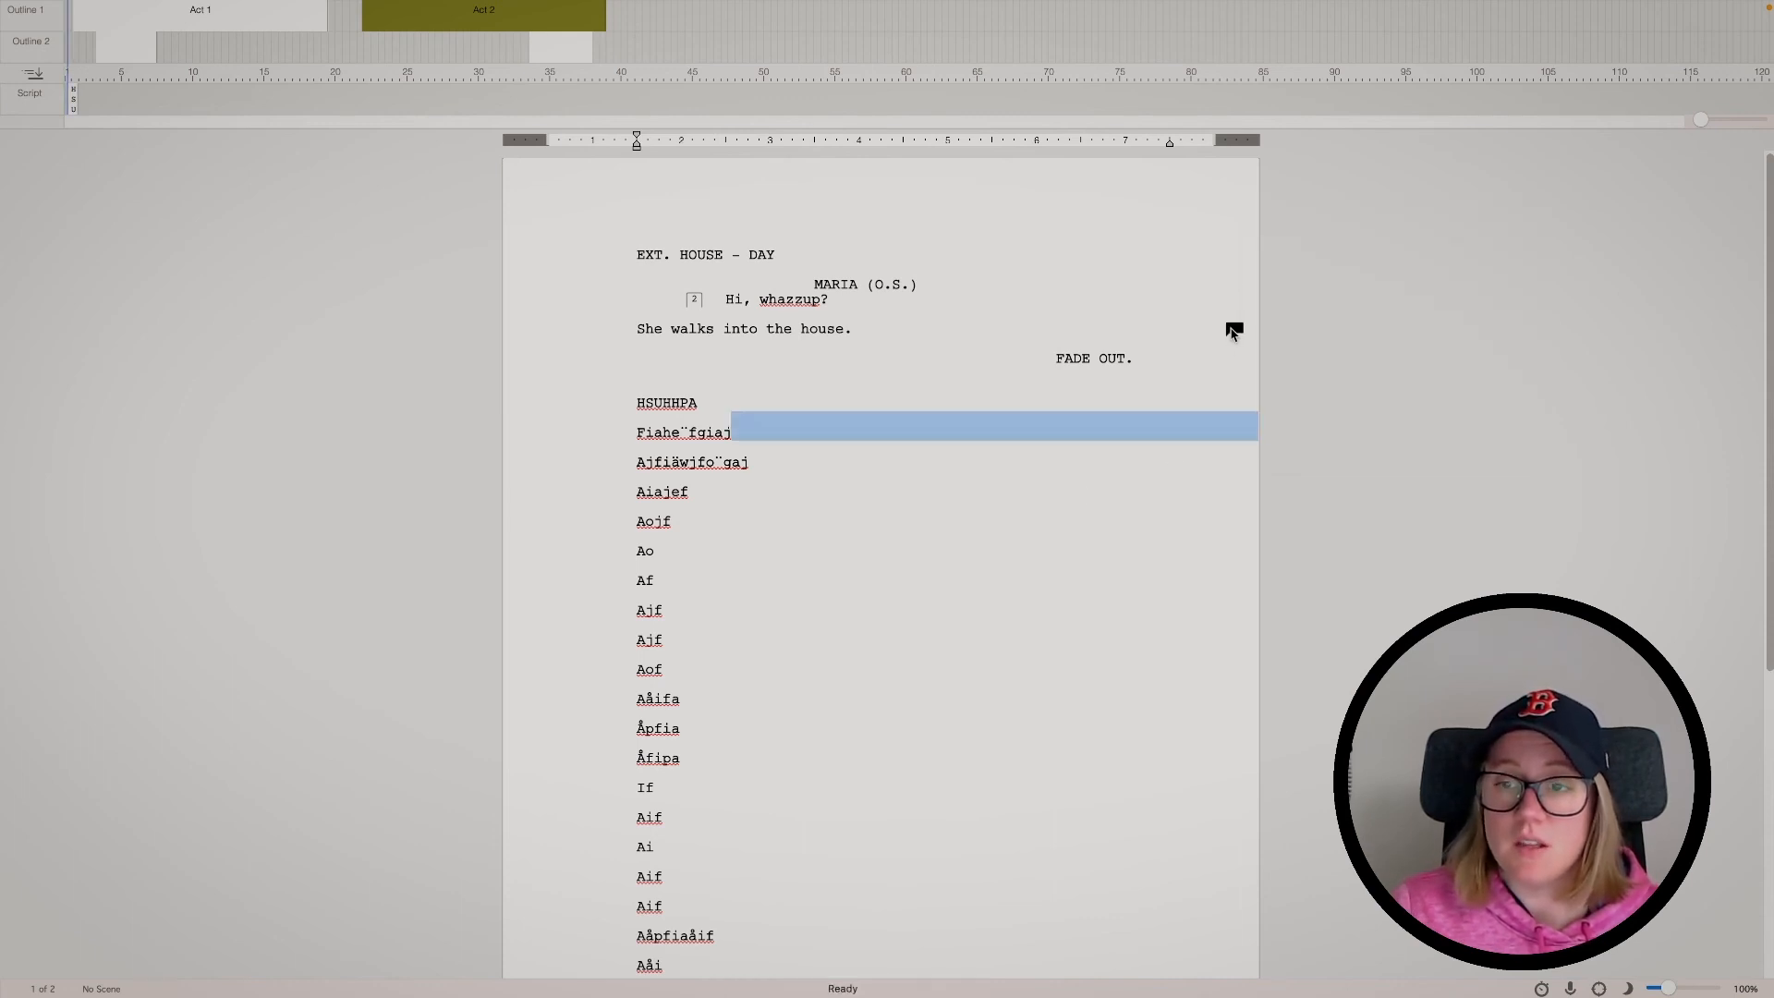
Reopen the ScriptNote beside "She walks into the house." and set its colour to Orange
click(1234, 330)
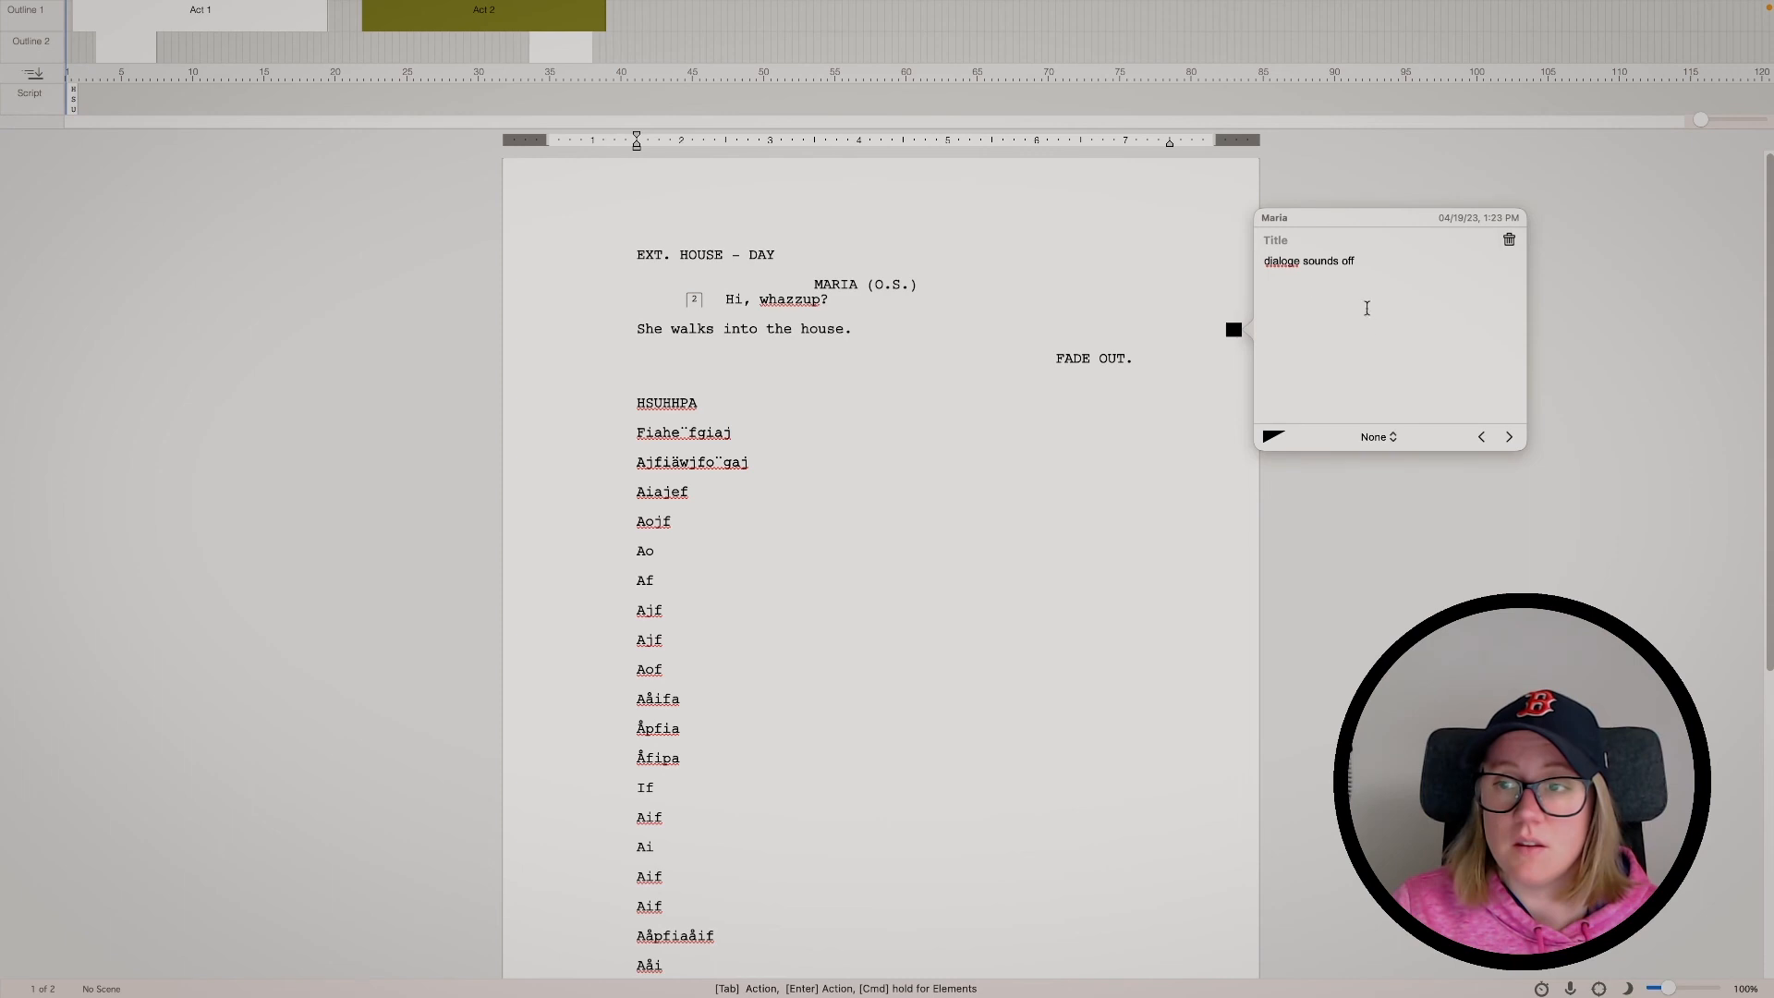
click(1275, 437)
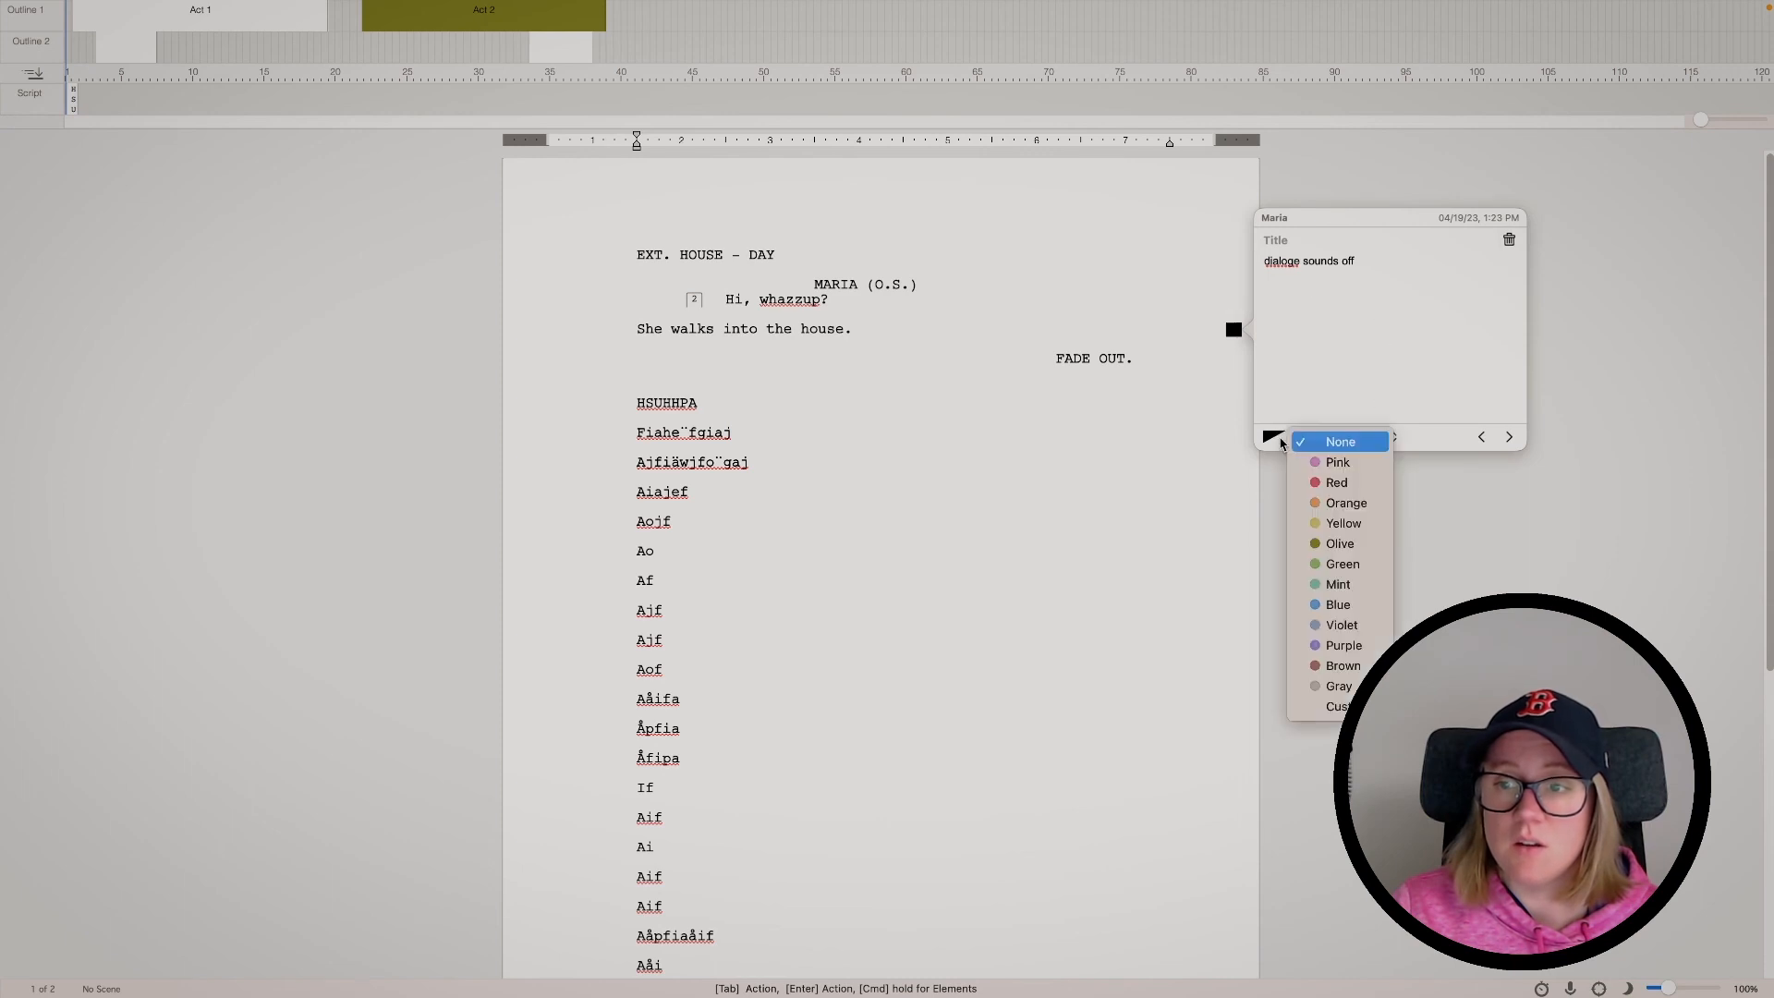
click(1332, 504)
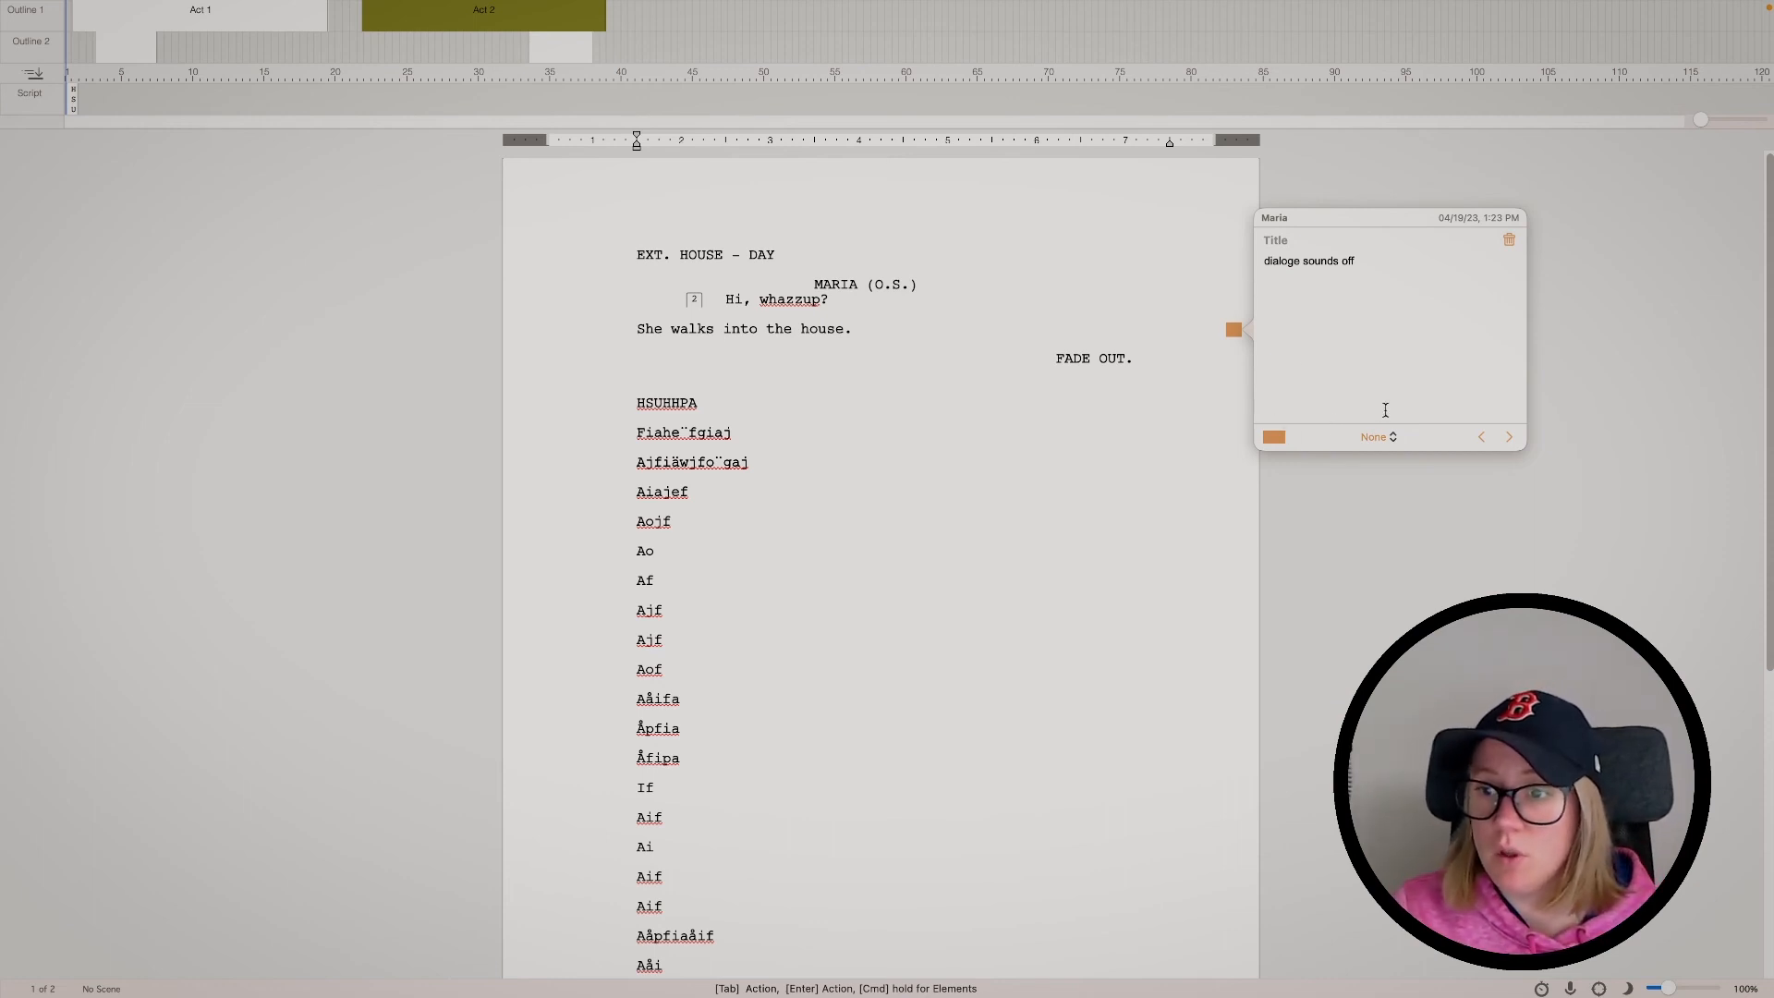
Create a new ScriptNote type for the open note, named with the writer's first name followed by "v5"
click(1392, 438)
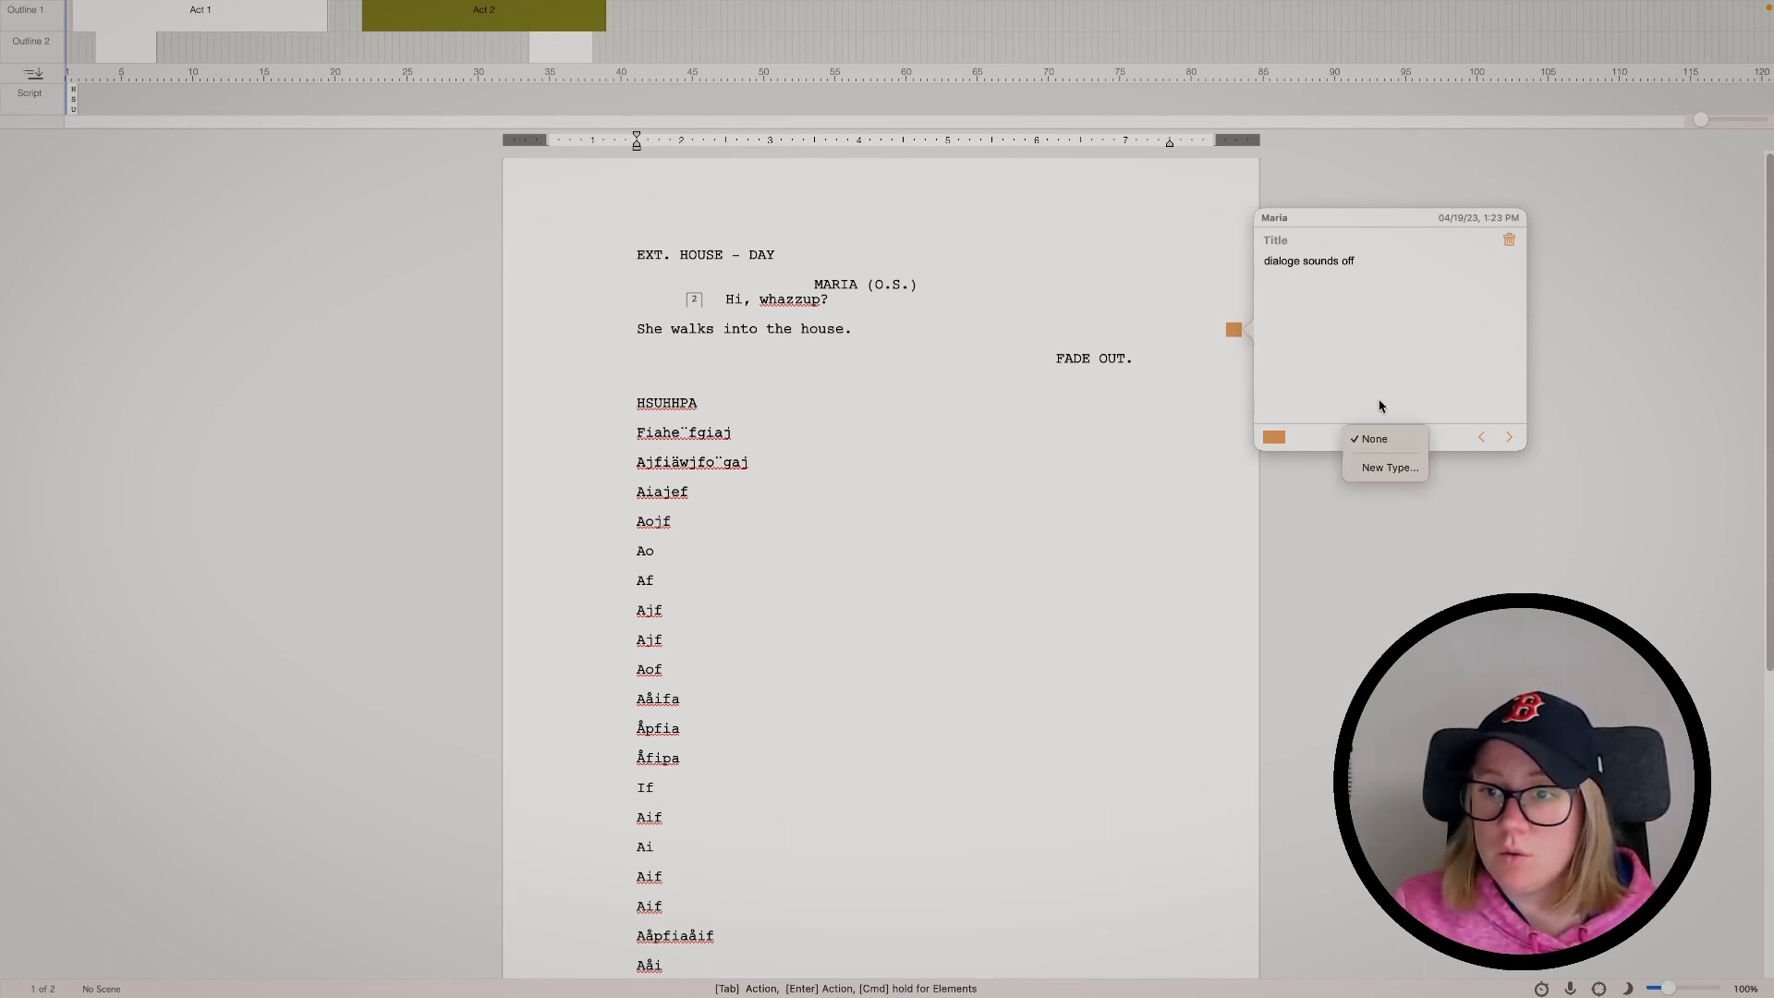
click(1396, 467)
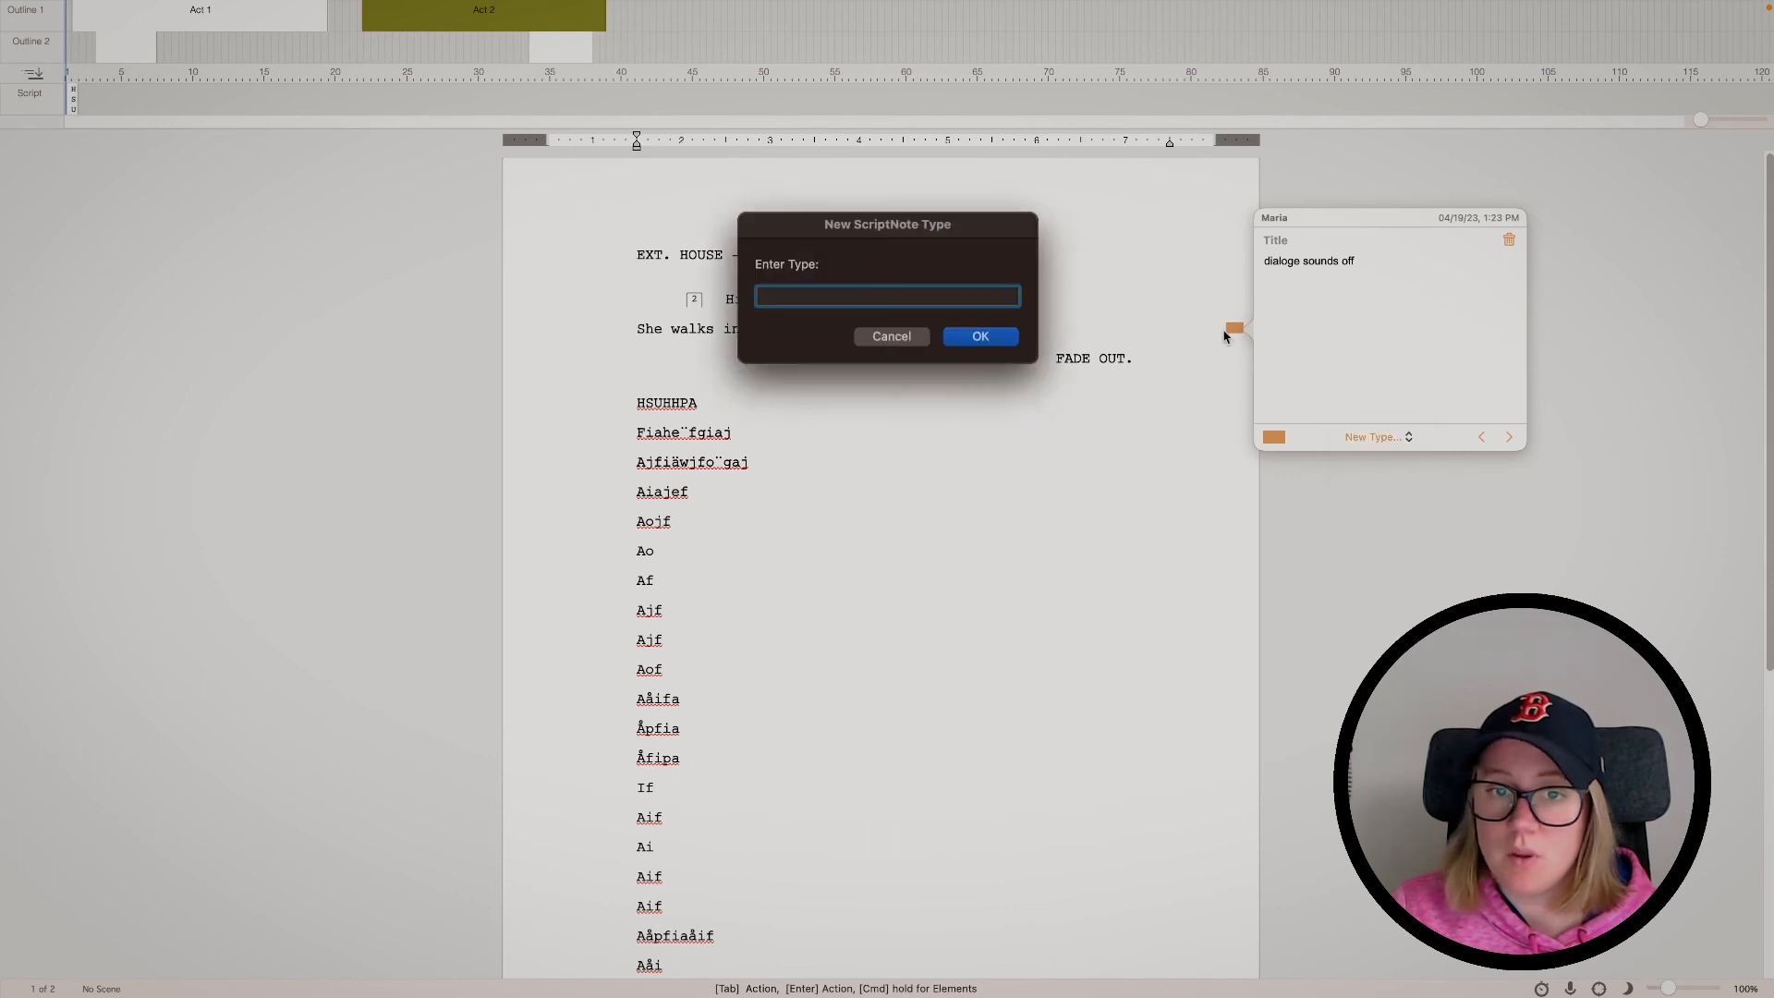
text(Maria)
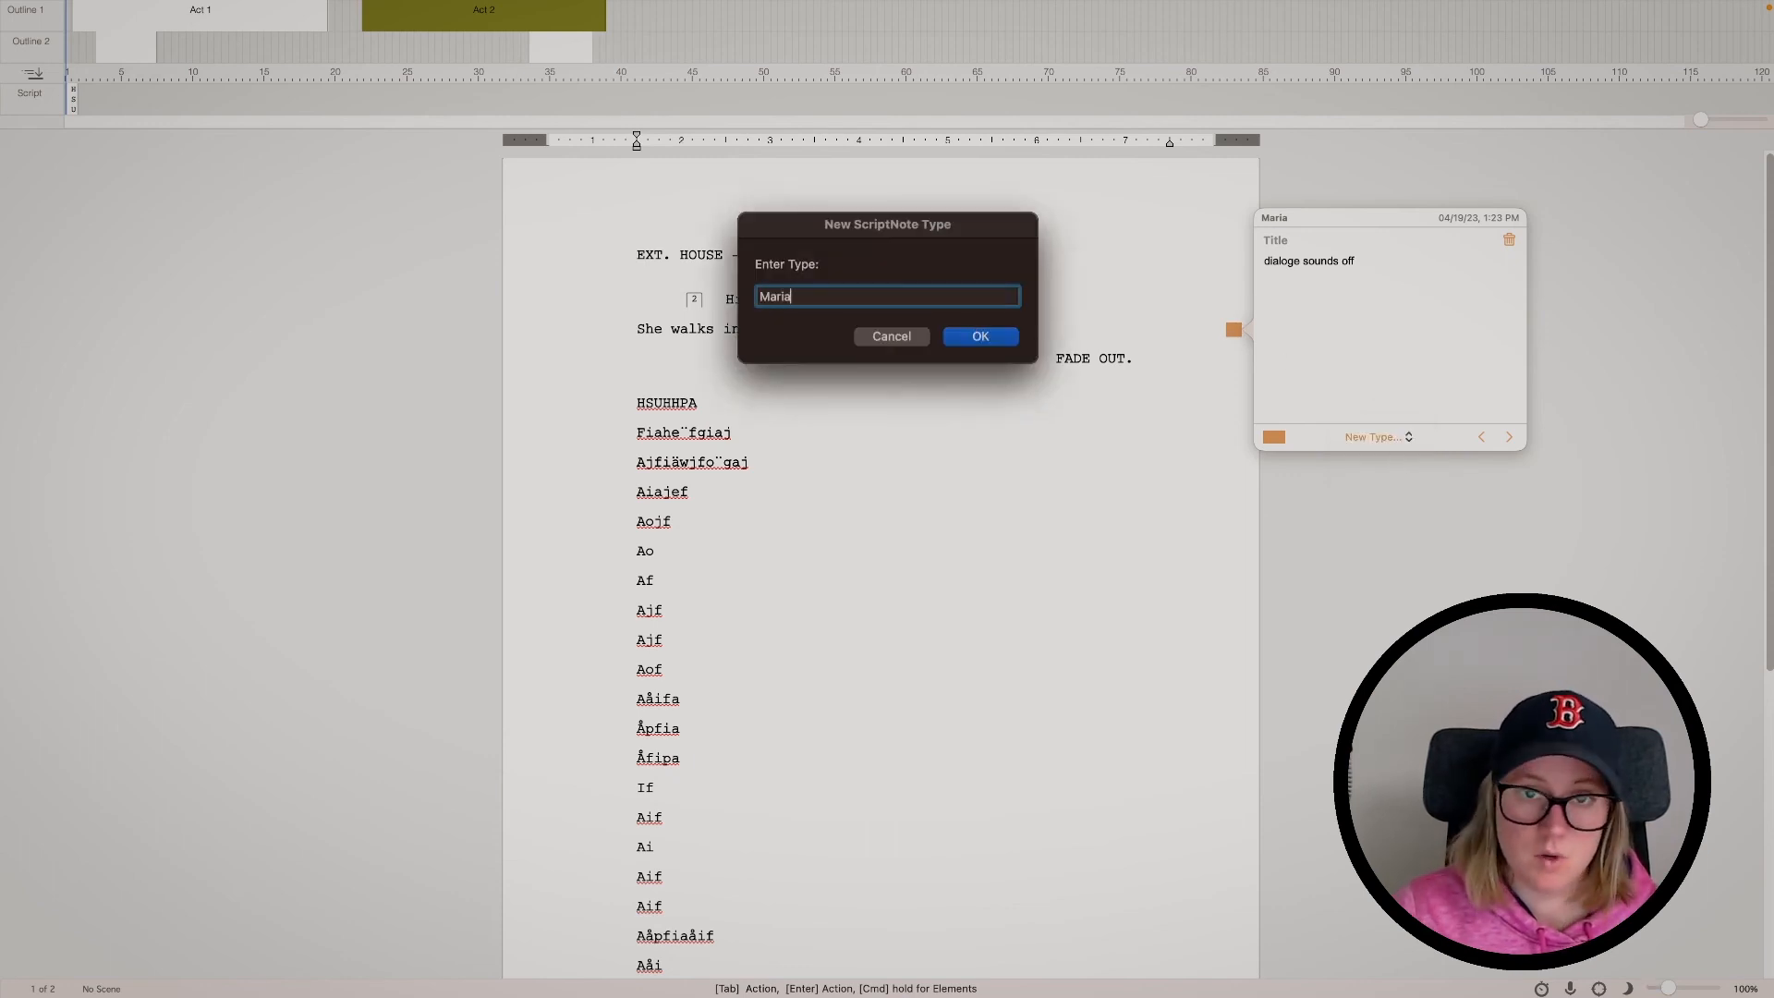
text( v5)
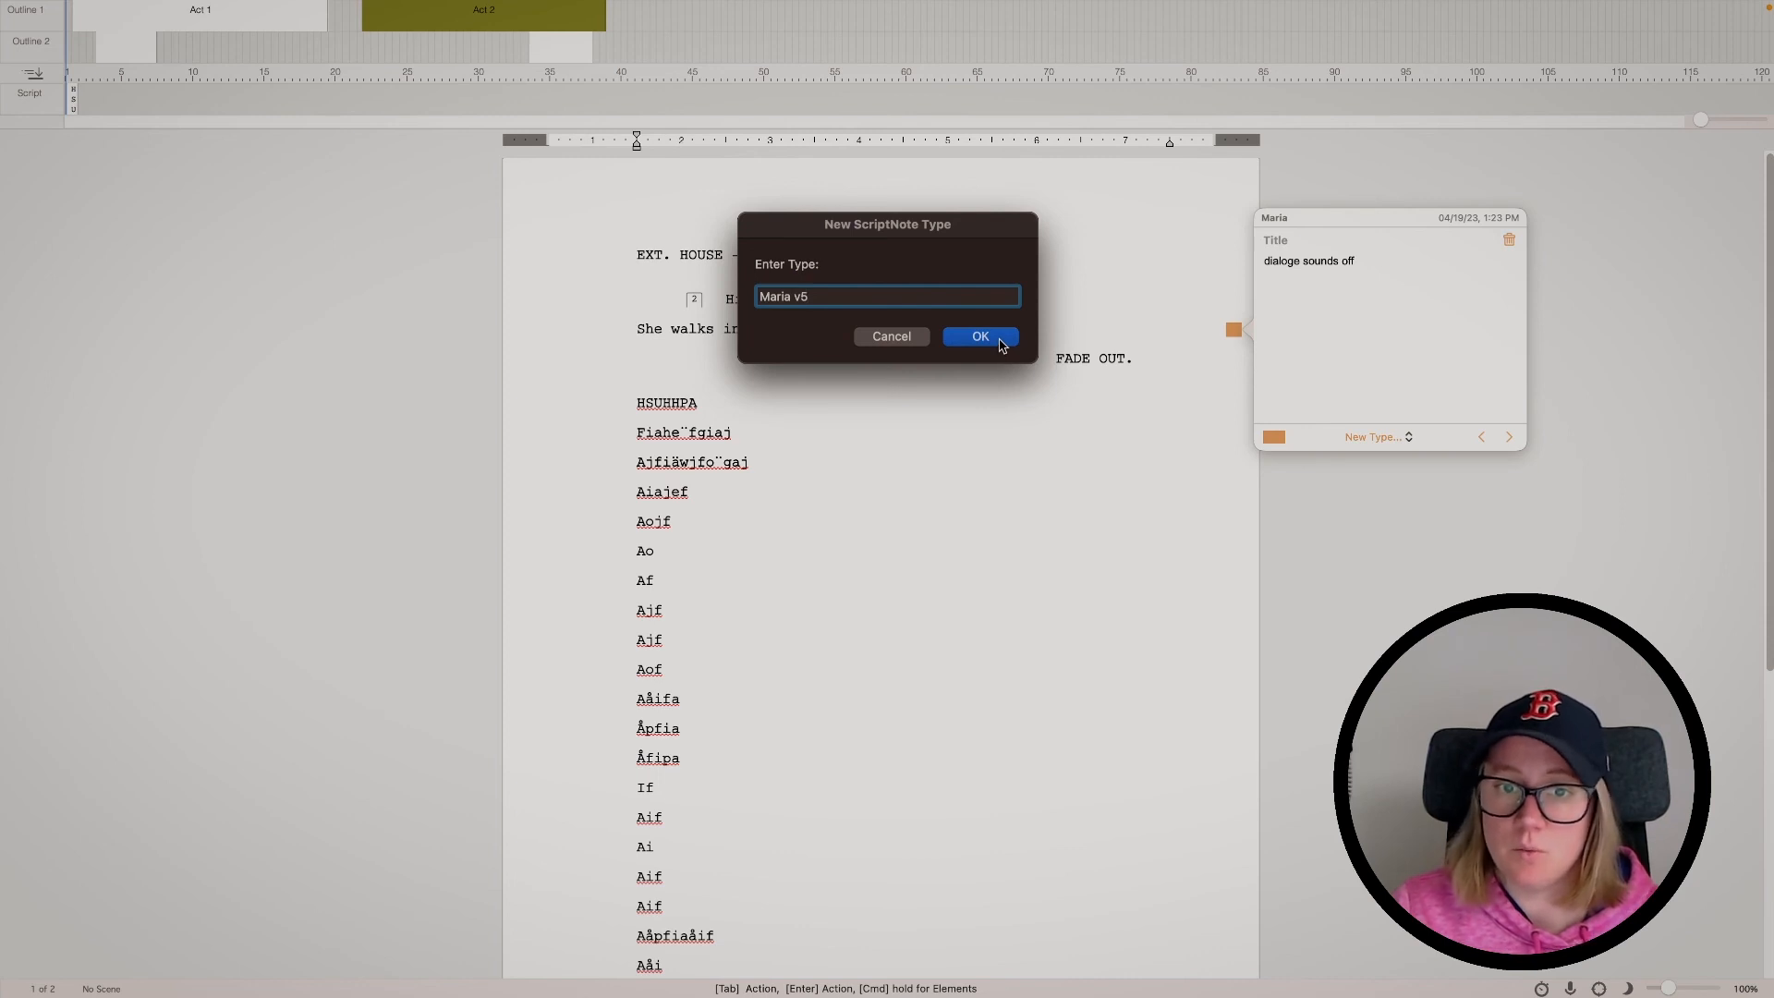
click(981, 337)
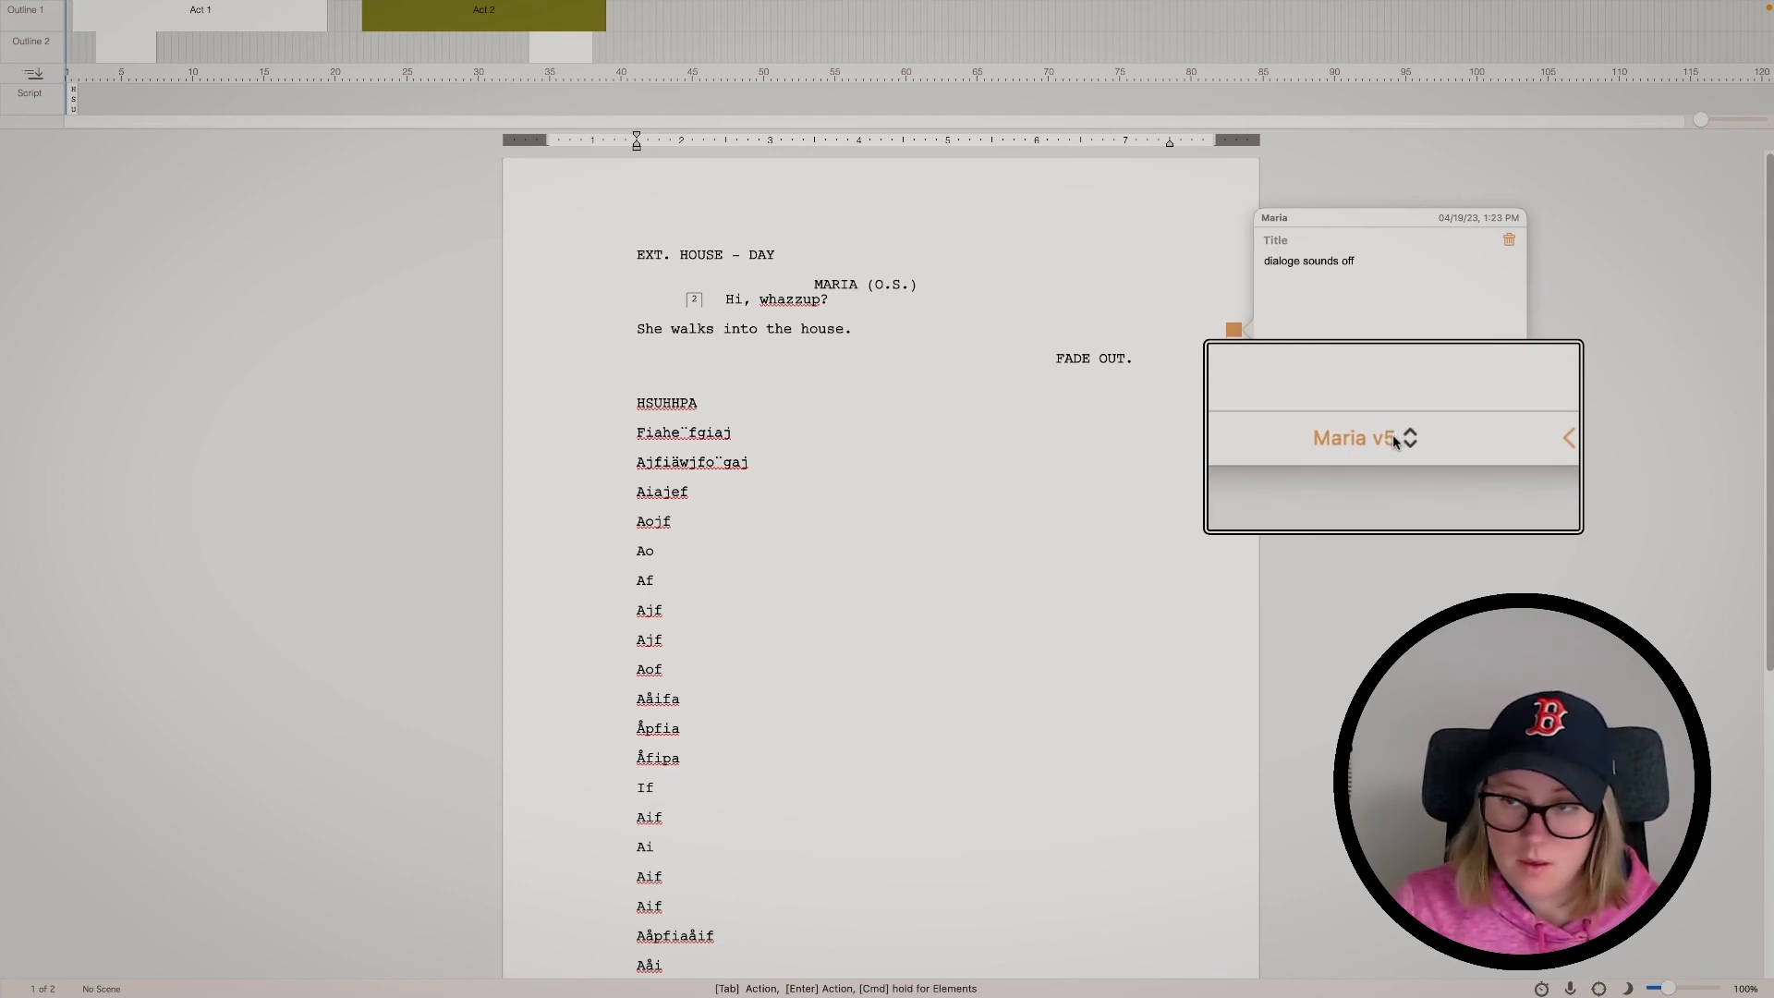
Delete the orange ScriptNote attached to the line "She walks into the house."
click(1233, 329)
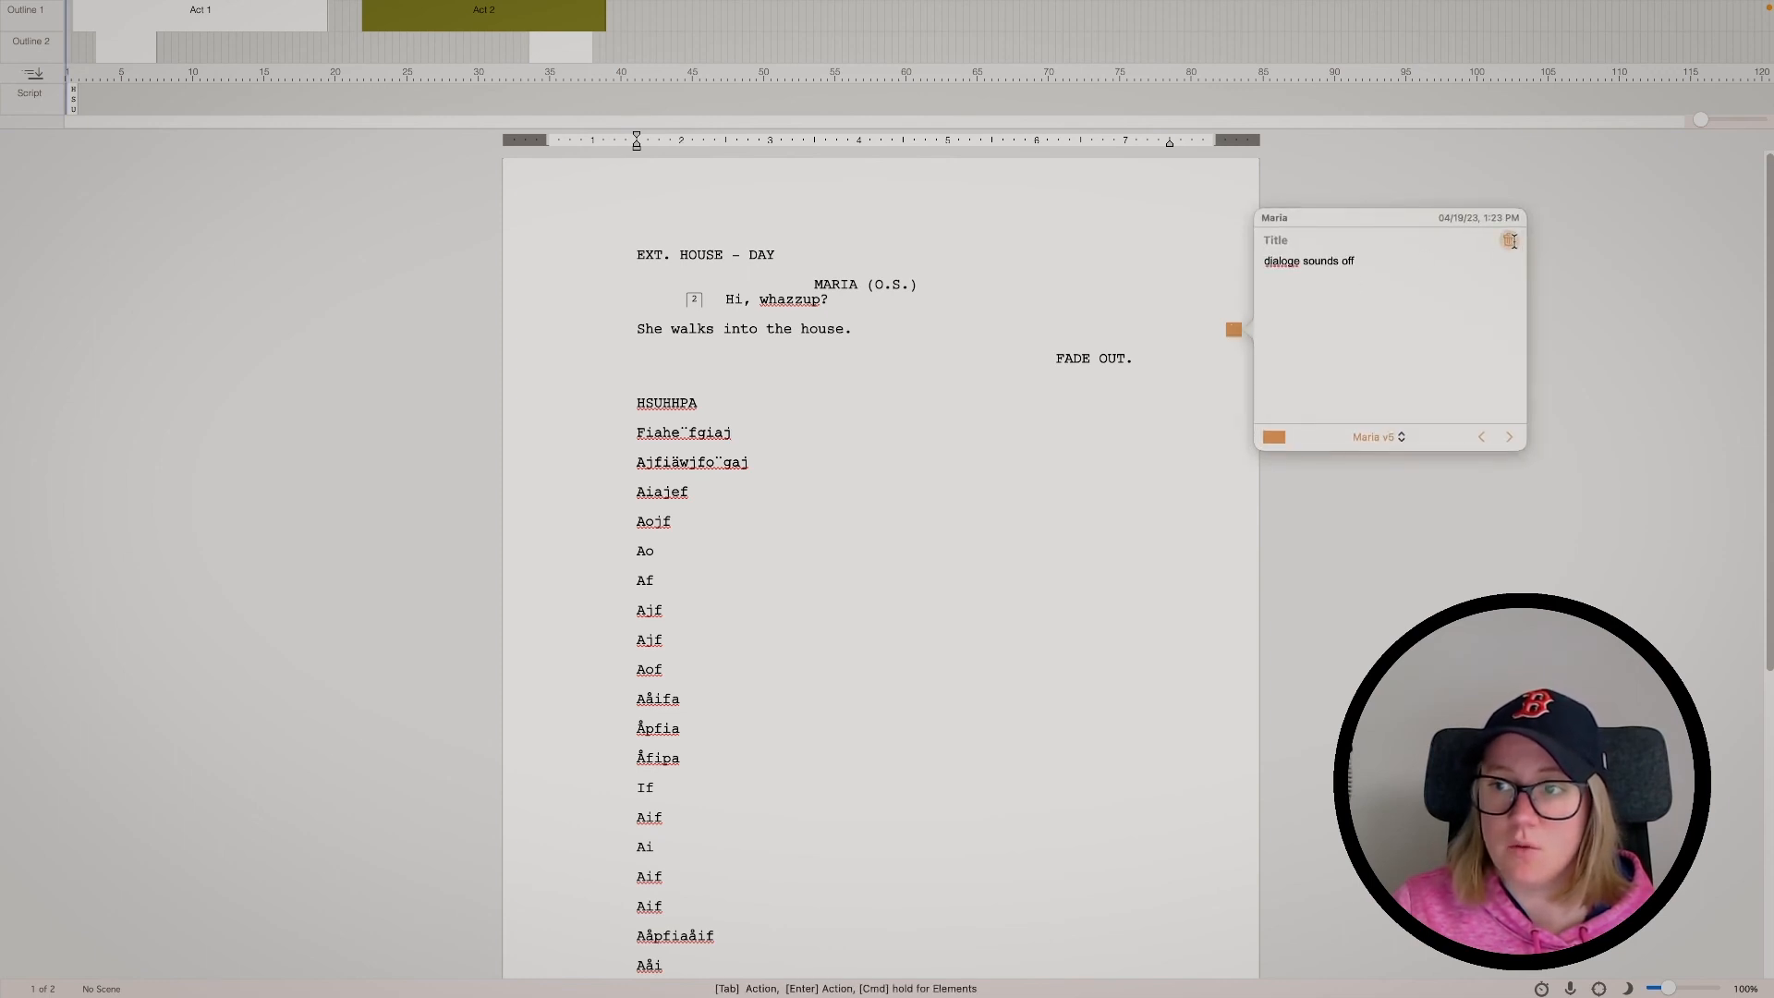
click(1511, 242)
Save the screenplay as "test.fdx" in the manusformat folder
mouse_move(266, 4)
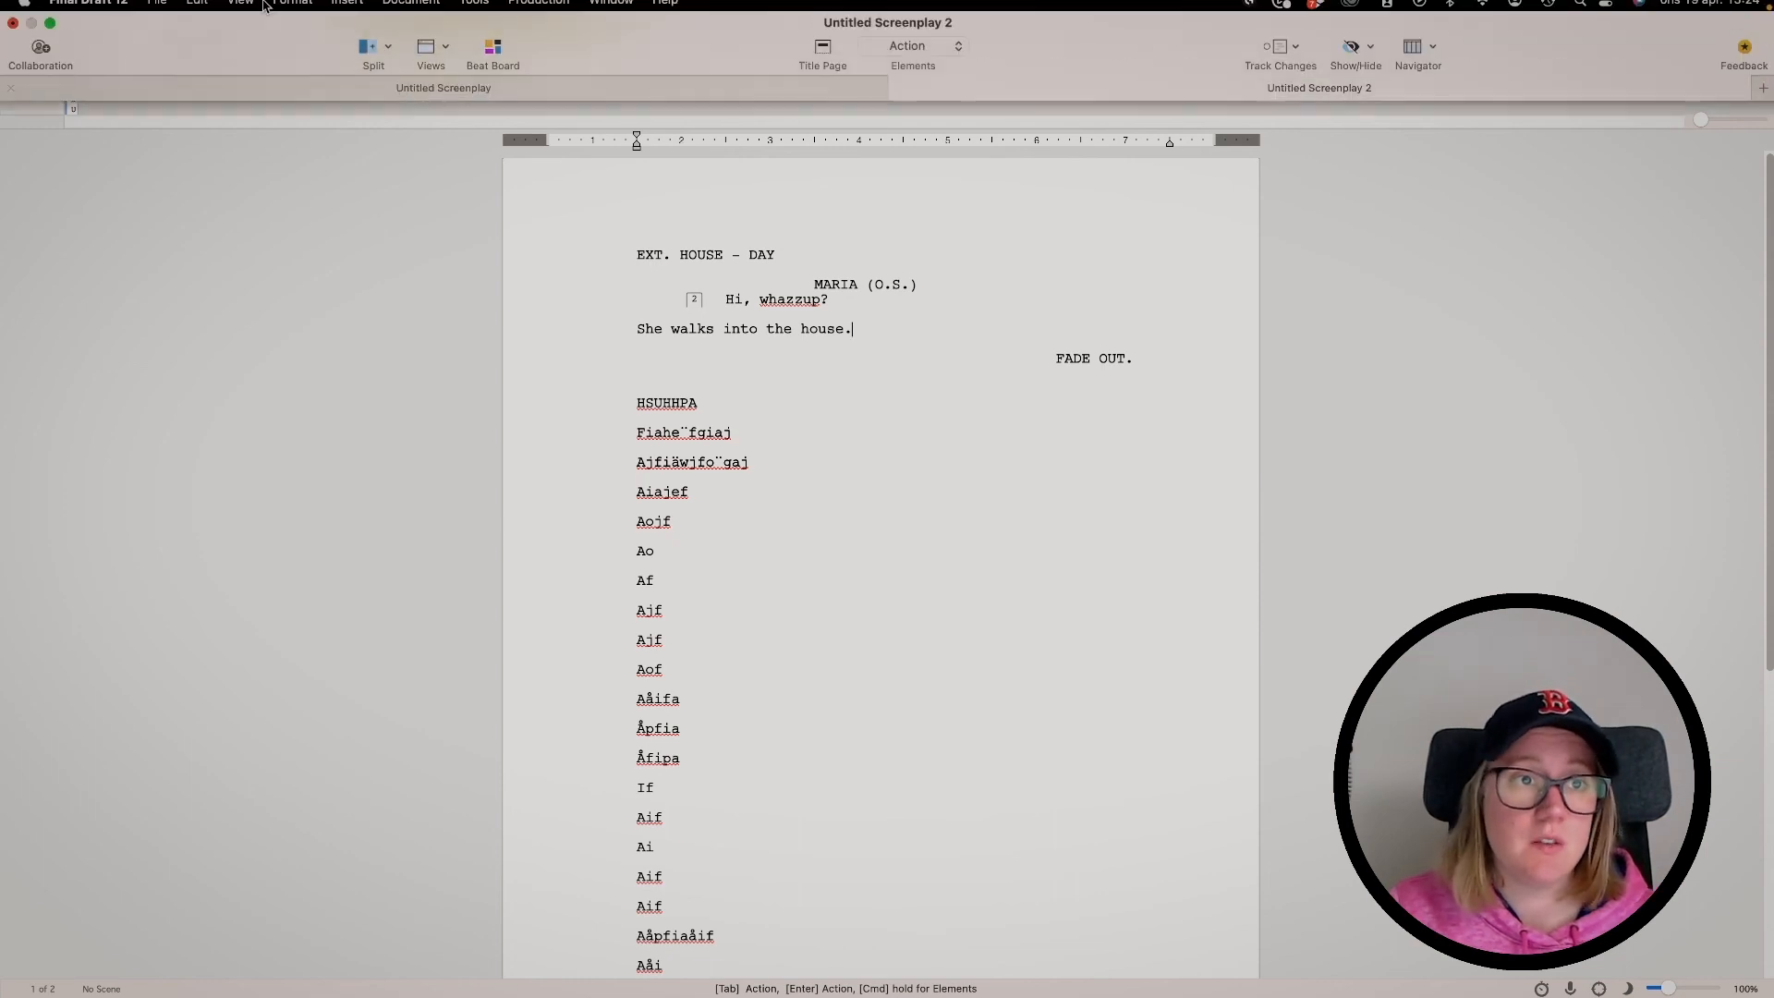
click(172, 11)
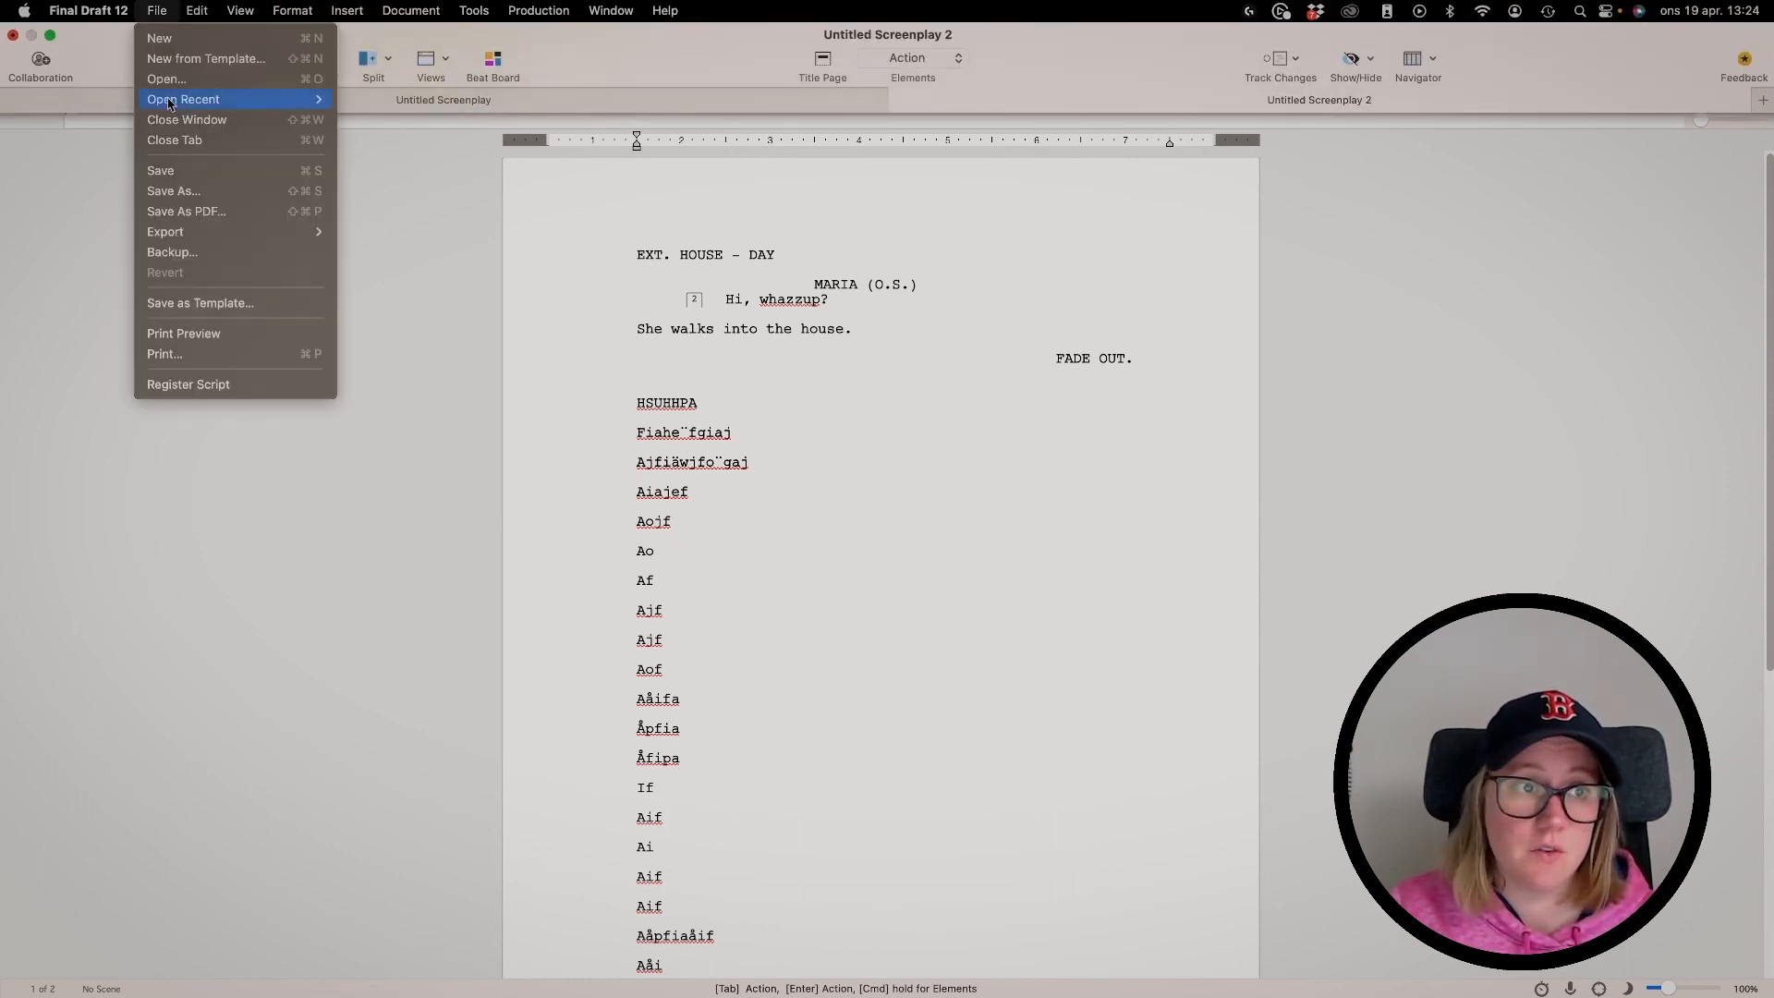
click(413, 164)
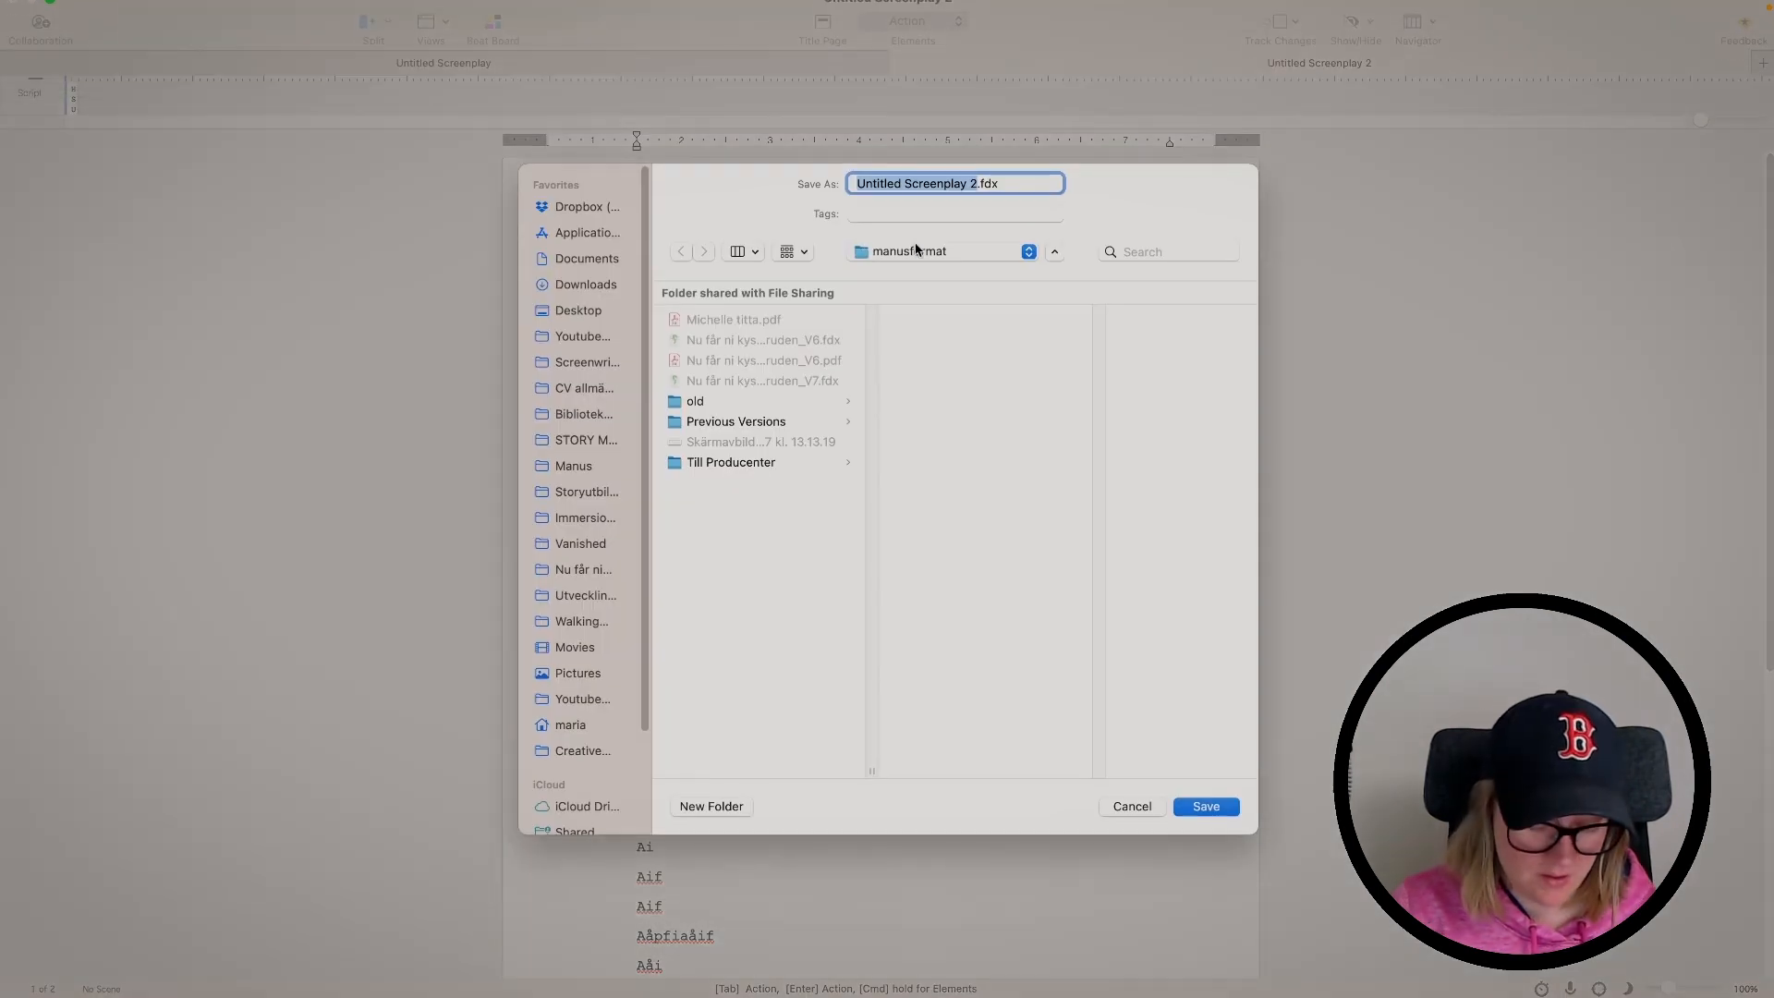
text(test)
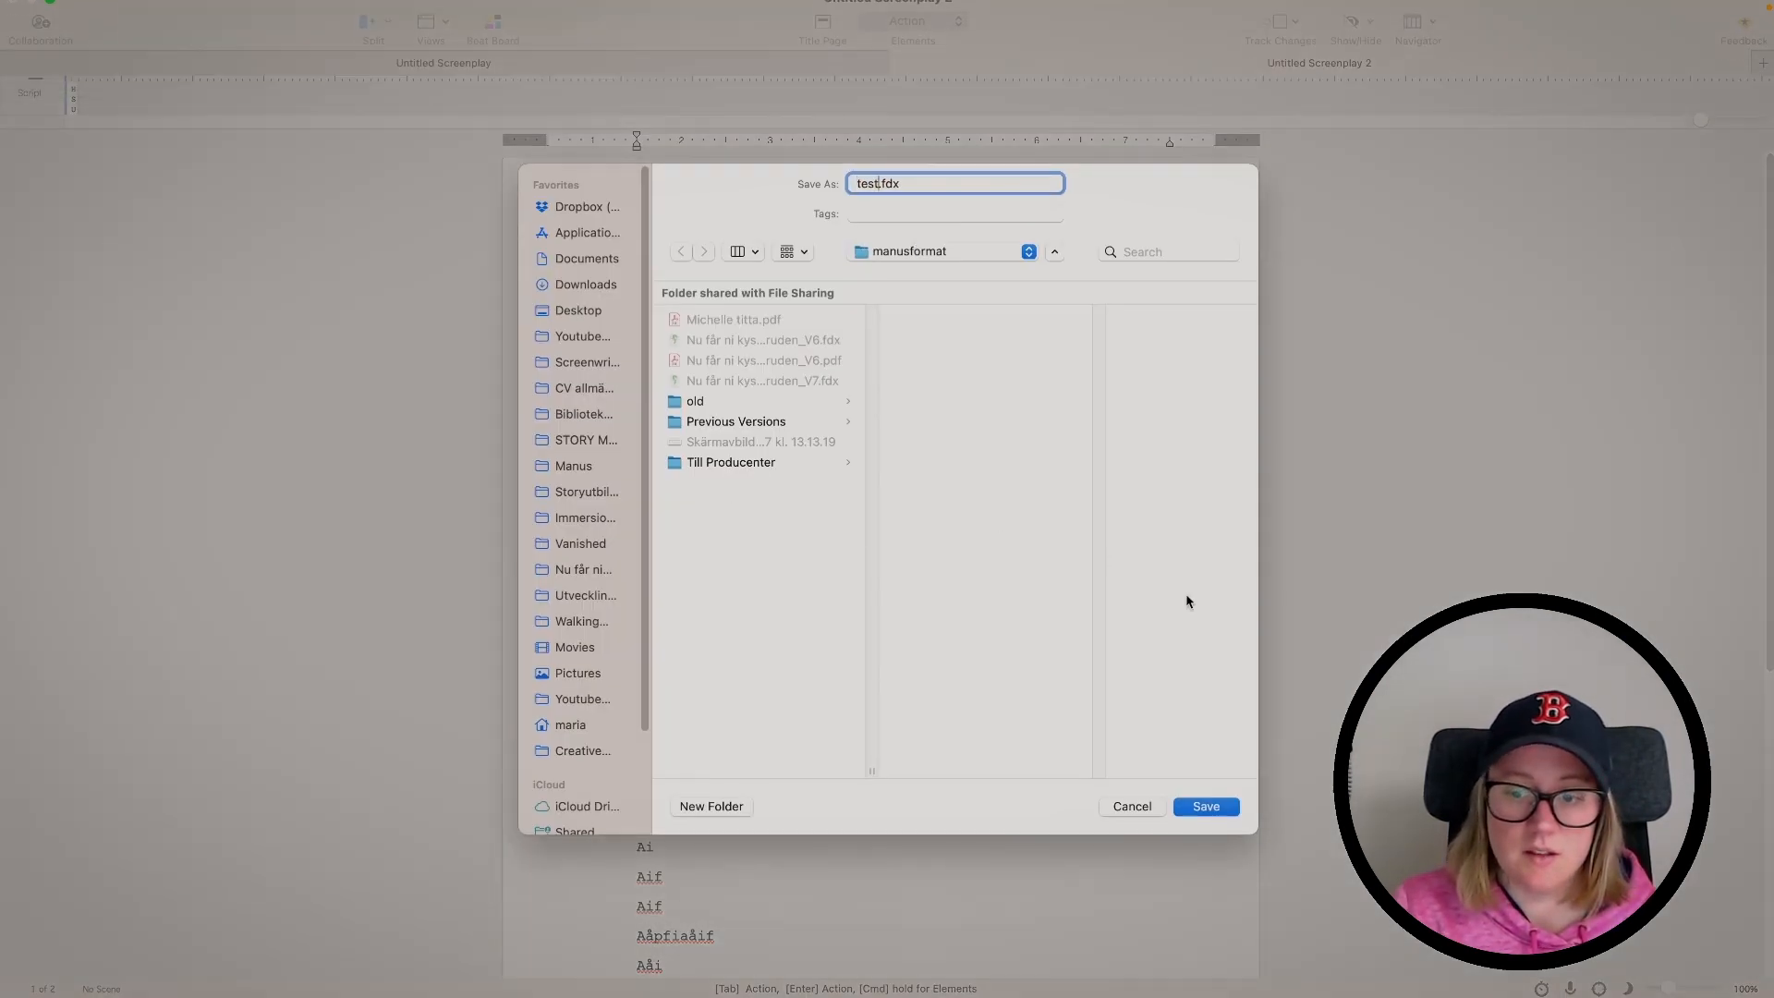
click(1206, 808)
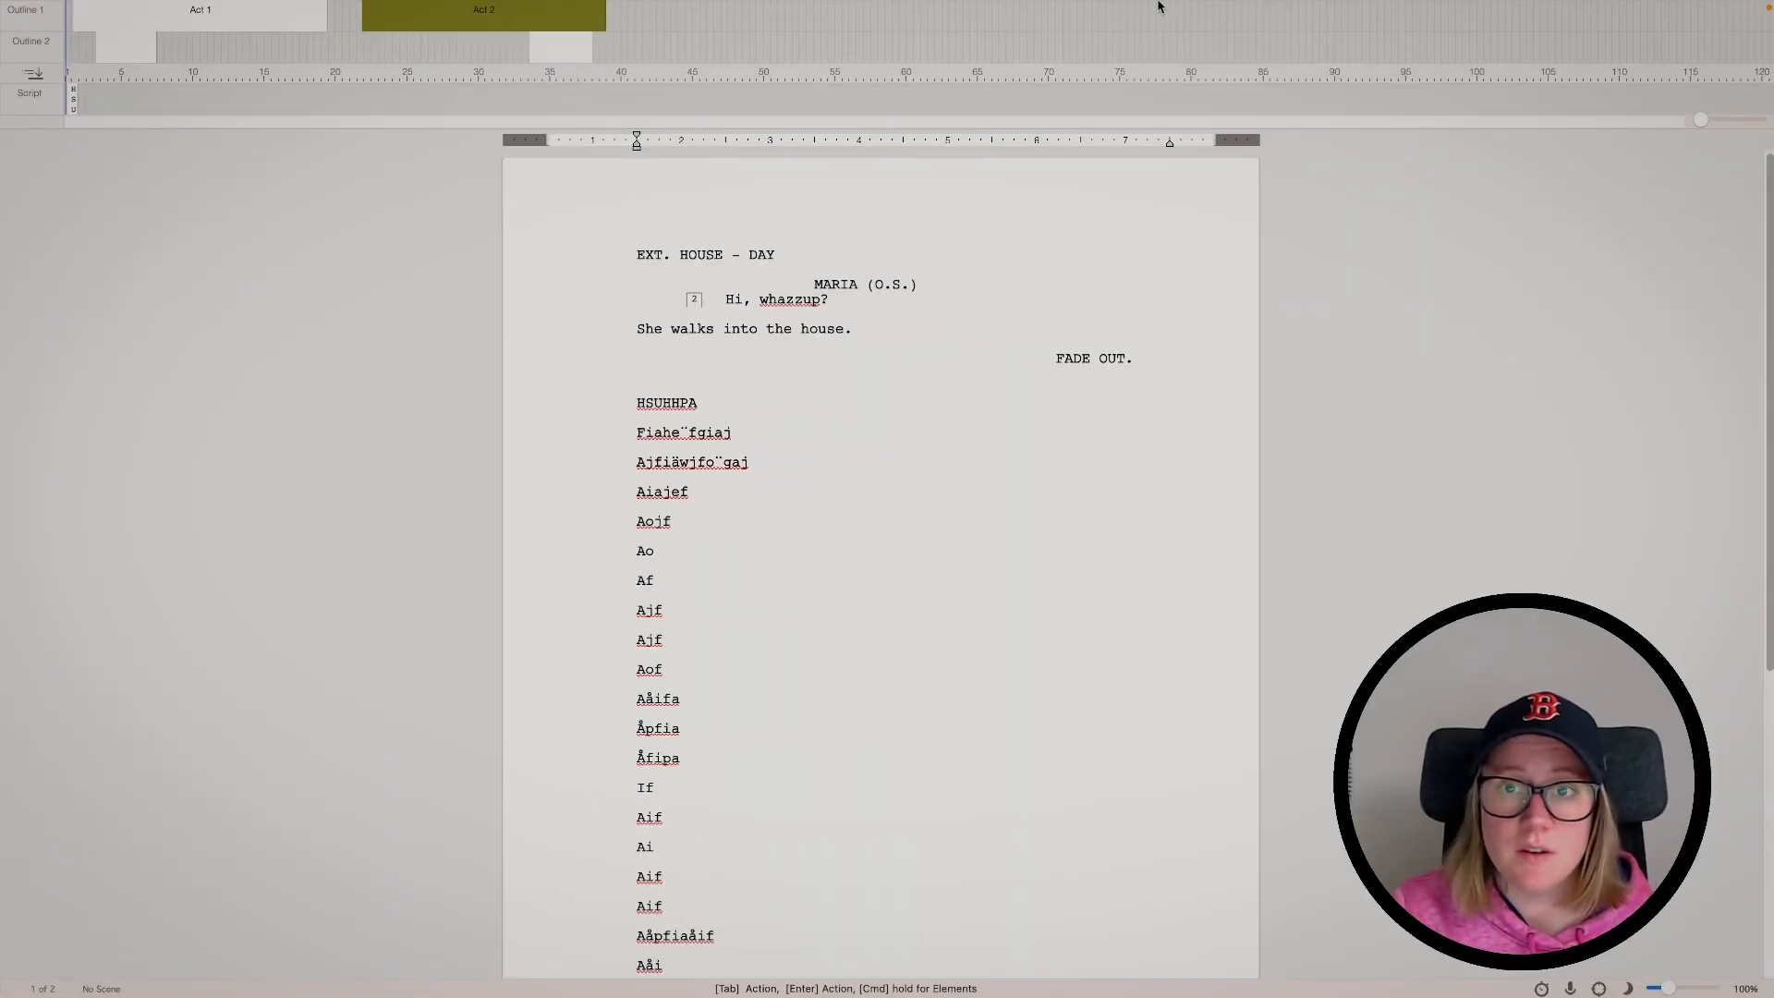
mouse_move(1161, 7)
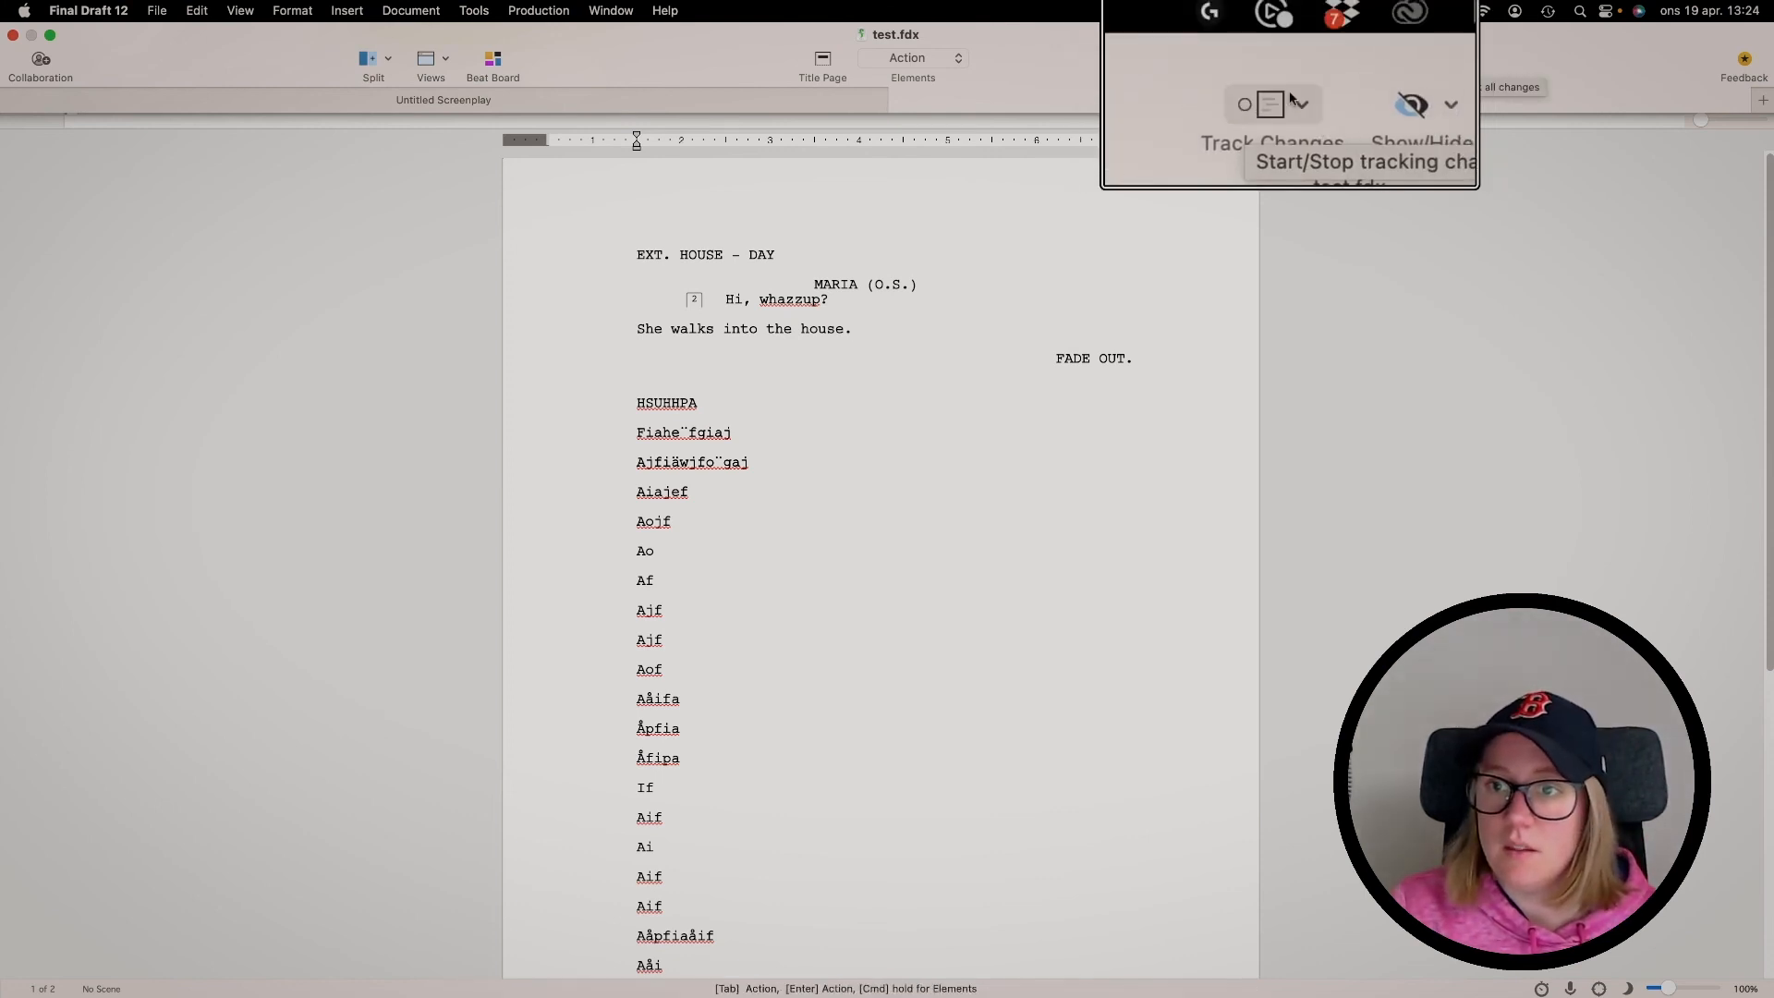
Turn on change tracking and replace "house." with "castle" in the line "She walks into the house."
click(1295, 95)
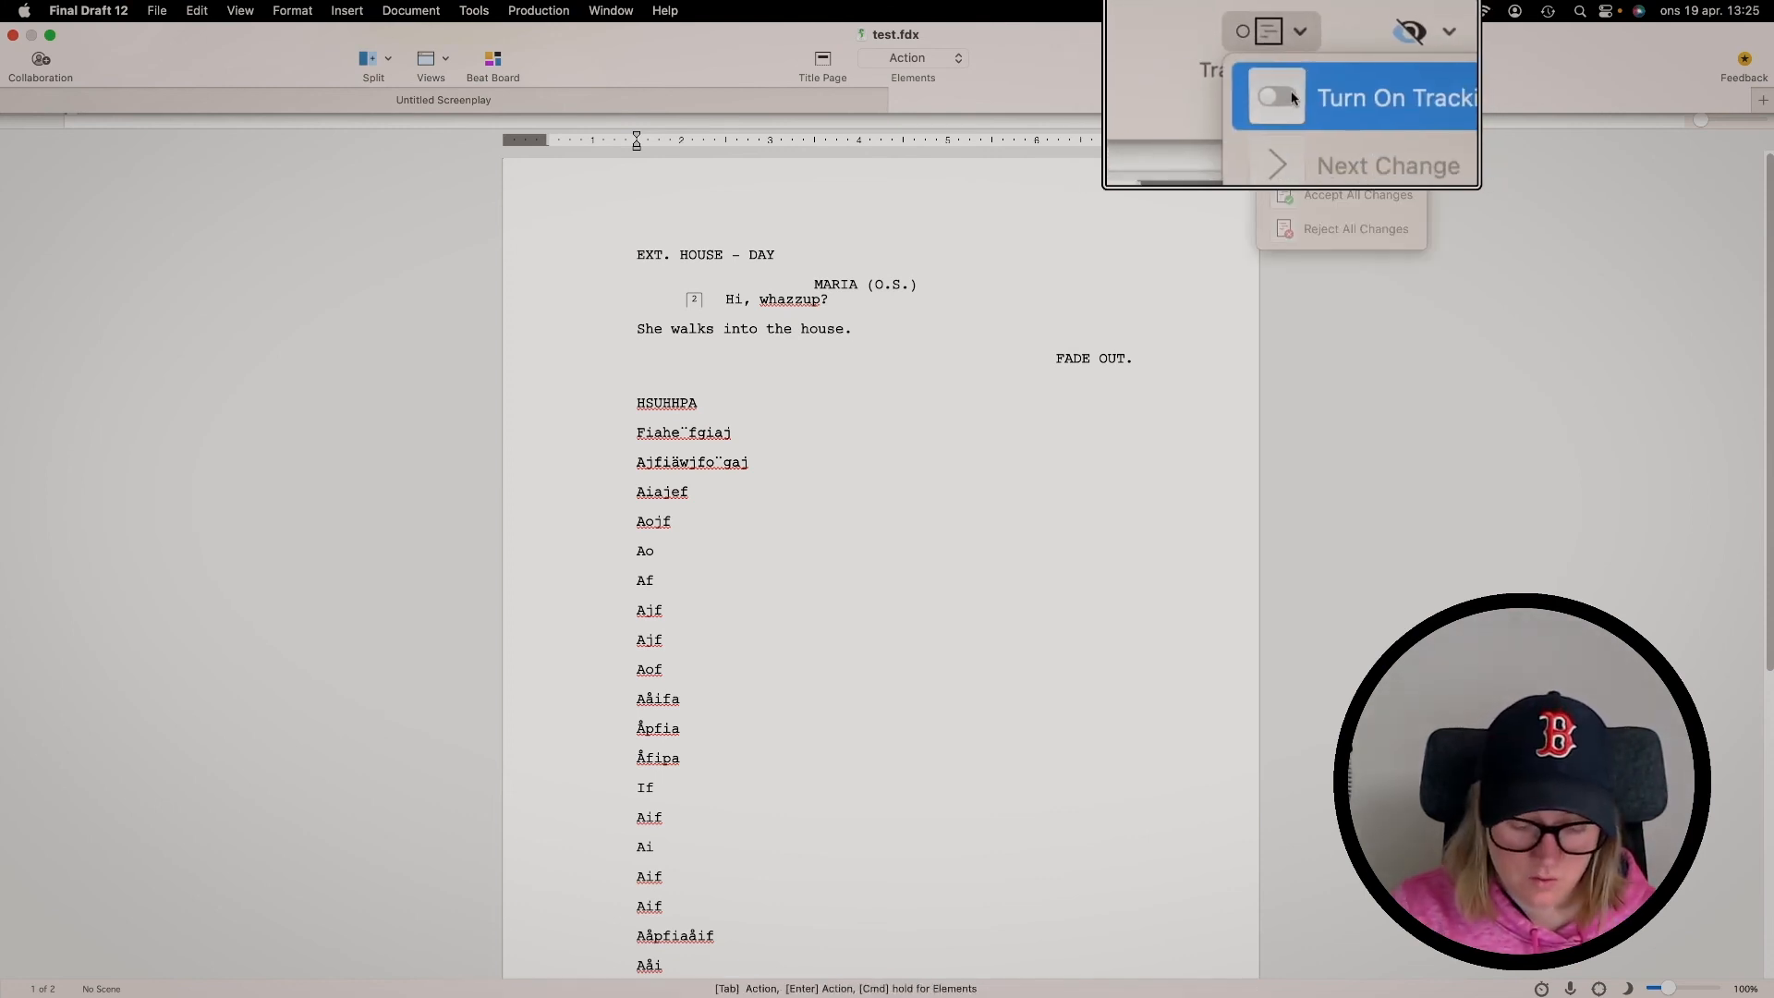
click(1293, 96)
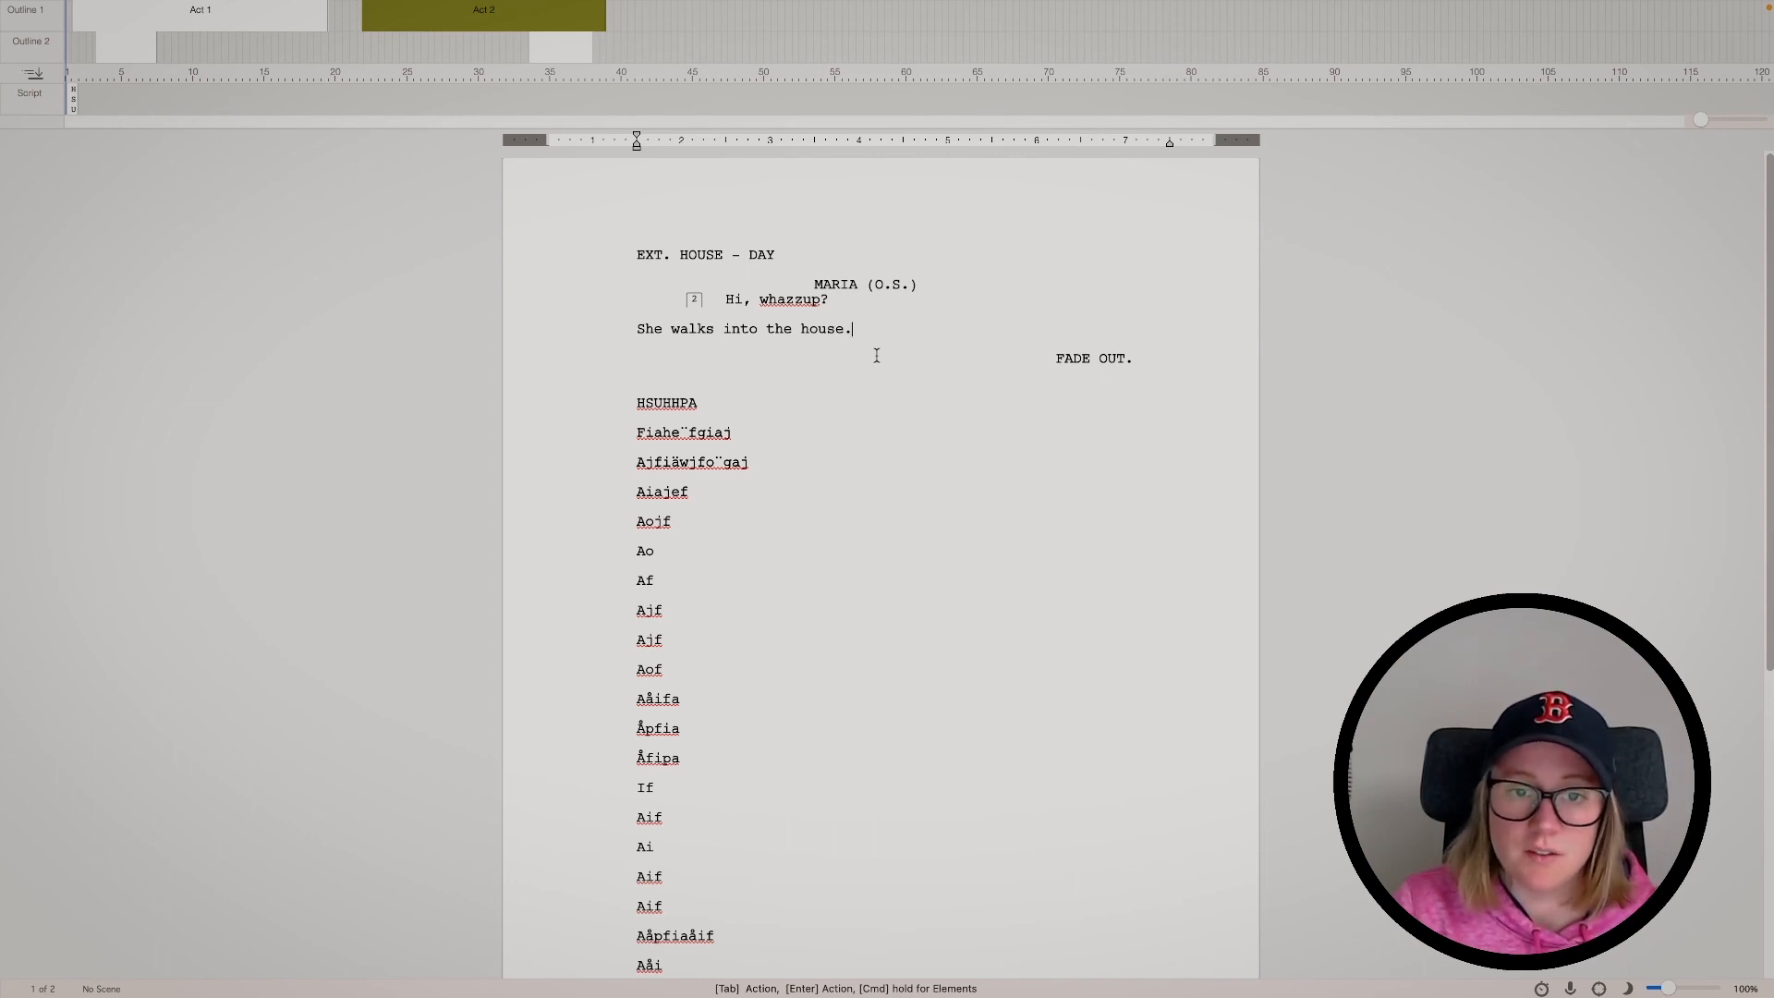
key(BackSpace)
key(BackSpace)
key(BackSpace)
key(BackSpace)
key(BackSpace)
key(BackSpace)
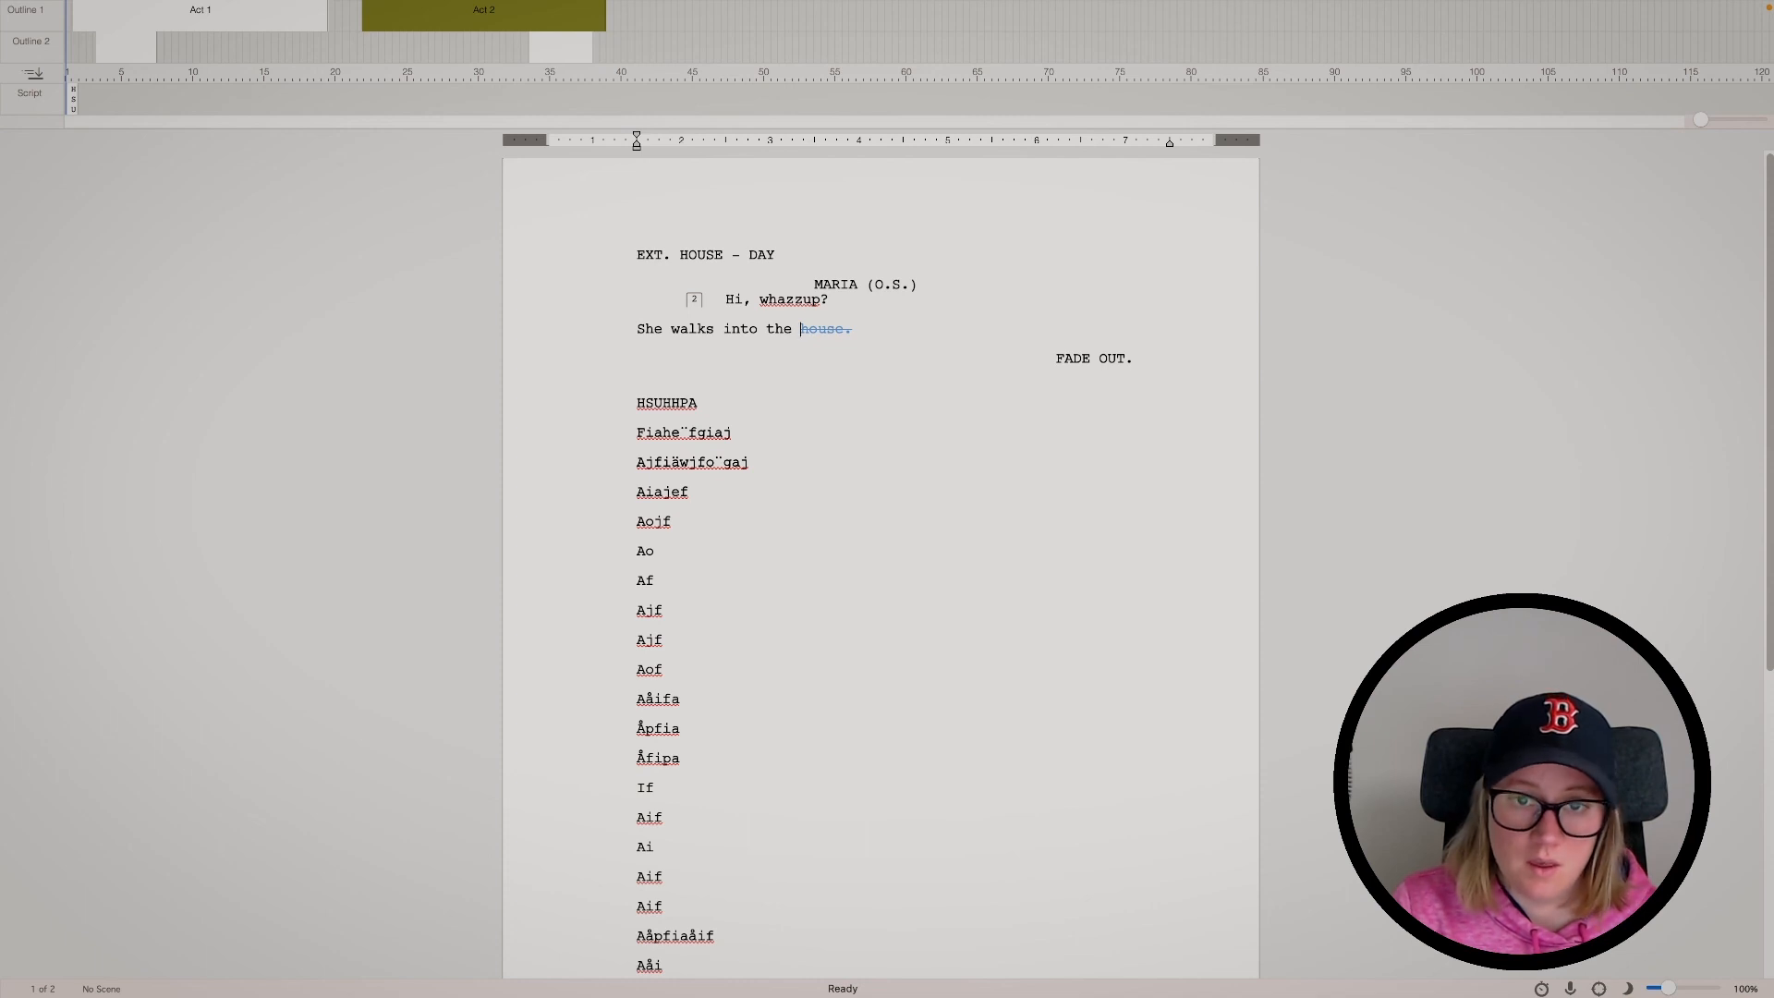
text(castle)
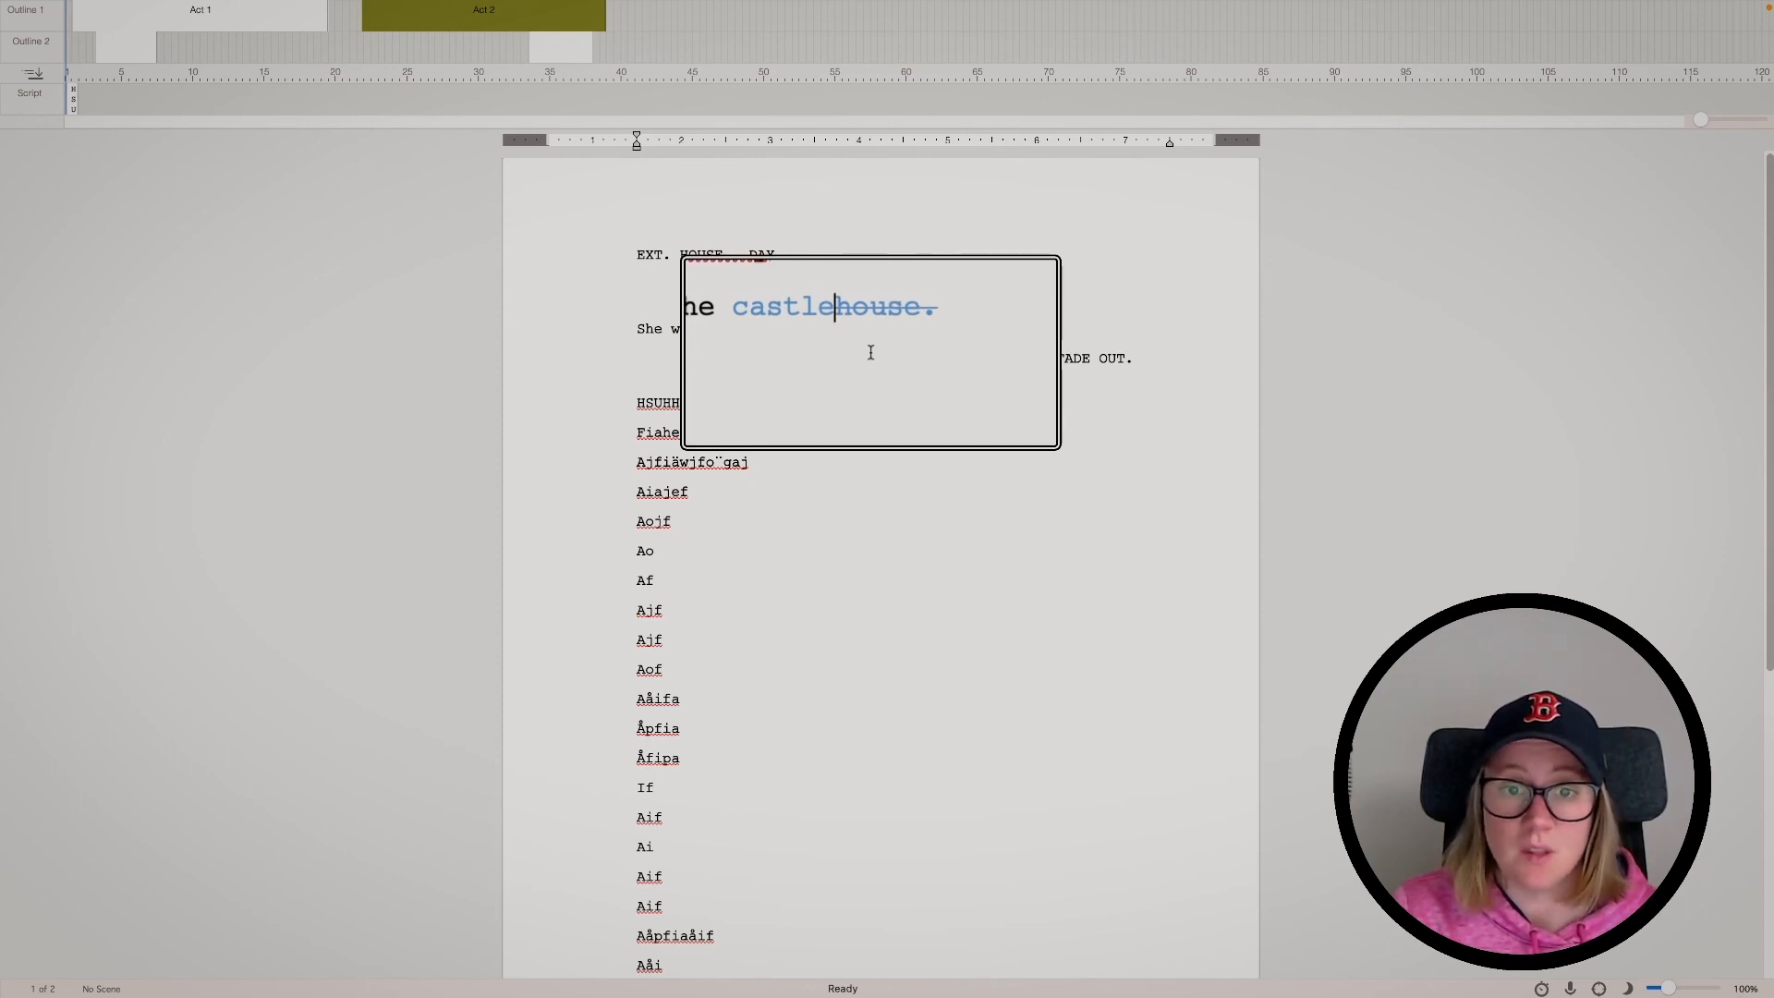
key(alt+super+8)
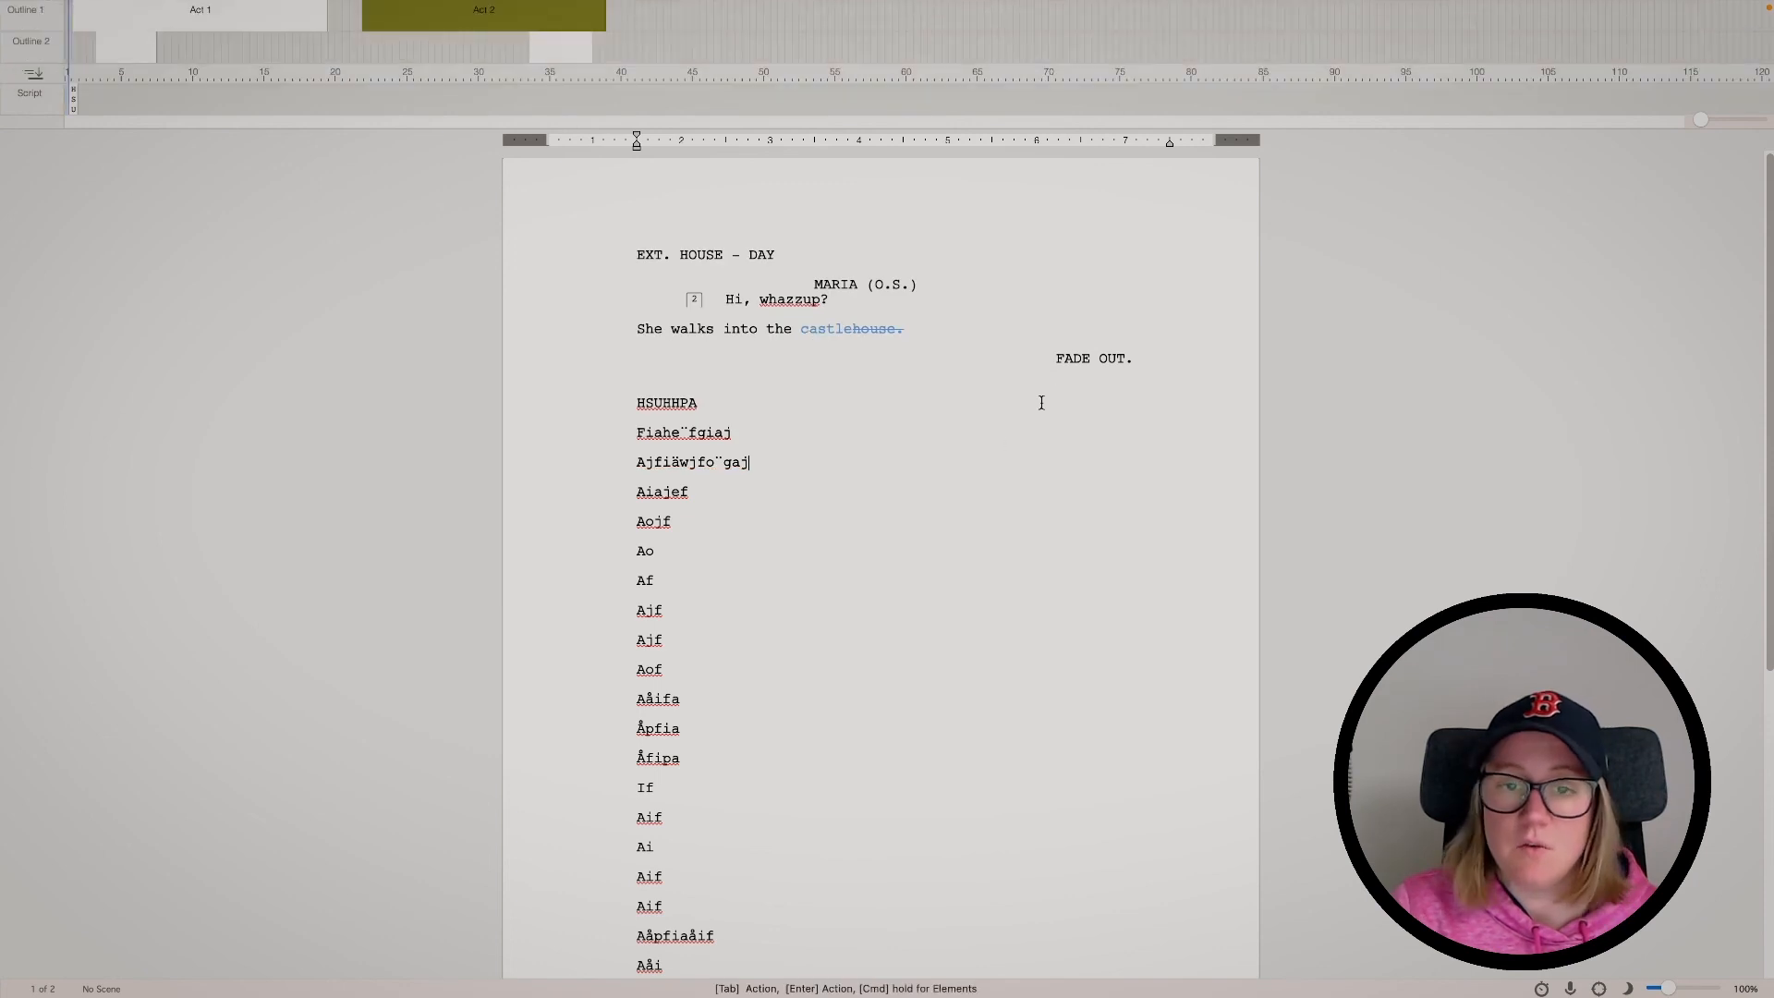
mouse_move(1293, 2)
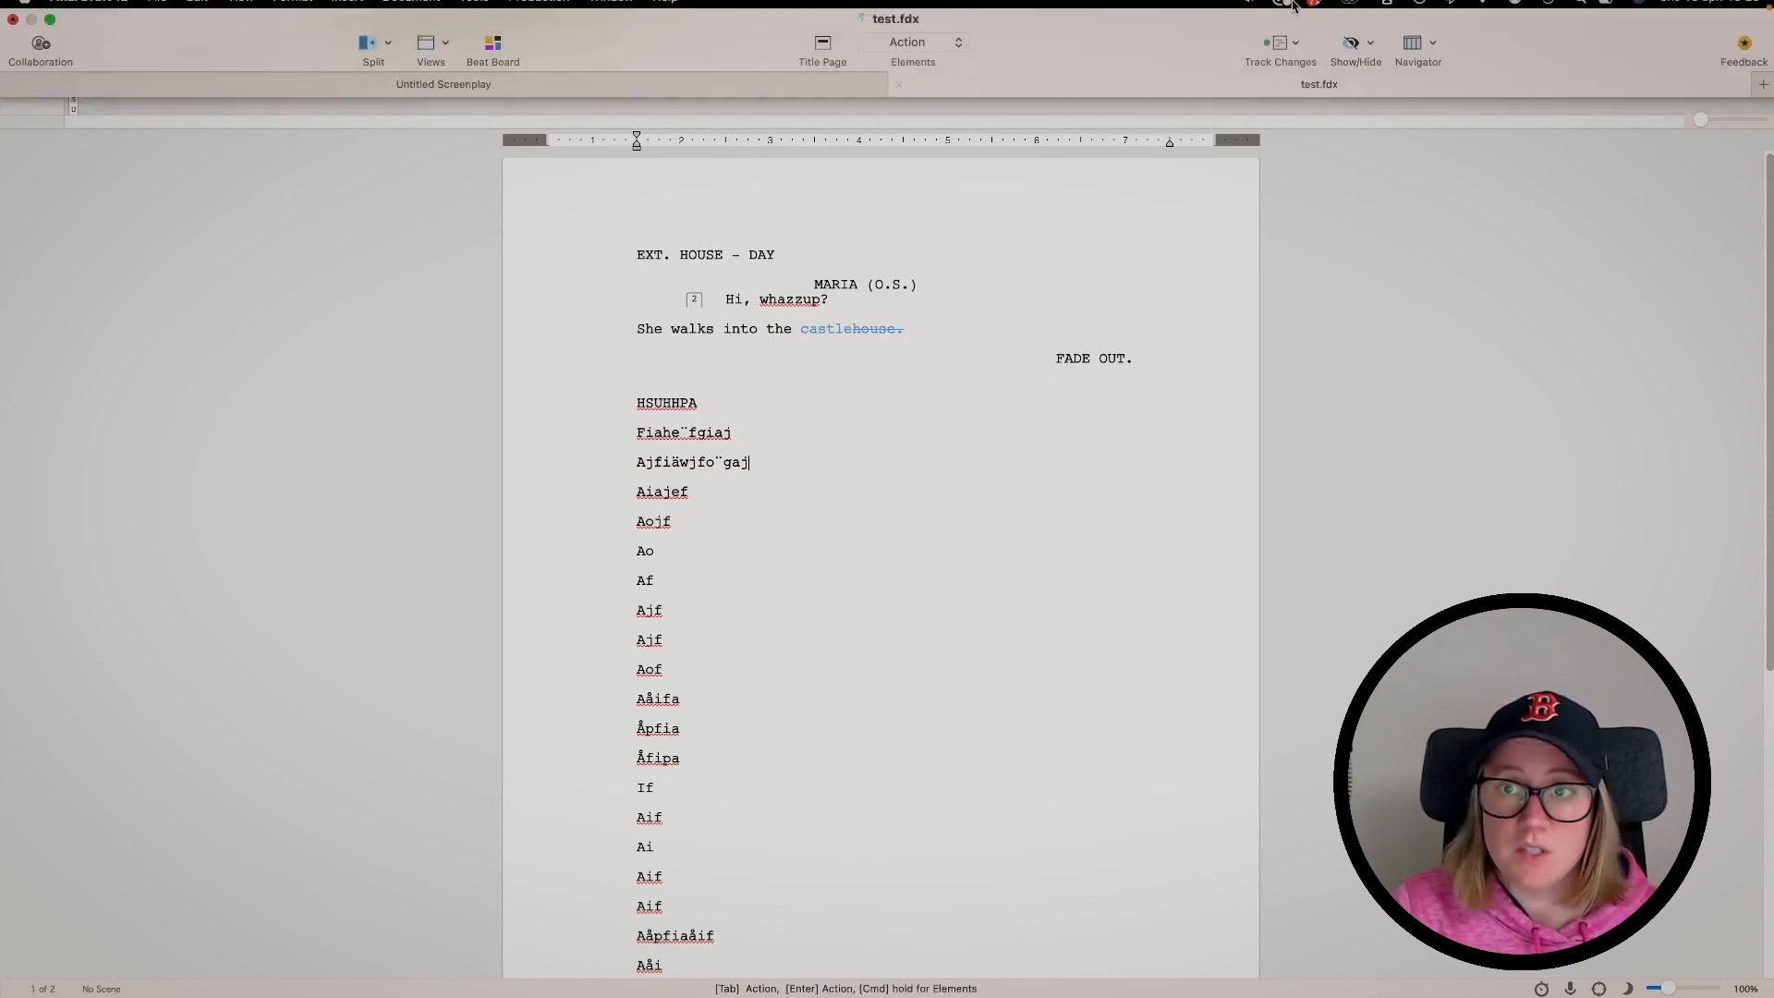
click(1296, 62)
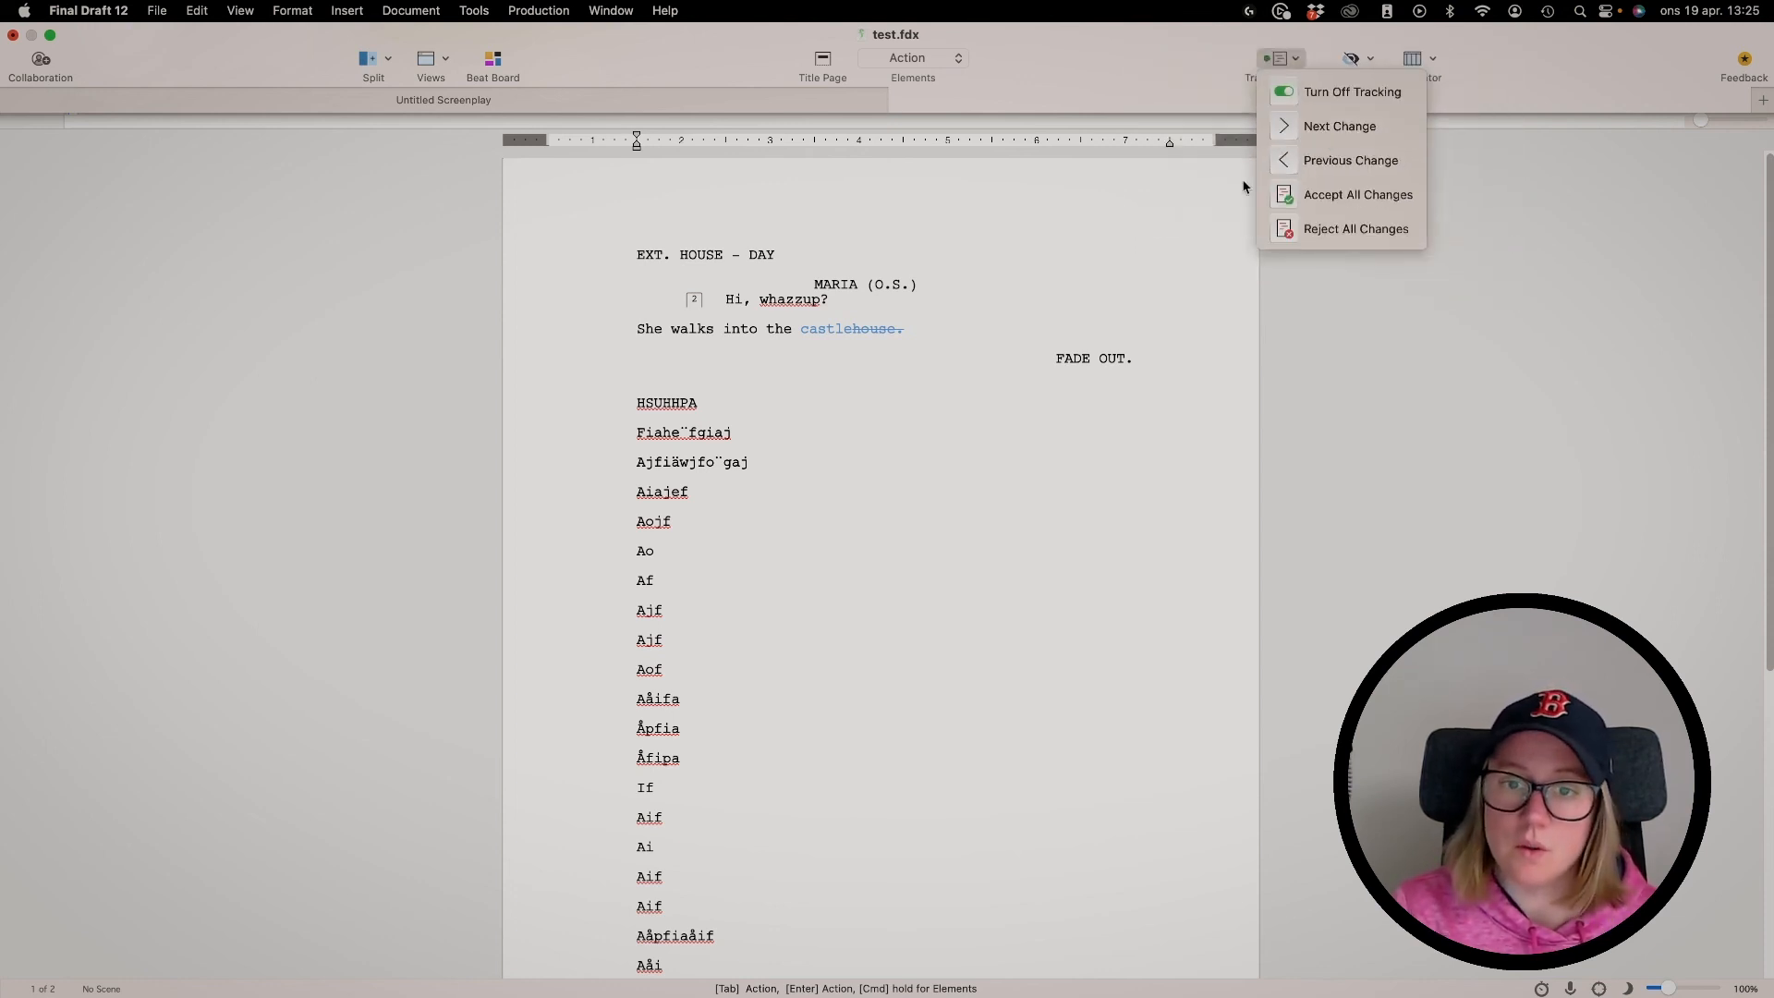
click(871, 495)
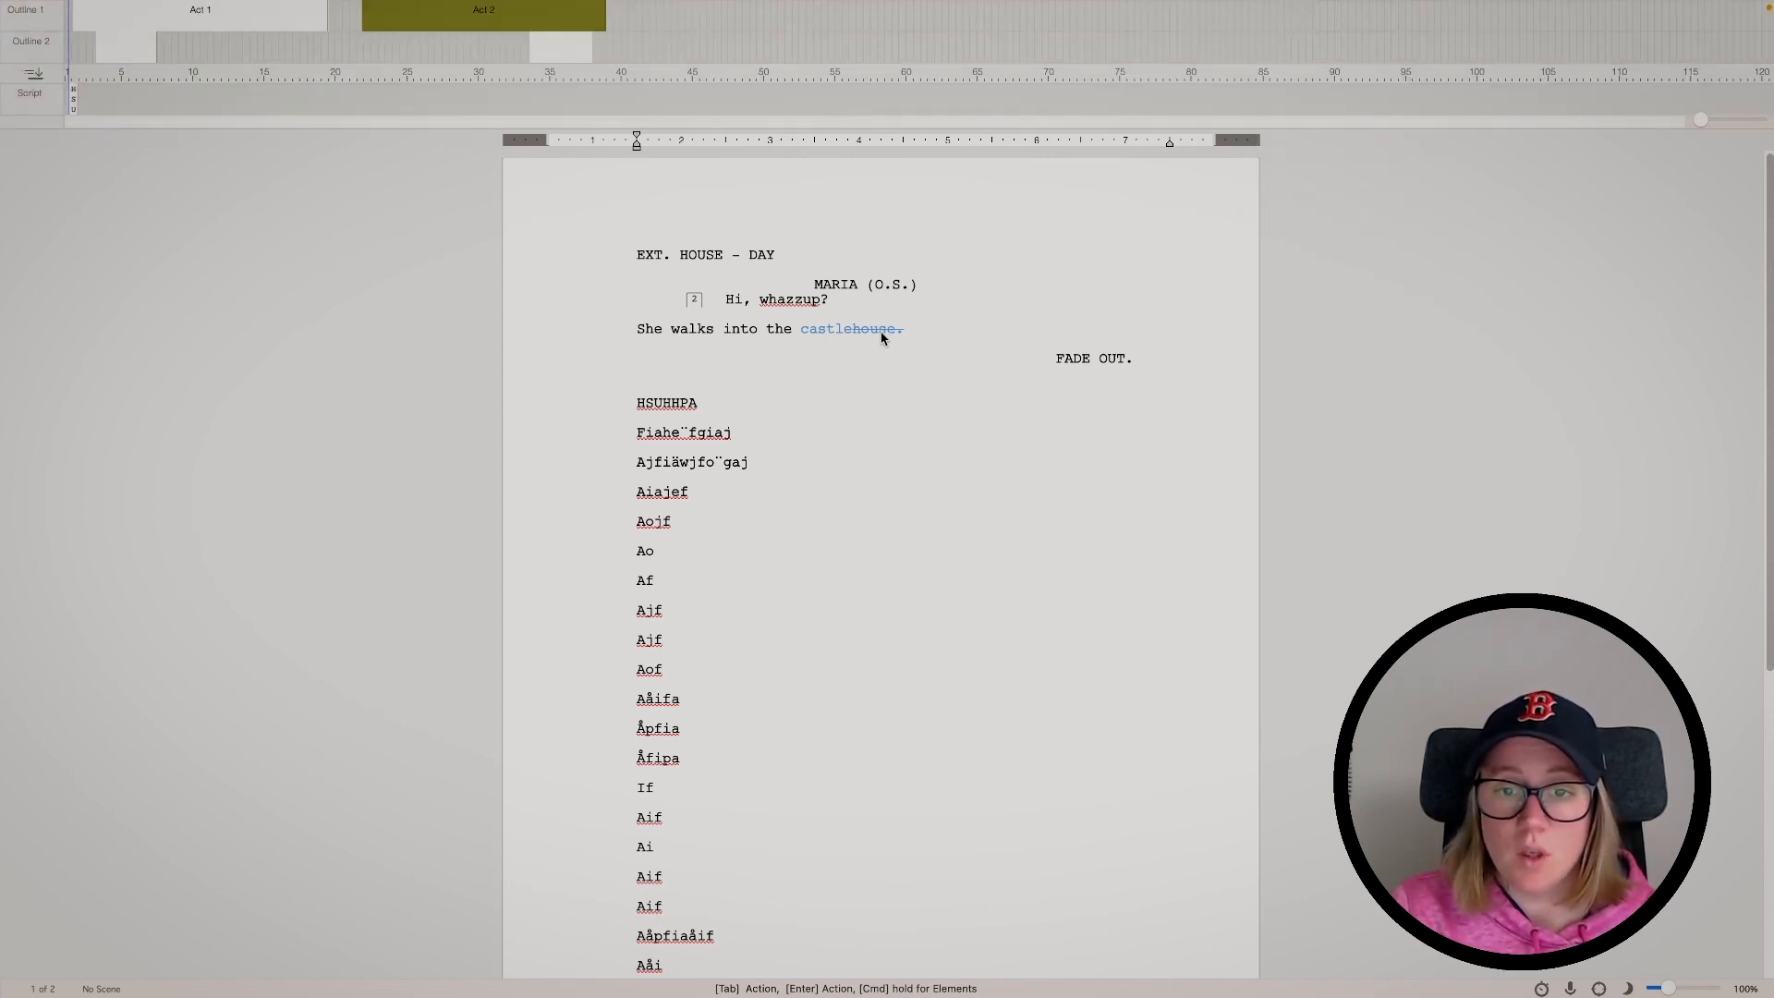
Accept the tracked deletion of "house." and add a full stop after "castle"
mouse_move(865, 331)
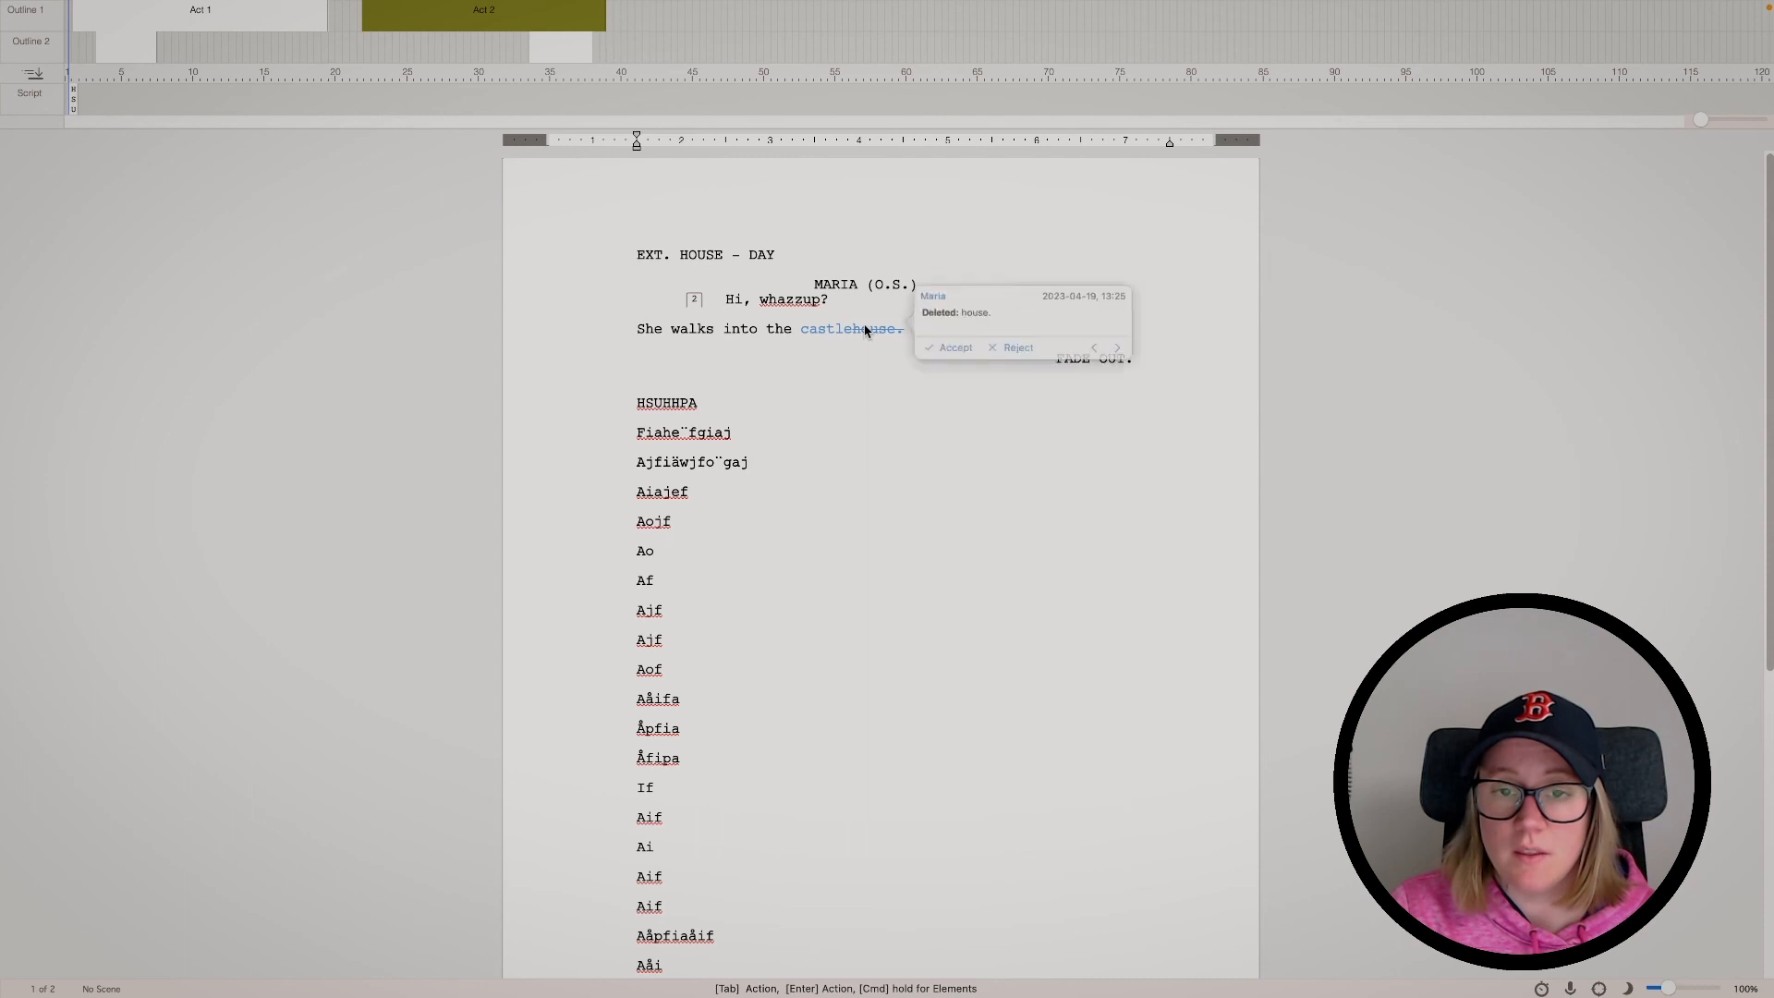
click(962, 353)
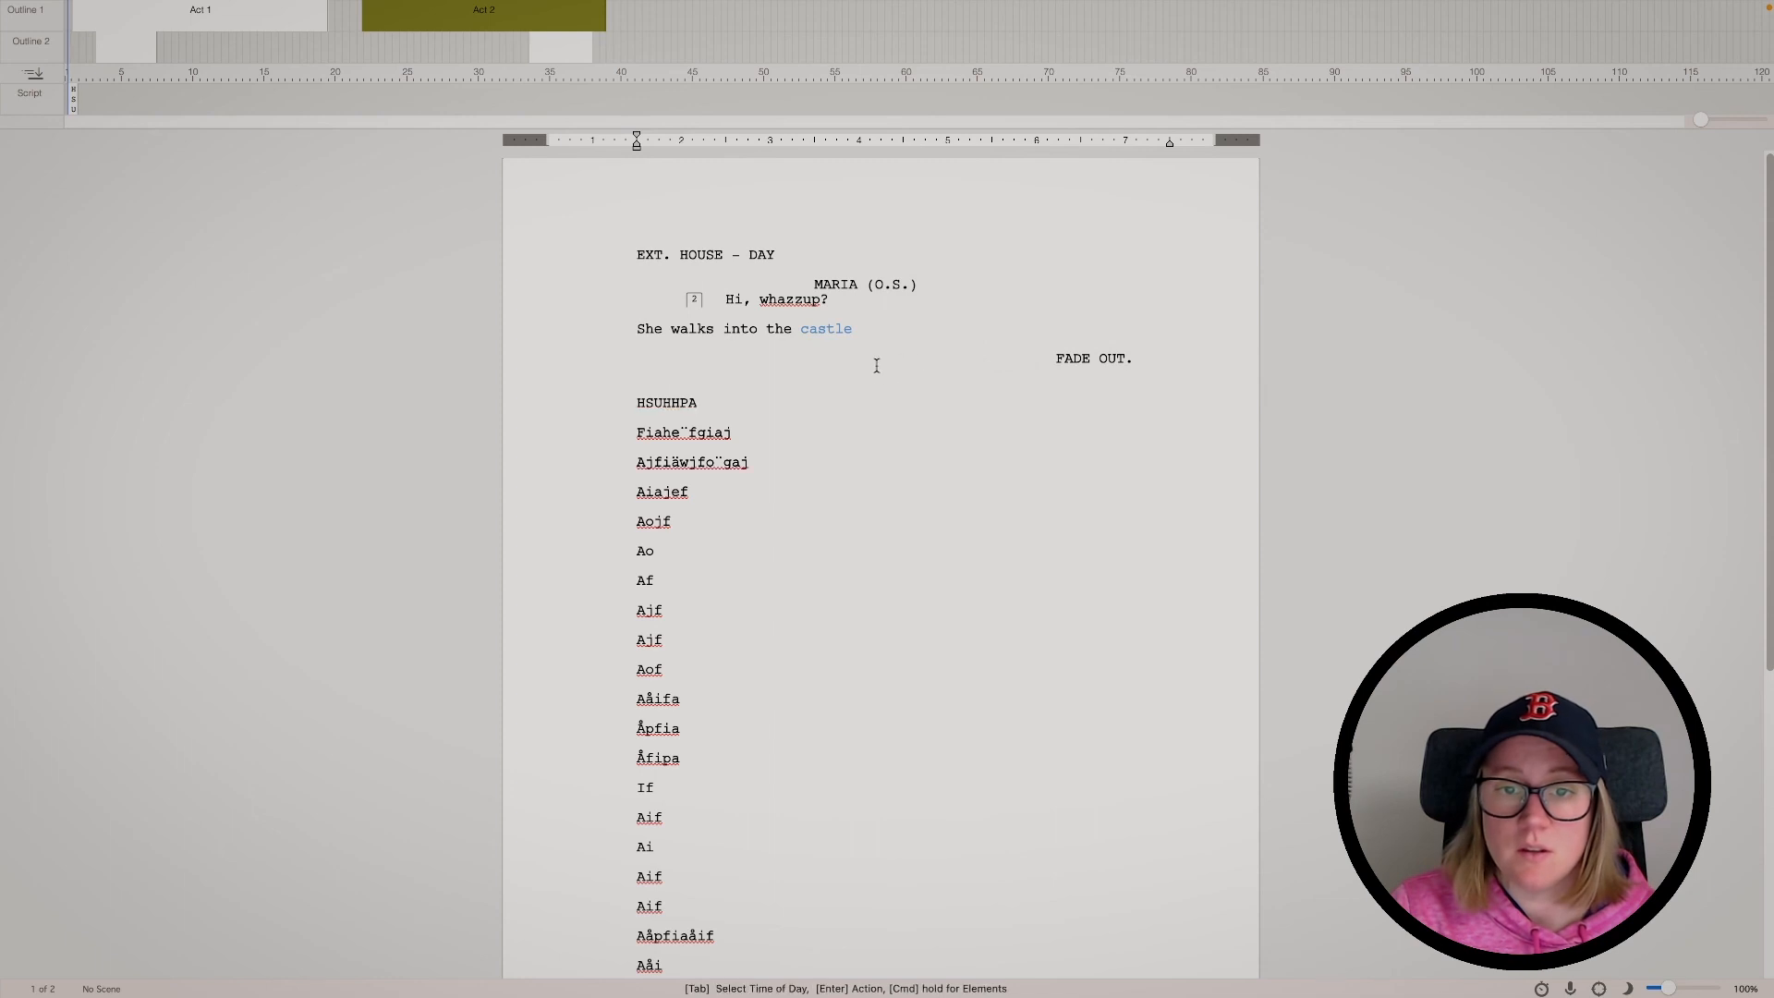
click(863, 337)
text(.)
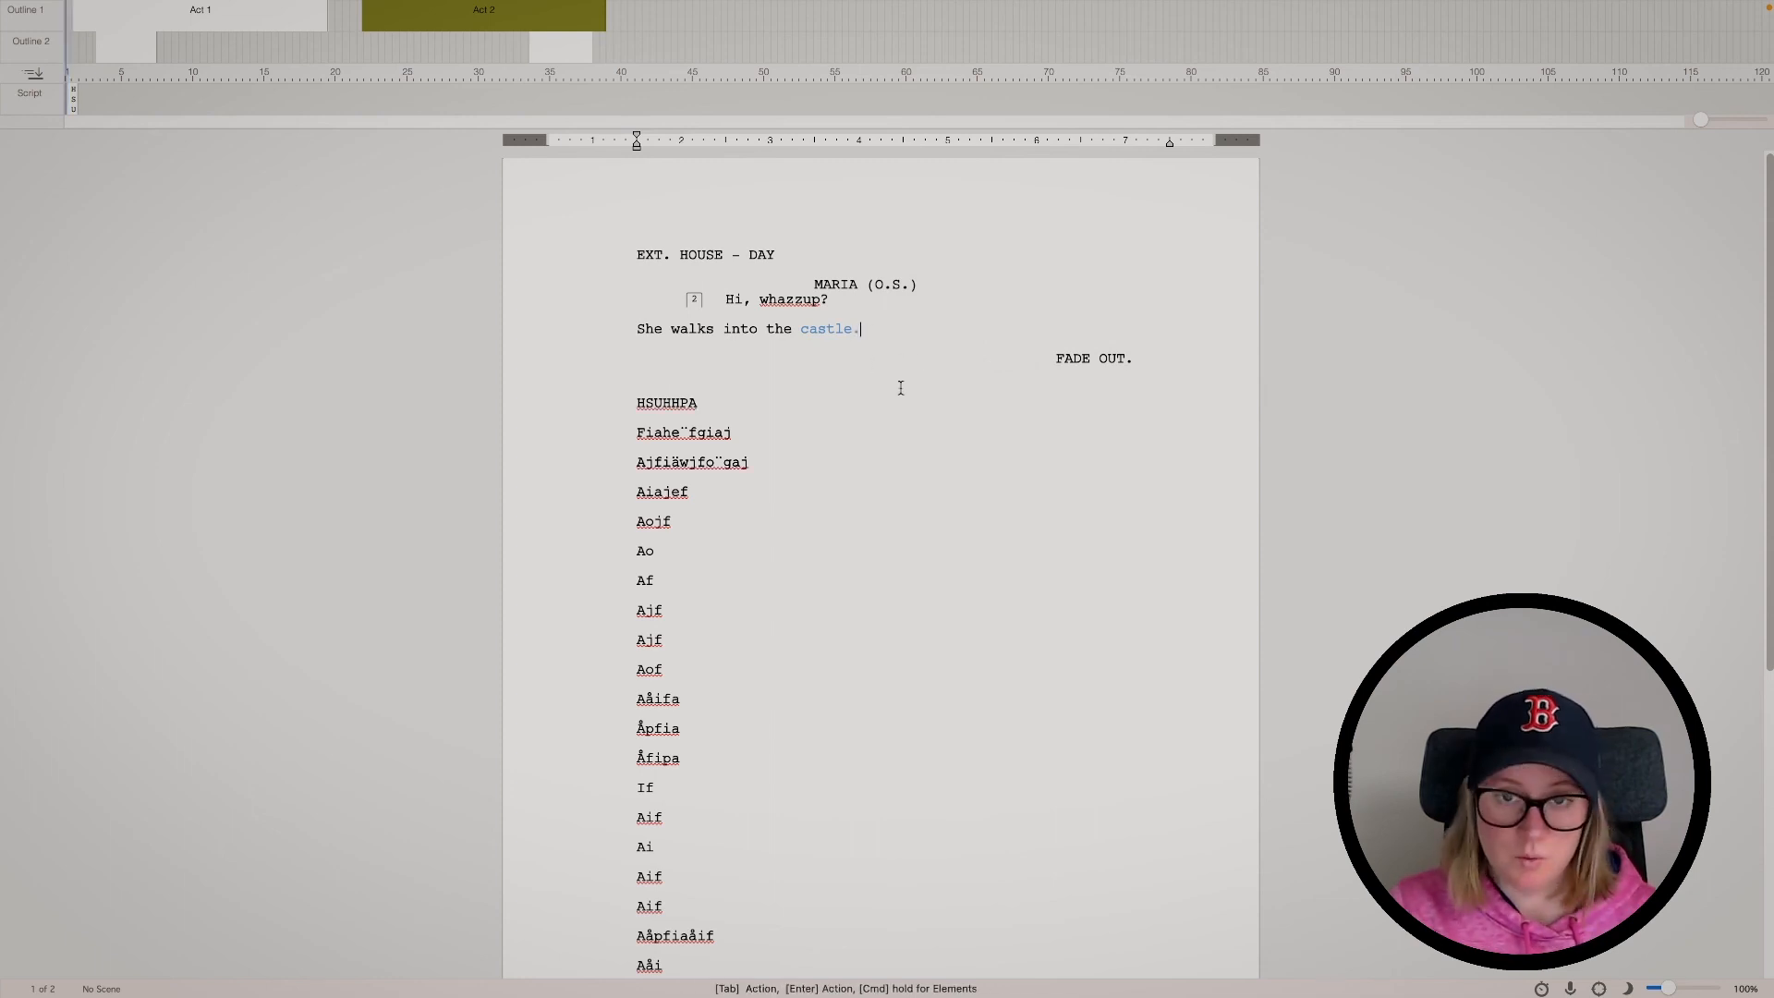
Accept the tracked addition of "castle." in the action line below Maria's dialogue
double_click(912, 410)
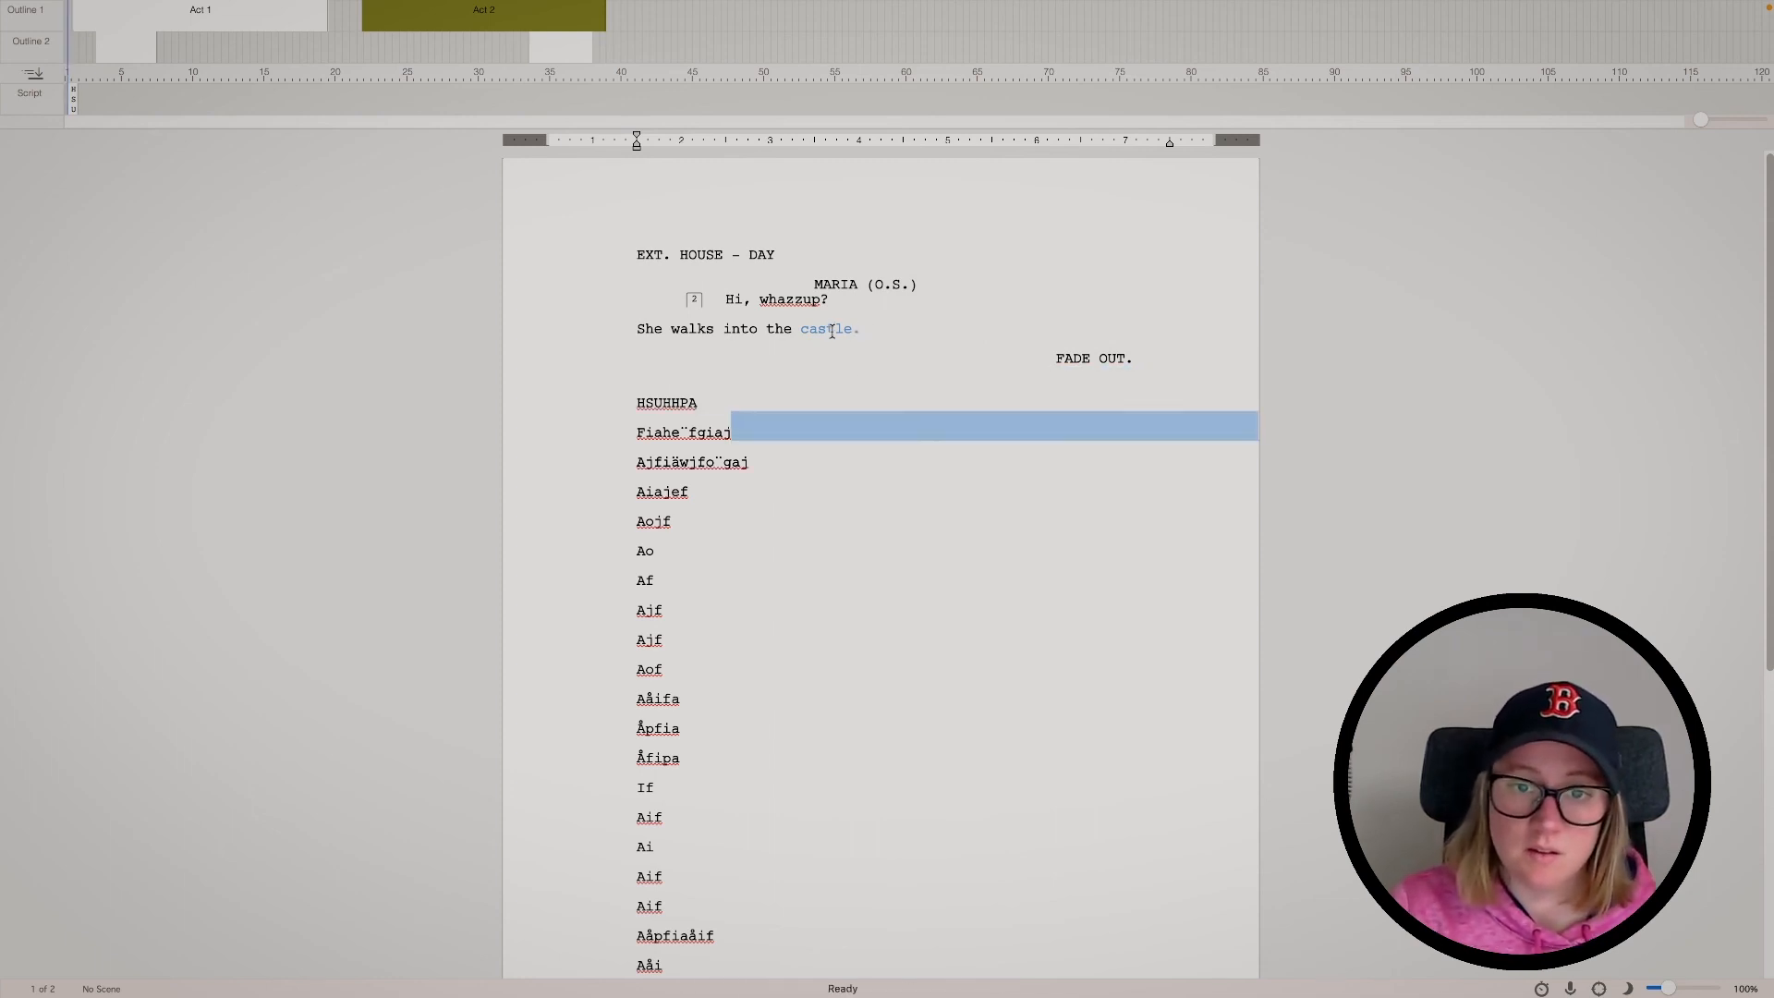
mouse_move(833, 337)
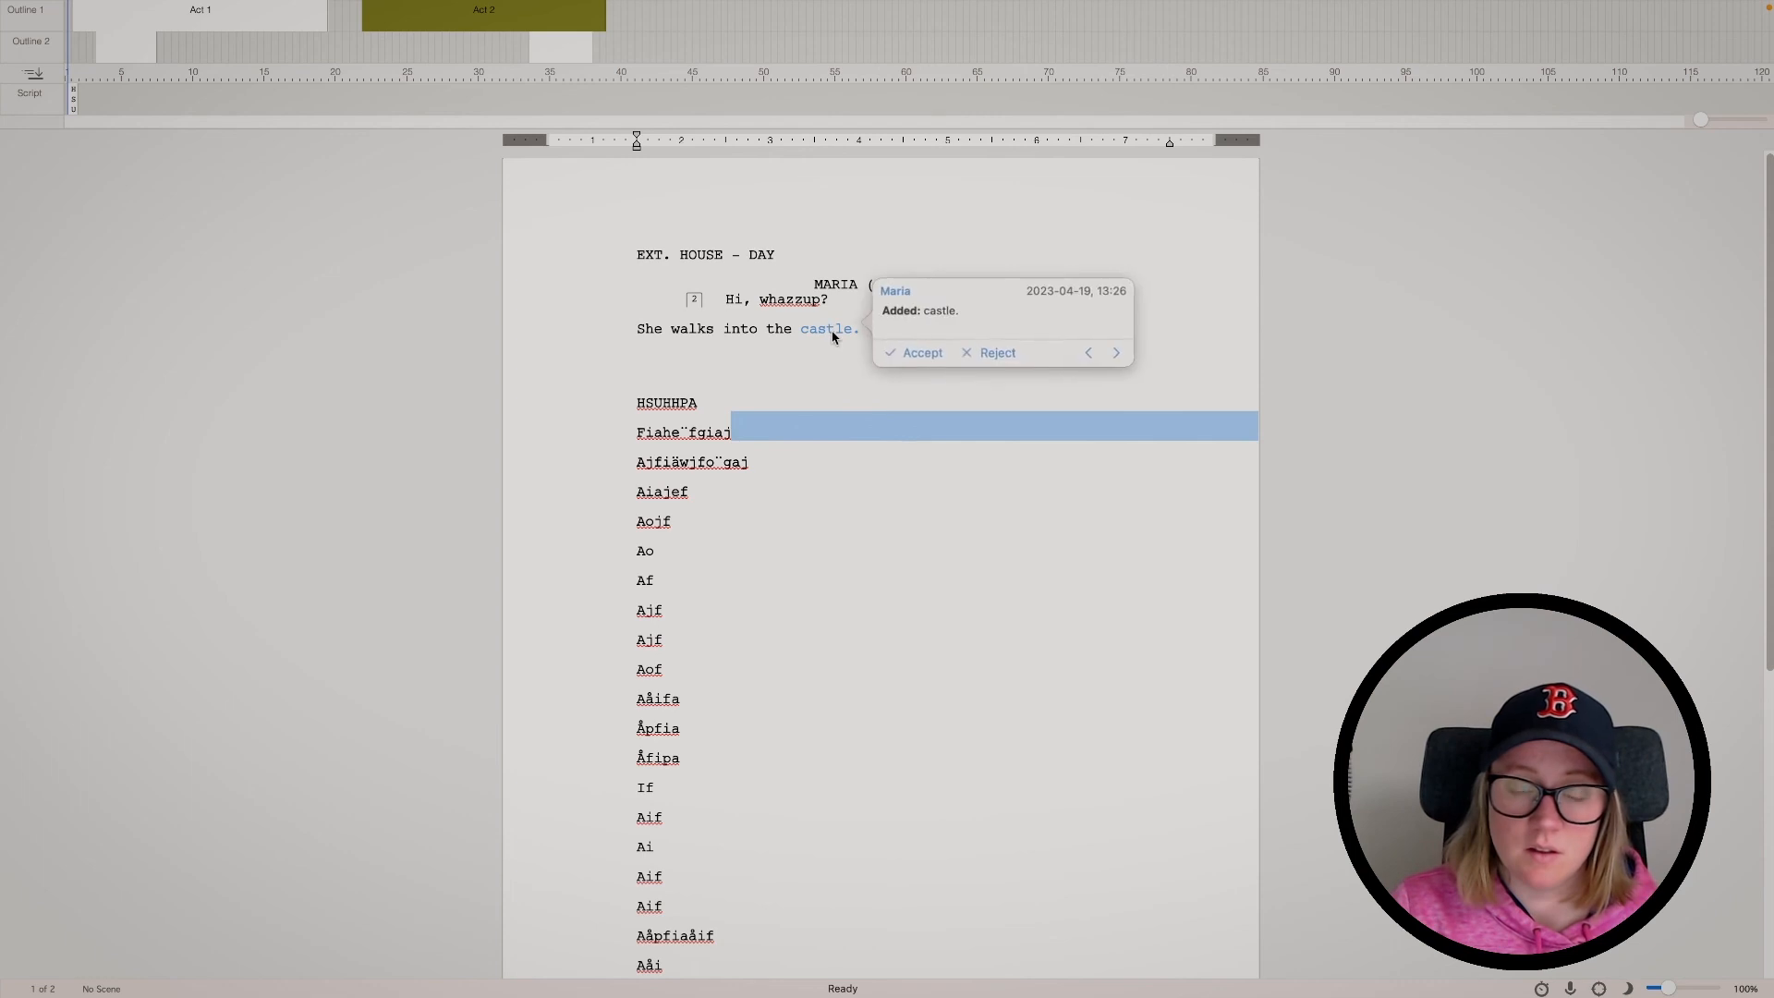
click(896, 354)
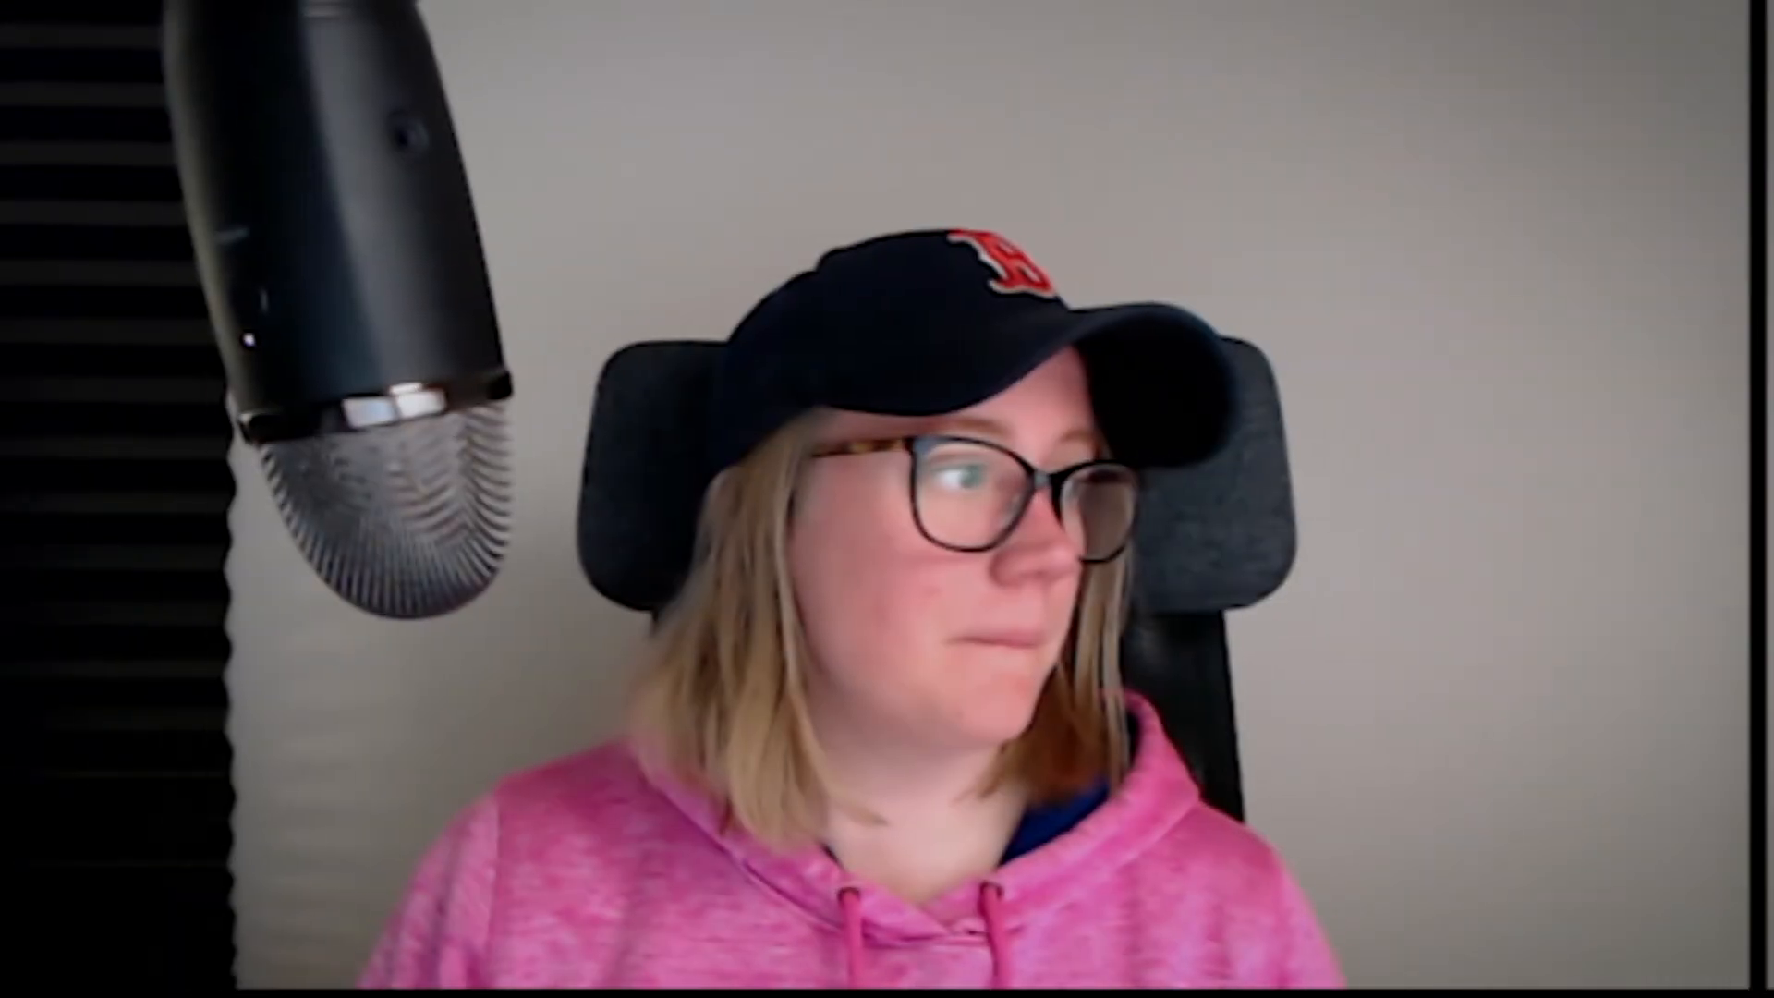